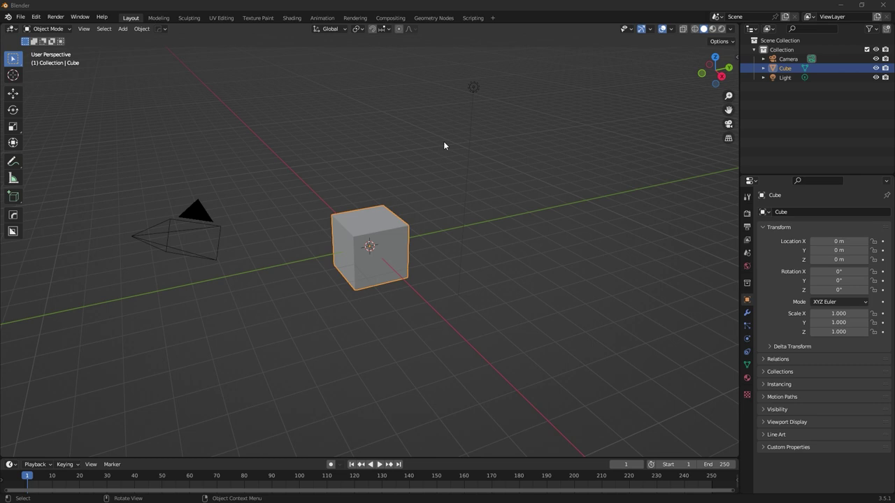
Step: Delete the default camera, cube and light, and add a new mesh cube at the origin
drag(96, 69, 483, 365)
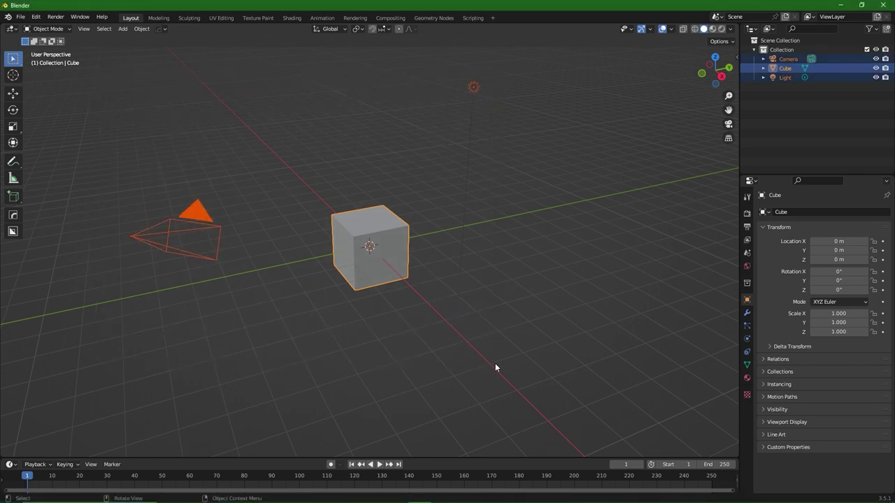
key(Delete)
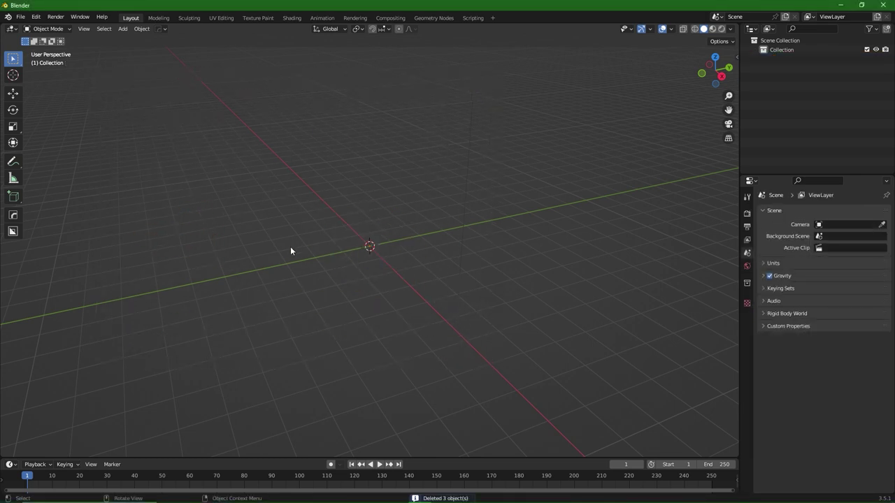
key(shift+a)
mouse_move(340, 249)
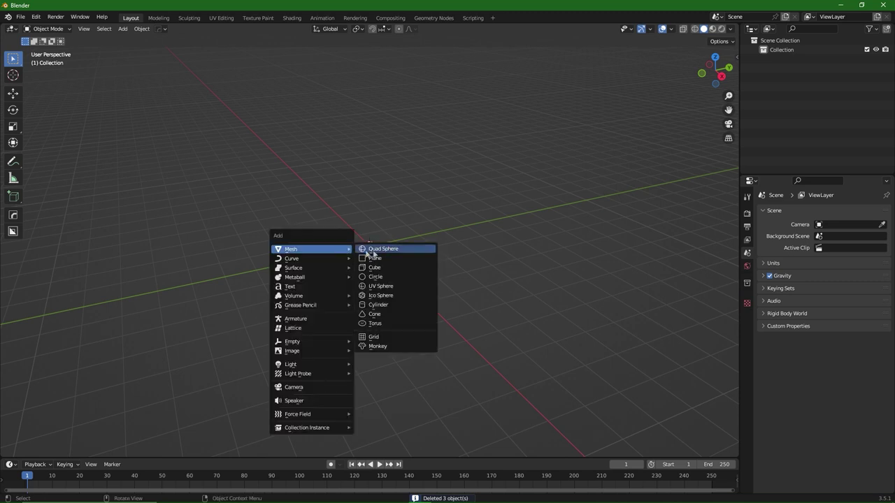
click(395, 265)
middle_drag(402, 262, 417, 250)
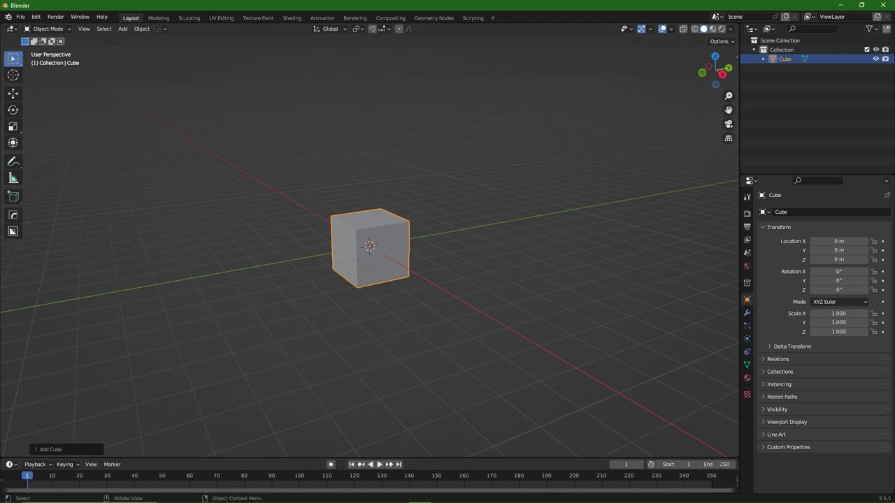
Step: Place the sofa dimension drawing as an upright reference image behind the cube, scaled to 2.442
drag(228, 134, 322, 152)
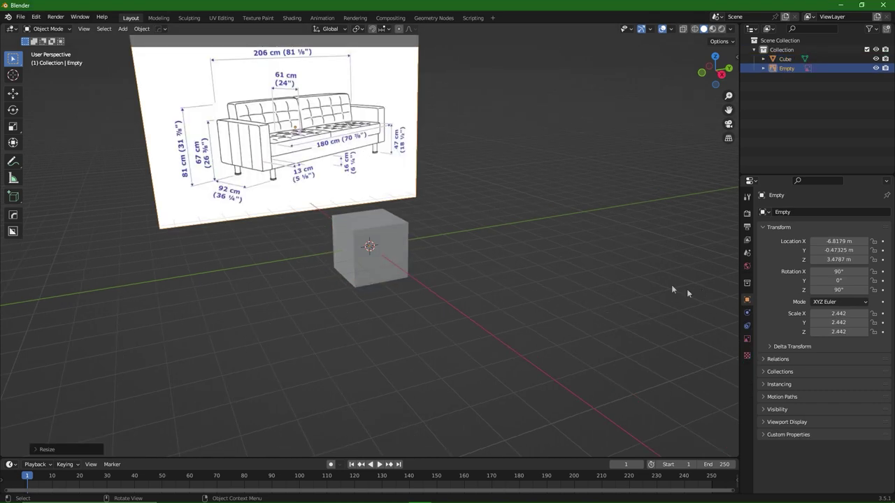
middle_drag(673, 289, 521, 222)
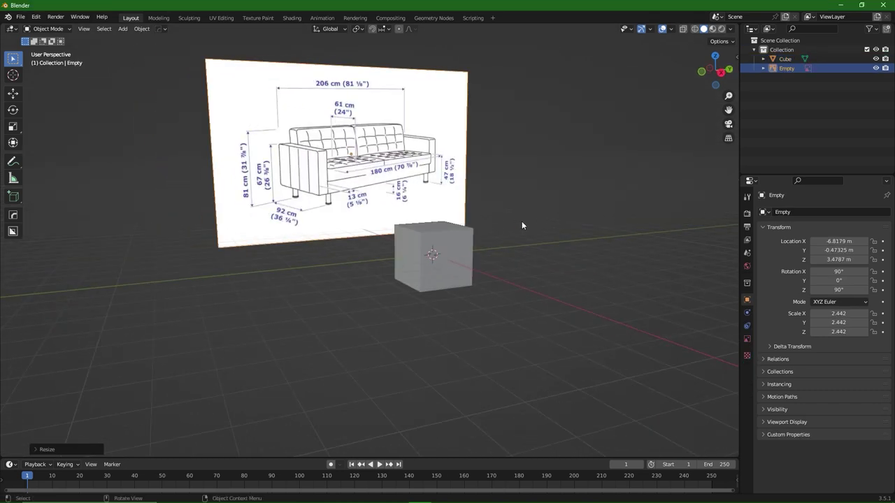
Step: Scale the cube into a thin armrest panel with Y scale 0.13 and X scale 0.92
click(454, 261)
middle_drag(461, 268, 506, 275)
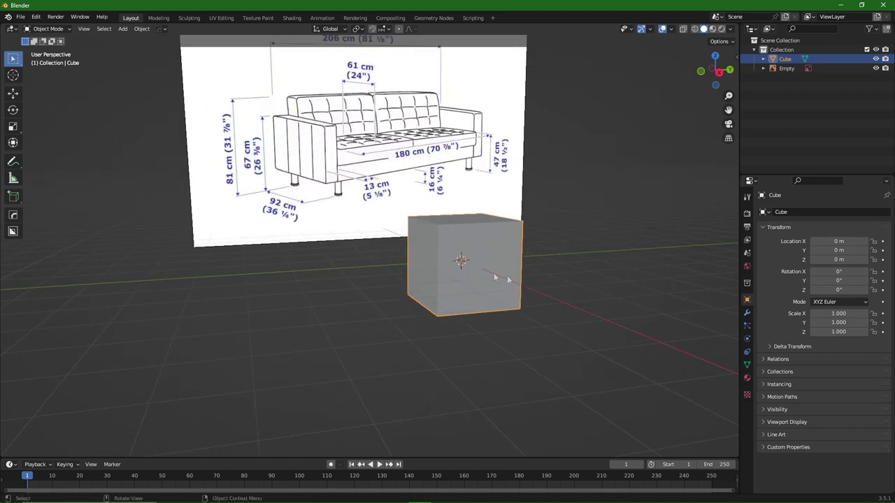
click(829, 322)
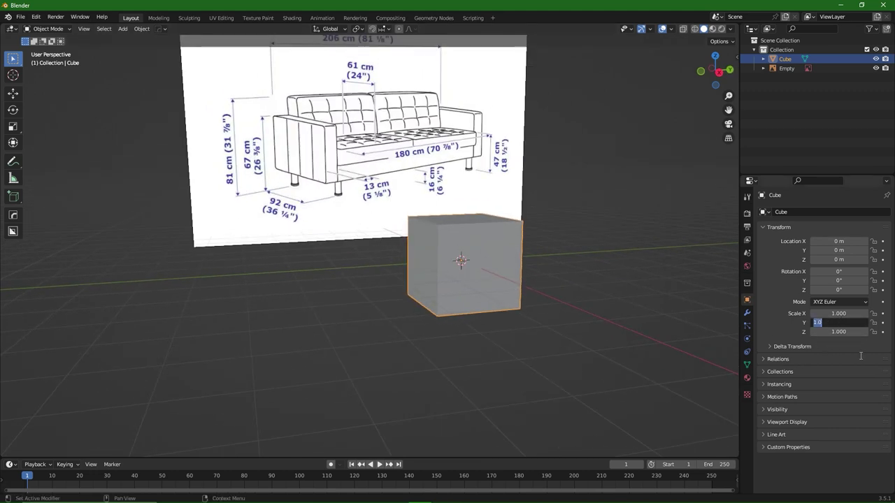
text(2)
text(.13)
key(Return)
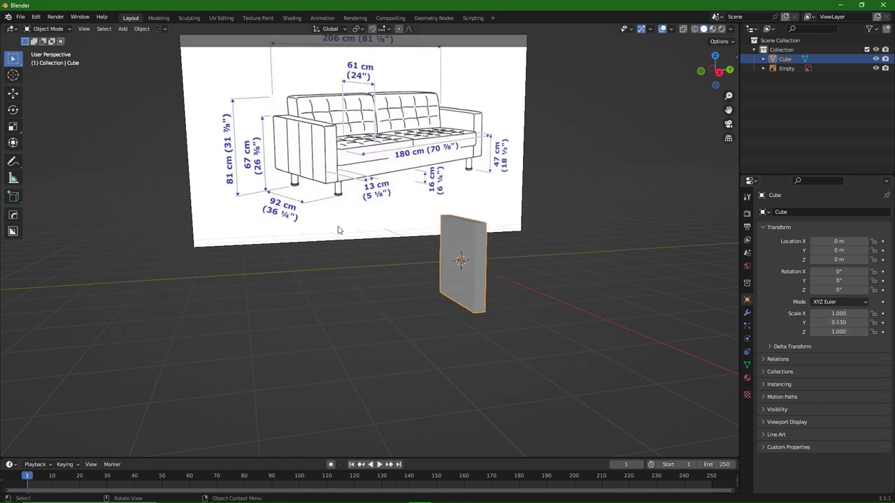
double_click(845, 313)
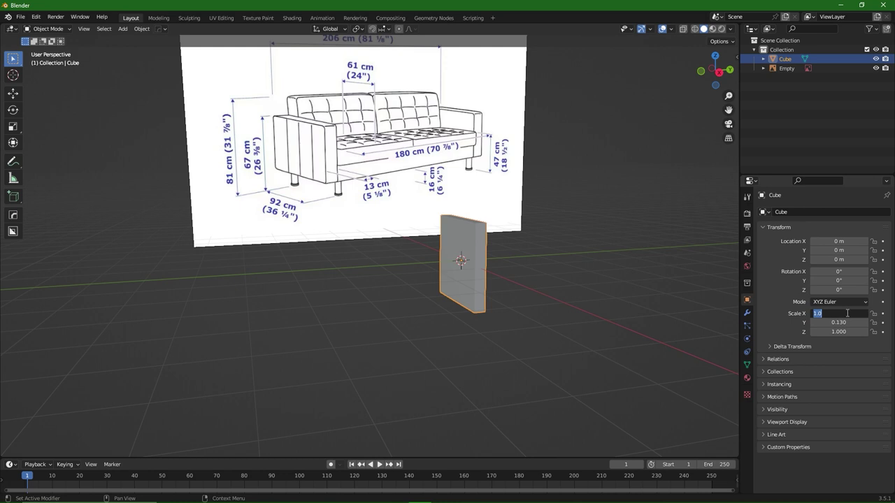
text(0.92)
key(Return)
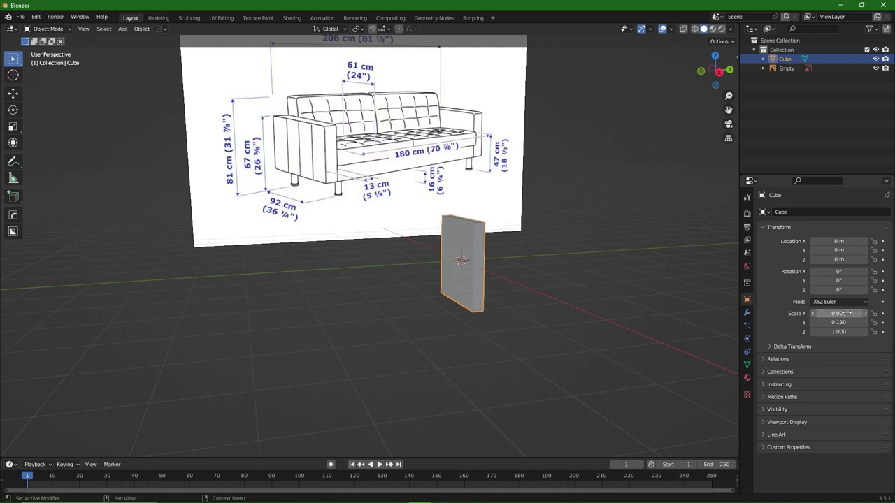
Step: Set the armrest panel's Z scale to 0.51
middle_drag(541, 284, 567, 277)
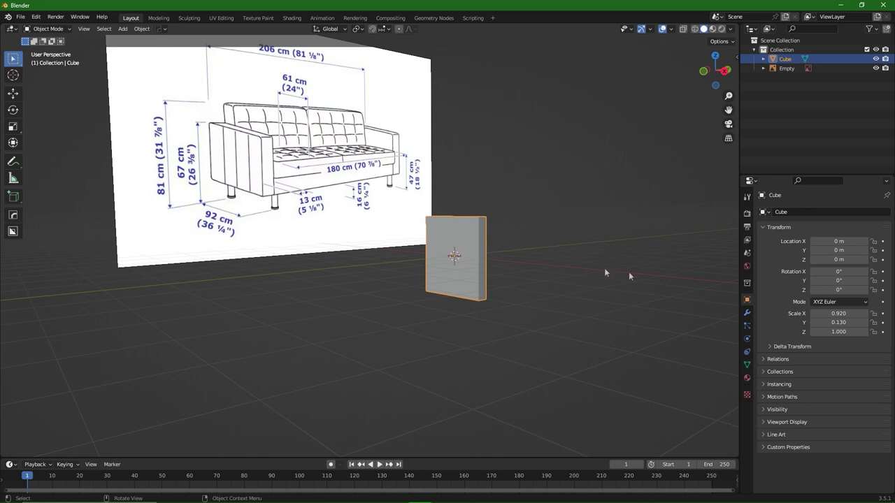
click(842, 332)
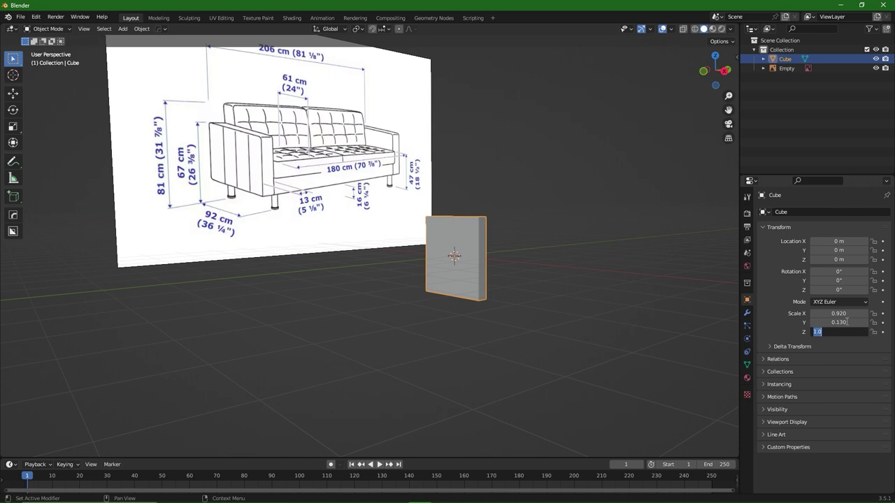
text(0.51)
key(Return)
Step: Duplicate the armrest panel and place the copy about 1.02 m away along the Y axis
middle_drag(490, 280, 394, 285)
key(shift+d)
key(y)
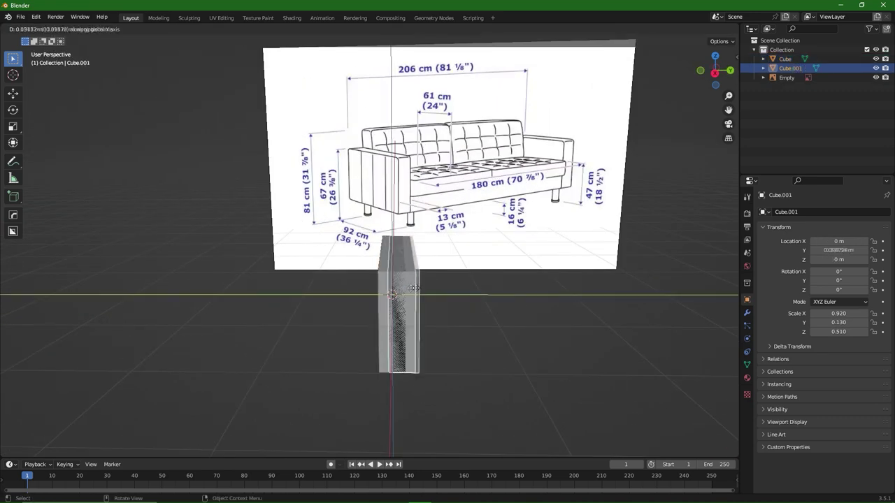
click(487, 289)
Step: Scale the duplicated panel into a wide, flat seat base with Z scale 0.18 and Y scale 1.8
middle_drag(411, 345, 489, 333)
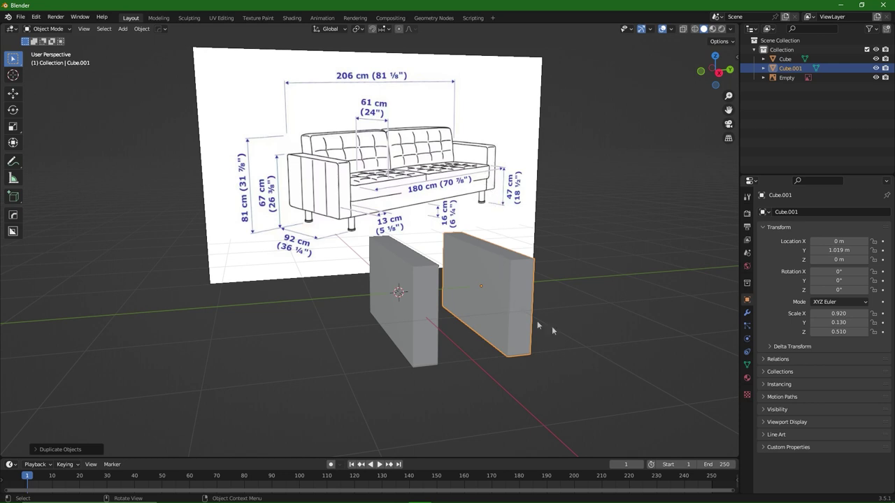
click(851, 332)
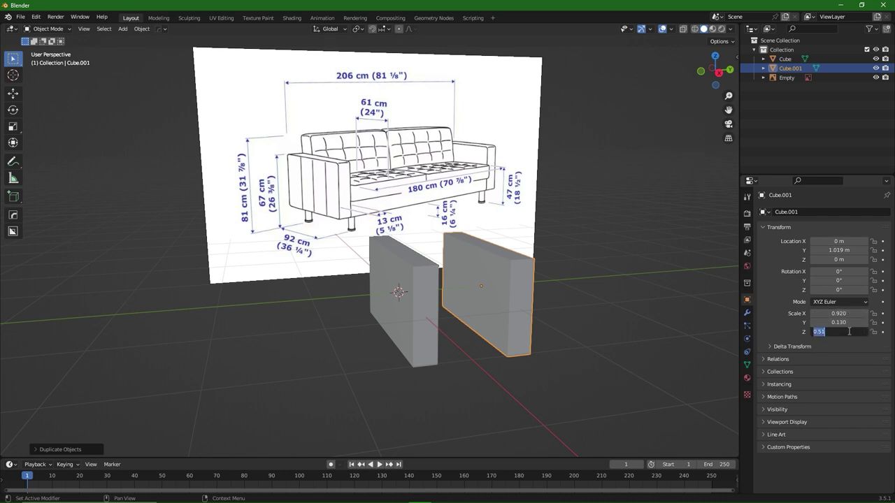
text(0)
key(Return)
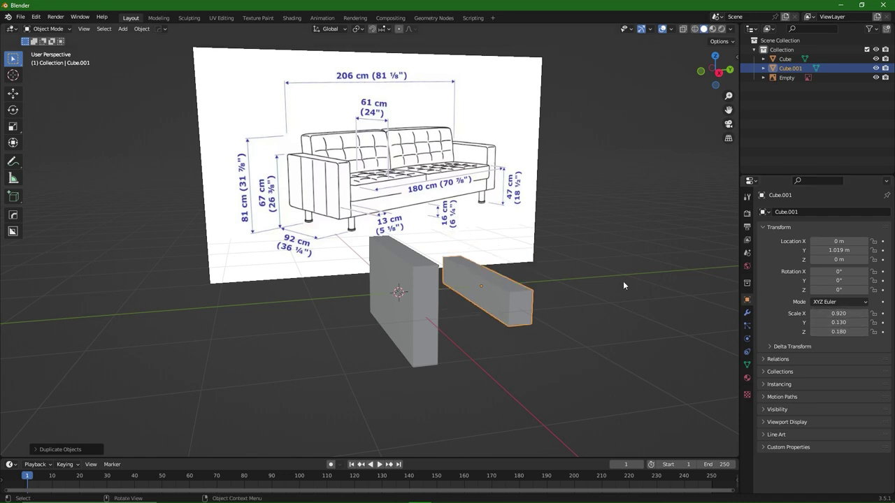
middle_drag(623, 284, 553, 308)
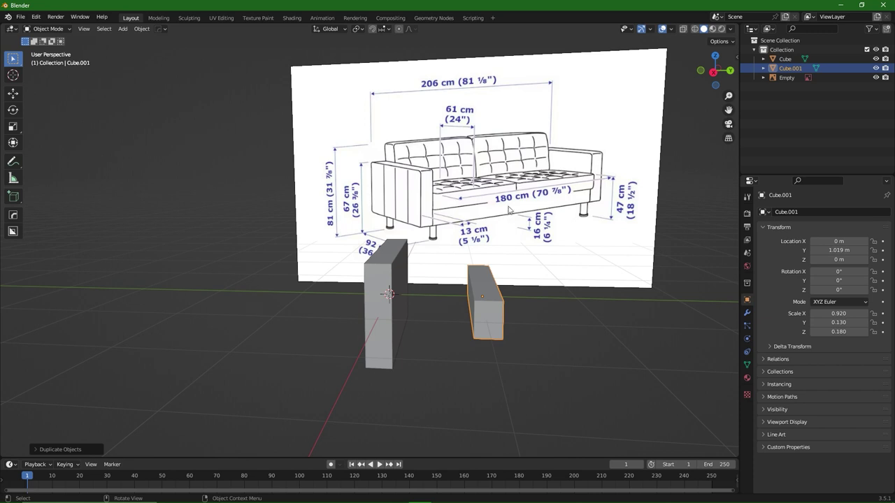
click(843, 322)
text(0)
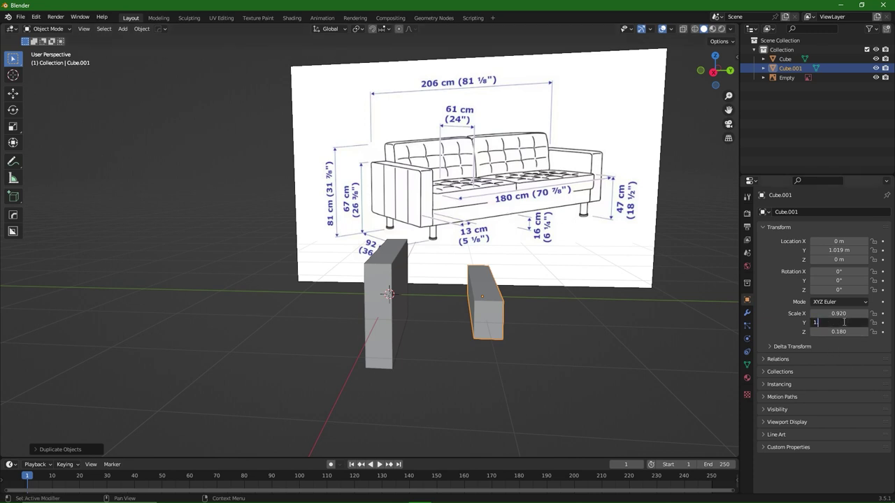
key(Return)
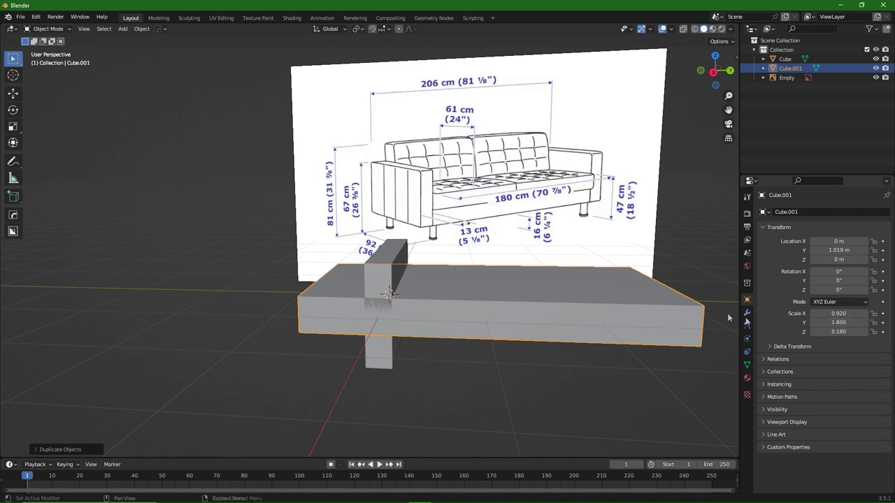
Step: Move the seat base along Y clear of the armrest, to about 2.11 m, and enable snapping to edges
scroll(548, 292, down, 3)
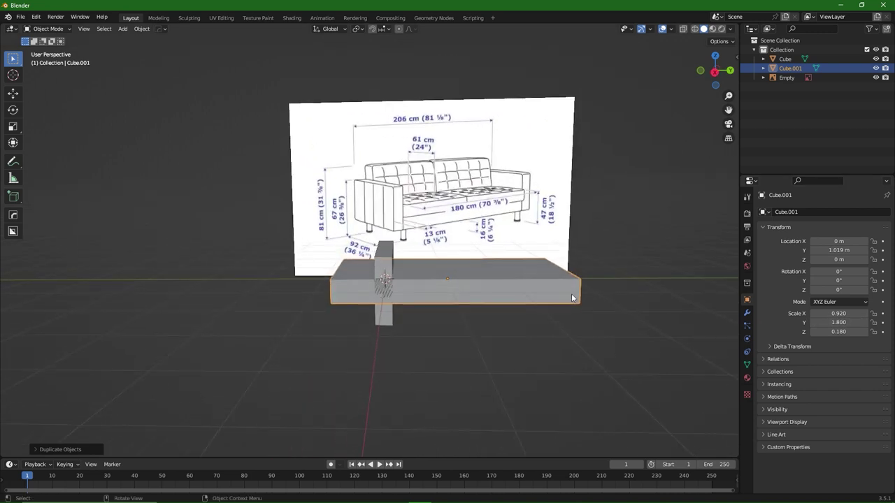
key(g)
key(y)
click(525, 292)
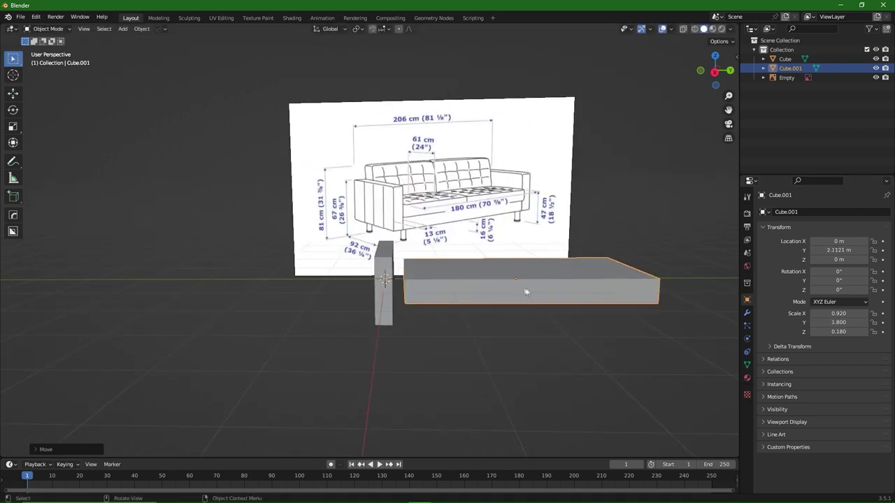
click(383, 29)
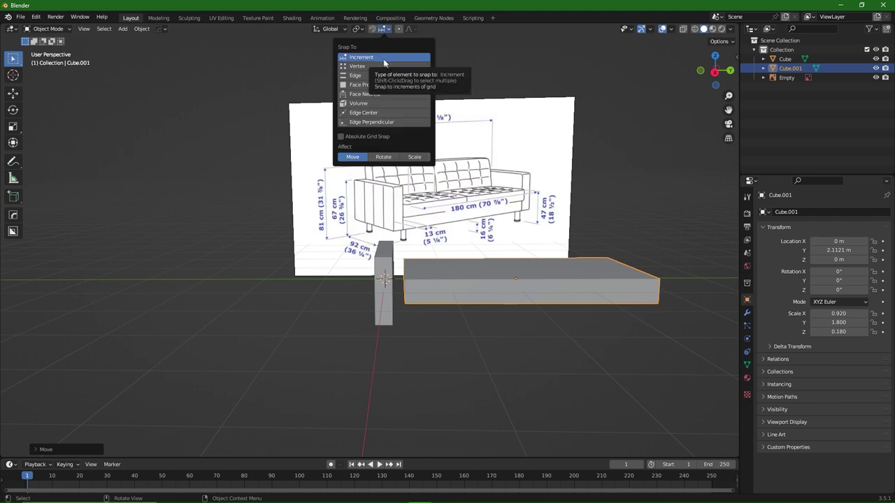
click(355, 75)
click(371, 30)
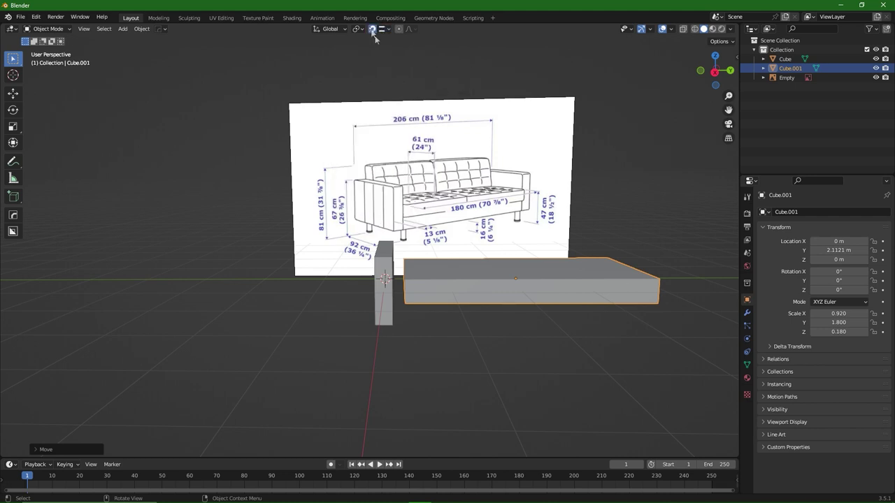
Step: Snap the seat base against the armrest along Y at 1.93 m, and down along Z flush with the armrest's bottom edge
middle_drag(407, 296, 539, 335)
key(g)
key(y)
click(389, 296)
key(g)
key(z)
click(389, 316)
Step: Duplicate the seat base upward along Z and snap the copy flush with the armrest's top edge, at Z 0.33 m
key(shift+d)
key(z)
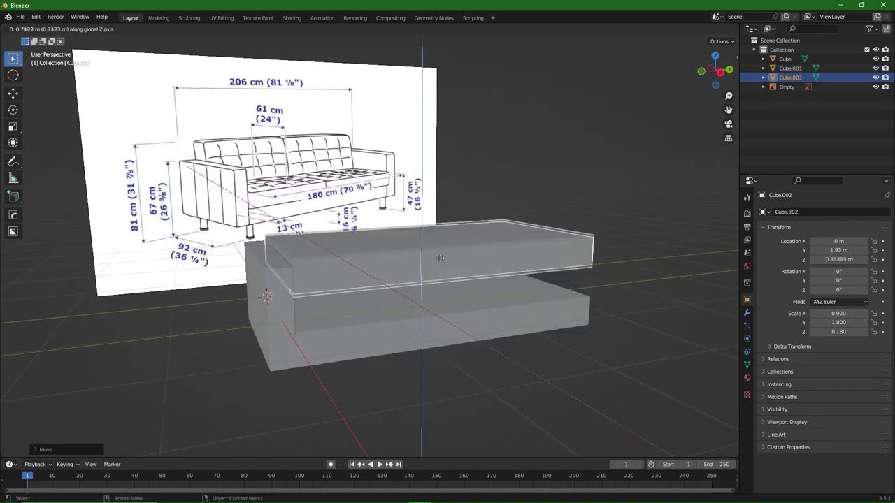
click(439, 257)
key(shift+d)
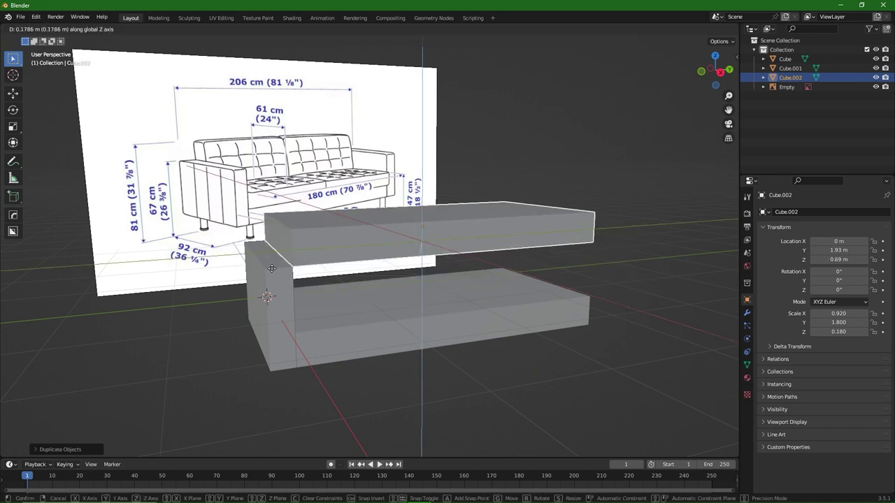
key(x)
key(z)
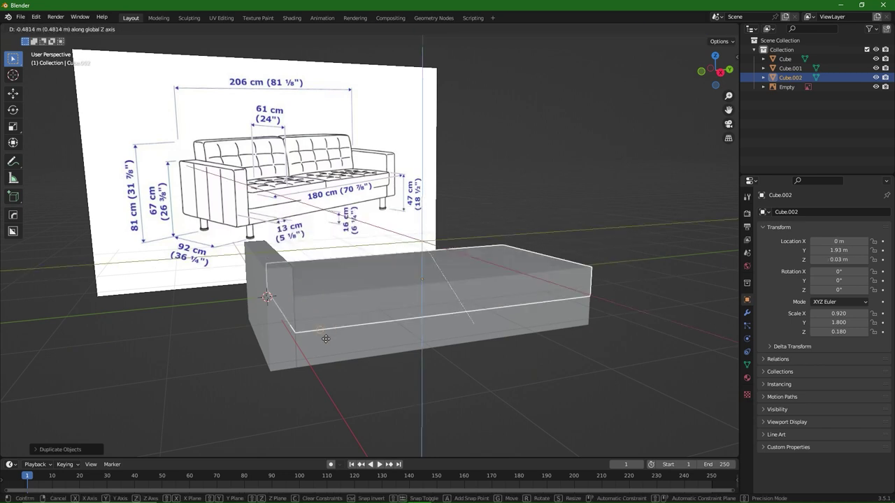
click(324, 325)
key(g)
key(z)
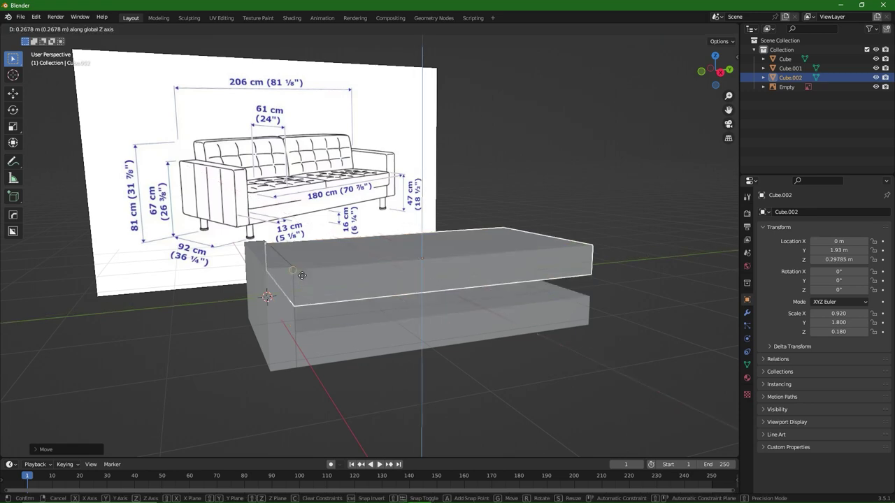
click(356, 265)
Step: Extend the upper block's bottom face down along Z until it meets the top of the seat base
middle_drag(356, 265, 580, 263)
key(Tab)
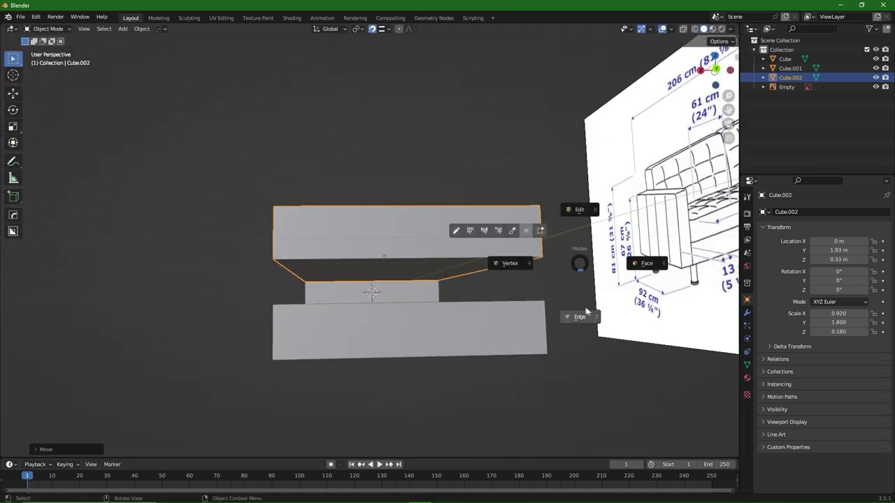
click(642, 262)
click(462, 261)
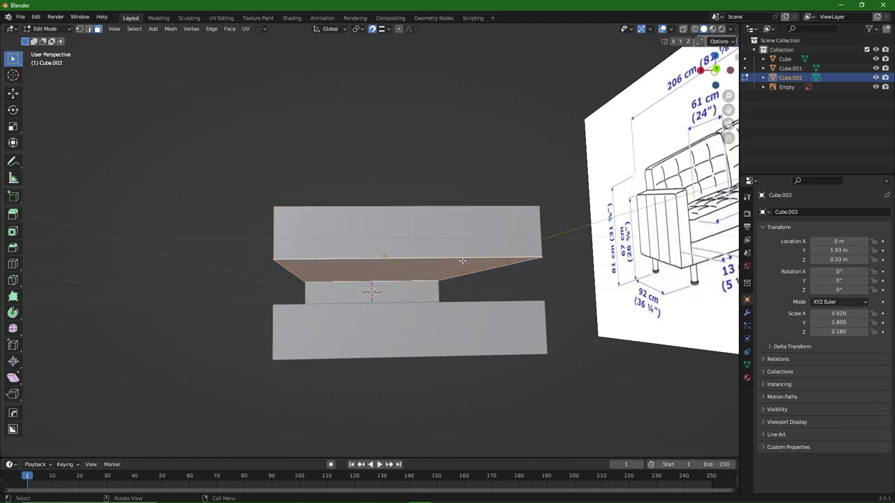
middle_drag(462, 261, 420, 294)
key(g)
key(z)
click(476, 294)
Step: Turn off snapping and move the upper block's front face back about 1.706 m along X to form a thin backrest
click(489, 301)
middle_drag(559, 301, 470, 300)
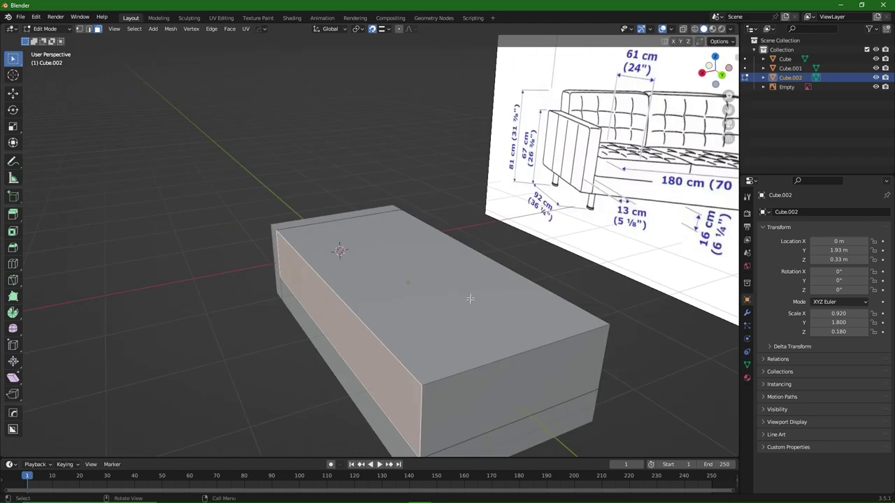
click(371, 28)
middle_drag(488, 247, 462, 239)
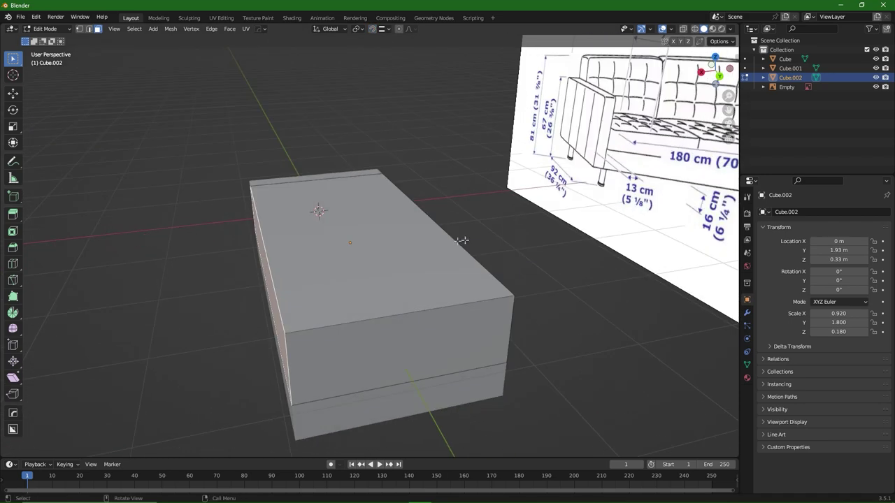
key(g)
key(x)
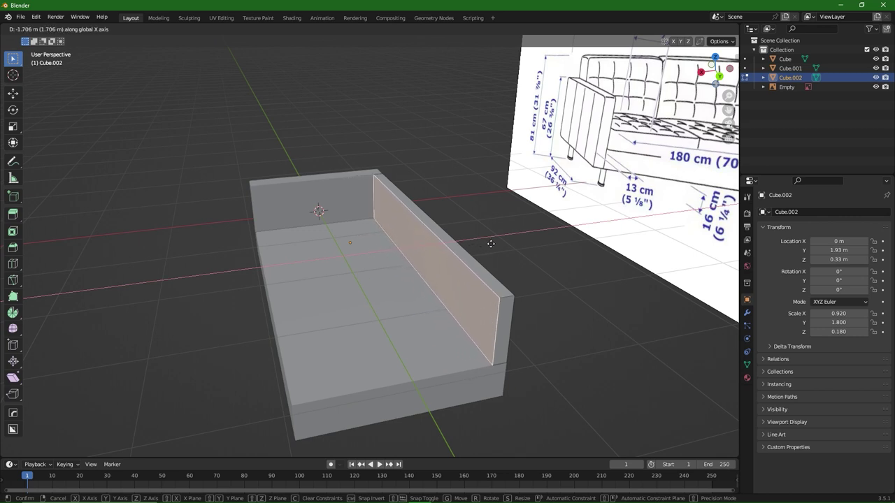
click(491, 244)
Step: Slant the backrest by moving its front face's lower edge forward about 0.2 m along X, and return to Object Mode
middle_drag(424, 307, 443, 299)
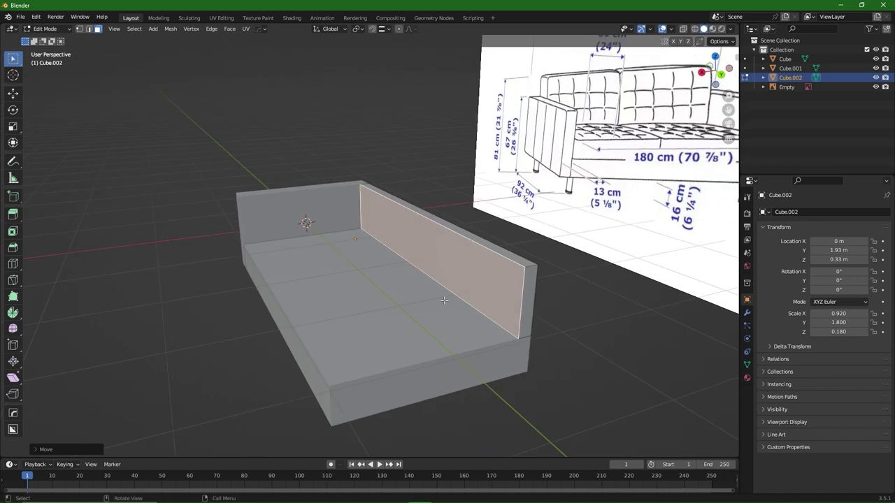
key(Tab)
click(452, 342)
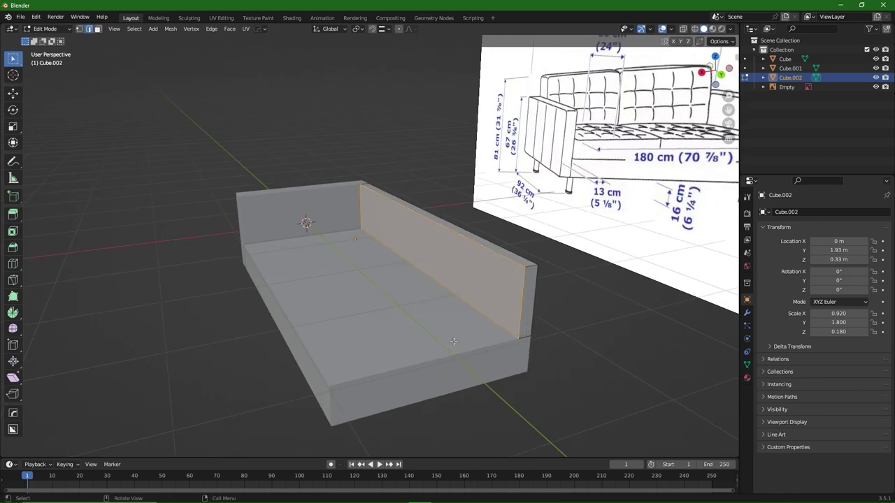
click(463, 293)
key(g)
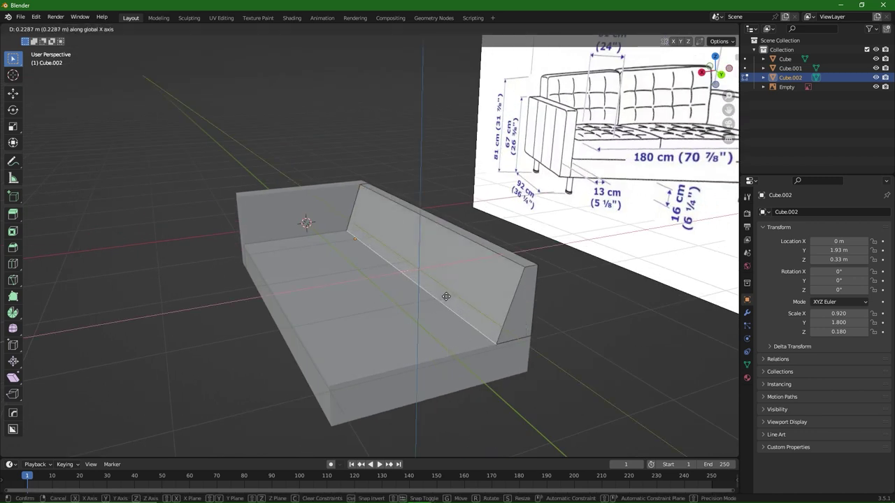
click(448, 300)
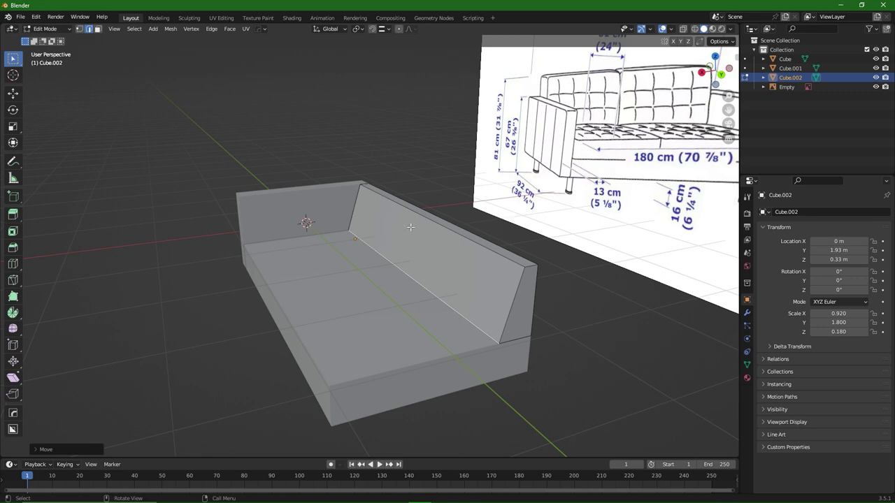
key(Tab)
click(408, 192)
Step: Duplicate the seat base and raise the copy about 0.37 m along Z so it sits on top of the base
middle_drag(333, 220, 520, 248)
click(294, 259)
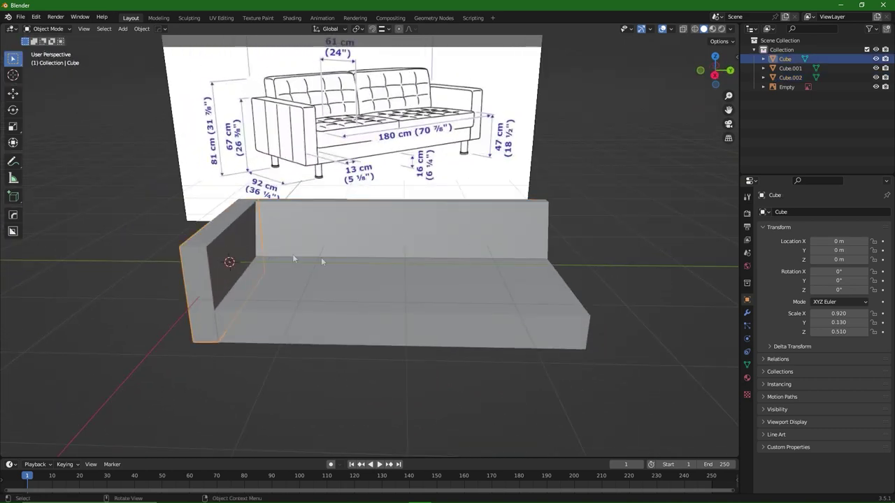
click(382, 309)
middle_drag(381, 310, 412, 264)
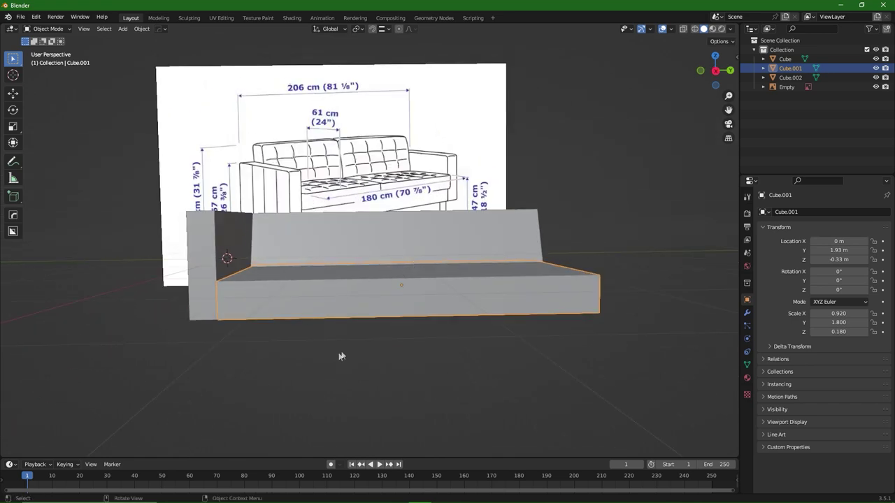
key(shift+d)
key(z)
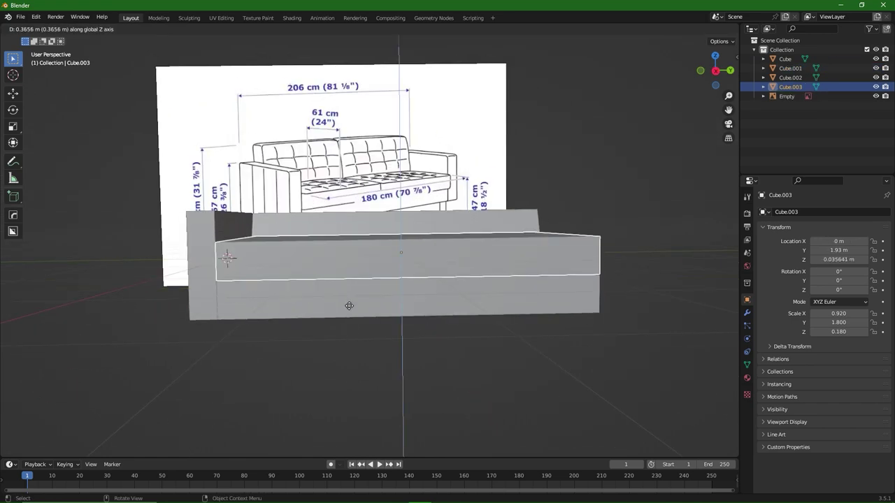
click(354, 303)
middle_drag(354, 304, 380, 276)
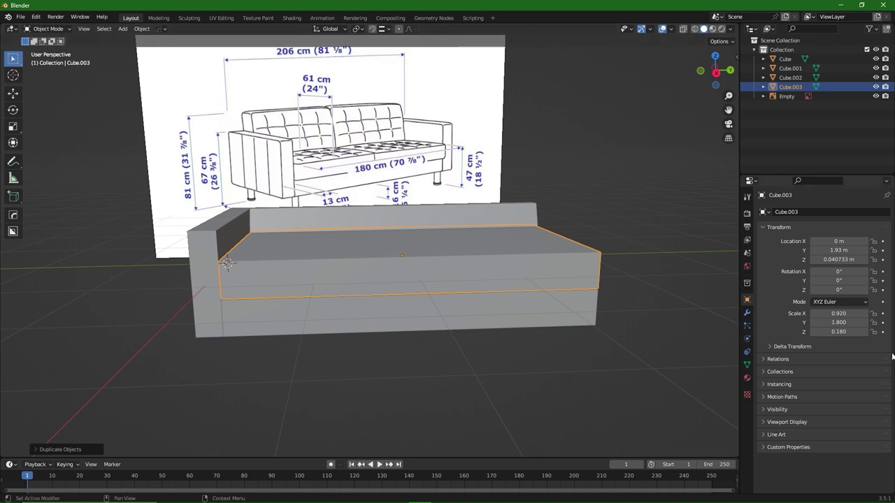
Step: Set the duplicated seat block's Y scale to 0.9
click(851, 322)
text(0)
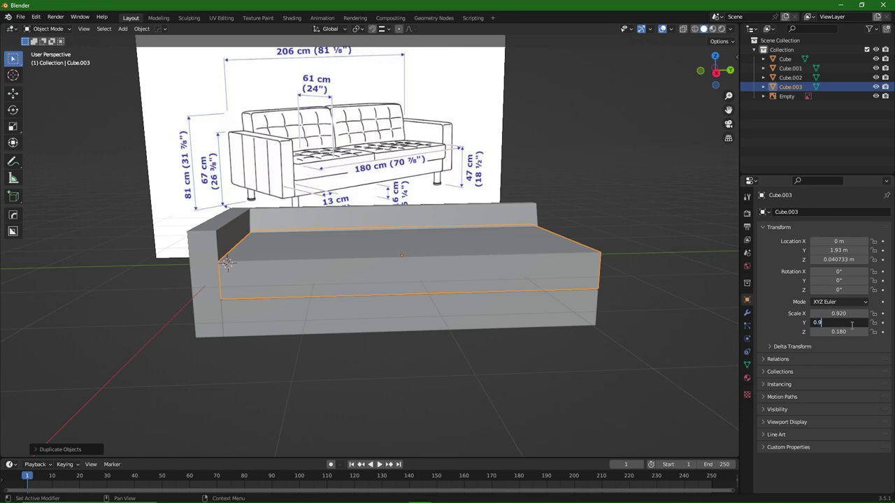
text(.9)
key(Return)
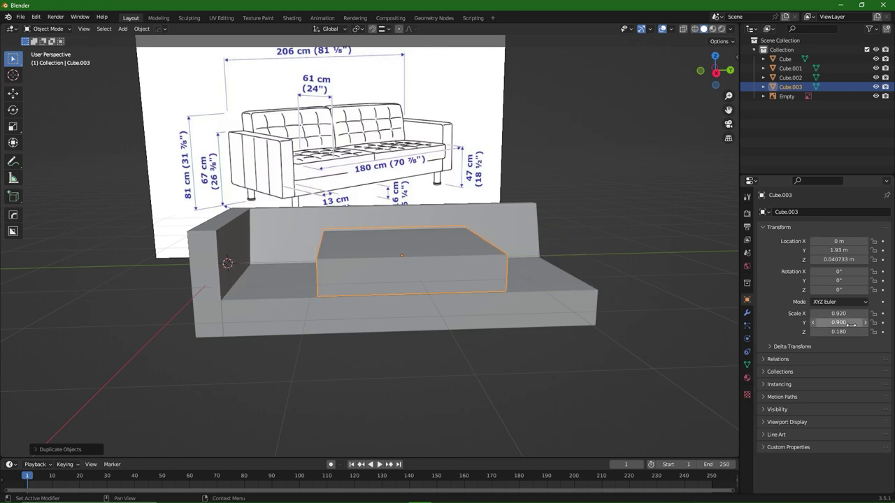
Step: Turn on snapping and move the shortened block along Y until it meets the armrest's inner side, at Y 1.03 m
click(373, 29)
middle_drag(323, 240, 273, 253)
key(g)
key(y)
click(209, 264)
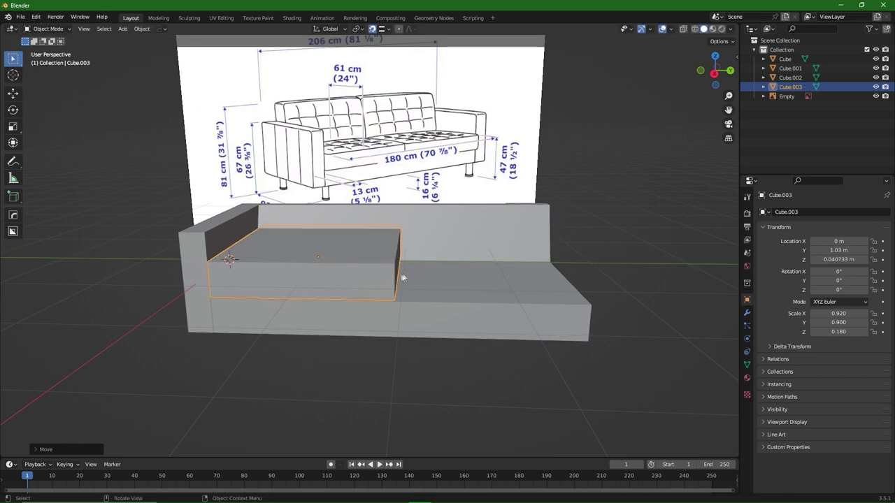
Step: Snap the cushion block's back face forward along X to the backrest's lower front edge, and select the cushion's top face
middle_drag(400, 275, 411, 236)
key(ctrl+Tab)
click(497, 246)
key(g)
key(x)
click(381, 247)
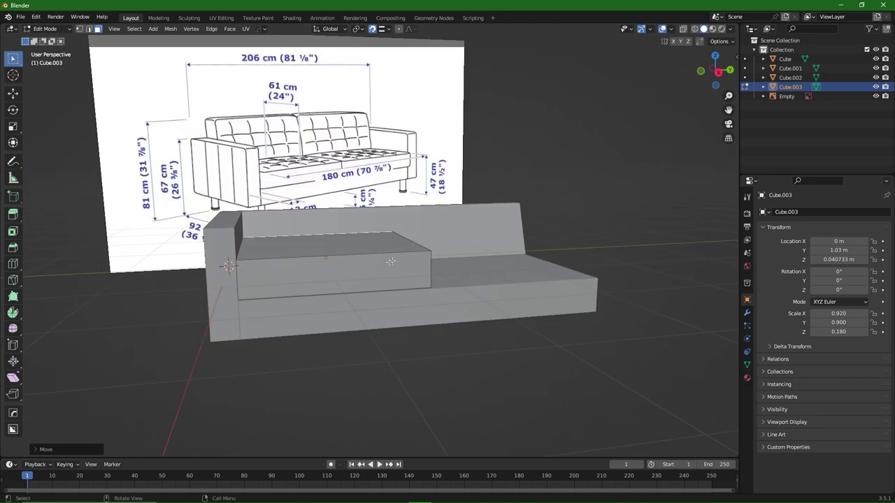
click(350, 248)
middle_drag(368, 279, 375, 269)
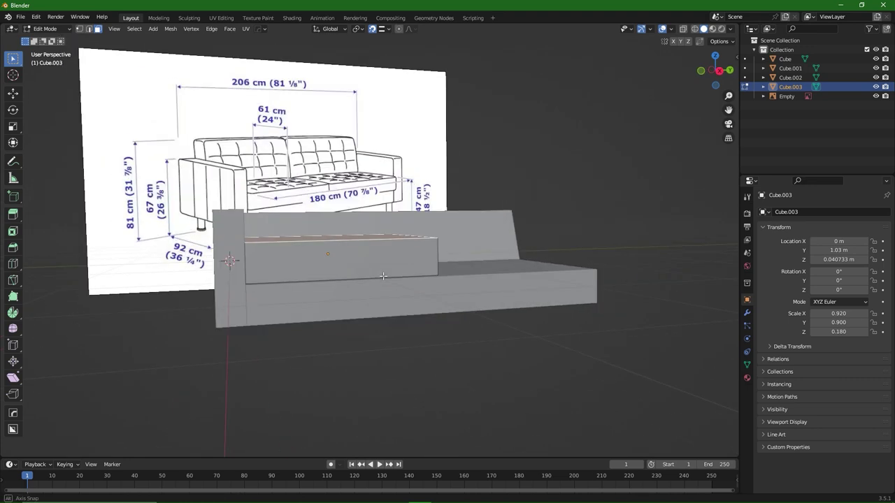
key(g)
key(z)
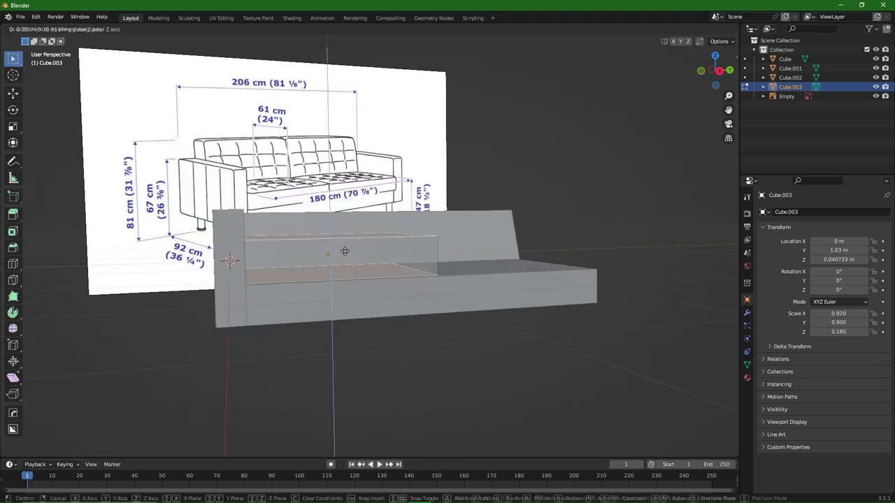
right_click(346, 244)
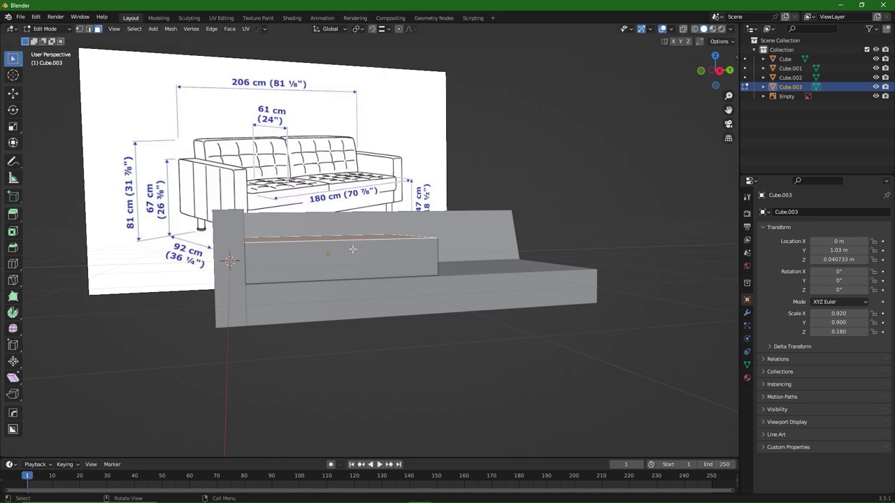
Step: With snapping off, lower the cushion's top face about 0.15 m along Z, and return to Object Mode
key(g)
key(z)
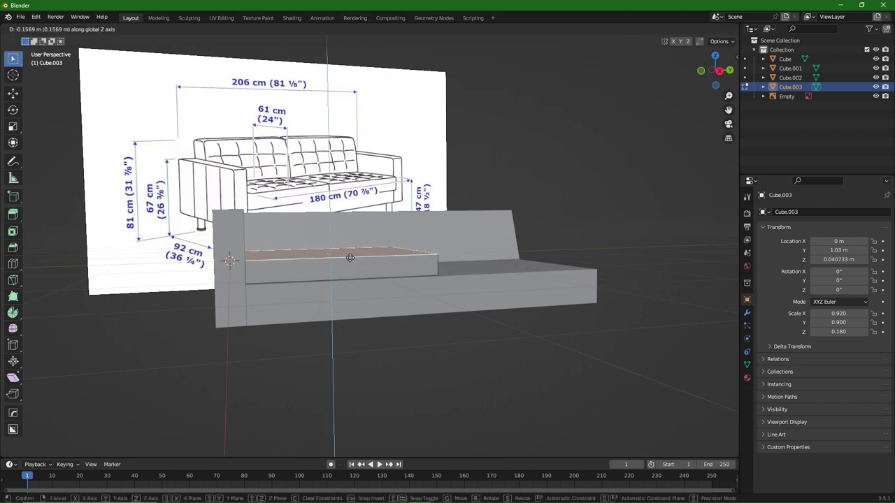
click(350, 256)
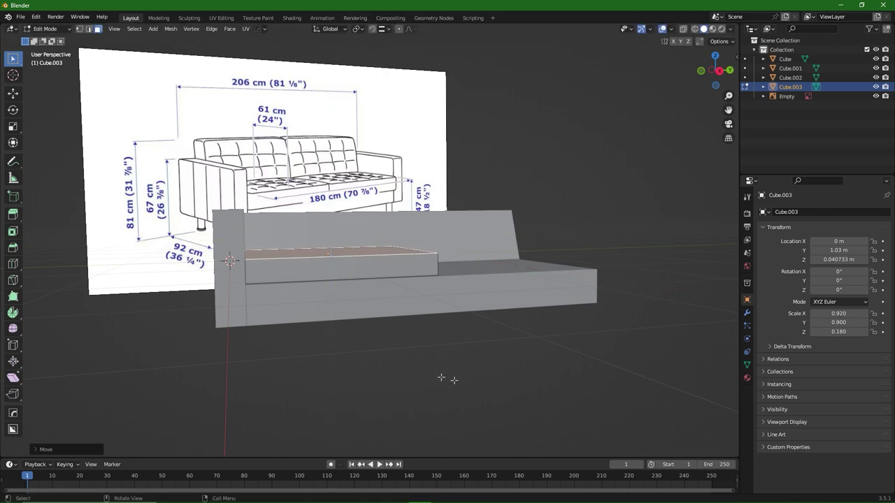
middle_drag(440, 376, 370, 282)
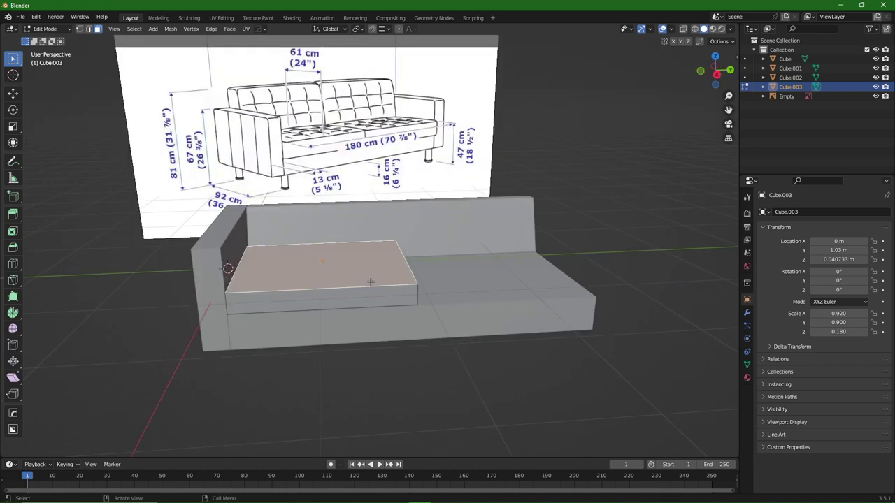
key(ctrl+Tab)
click(374, 252)
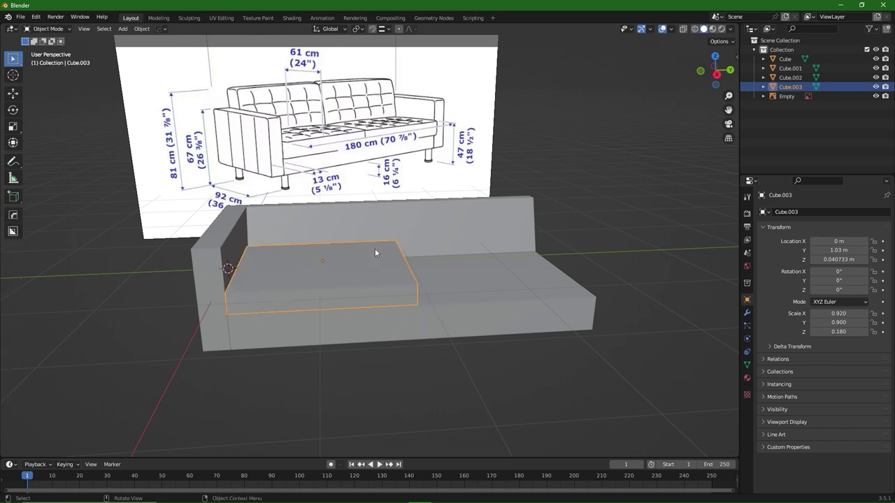
Step: Duplicate the seat cushion about 1.8 m along Y over the empty half of the base, and hide the copy
key(shift+d)
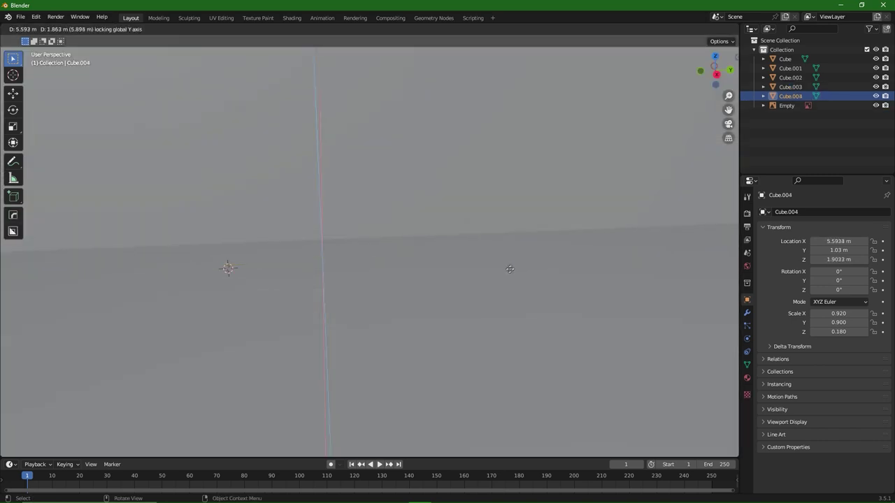
key(y)
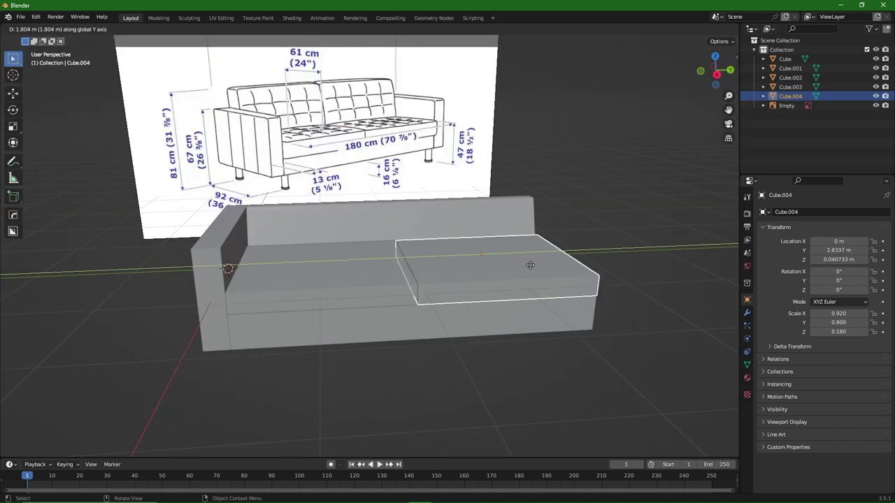
click(530, 264)
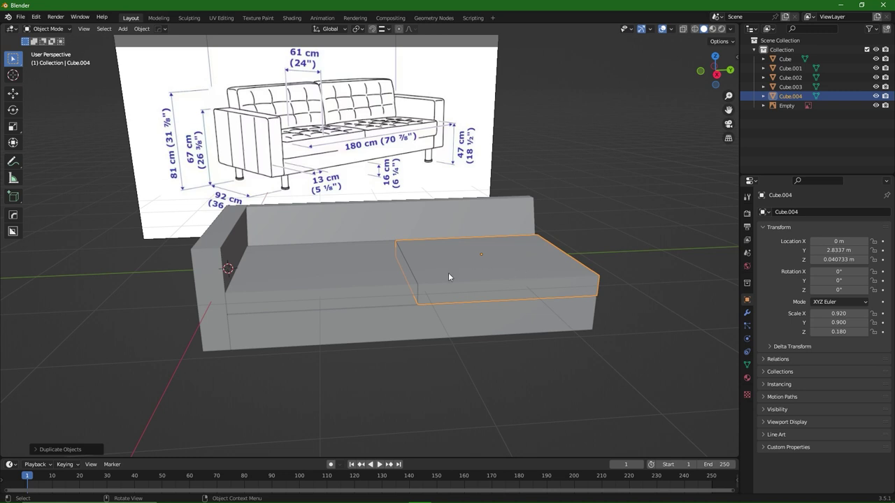
key(g)
key(Escape)
key(h)
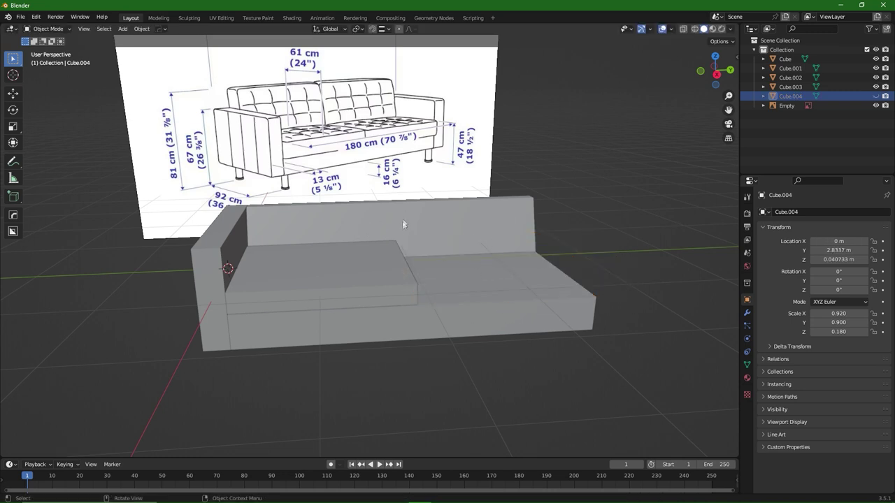
Step: Duplicate the remaining seat cushion and raise the copy about 0.24 m along Z above it
middle_drag(402, 225, 354, 247)
click(353, 246)
middle_drag(467, 265, 397, 202)
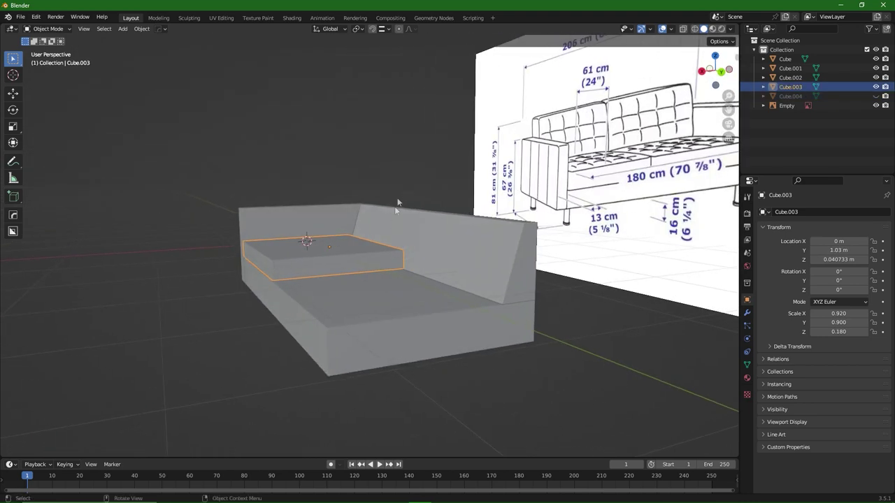
middle_drag(458, 244, 440, 254)
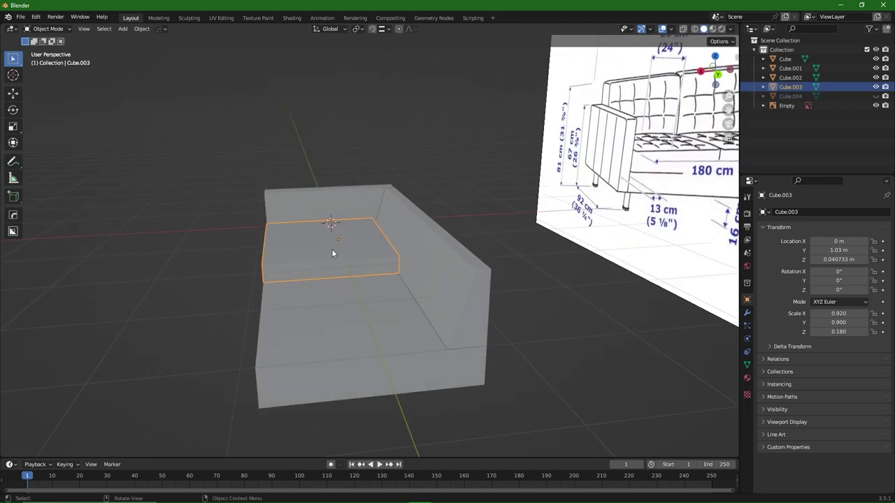
key(shift+d)
key(z)
click(353, 241)
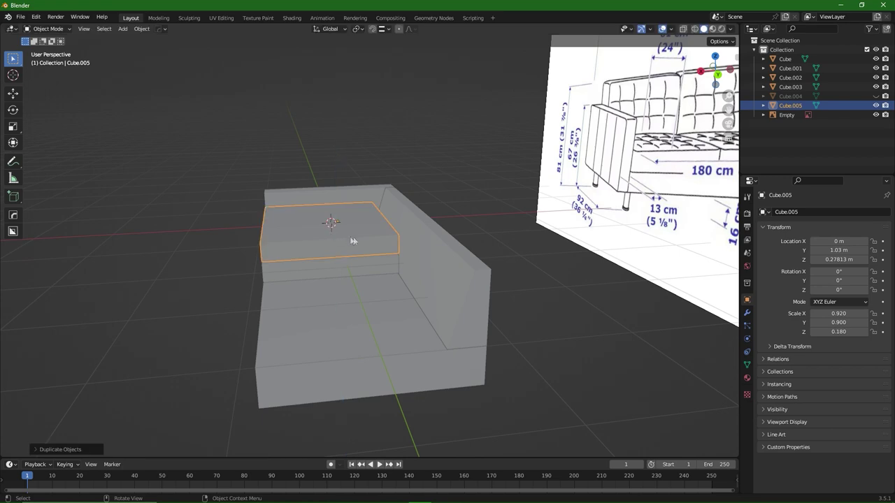
Step: Scale the raised copy along X to about 0.134 and move it back toward the backrest to about X -0.55 m
middle_drag(423, 235, 529, 199)
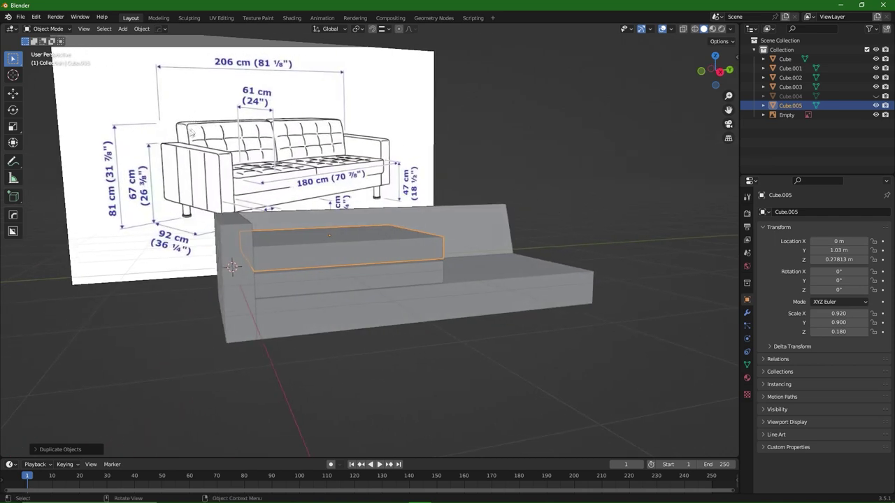
middle_drag(473, 189, 351, 207)
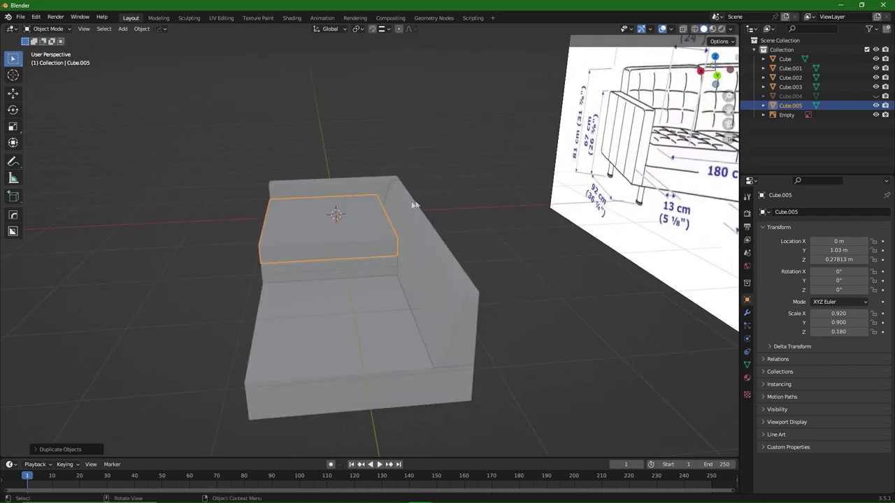
key(s)
key(x)
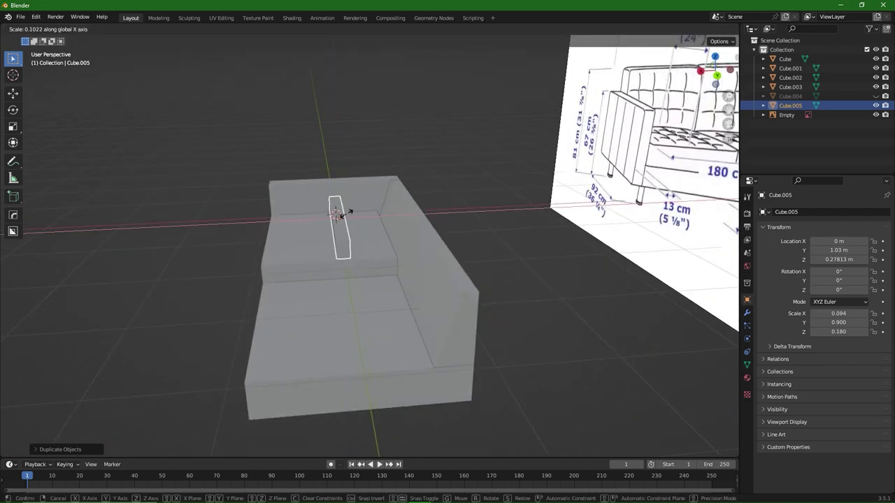
click(350, 218)
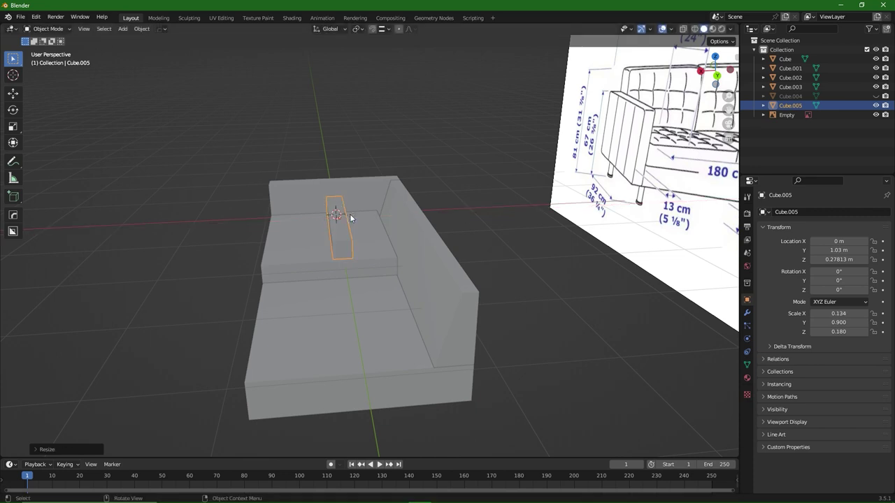
key(g)
key(x)
click(395, 218)
Step: Raise the thin block's top face about 0.54 m along Z to form a back cushion, and return to Object Mode
key(Tab)
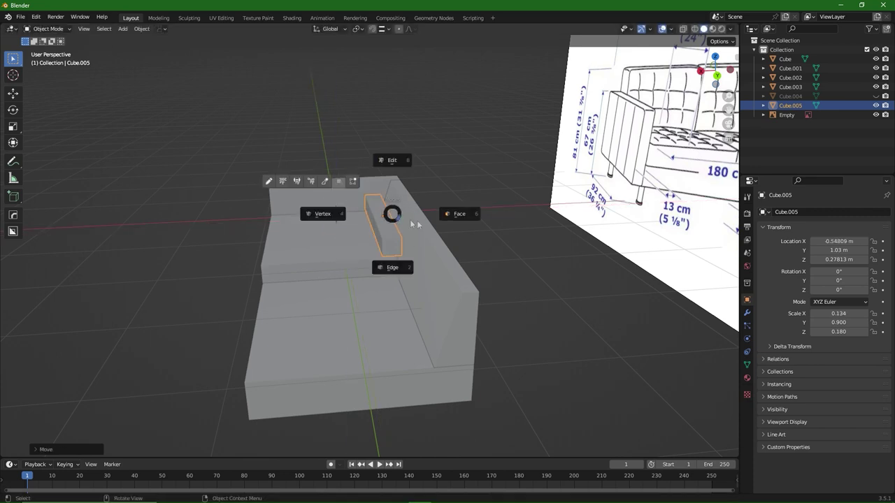
click(445, 218)
middle_drag(385, 224, 412, 236)
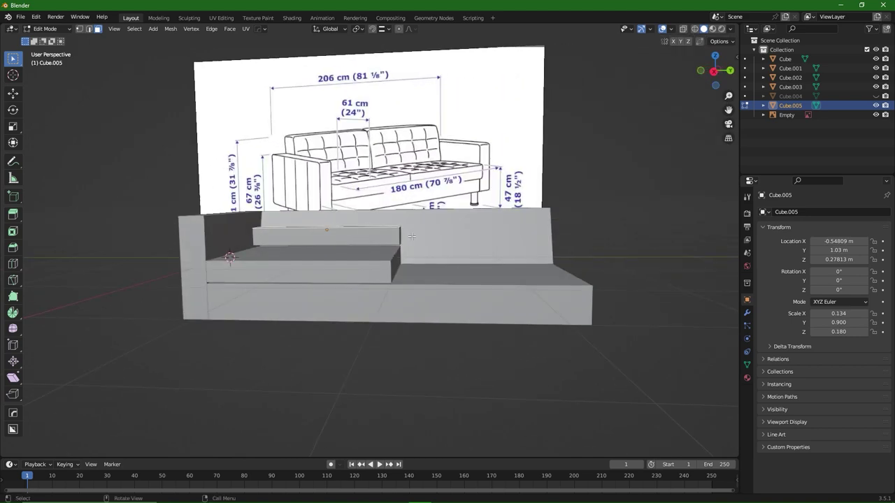
key(g)
key(z)
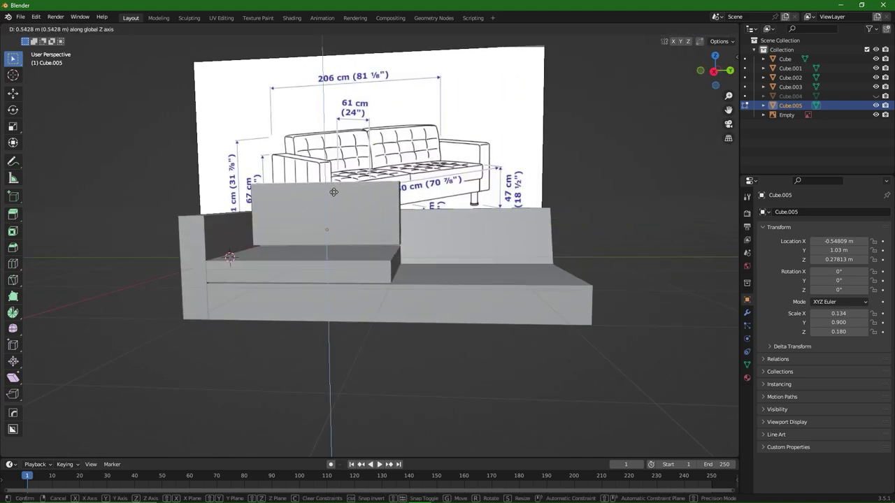
click(333, 191)
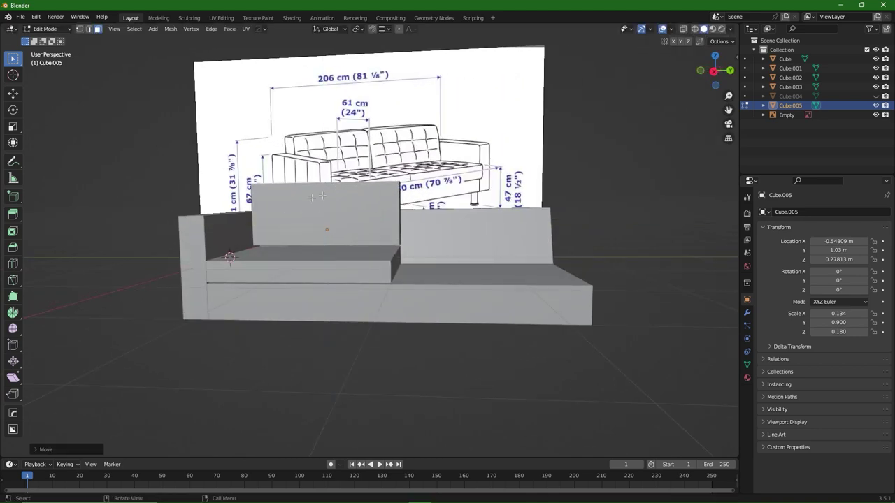
middle_drag(334, 191, 387, 219)
key(Tab)
key(Tab)
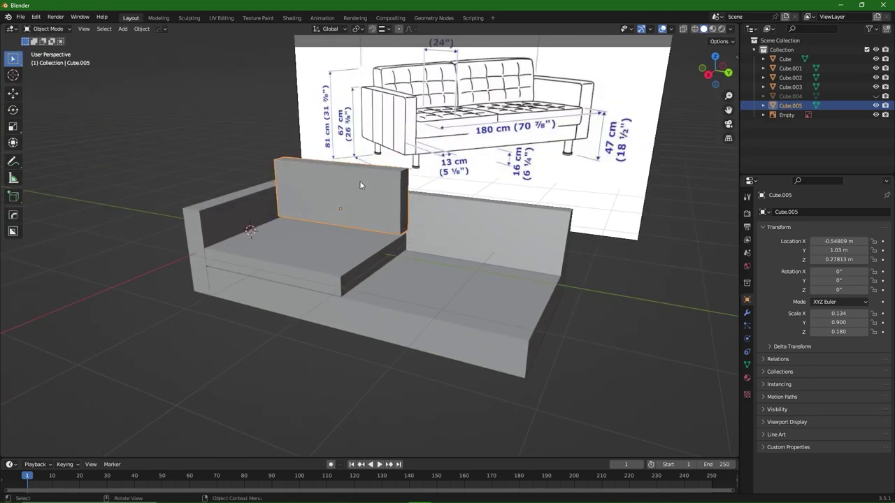
Step: Duplicate the back cushion about 2.48 m along Y, and hide the copy
middle_drag(360, 183, 339, 202)
key(shift+d)
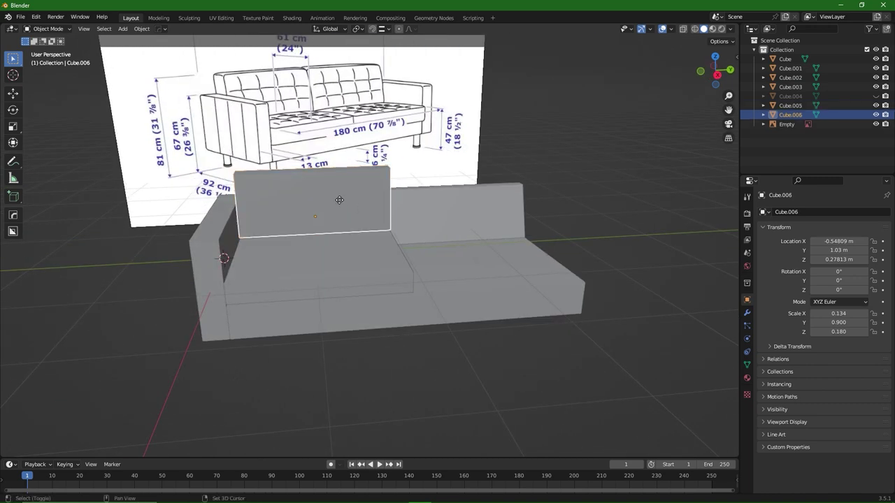
key(y)
click(487, 220)
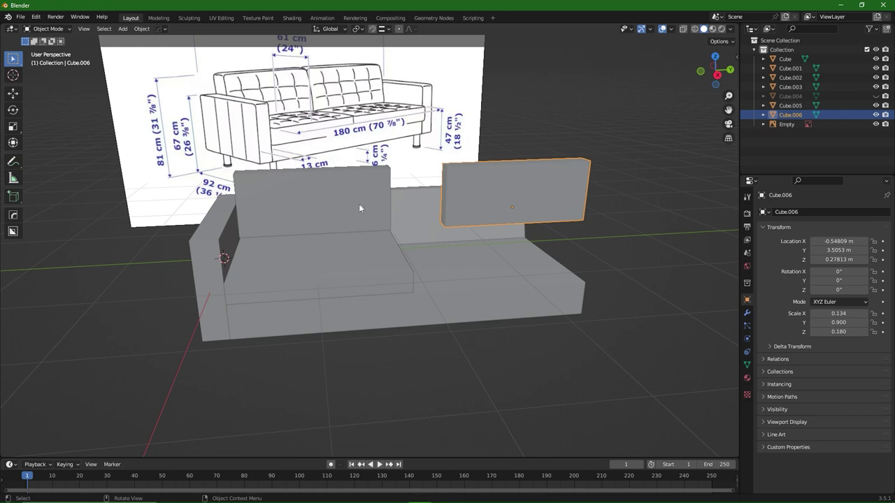
key(h)
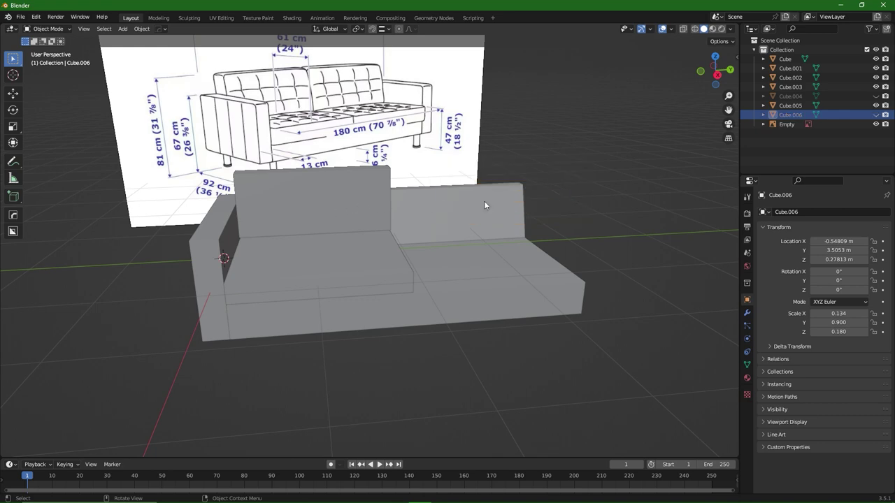
Step: Delete the dimensioned reference image behind the sofa
middle_drag(479, 204, 477, 228)
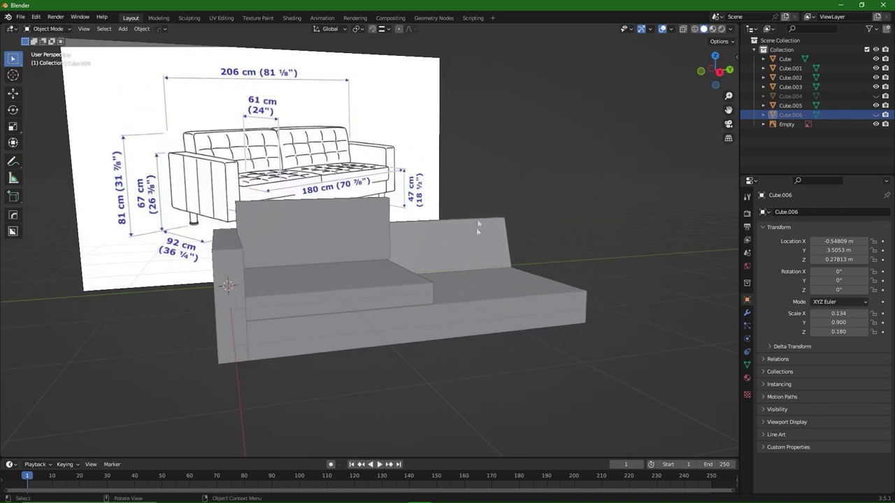
click(479, 247)
middle_drag(420, 319, 485, 205)
click(303, 134)
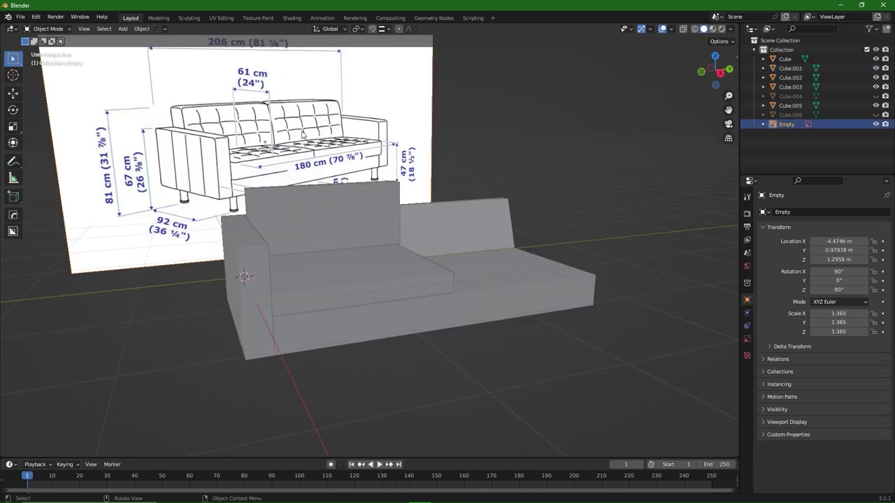
key(Delete)
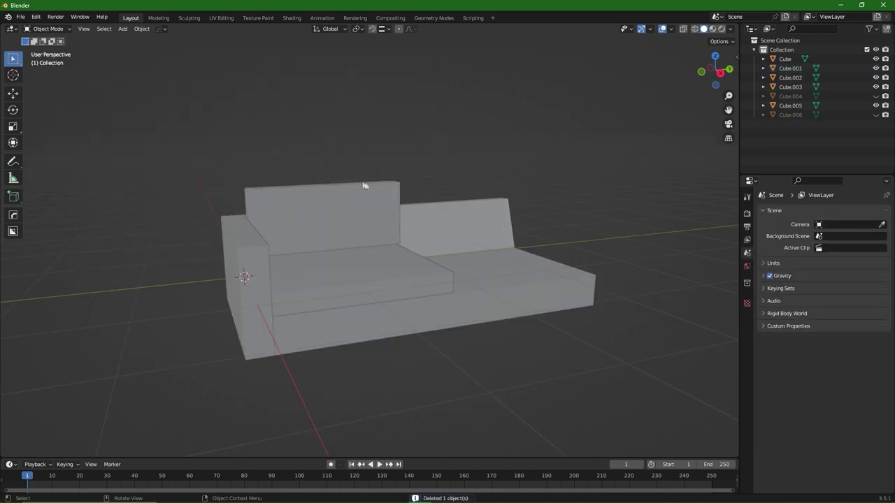
scroll(392, 190, down, 2)
scroll(413, 199, up, 2)
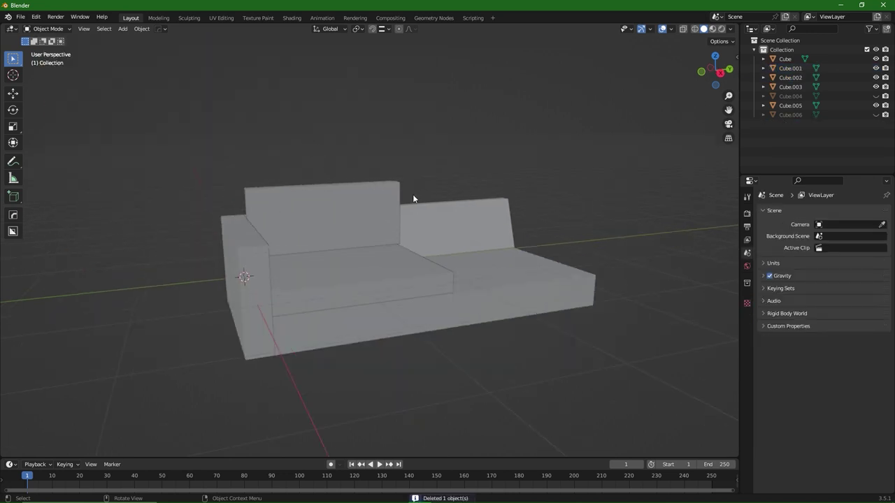
Step: Rename the armrest block as Armrest
click(390, 328)
click(256, 282)
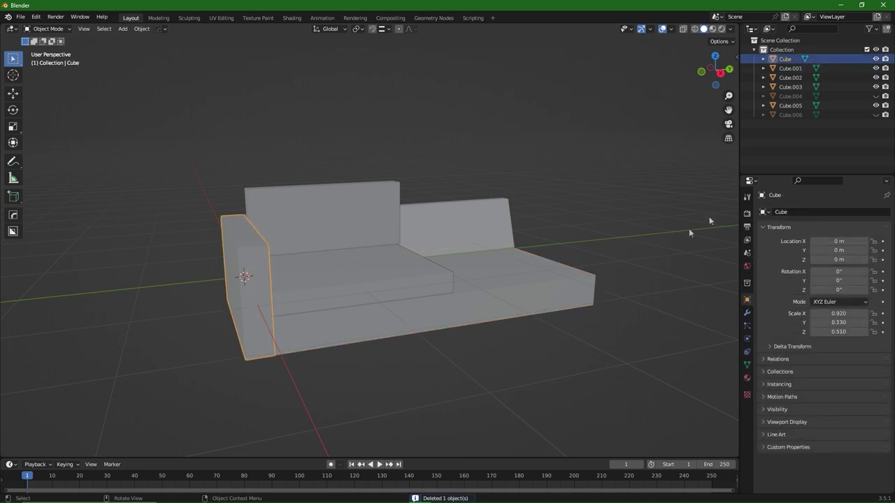
double_click(786, 60)
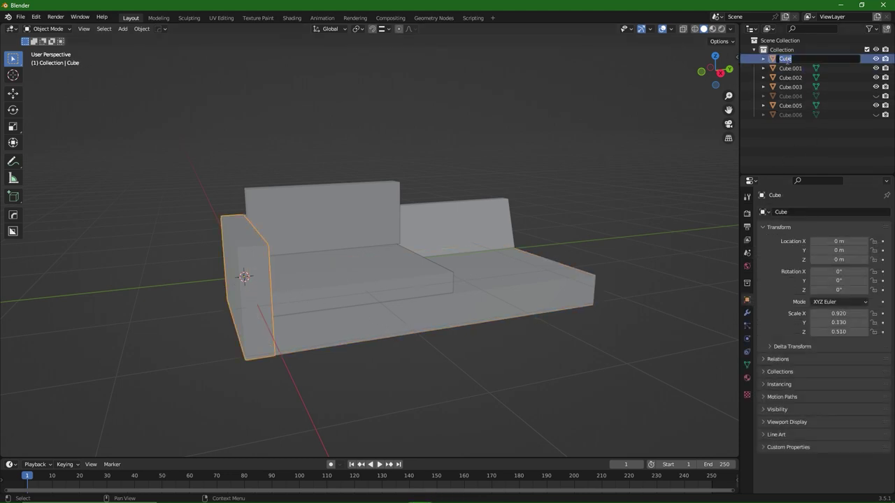
text(Armrest)
key(Return)
Step: Rename the long seat base as Base and the slanted back panel as Backrest
double_click(790, 69)
text(Base)
key(Return)
click(796, 79)
double_click(797, 77)
text(Backrest)
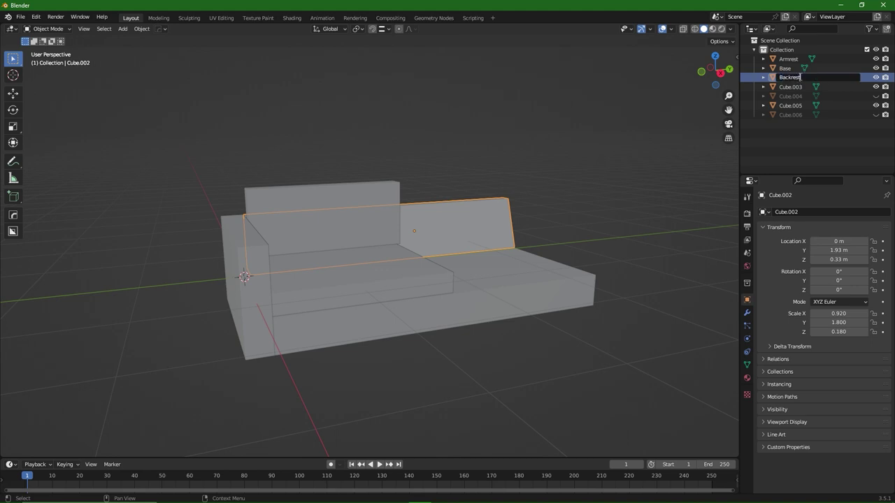
key(Return)
Step: Rename the visible seat cushion as Base01 and the visible back cushion as Back01
double_click(790, 87)
text(Base01)
key(Return)
double_click(790, 105)
text(Back01)
key(Return)
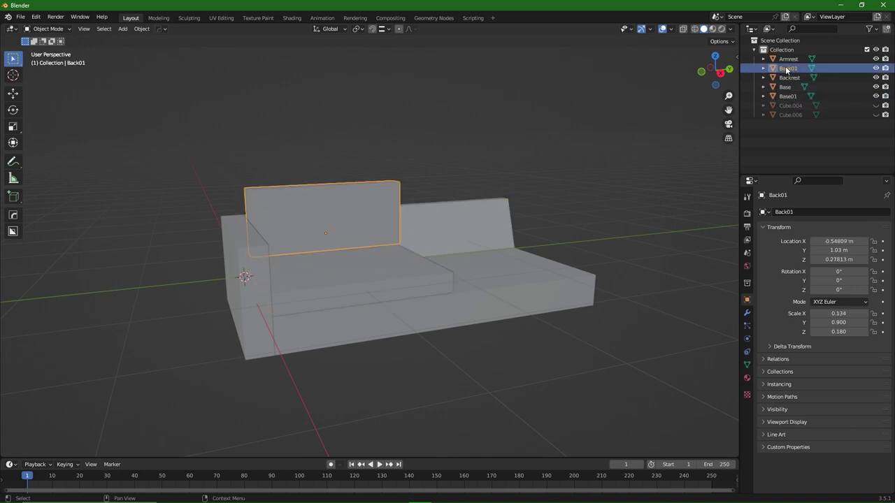
Step: Select the renamed sofa parts one after another to check which block each name belongs to
click(785, 96)
click(787, 77)
click(788, 68)
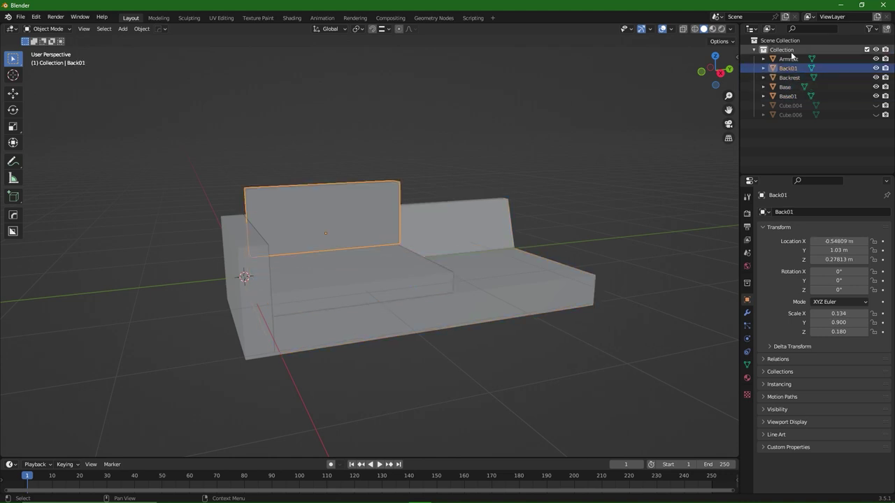
click(788, 50)
click(788, 59)
click(788, 68)
click(789, 78)
click(785, 87)
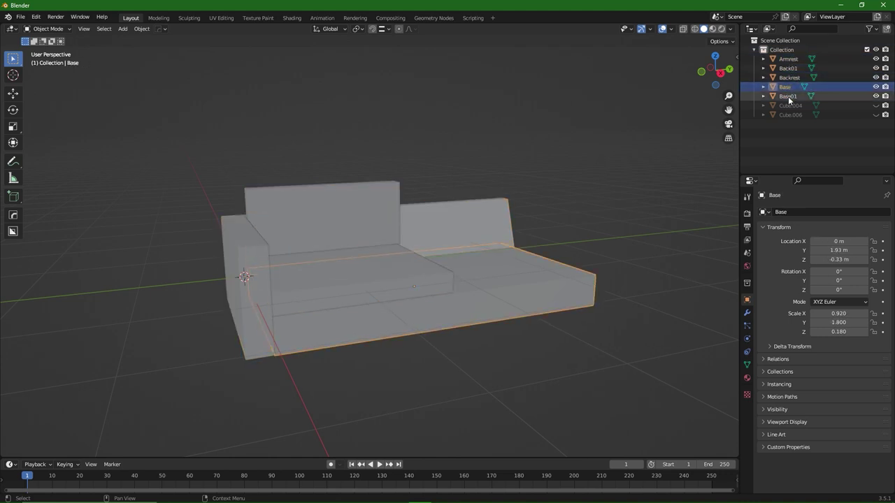
click(787, 96)
Step: Enter Edit Mode on the armrest and add two evenly spaced vertical loop cuts across its long side
middle_drag(473, 212, 294, 261)
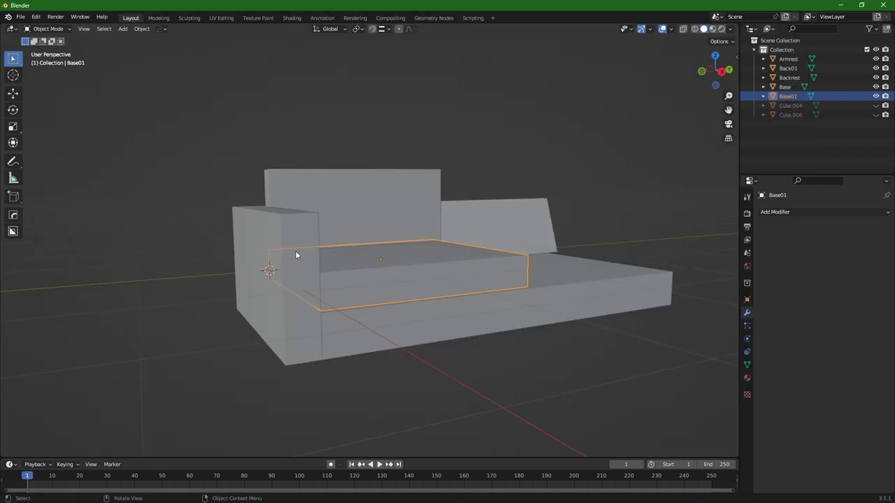
click(295, 246)
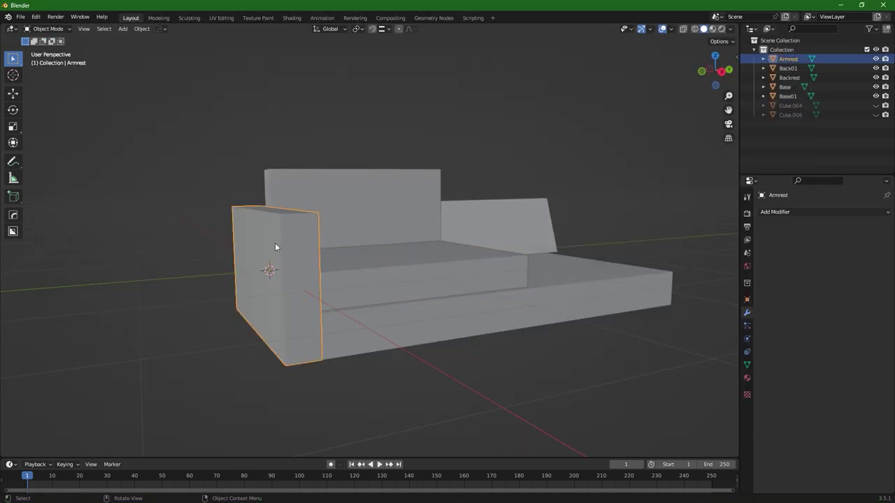
middle_drag(276, 247, 334, 250)
key(ctrl+Tab)
click(308, 250)
key(ctrl+r)
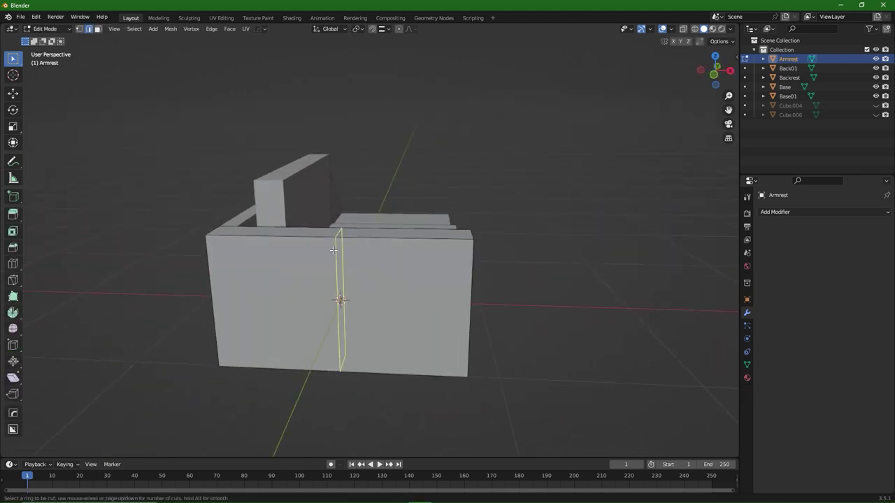
scroll(333, 250, up, 1)
click(333, 250)
right_click(333, 249)
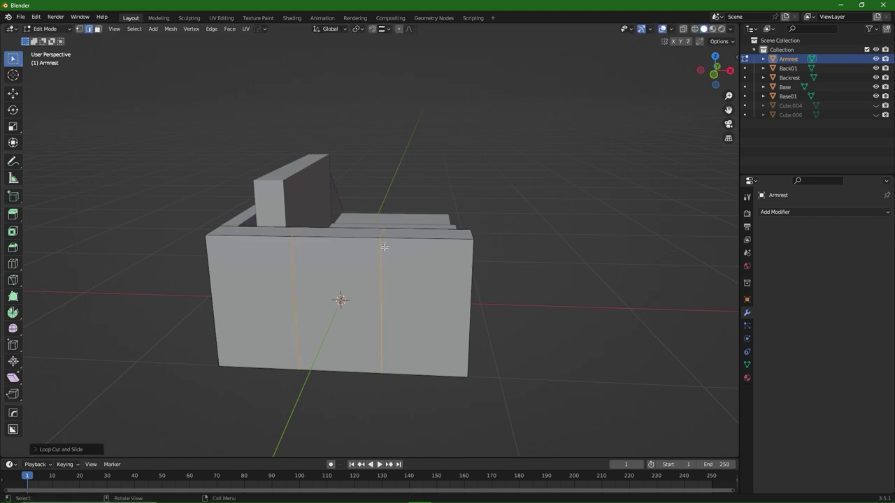
Step: Scale the two vertical loops apart along X by about 2.78, close to the armrest's front and back ends
key(s)
key(x)
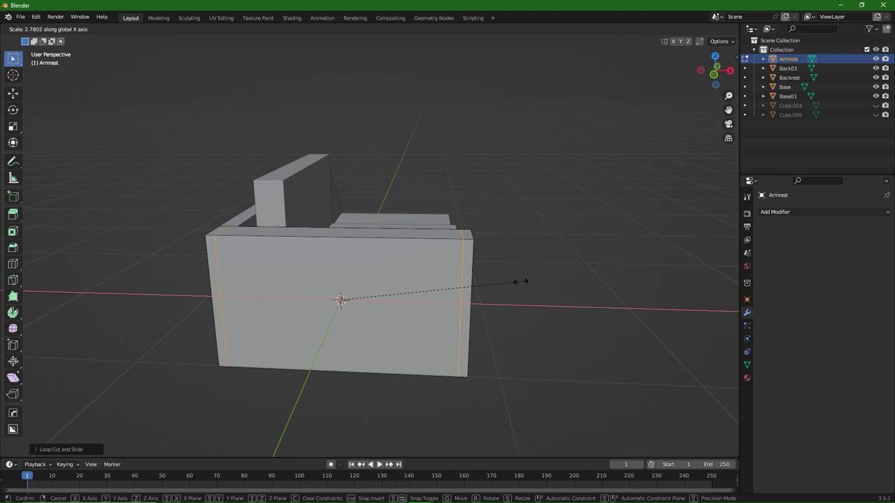
click(521, 282)
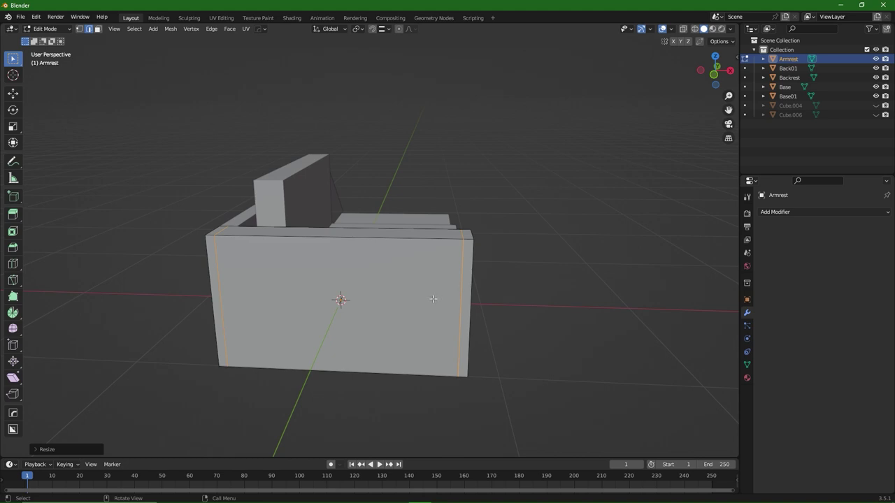
Step: Add two horizontal loop cuts around the armrest and scale them apart along Z, close to its top and bottom edges
key(ctrl+r)
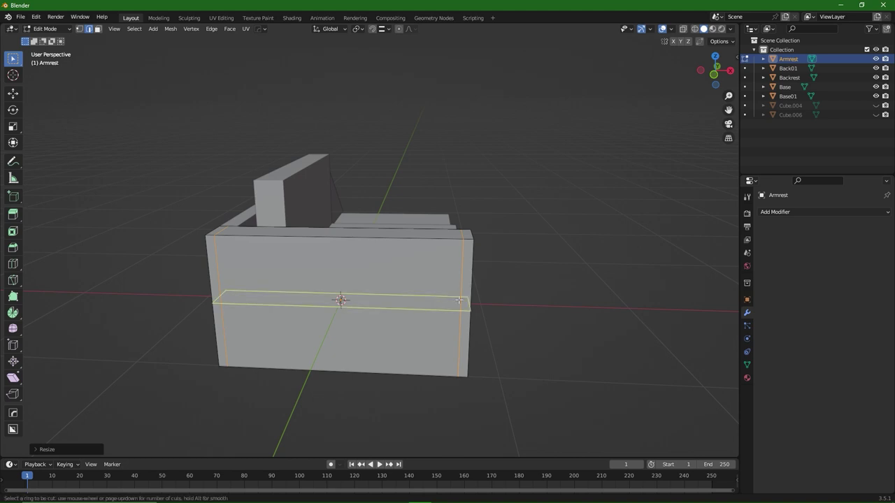
scroll(459, 300, up, 1)
click(459, 300)
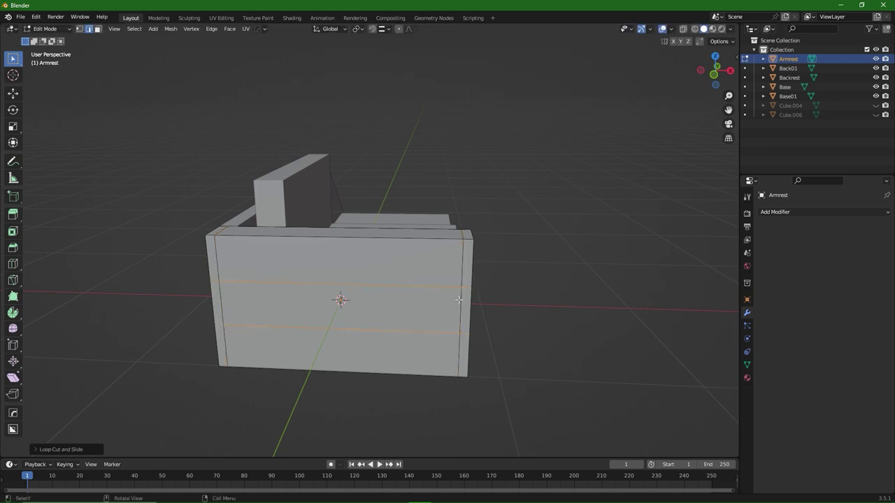
right_click(427, 316)
key(s)
key(z)
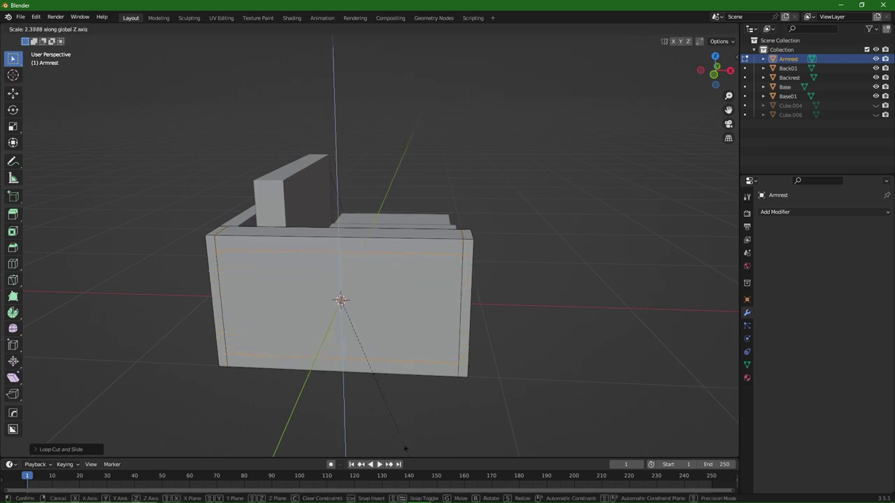
click(413, 54)
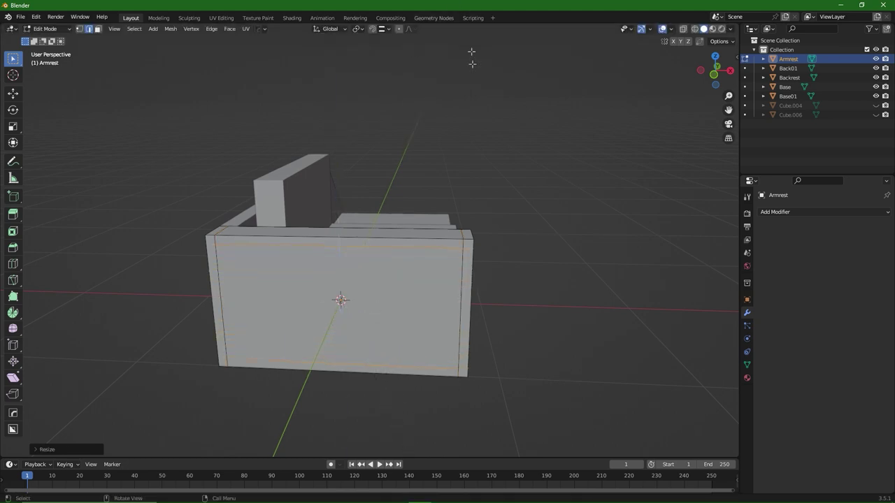
middle_drag(502, 215, 516, 234)
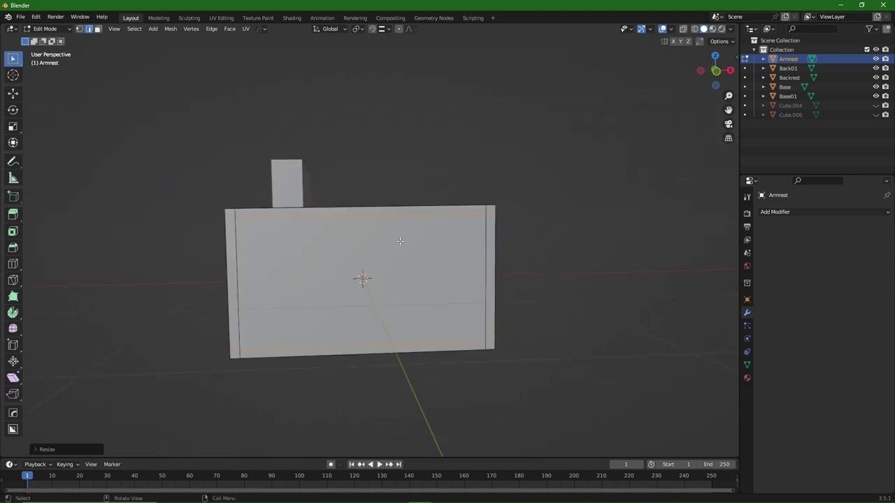
key(ctrl+r)
scroll(375, 242, up, 7)
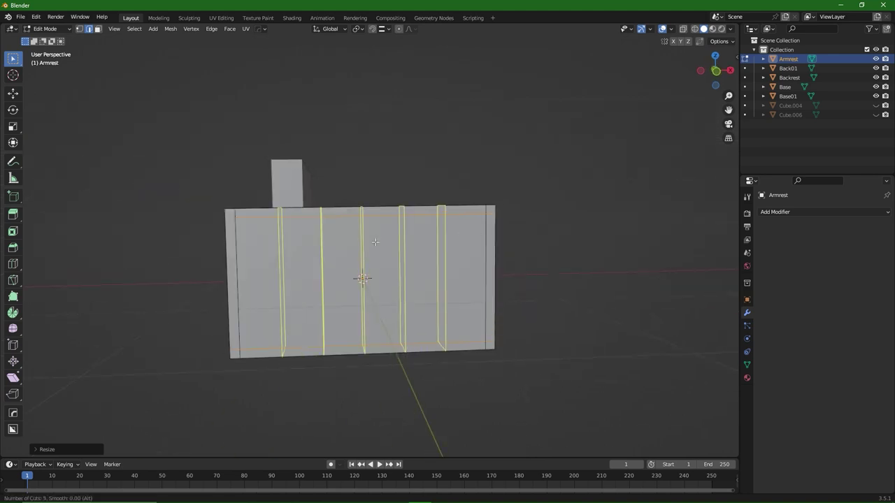
key(Escape)
Step: Add one centred lengthwise loop cut that splits the armrest's thickness in half
middle_drag(451, 242, 390, 264)
key(ctrl+r)
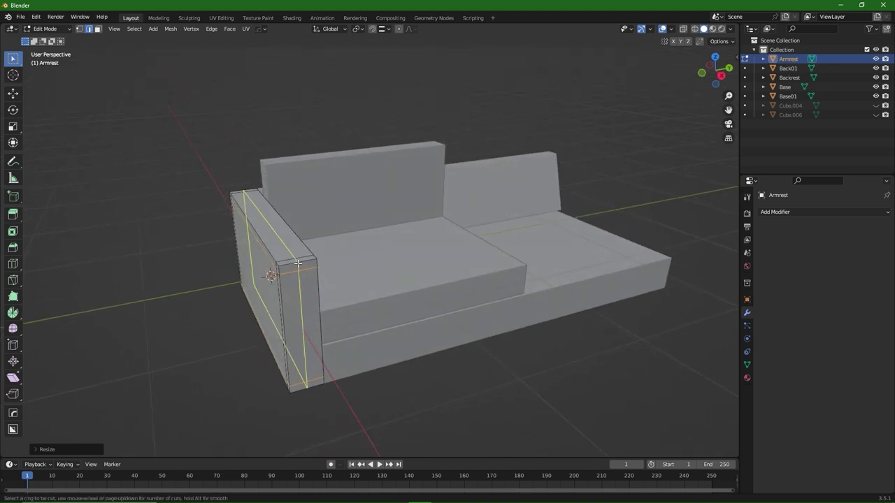
click(237, 268)
right_click(237, 268)
Step: Add 15 evenly spaced vertical loop cuts between the armrest's front and back support loops
middle_drag(237, 268, 373, 285)
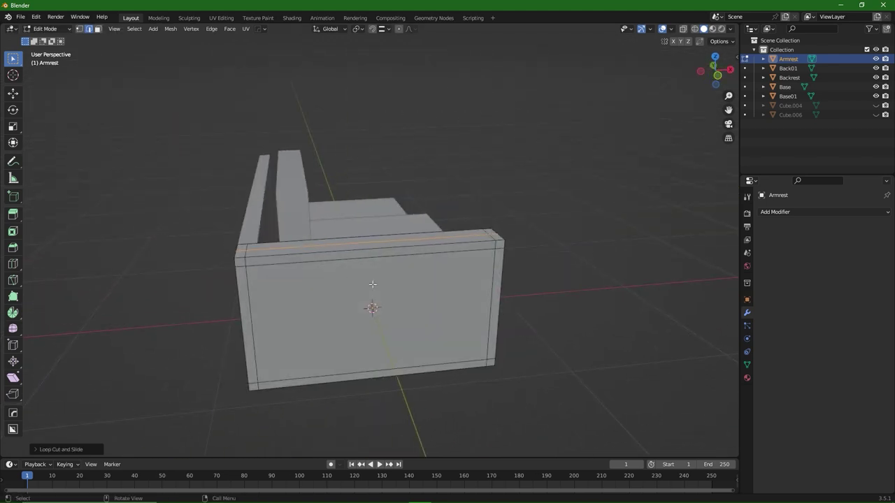
key(ctrl+r)
scroll(372, 269, up, 10)
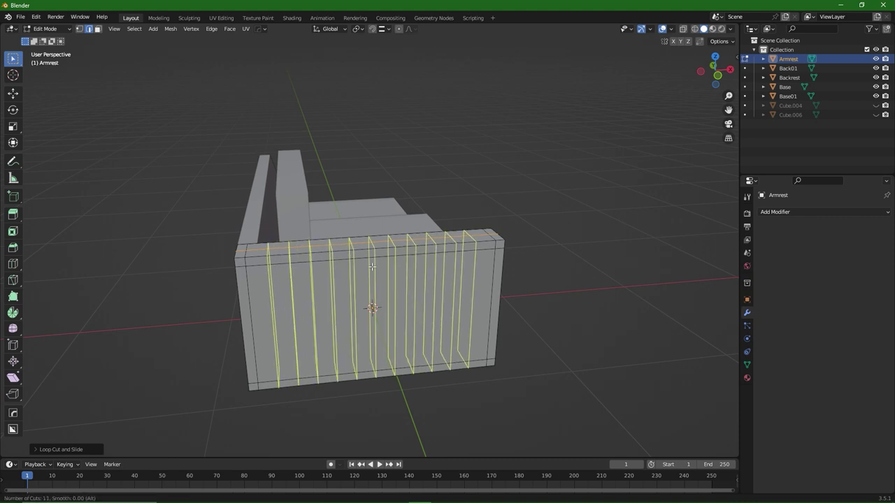
scroll(371, 266, up, 4)
click(369, 260)
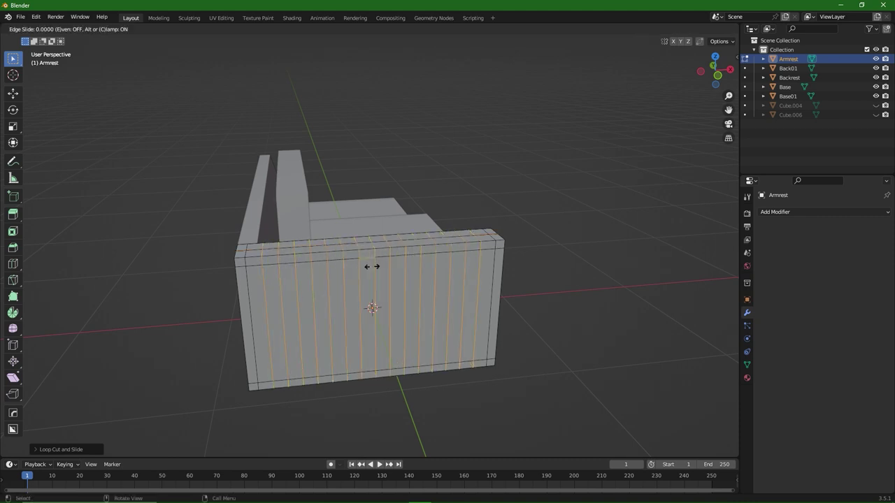
right_click(357, 313)
Step: Add seven evenly spaced horizontal loop cuts between the armrest's upper and lower support loops
middle_drag(357, 313, 351, 290)
key(ctrl+r)
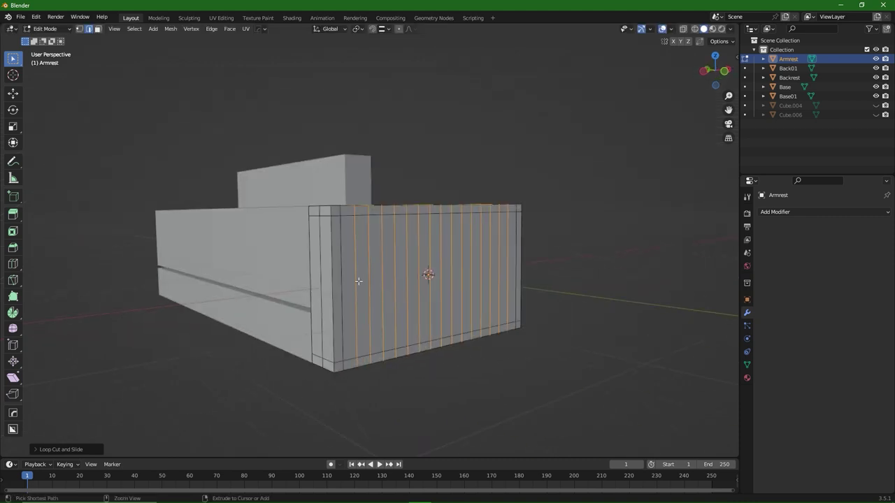
scroll(358, 281, up, 6)
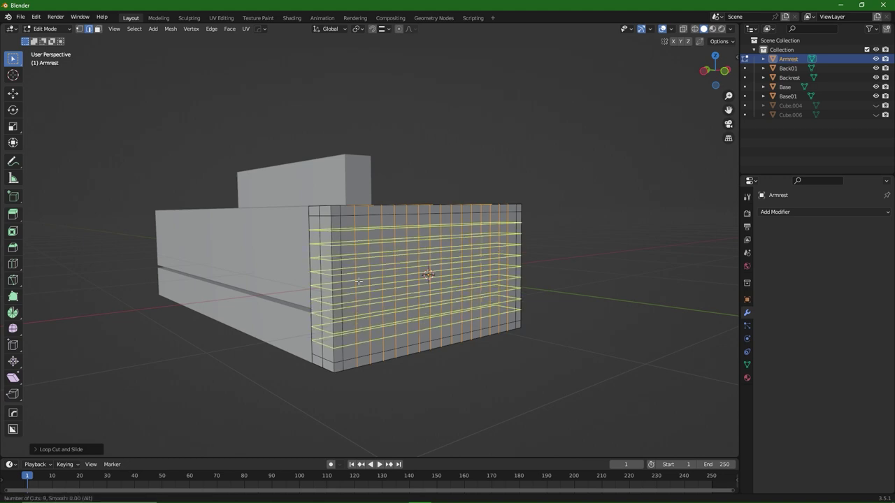
click(359, 281)
right_click(357, 278)
Step: Add one centred vertical loop cut in the narrow strip at the armrest's front end
middle_drag(357, 278, 408, 266)
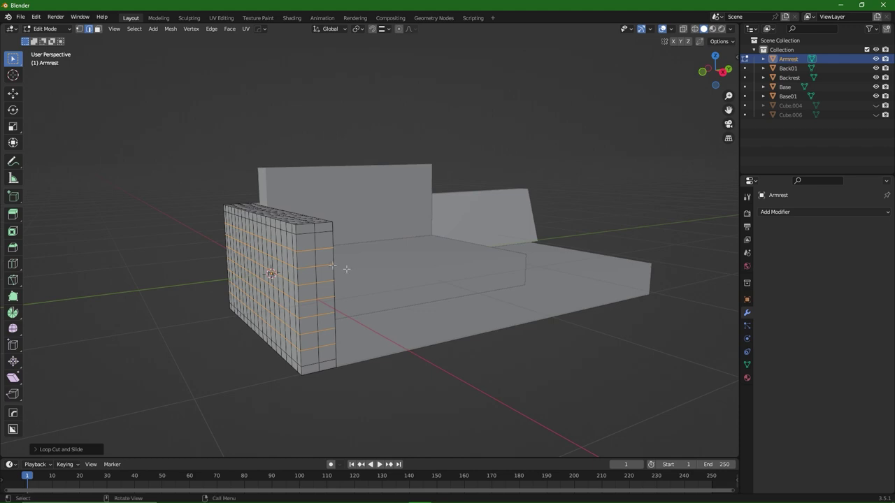
middle_drag(317, 255, 439, 245)
scroll(475, 232, up, 3)
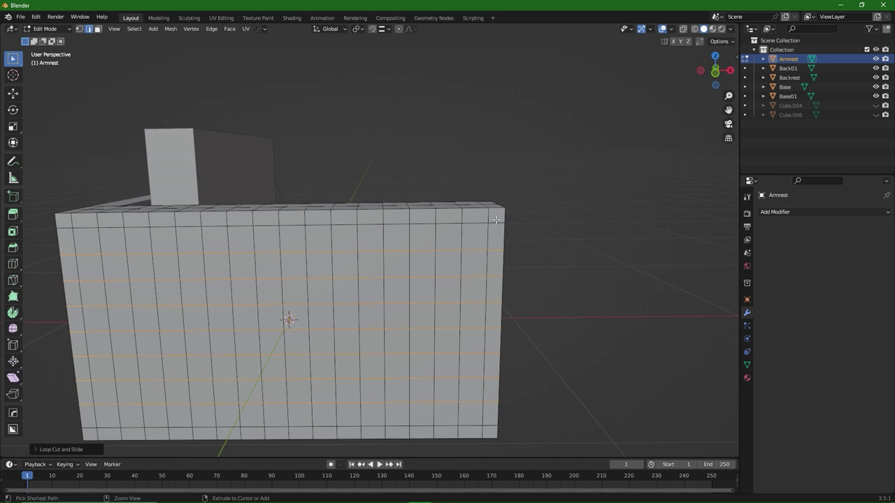
key(ctrl+r)
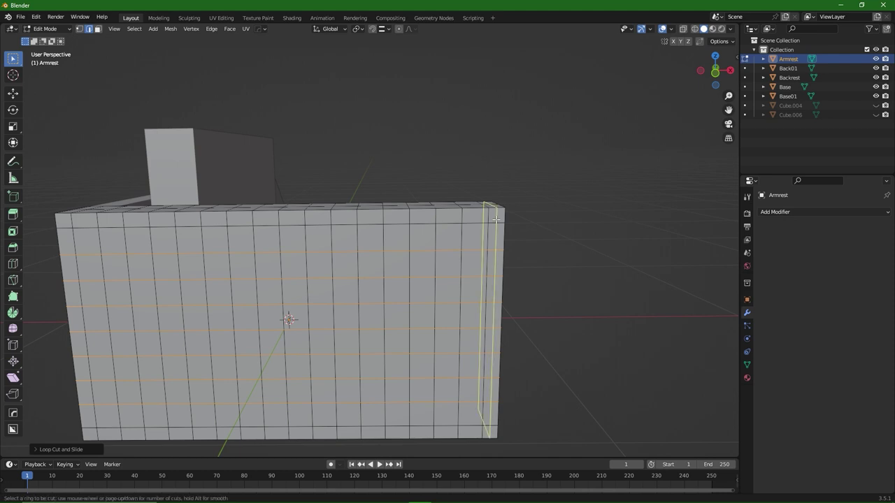
click(495, 219)
right_click(496, 219)
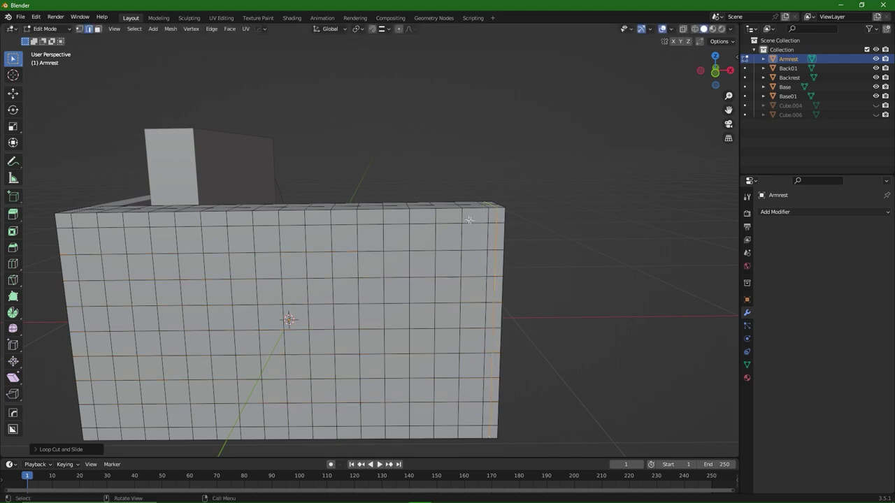
Step: Add one centred loop cut in each of the narrow strips along the armrest's upper edge, back end and lower edge
key(ctrl+r)
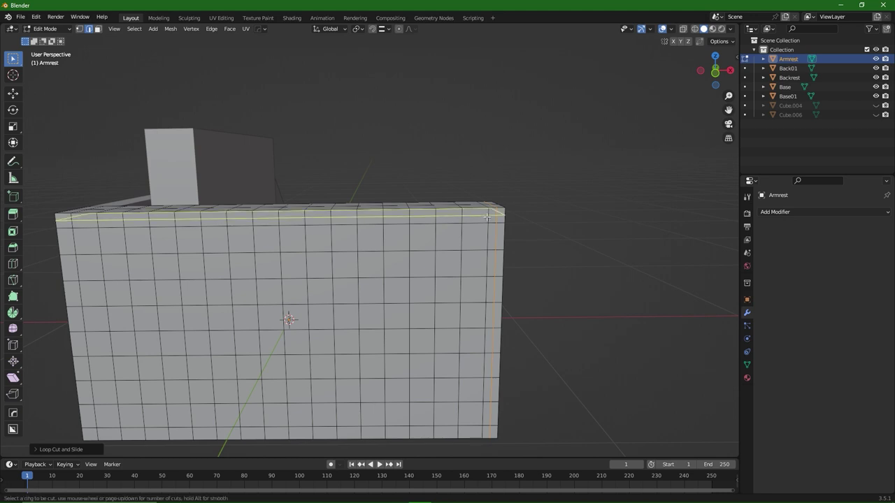
click(487, 217)
right_click(486, 217)
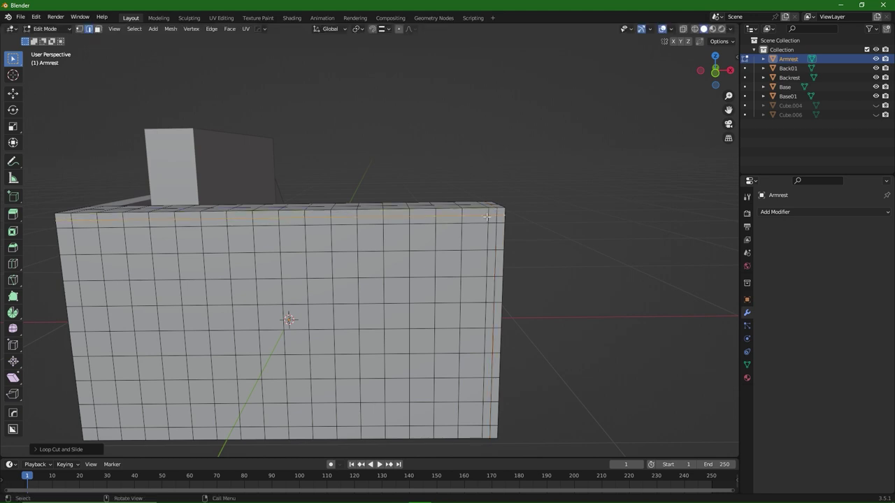
ctrl+click(63, 227)
middle_drag(345, 295, 345, 277)
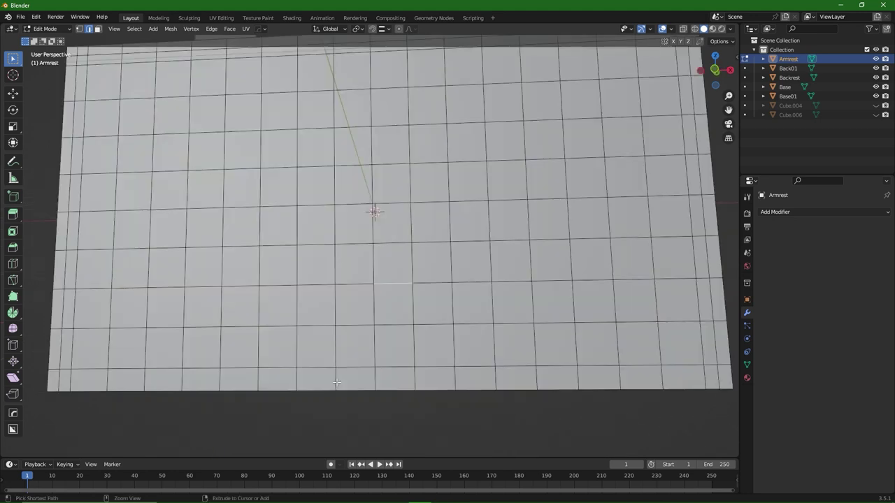
key(ctrl+r)
click(336, 382)
click(337, 383)
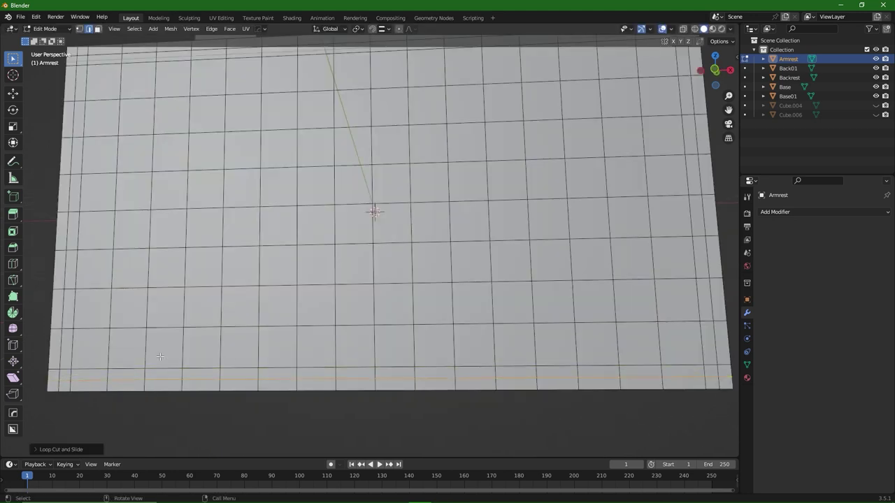
Step: Select the rectangular edge path around the armrest's outer face, running through the middle of the narrow border strips
click(62, 379)
scroll(548, 360, down, 3)
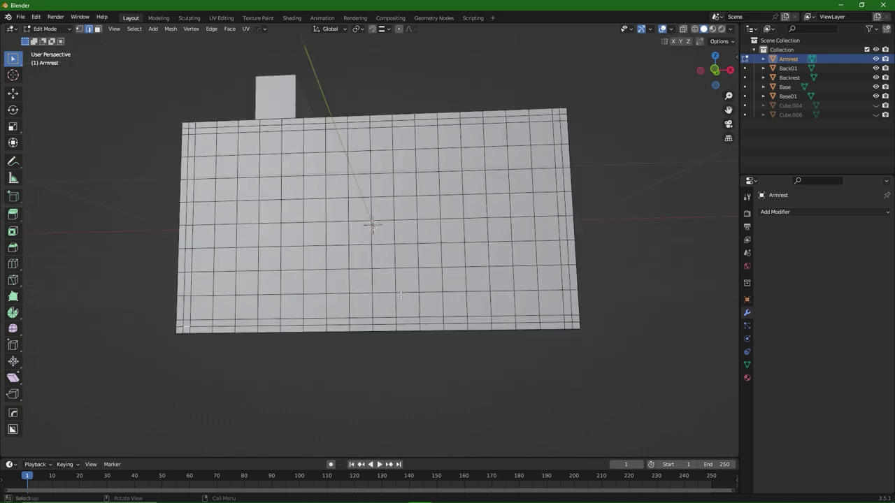
middle_drag(549, 360, 512, 368)
click(513, 367)
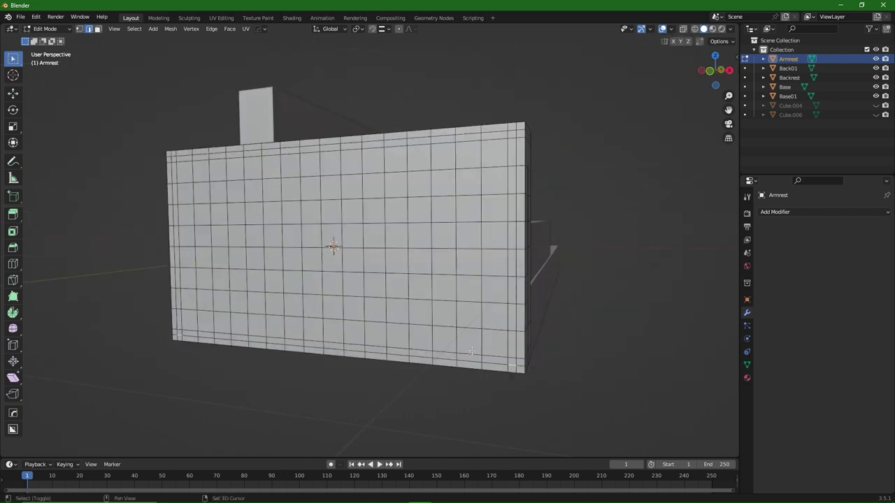
ctrl+click(189, 335)
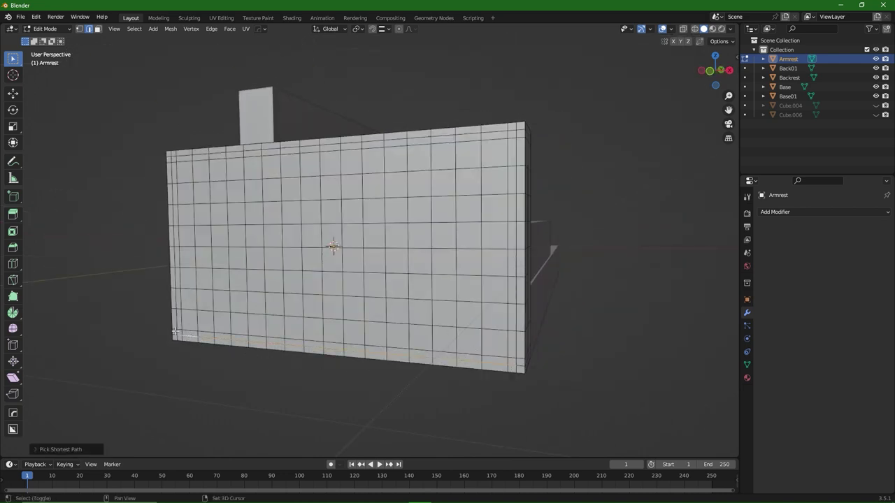
ctrl+shift+click(512, 129)
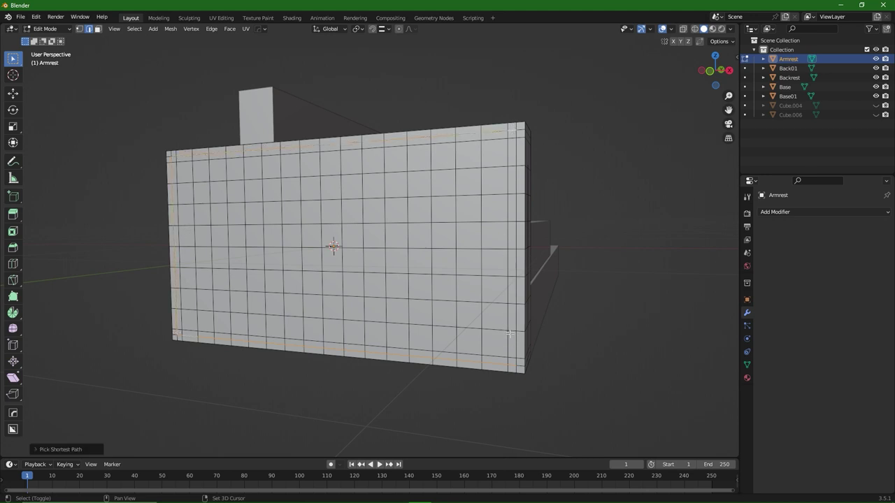
ctrl+shift+click(516, 362)
key(ctrl+z)
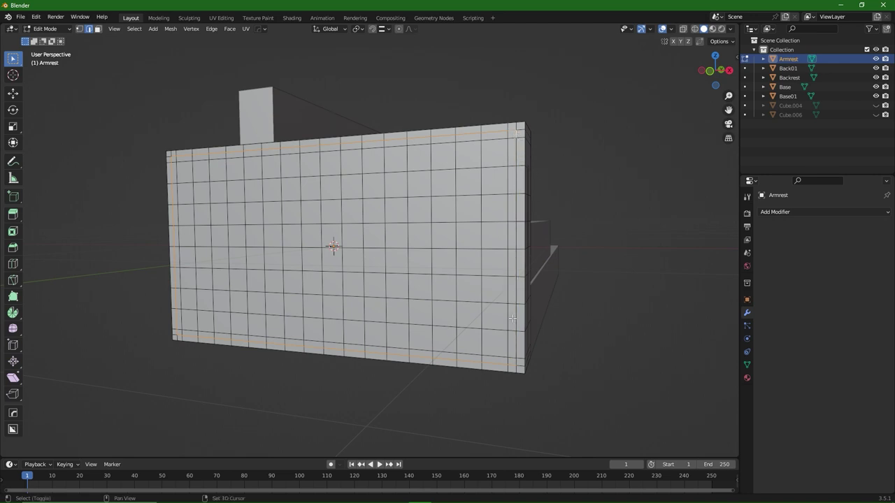
ctrl+click(517, 360)
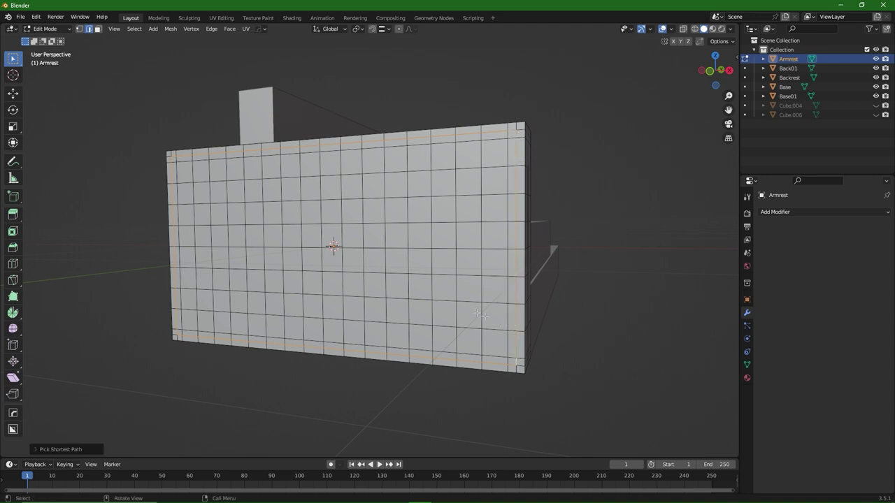
Step: Extend the selection with three evenly spaced vertical edge lines that split the outer face into four panels
middle_drag(433, 298, 446, 299)
middle_drag(262, 174, 448, 215)
middle_drag(371, 175, 399, 176)
shift+click(372, 156)
ctrl+click(372, 353)
ctrl+click(284, 355)
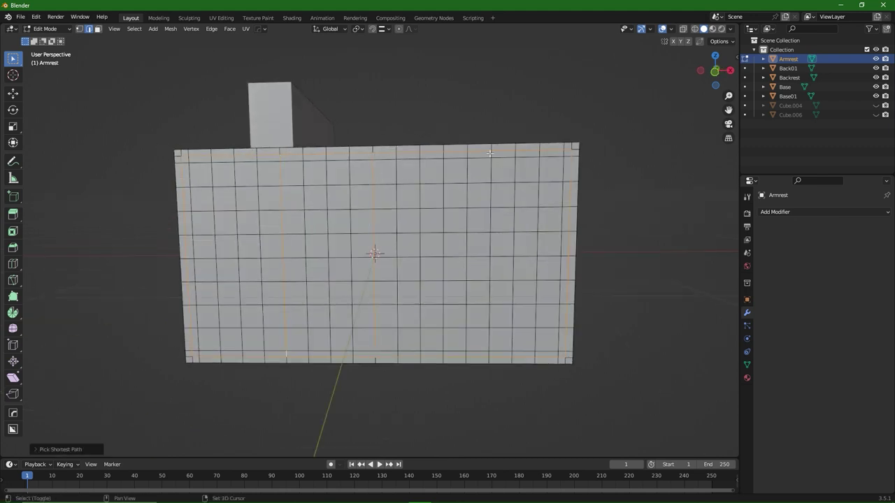
Step: Isolate the armrest, add the matching border path and three vertical lines on its inner face to the selection, and leave isolation
key(slash)
middle_drag(285, 280, 594, 290)
ctrl+click(157, 378)
ctrl+click(580, 357)
ctrl+click(596, 126)
ctrl+click(126, 128)
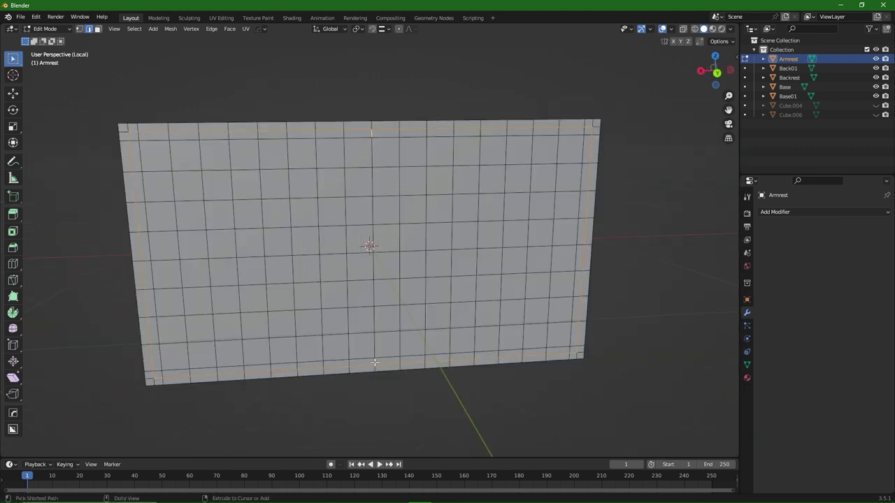
ctrl+click(372, 365)
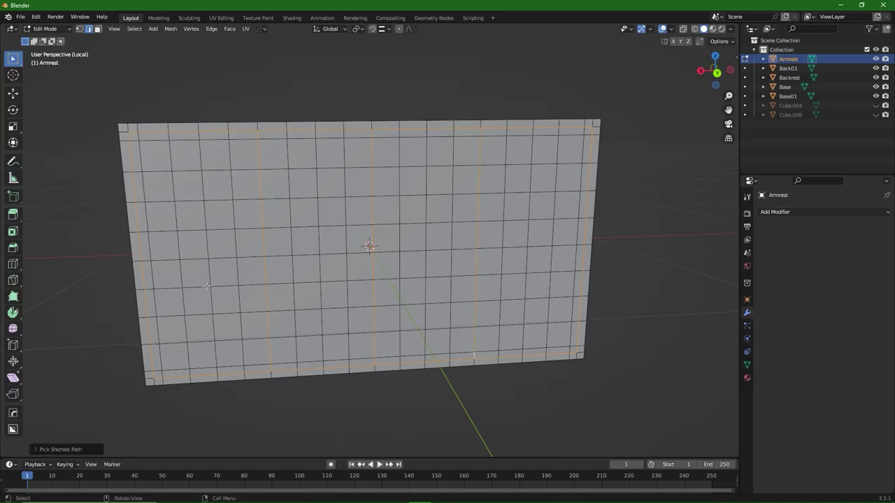
middle_drag(206, 286, 381, 258)
key(KP_Divide)
Step: Bevel the selected border and panel edges with one segment to turn them into narrow strips
middle_drag(325, 265, 389, 322)
scroll(388, 322, up, 3)
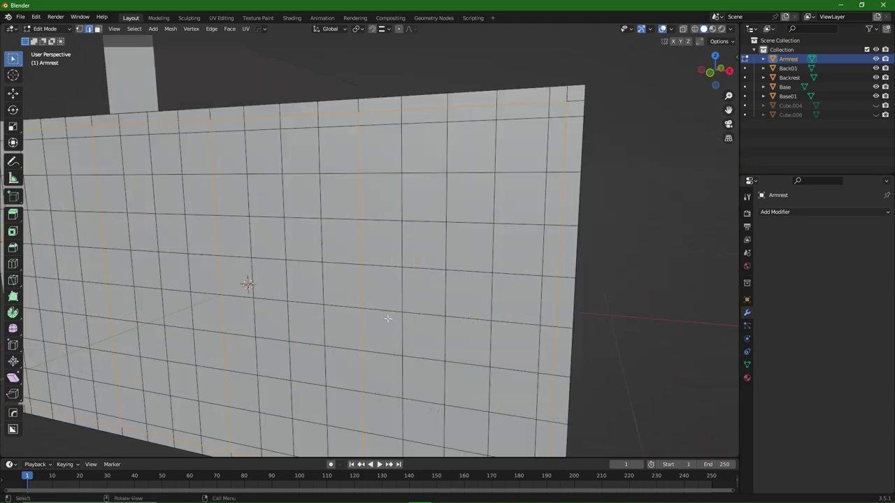
key(ctrl+b)
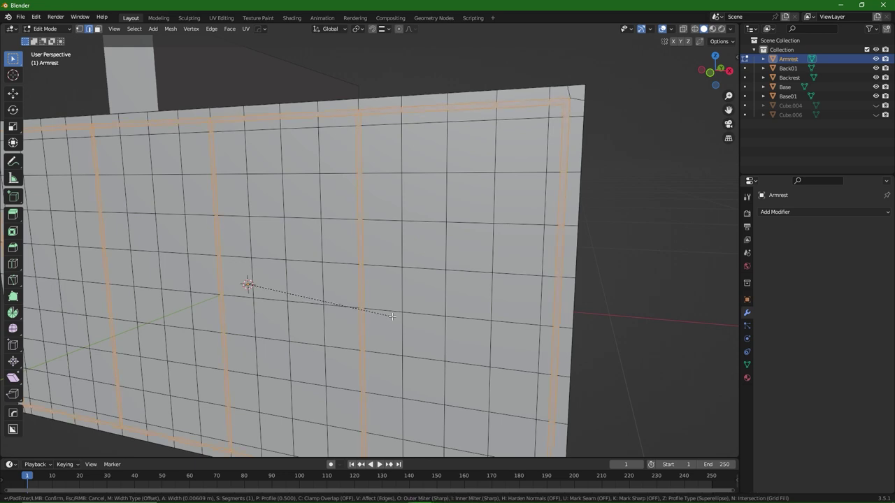
click(393, 317)
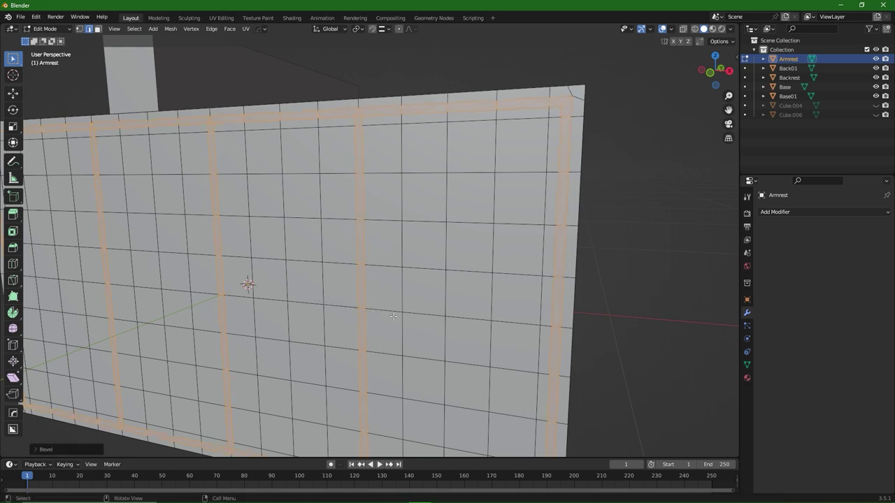
Step: Switch to face selection and inset the bevelled seam strips by about 0.007 m
key(ctrl+Tab)
click(460, 301)
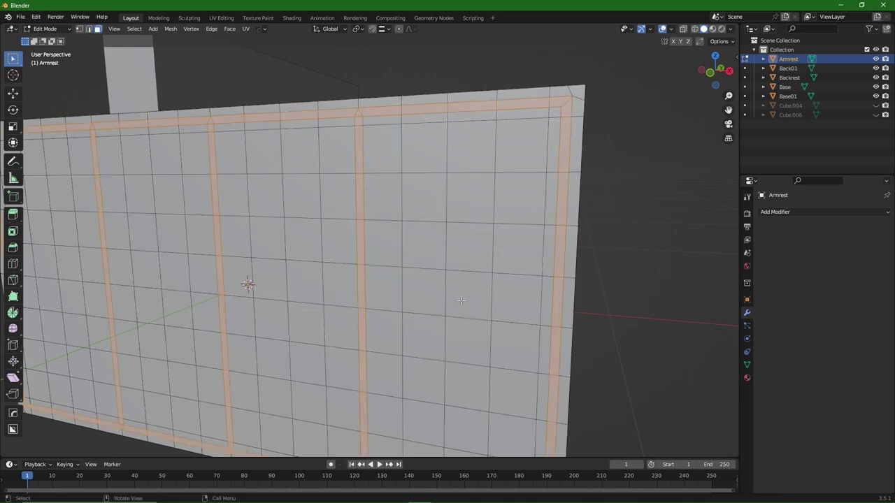
key(i)
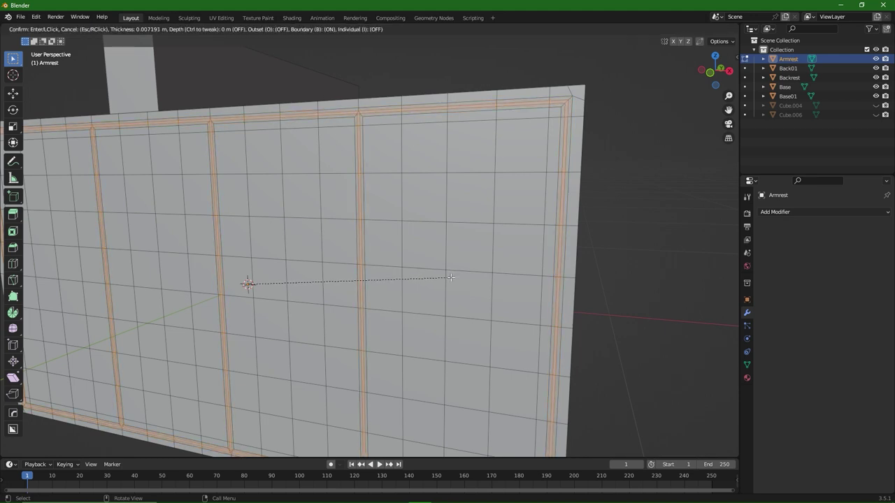
click(451, 278)
Step: Return to Object Mode, add a Subdivision Surface modifier with level 3 to the armrest and apply it
scroll(411, 258, down, 4)
middle_drag(411, 258, 405, 277)
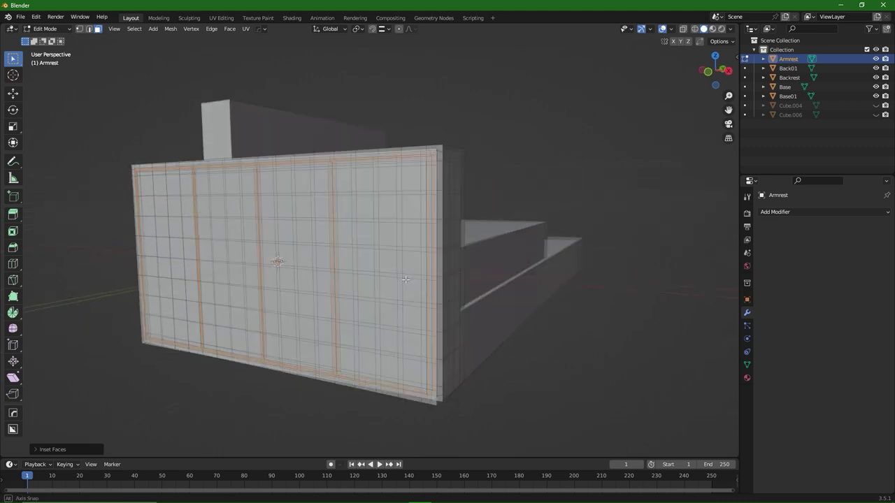
key(Tab)
click(410, 250)
middle_drag(460, 249, 543, 270)
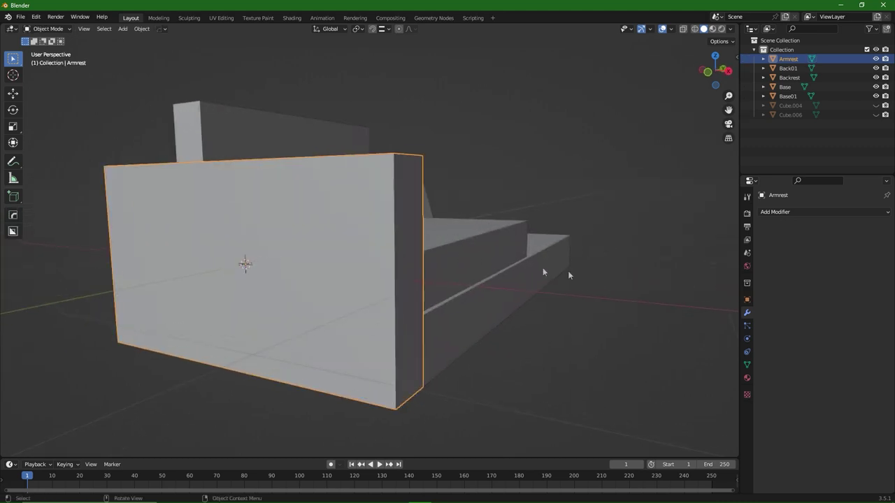
click(812, 212)
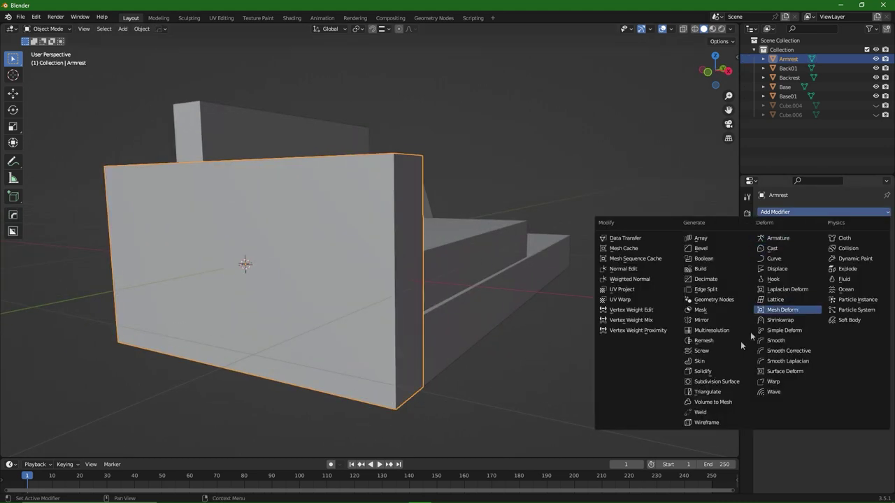
click(699, 382)
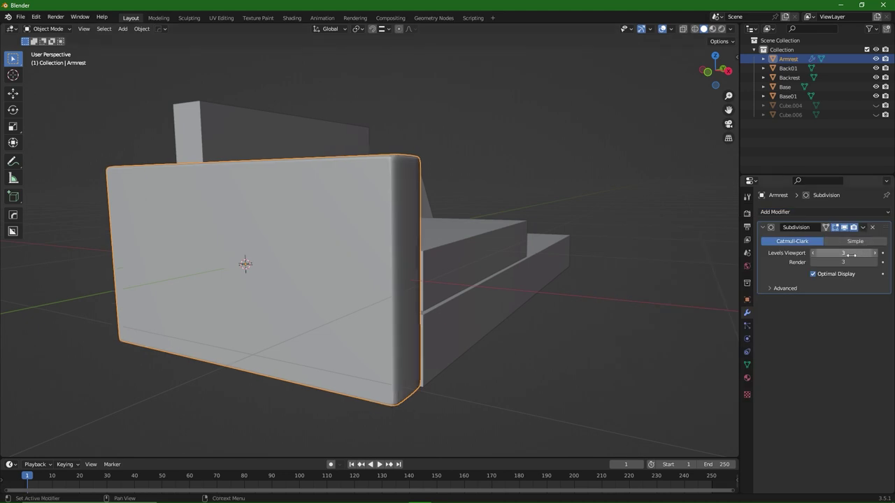
click(863, 227)
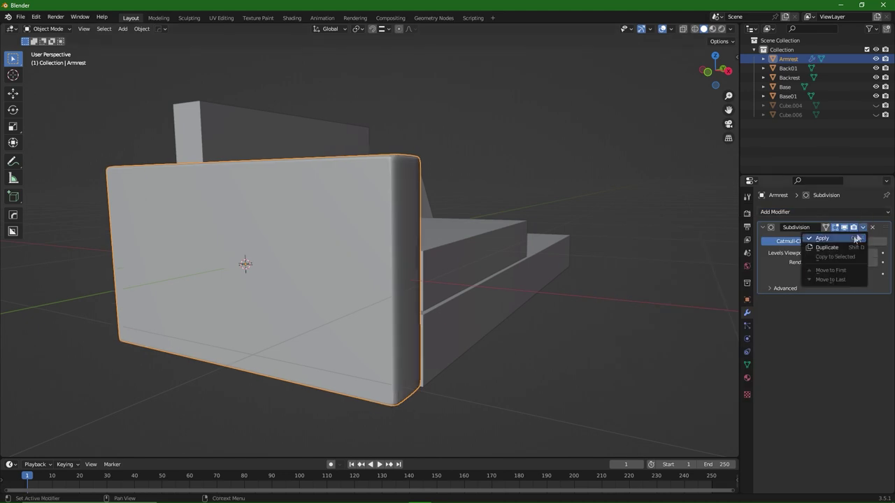
click(825, 237)
Step: Check the subdivided armrest mesh and its seam face selection in Edit Mode, and go back to Object Mode
middle_drag(396, 212, 461, 207)
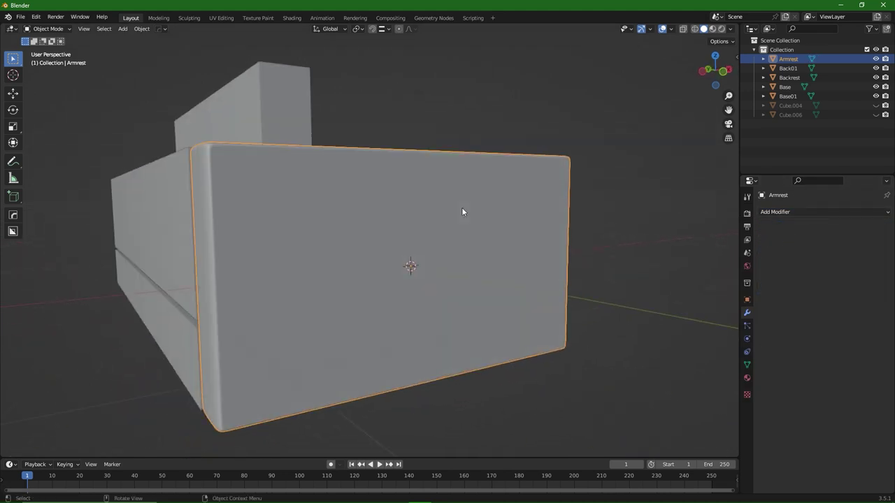
key(Tab)
click(528, 195)
middle_drag(528, 194, 507, 205)
key(ctrl+Tab)
click(514, 165)
middle_drag(514, 165, 273, 220)
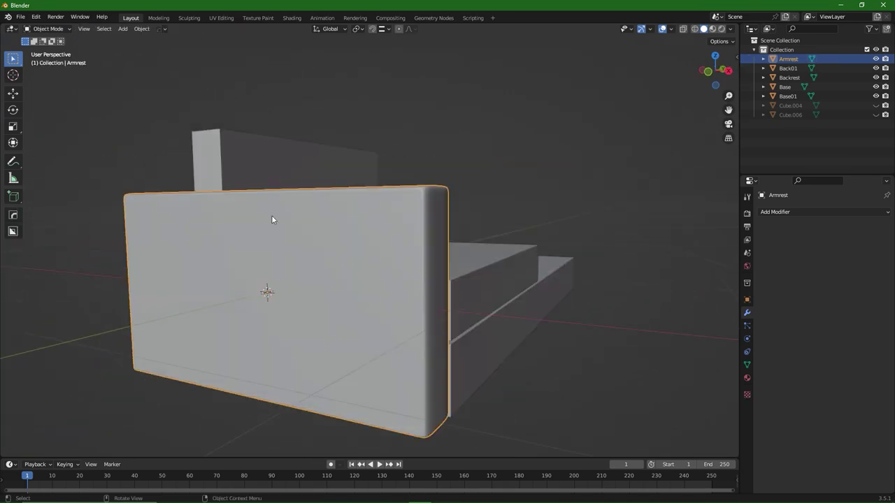
Step: Switch the armrest to Sculpt Mode and create a face set from the Edit Mode selection
click(40, 29)
click(51, 60)
middle_drag(245, 187, 314, 206)
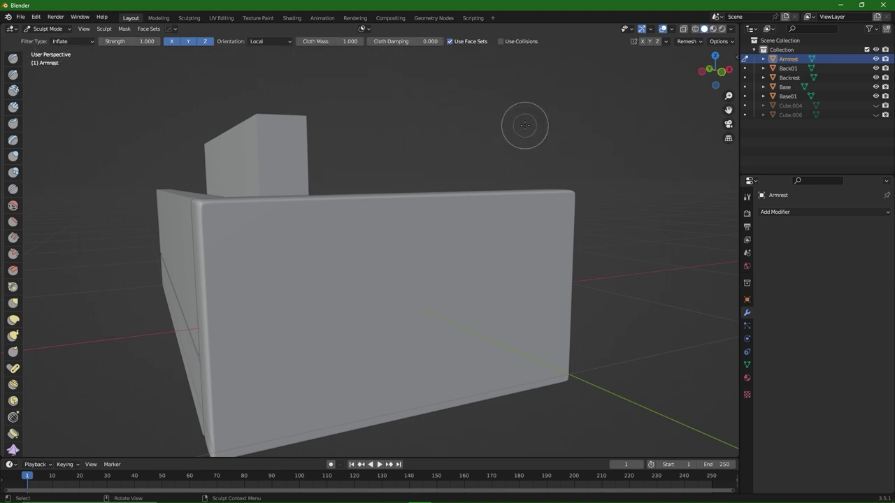
key(n)
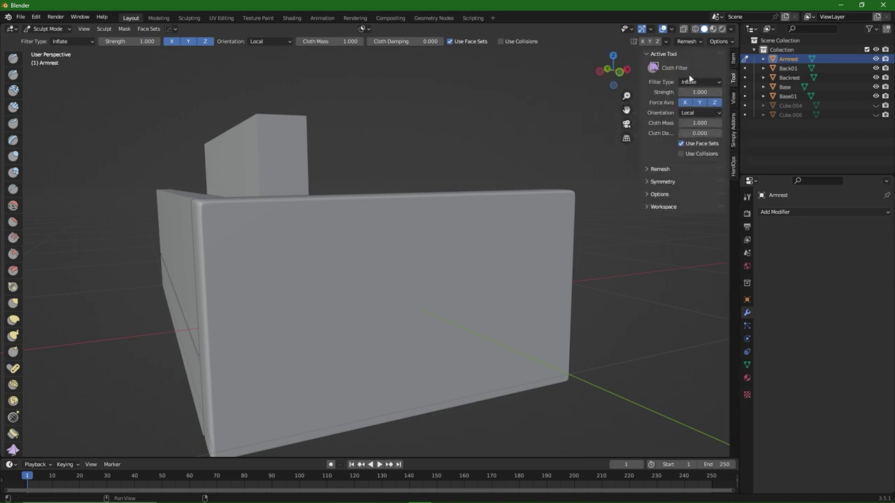
key(n)
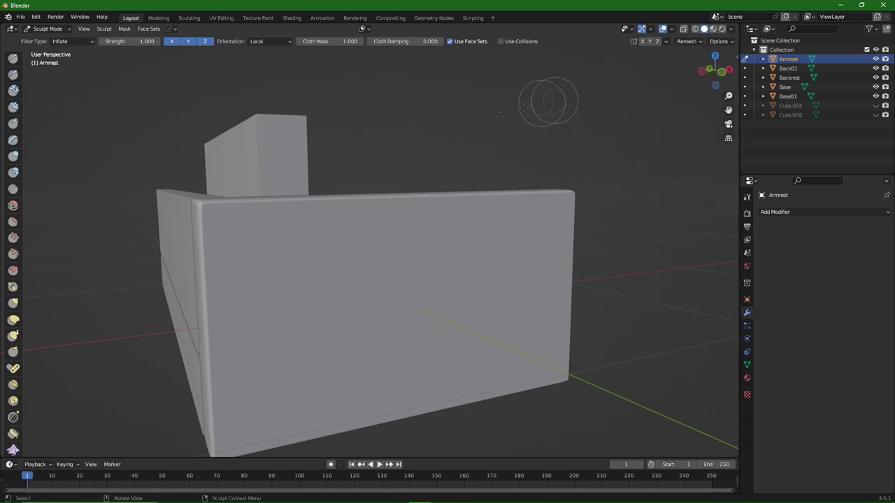
middle_drag(448, 139, 230, 105)
click(148, 29)
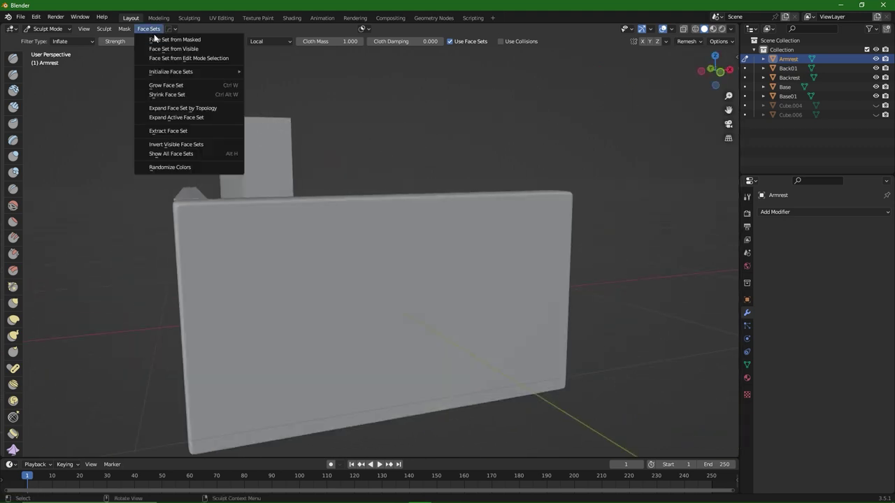
click(182, 61)
Step: Grow the seam face set four times at the junction on the armrest's upper border
middle_drag(378, 219, 356, 214)
scroll(357, 216, up, 3)
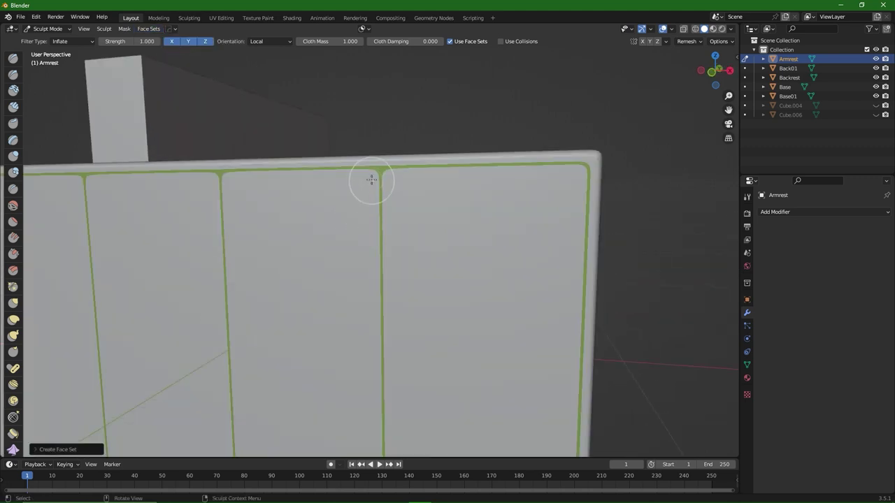
scroll(371, 180, up, 4)
shift+middle_drag(374, 167, 366, 198)
drag(364, 199, 339, 202)
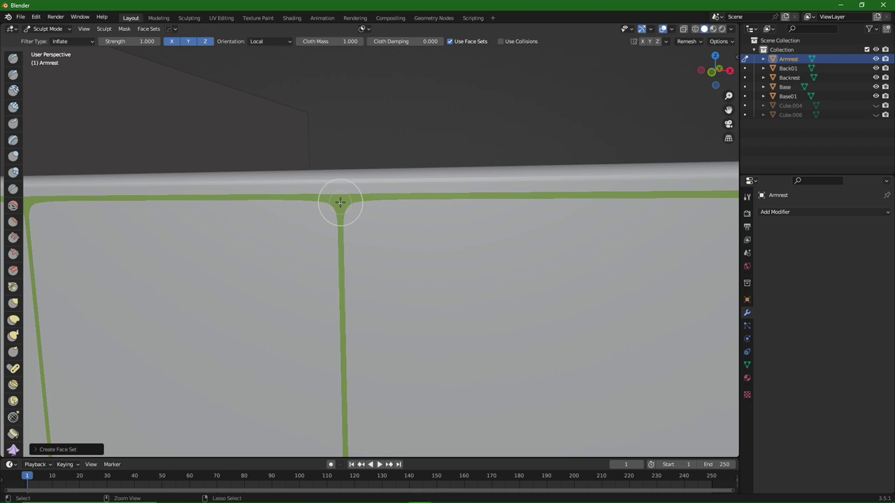
key(ctrl+w)
key(ctrl+w)
key(ctrl+w)
key(ctrl+w)
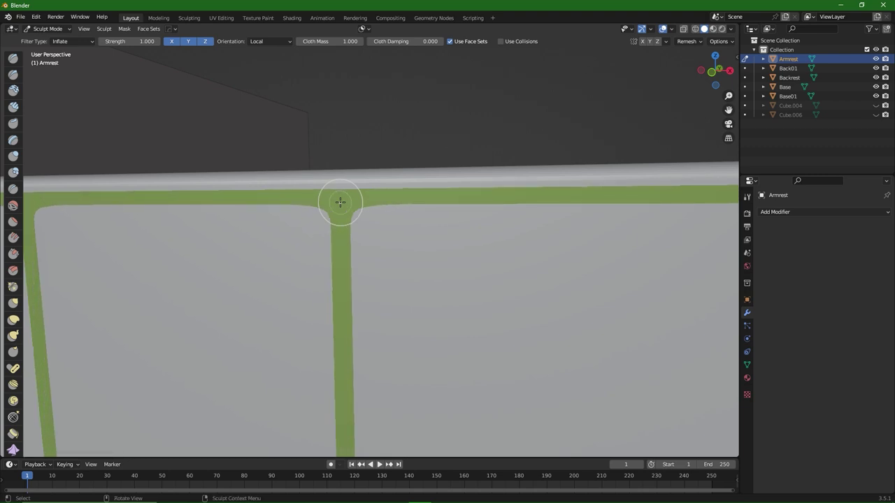
Step: Shrink the seam face set repeatedly down to a thin line, undoing the one shrink that goes too far
key(ctrl+alt+w)
key(ctrl+alt+w)
key(ctrl+alt+w)
key(ctrl+alt+w)
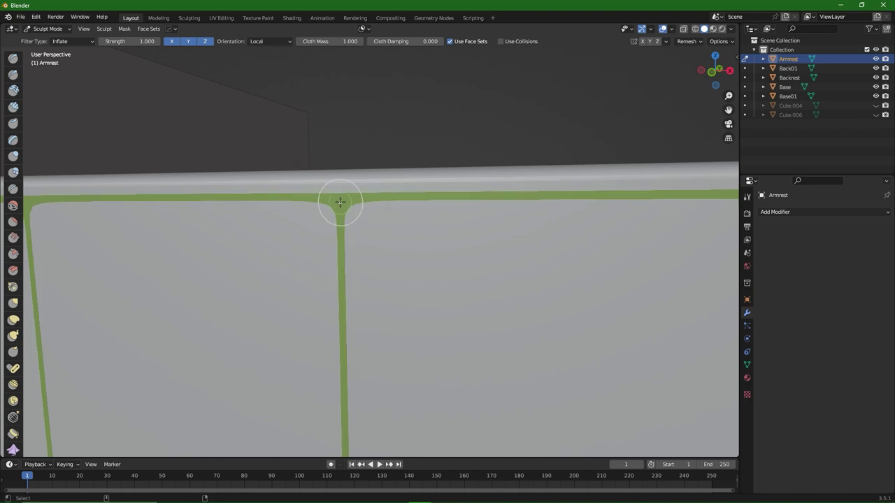
key(ctrl+alt+w)
key(ctrl+alt+w)
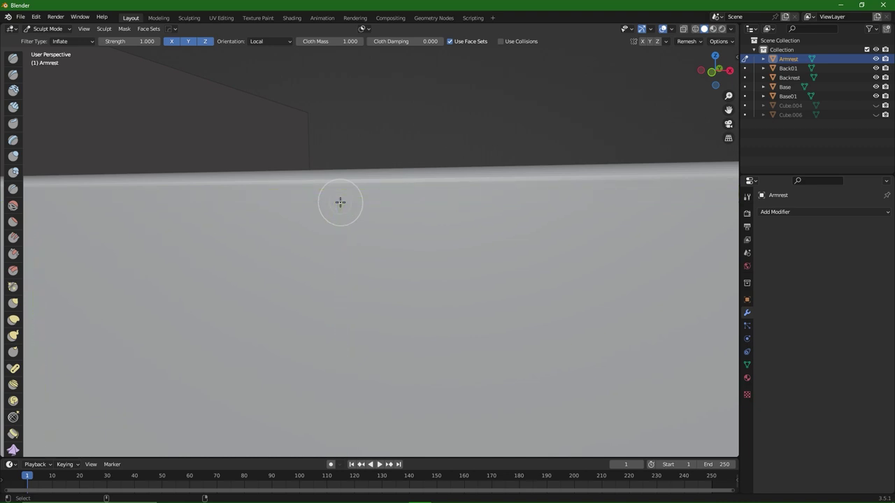
key(ctrl+z)
scroll(340, 202, down, 4)
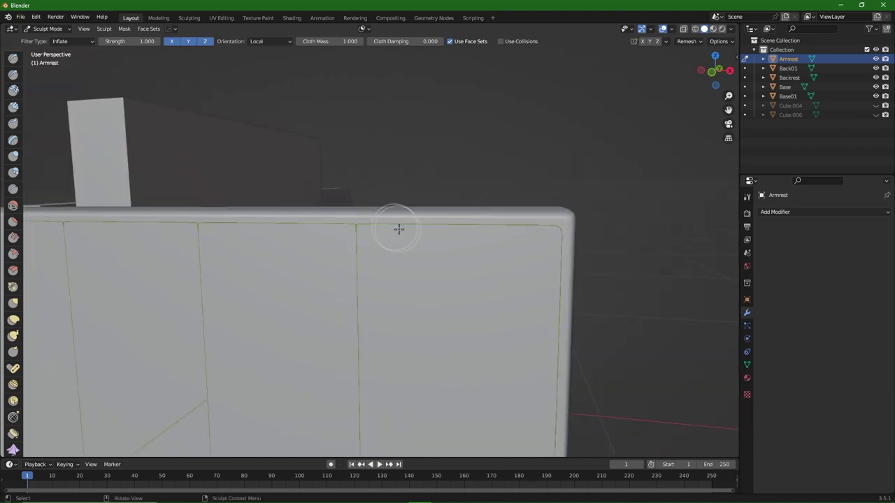
Step: Puff out the armrest panels between the seams with two strokes of the Cloth Filter set to Inflate
mouse_move(400, 228)
middle_down()
mouse_move(375, 220)
mouse_move(385, 222)
middle_up()
scroll(385, 222, up, 4)
middle_drag(295, 202, 355, 223)
scroll(14, 358, down, 8)
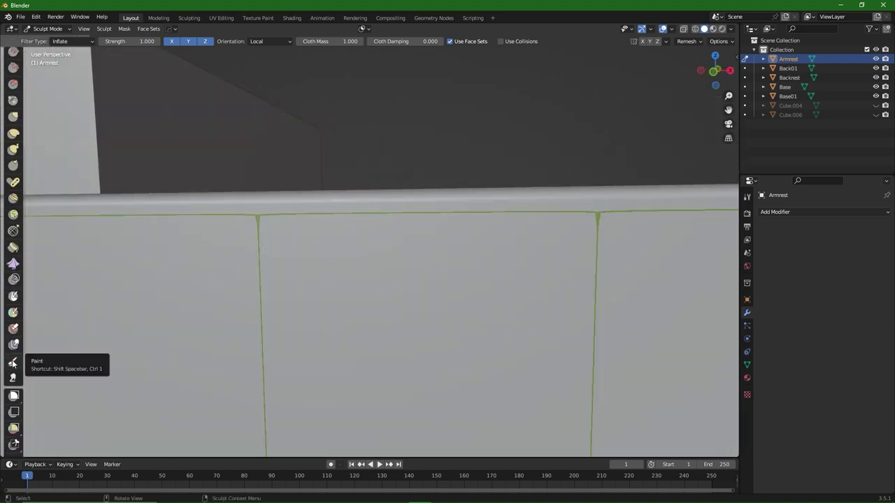
scroll(15, 450, down, 3)
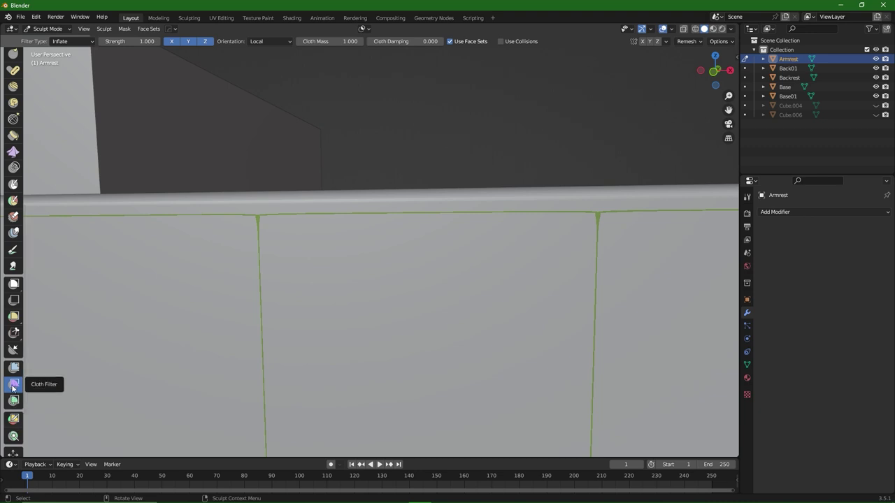
shift+middle_drag(379, 330, 253, 327)
scroll(389, 295, up, 5)
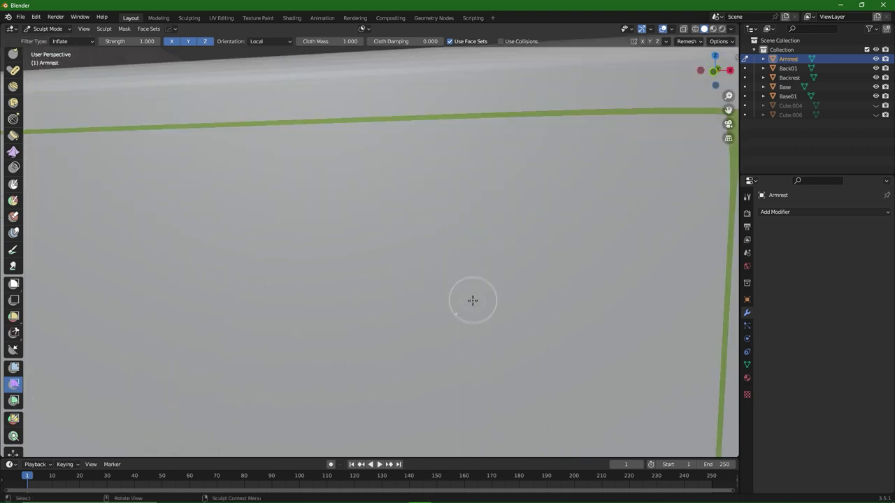
mouse_move(473, 301)
middle_down()
mouse_move(447, 298)
mouse_move(459, 301)
middle_up()
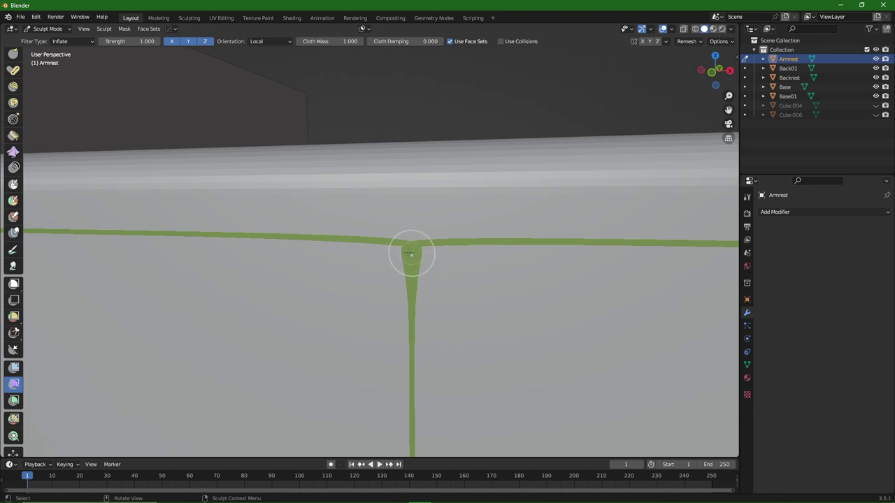
mouse_move(410, 256)
mouse_down()
mouse_move(384, 259)
mouse_move(419, 257)
mouse_up()
scroll(436, 258, down, 5)
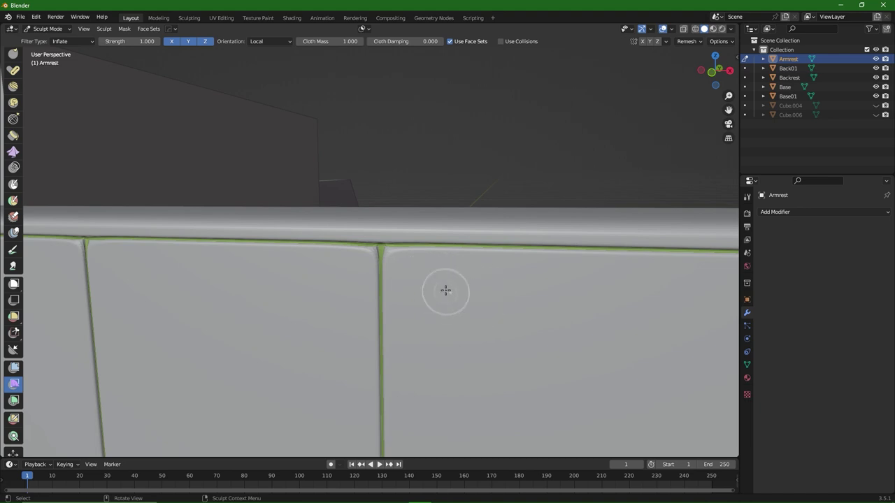
mouse_move(441, 282)
mouse_down()
mouse_move(457, 284)
mouse_move(435, 289)
mouse_move(450, 286)
mouse_up()
scroll(468, 290, down, 5)
middle_drag(469, 290, 399, 256)
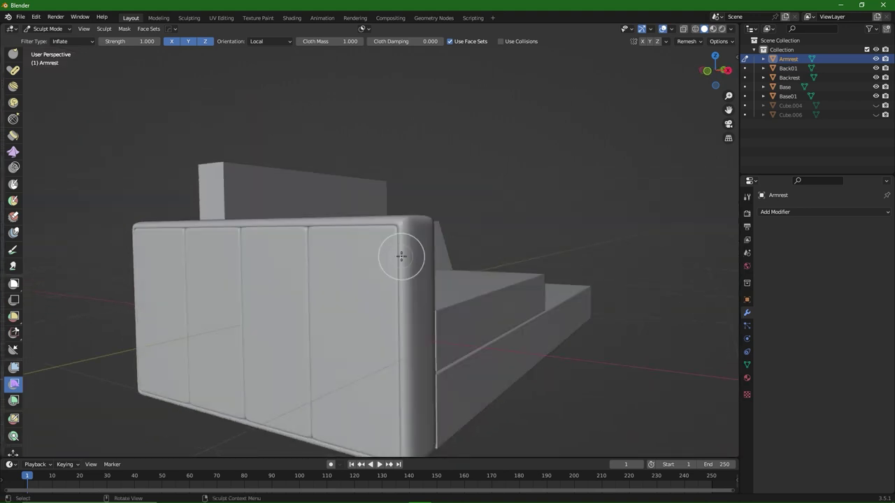
Step: Return the armrest to Object Mode and shade it smooth
key(ctrl+Tab)
click(344, 255)
middle_drag(344, 256, 302, 240)
right_click(349, 264)
click(349, 262)
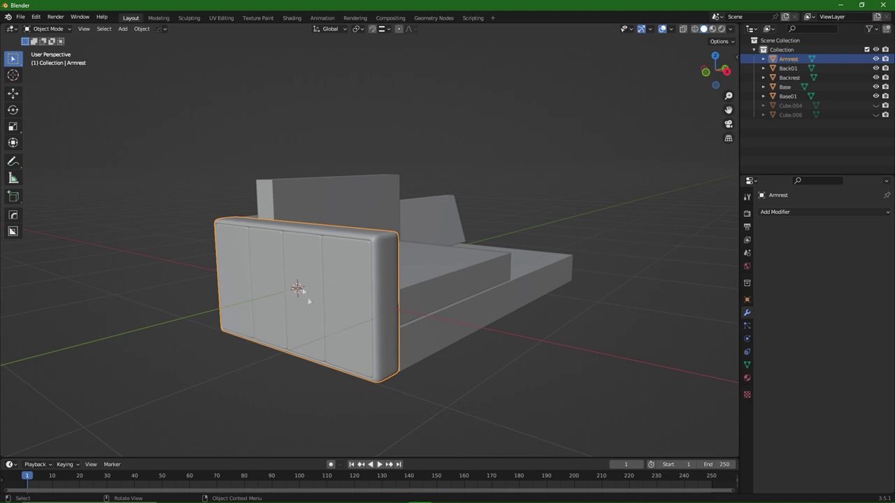
Step: Open the sofa's Base in Edit Mode with edge selection and select its whole mesh
middle_drag(308, 300, 430, 332)
click(439, 318)
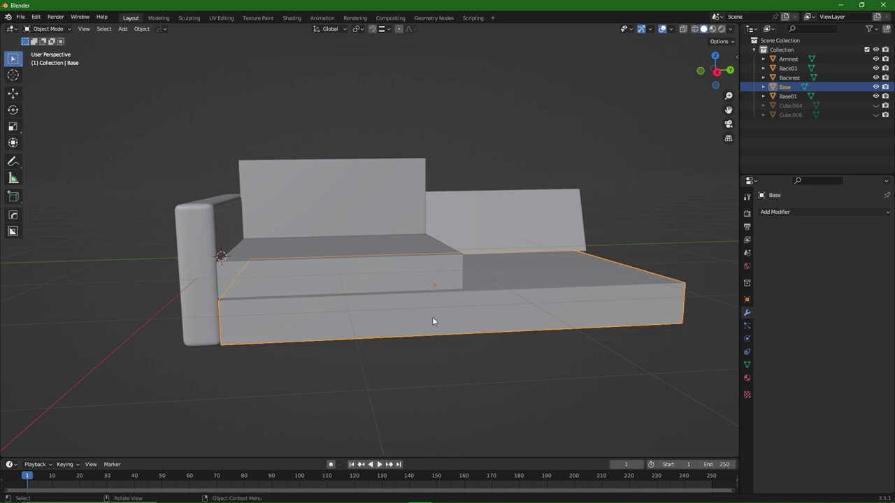
key(Tab)
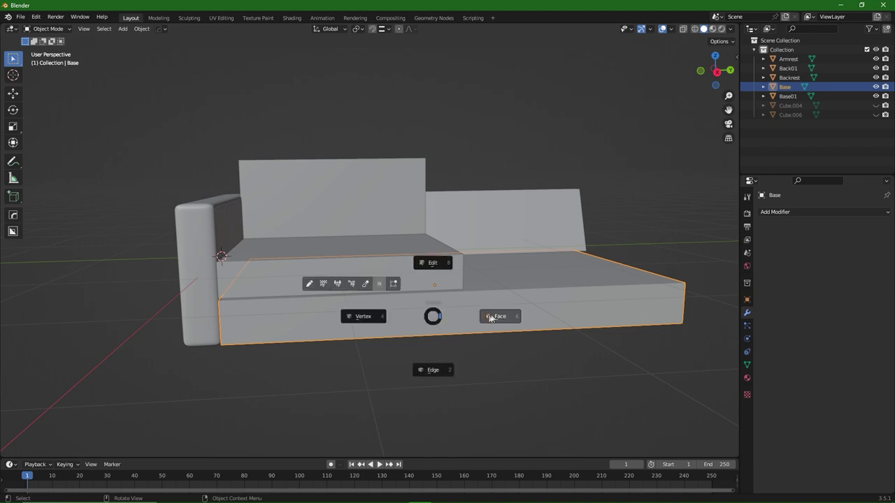
click(434, 366)
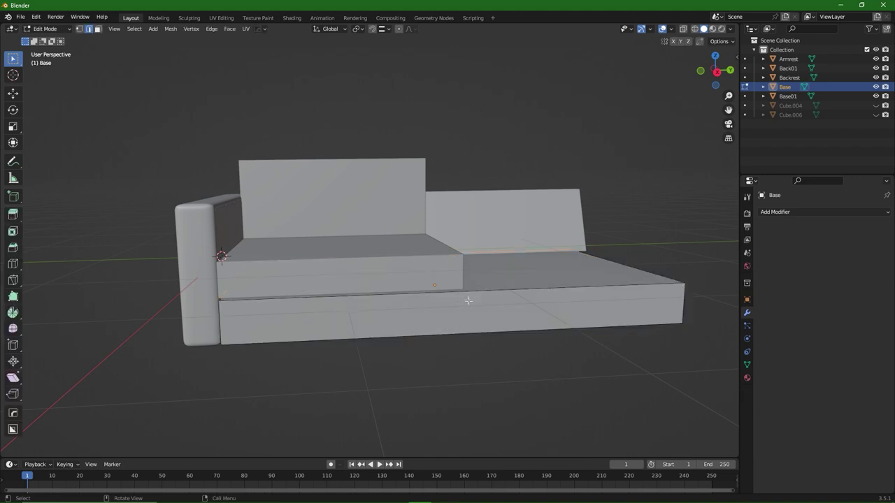
key(a)
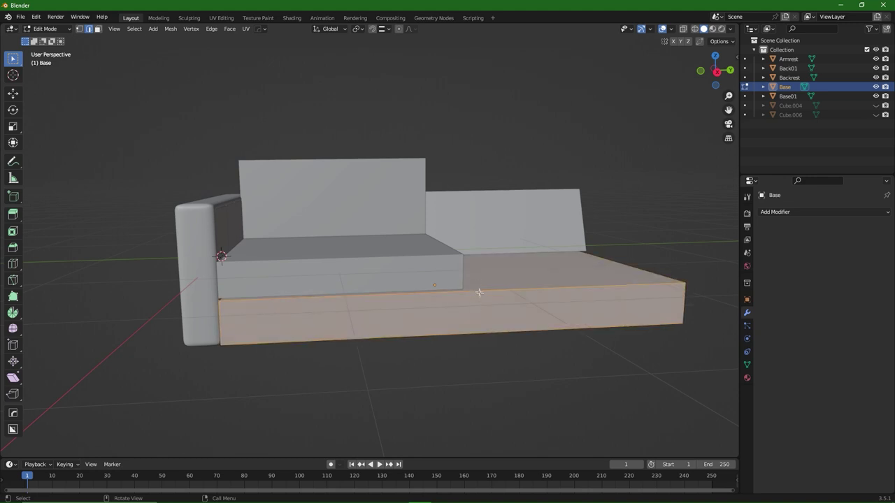
key(ctrl+b)
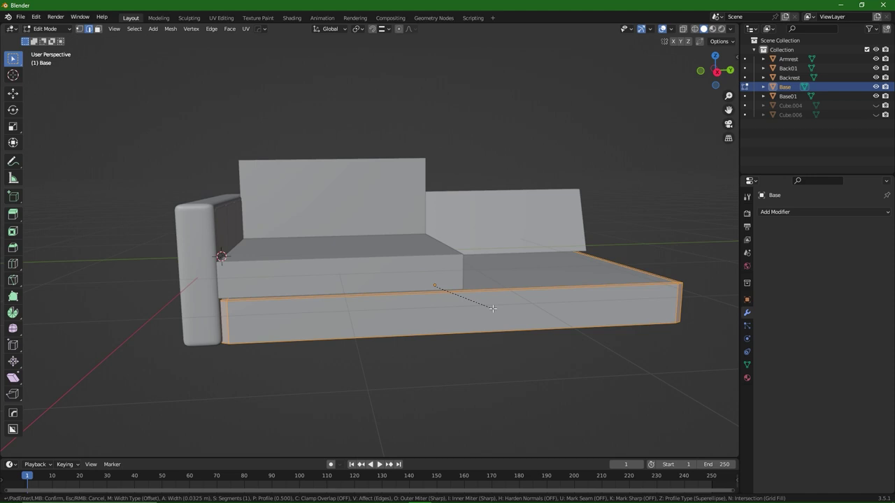
click(466, 303)
key(Tab)
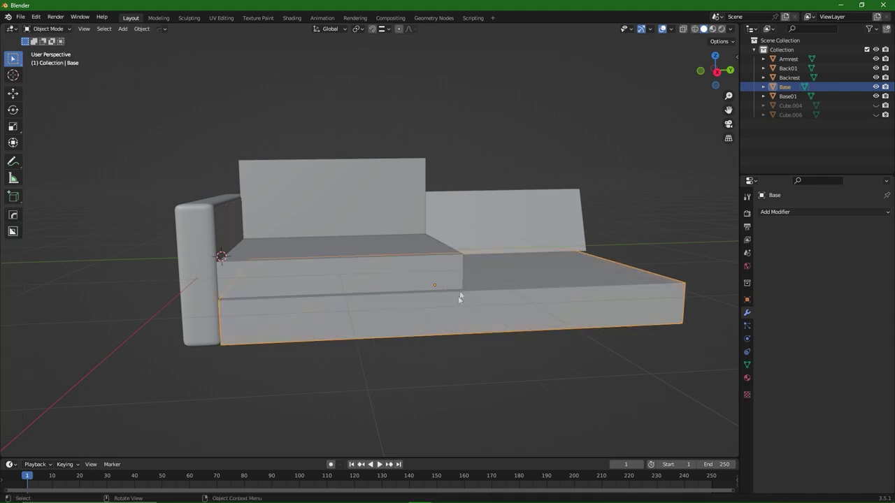
Step: Apply the scale of the Base in Object Mode and reopen it in Edit Mode
key(ctrl+a)
click(430, 322)
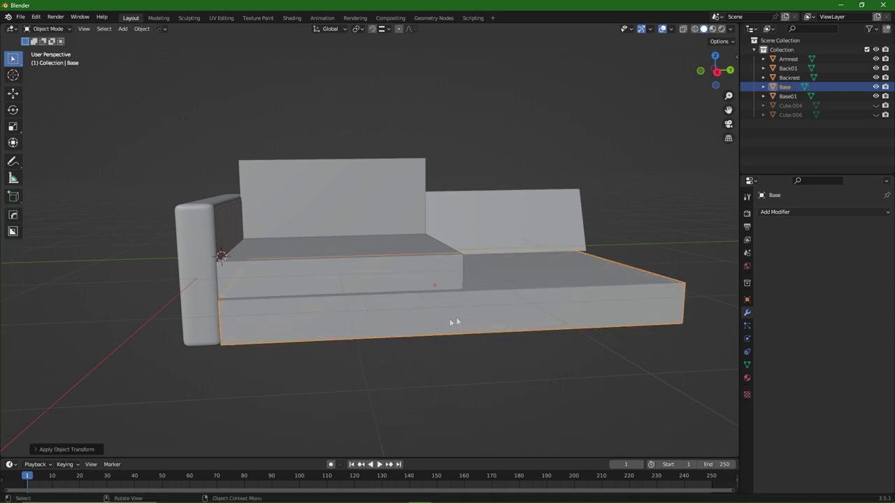
key(Tab)
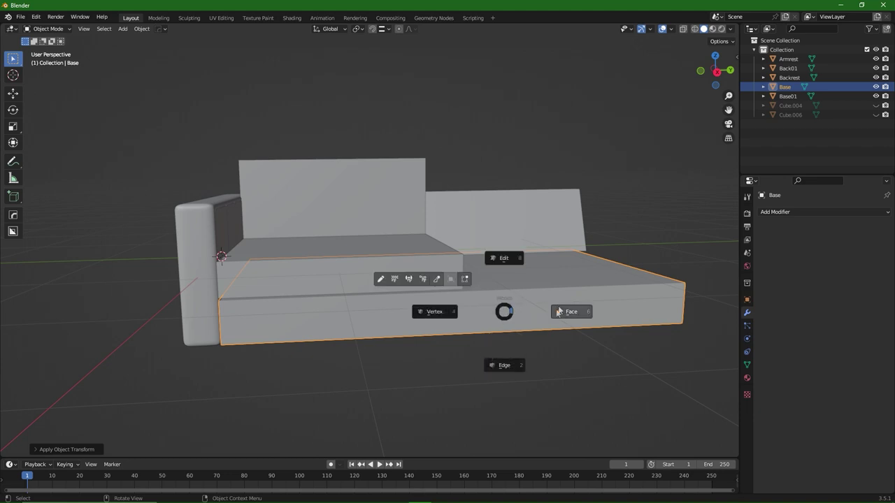
click(558, 312)
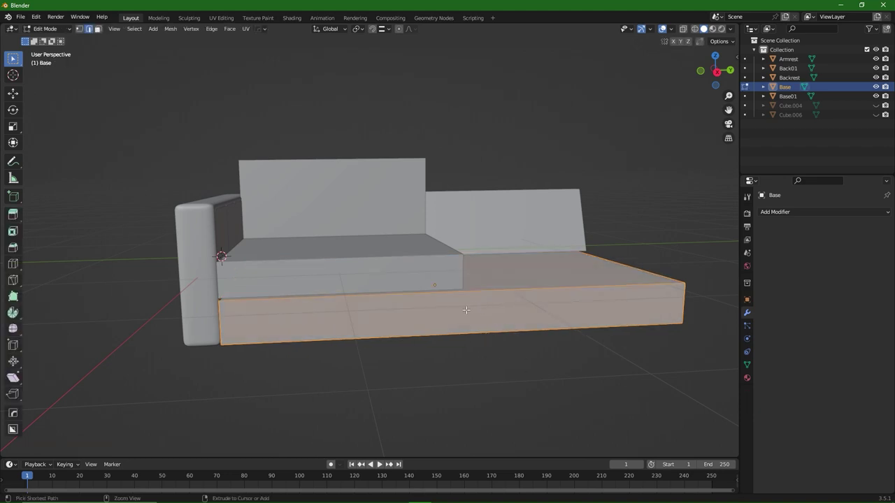
Step: Bevel all edges of the Base by about 0.011 m with one segment
key(ctrl+b)
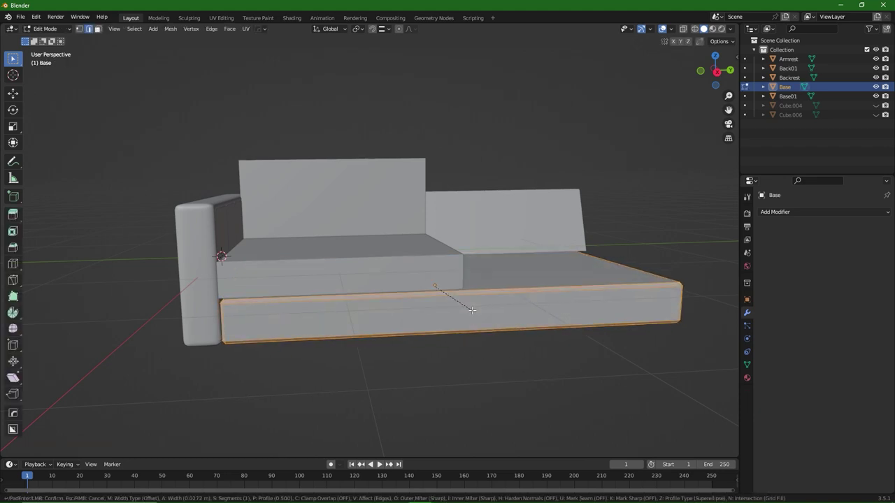
scroll(473, 309, up, 2)
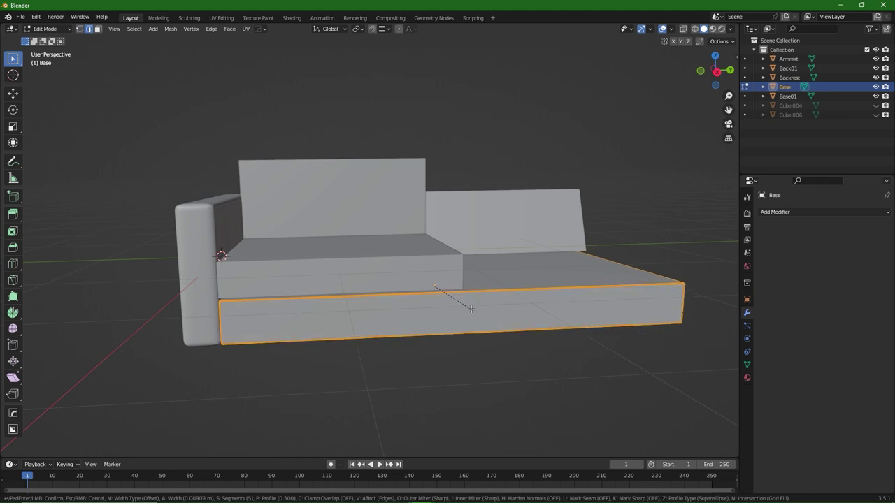
scroll(471, 309, down, 4)
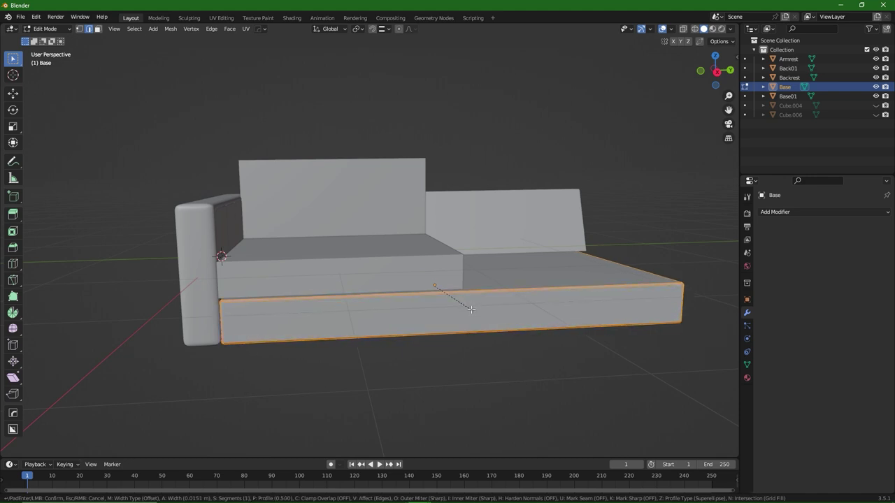
scroll(471, 308, up, 2)
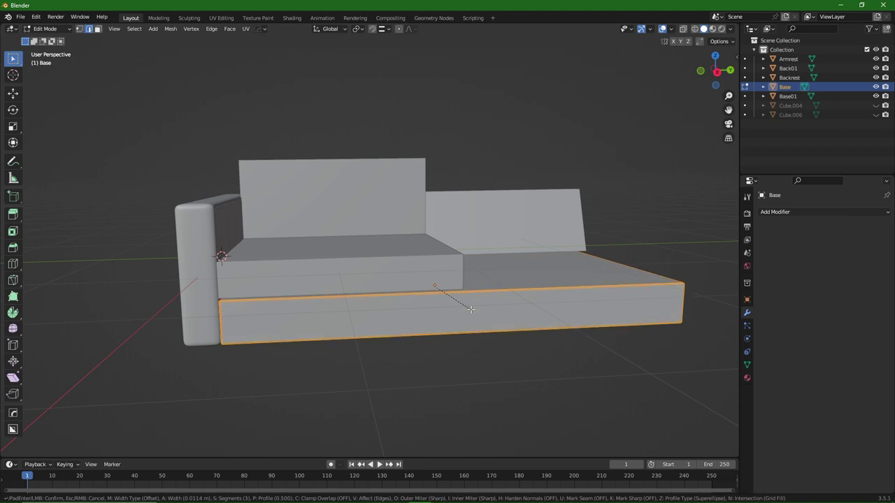
click(471, 309)
right_click(472, 310)
Step: Add one centred loop cut across the middle of the Base's length
middle_drag(542, 308, 479, 305)
key(ctrl+r)
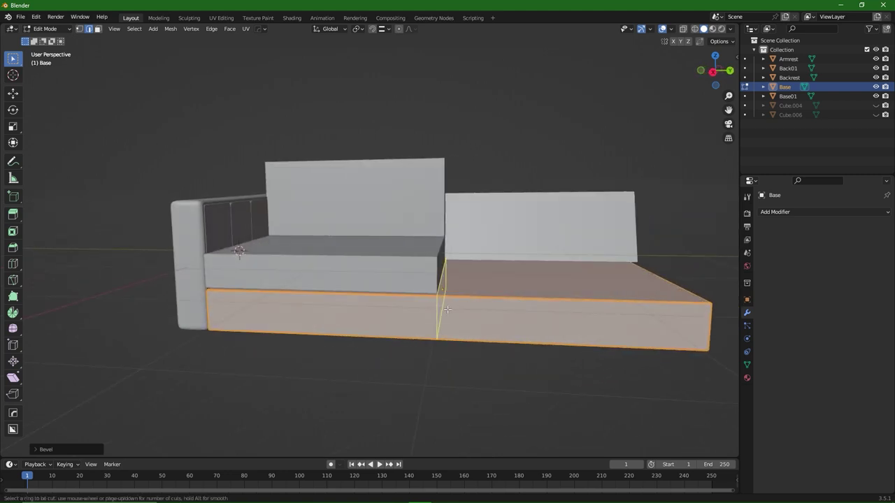
click(451, 310)
right_click(456, 312)
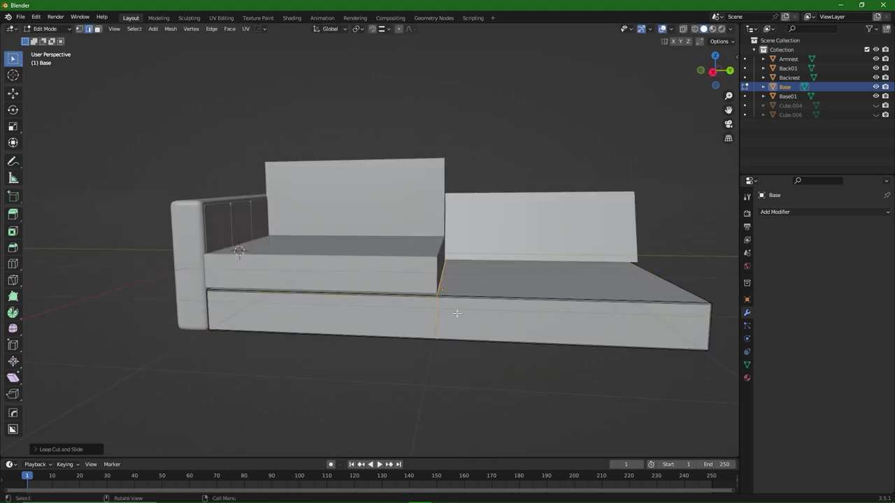
Step: Bevel the middle loop of the Base into a narrow strip of faces
key(ctrl+b)
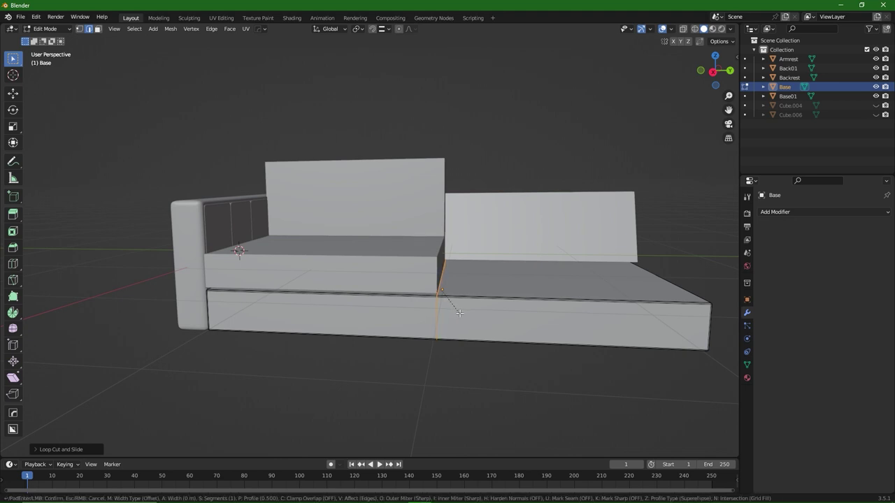
click(460, 314)
scroll(461, 315, up, 2)
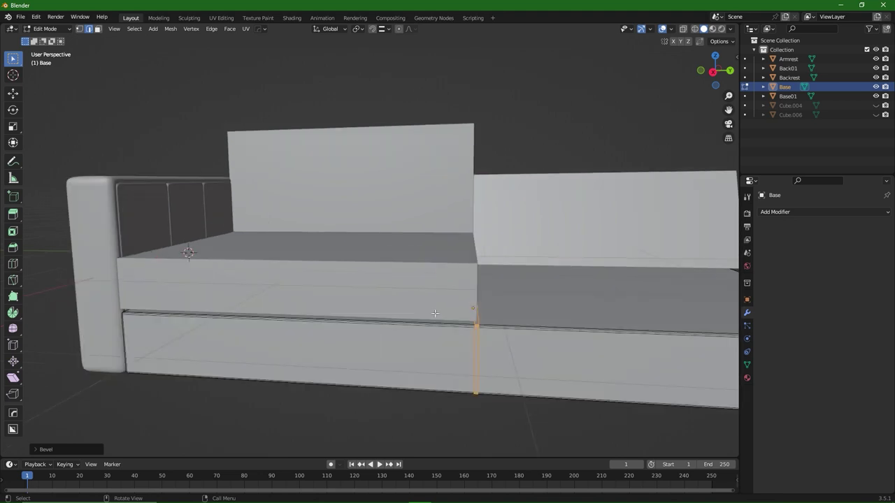
scroll(470, 315, up, 1)
middle_drag(470, 314, 458, 316)
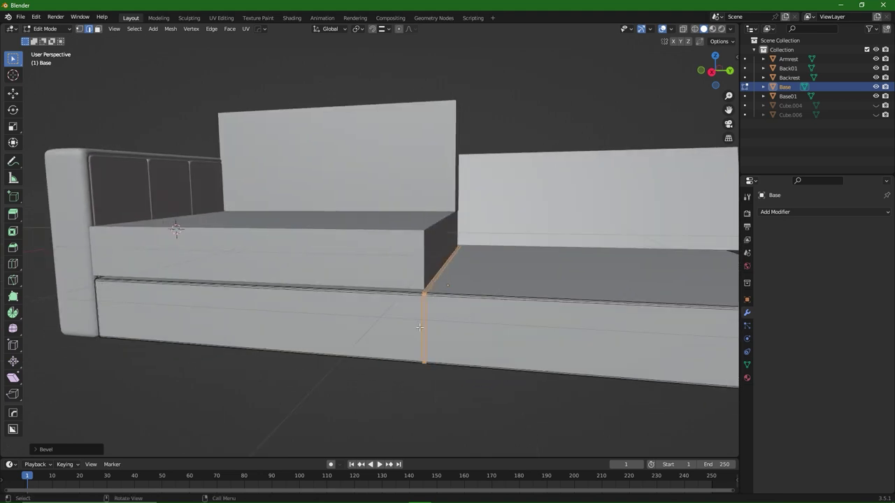
Step: Inset the Base's middle strip in face selection by about 0.006 m and return to Object Mode
key(Tab)
click(484, 329)
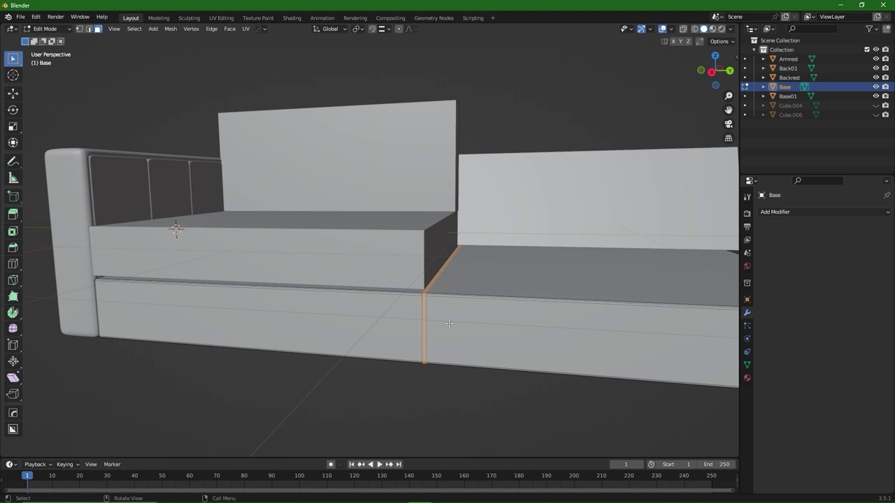
key(i)
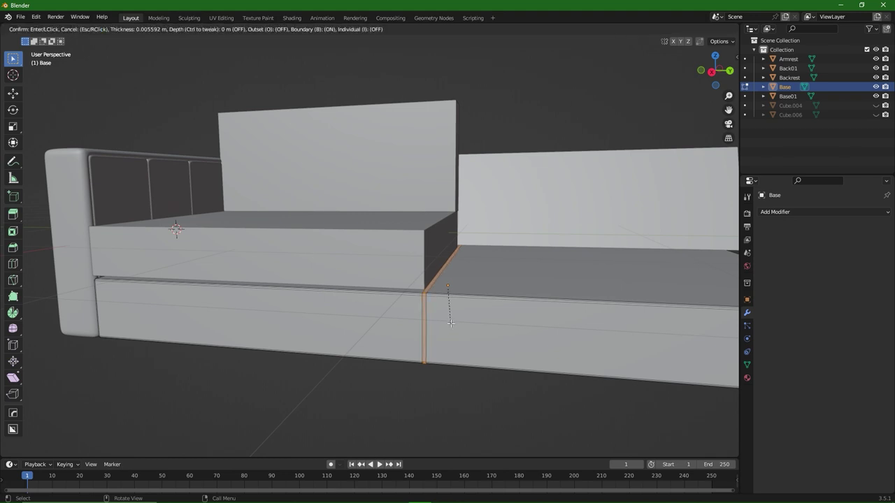
click(450, 323)
key(ctrl+Tab)
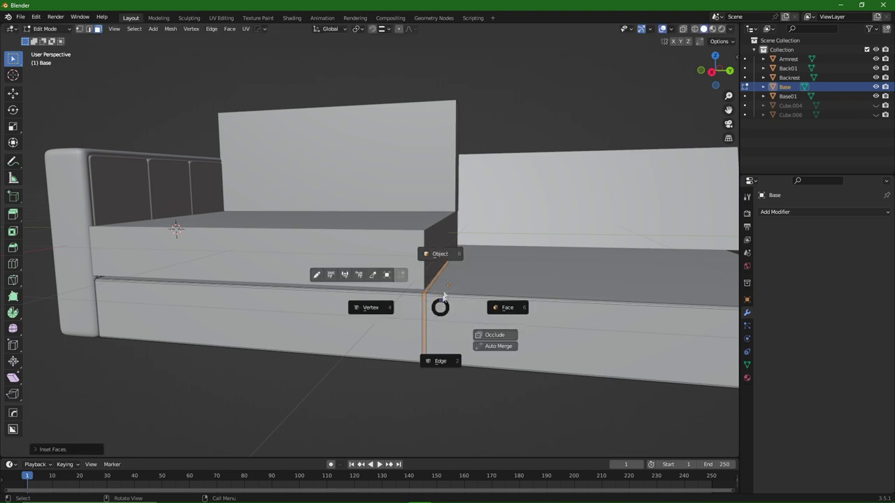
click(444, 269)
scroll(452, 289, down, 3)
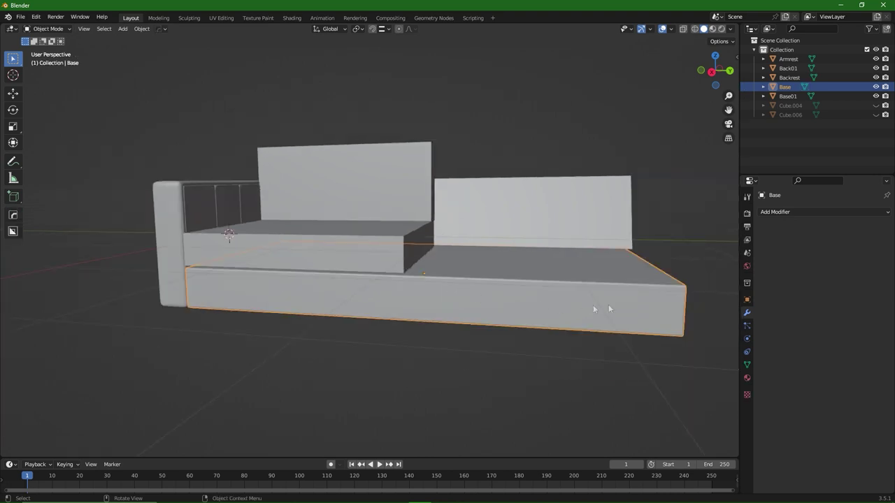
Step: Add a Catmull-Clark Subdivision Surface modifier with viewport level 1 to the Base and apply it
click(790, 212)
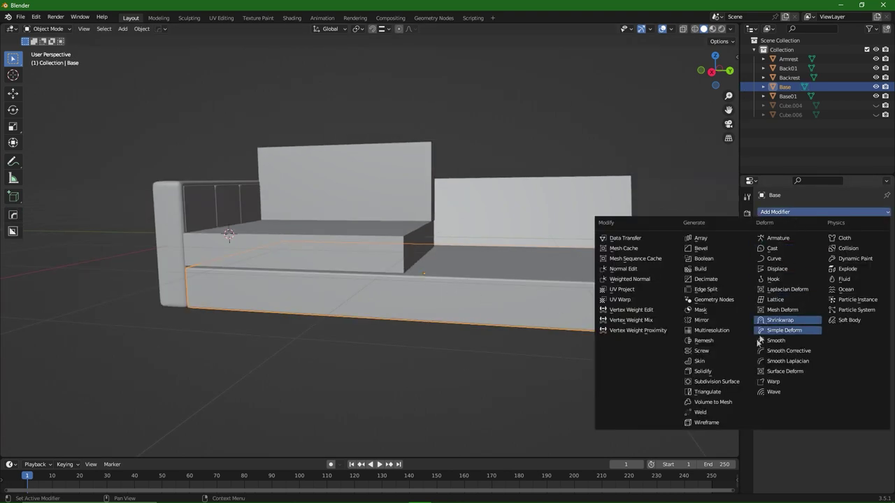
click(730, 381)
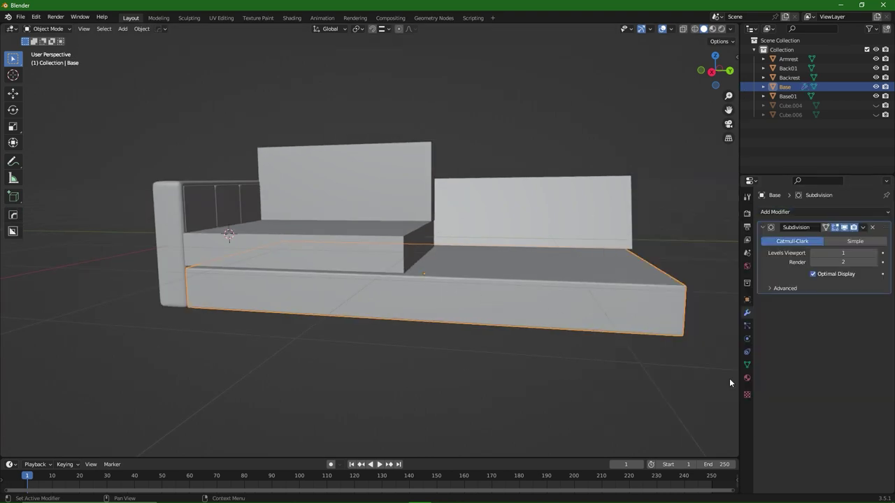
click(863, 227)
click(822, 238)
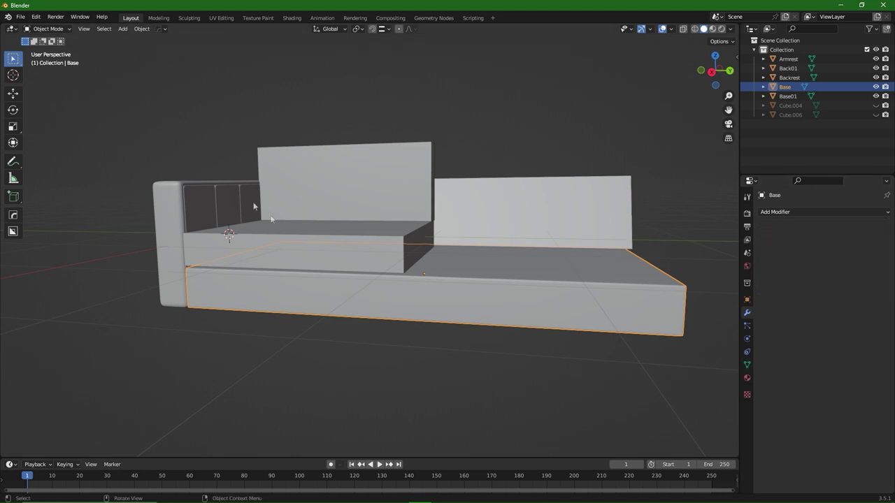
Step: Switch the Base to Sculpt Mode and create a face set from the Edit Mode selection
key(ctrl+Tab)
click(389, 348)
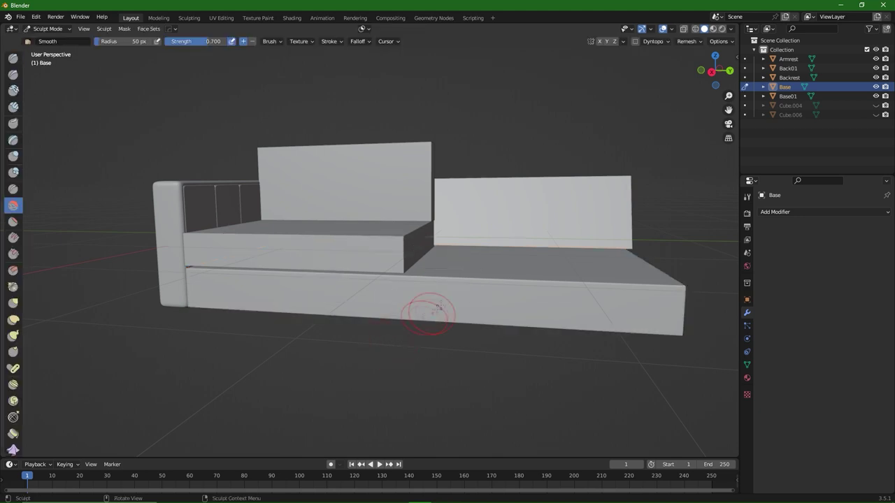
click(151, 28)
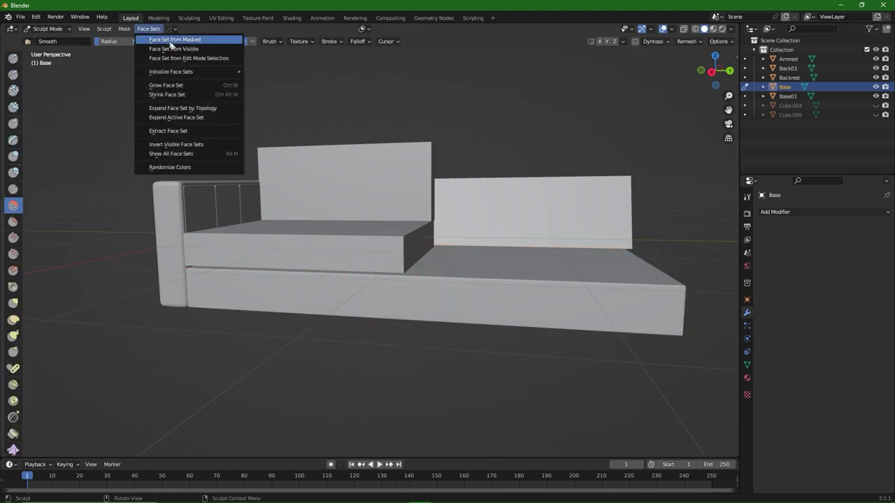
click(200, 61)
scroll(363, 234, up, 5)
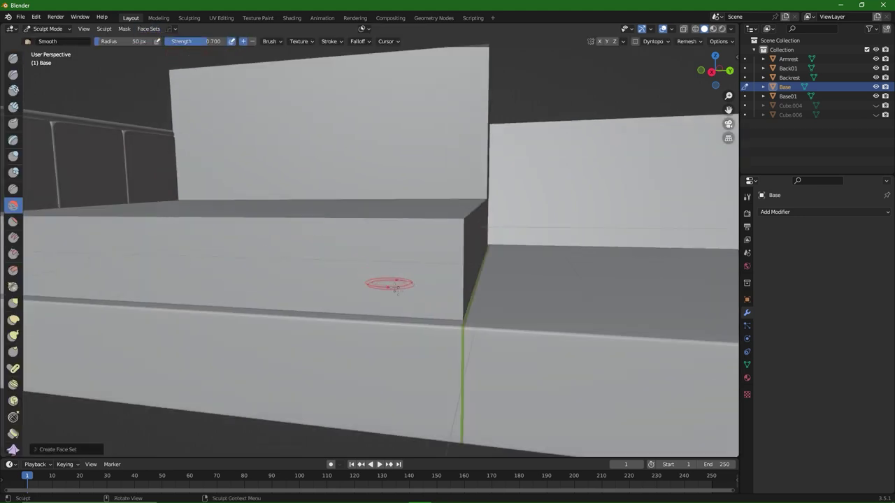
Step: Choose the Cloth Filter with Inflate and Use Face Sets, and shrink the Base's seam face set twice
shift+middle_drag(469, 325, 444, 299)
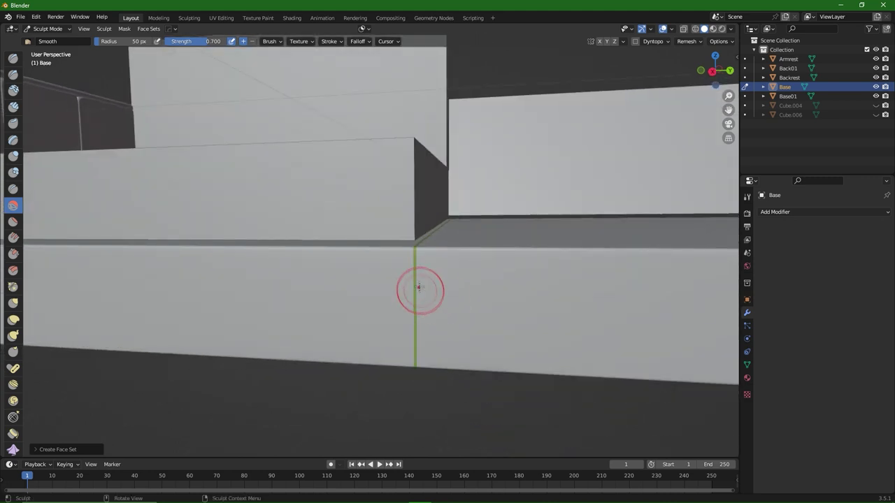
scroll(413, 270, up, 2)
scroll(14, 349, down, 10)
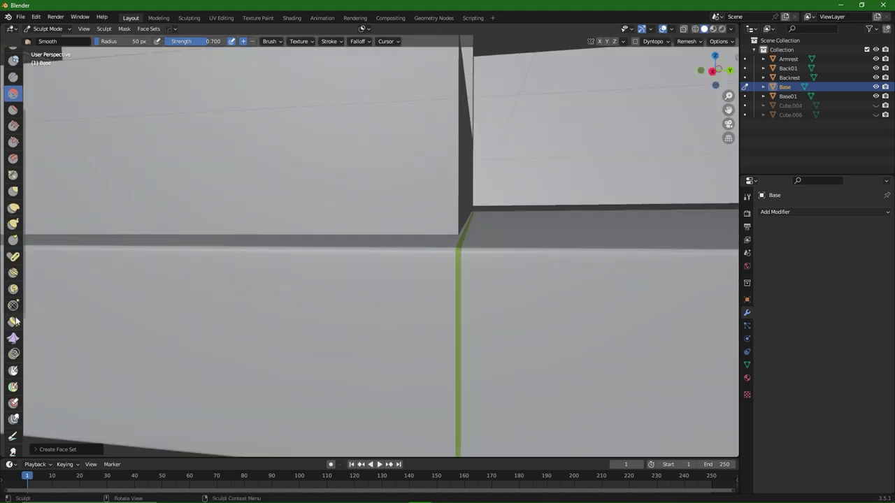
click(14, 421)
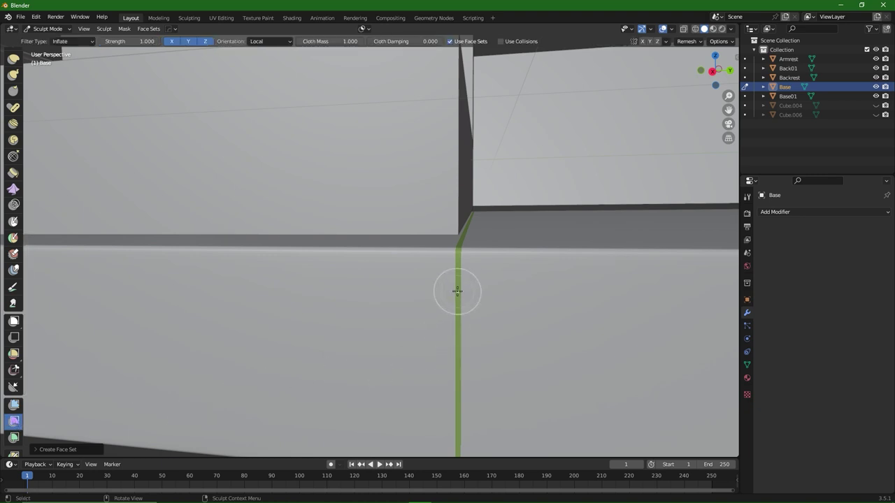
key(ctrl+alt+w)
key(ctrl+alt+w)
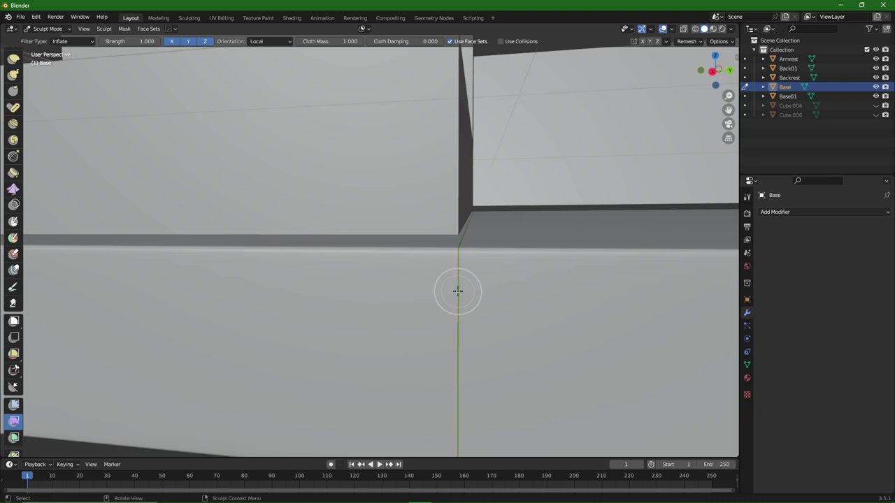
Step: Inflate the Base around its narrow middle seam with the Cloth Filter and return to Object Mode
scroll(458, 292, down, 1)
scroll(457, 295, up, 2)
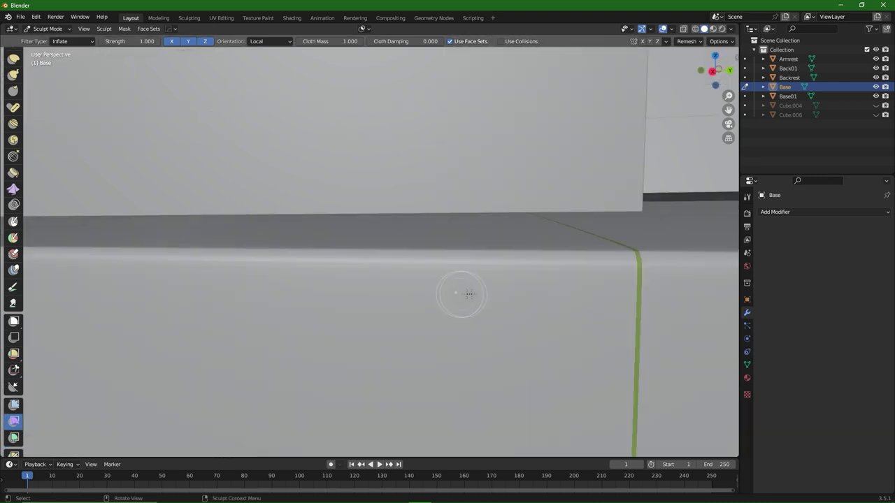
middle_drag(461, 294, 399, 283)
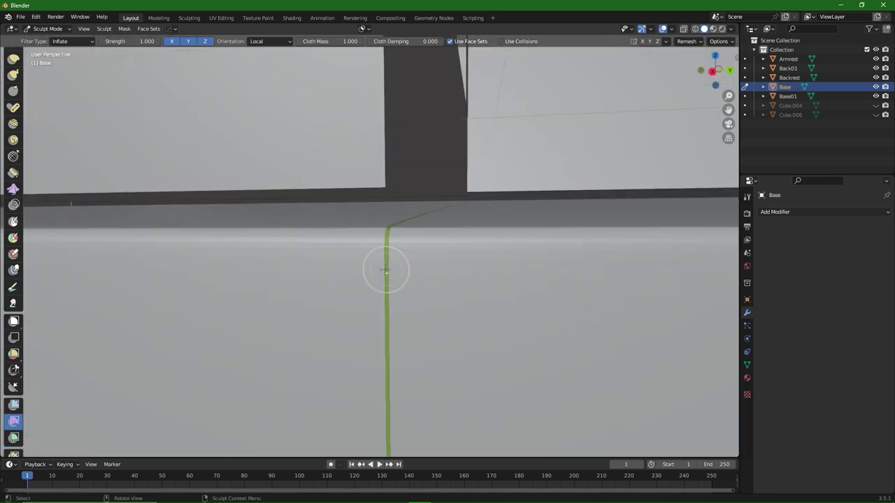
drag(385, 270, 377, 265)
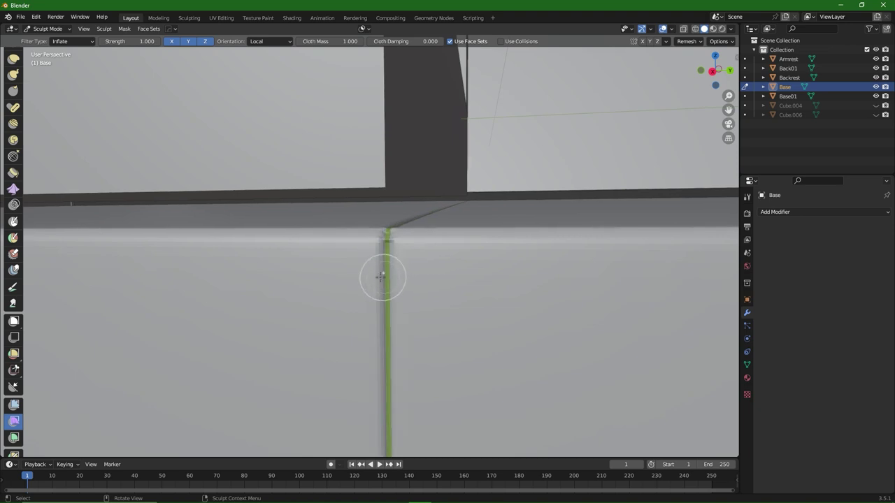
scroll(419, 294, down, 3)
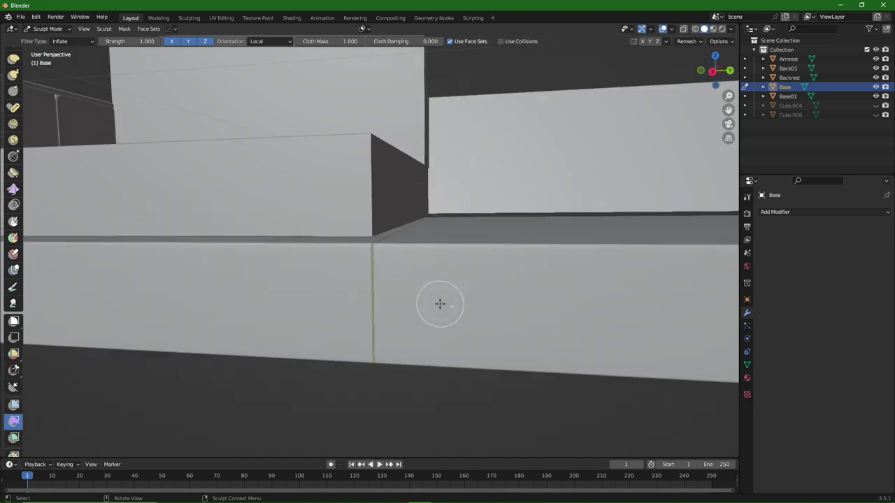
mouse_move(391, 296)
middle_down()
mouse_move(316, 289)
mouse_move(371, 279)
mouse_move(314, 288)
mouse_move(357, 286)
mouse_move(304, 273)
mouse_move(331, 274)
middle_up()
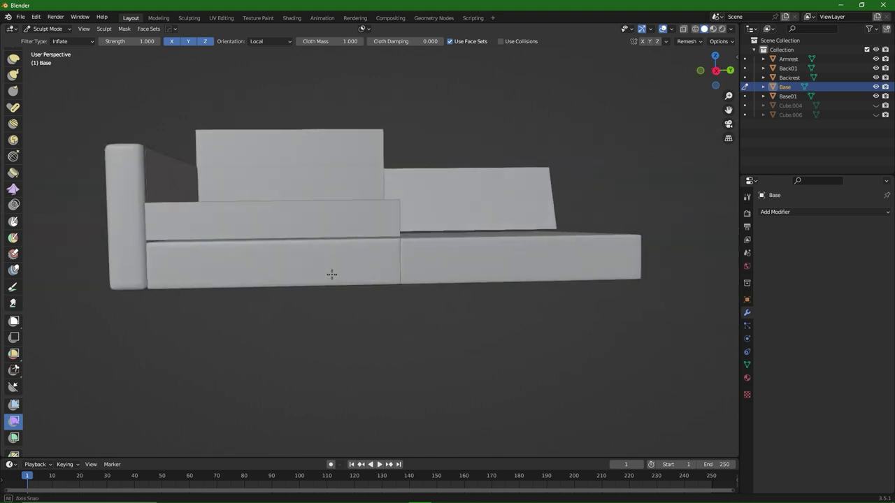
key(ctrl+Tab)
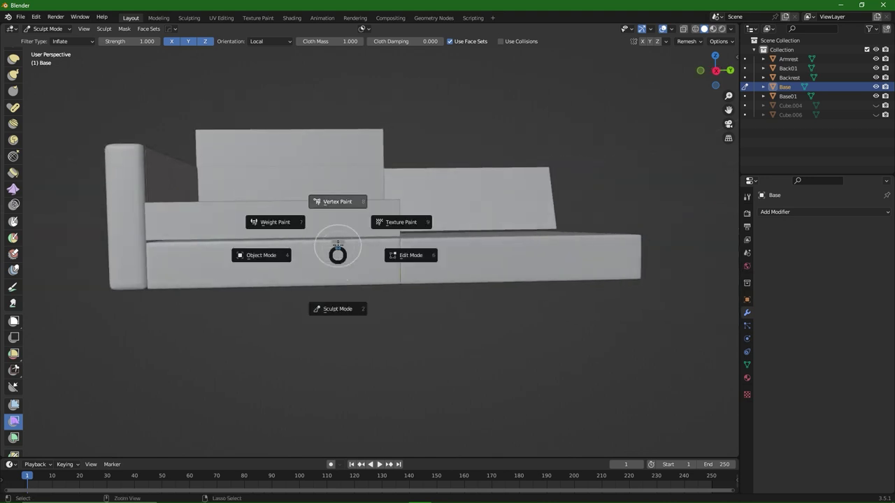
click(298, 266)
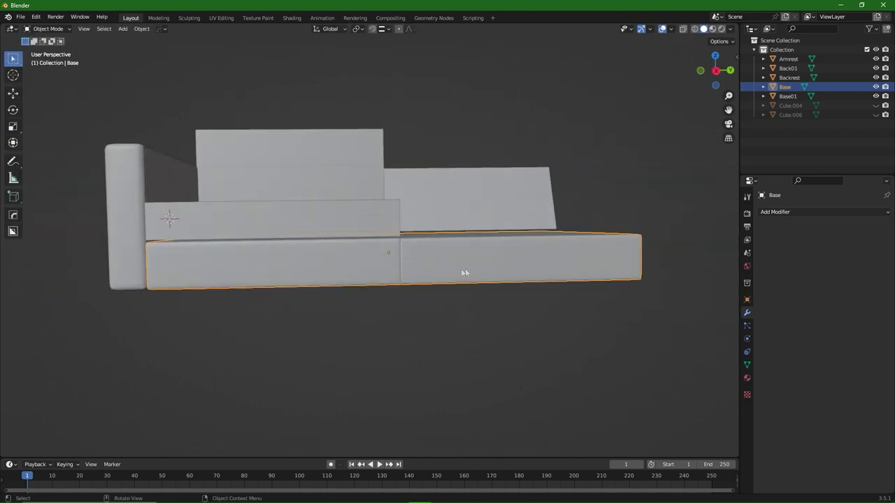
Step: Apply Shade Smooth to the Base
middle_drag(465, 273, 441, 278)
click(408, 338)
middle_drag(408, 338, 410, 279)
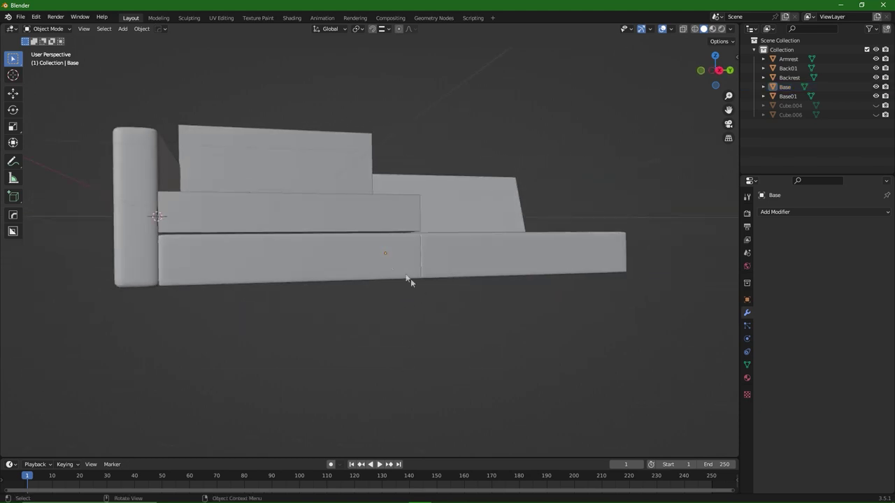
click(391, 265)
right_click(389, 261)
click(380, 261)
middle_drag(480, 261, 421, 299)
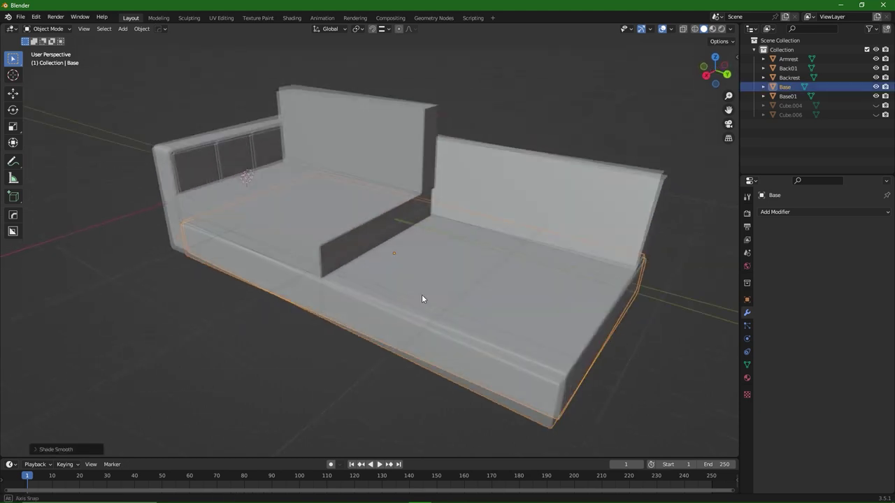
Step: Select the Backrest and apply its scale
scroll(364, 290, up, 4)
middle_drag(364, 290, 443, 296)
scroll(332, 315, down, 3)
click(576, 265)
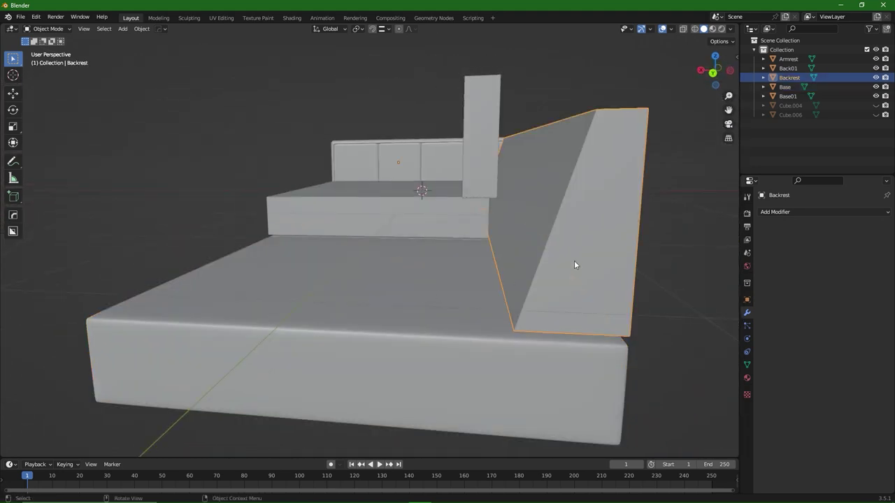
middle_drag(575, 265, 531, 255)
key(ctrl+a)
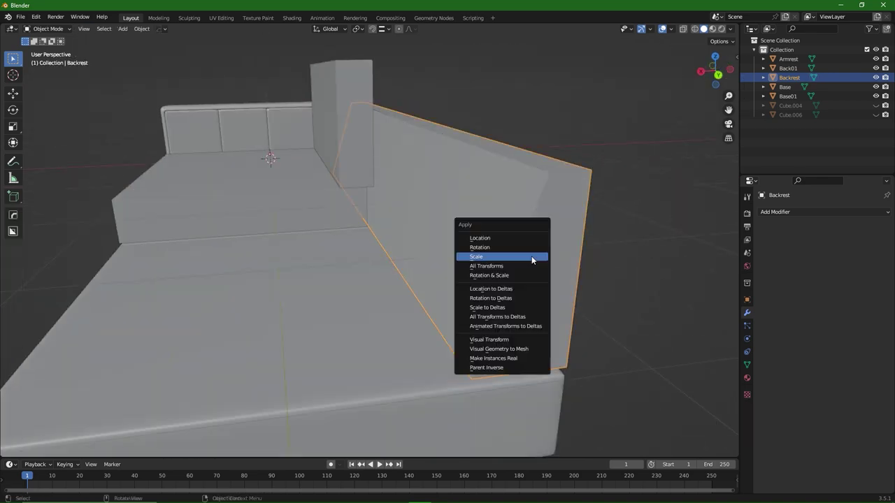
click(532, 256)
Step: Enter Edit Mode on the Backrest and bevel its outer edges slightly
key(Tab)
key(ctrl+b)
click(480, 217)
Step: Cut a loop through the middle of the Backrest and bevel it by about 0.009 m with 3 segments
key(ctrl+r)
double_click(468, 205)
mouse_move(481, 217)
middle_down()
mouse_move(468, 206)
mouse_move(463, 216)
middle_up()
key(ctrl+b)
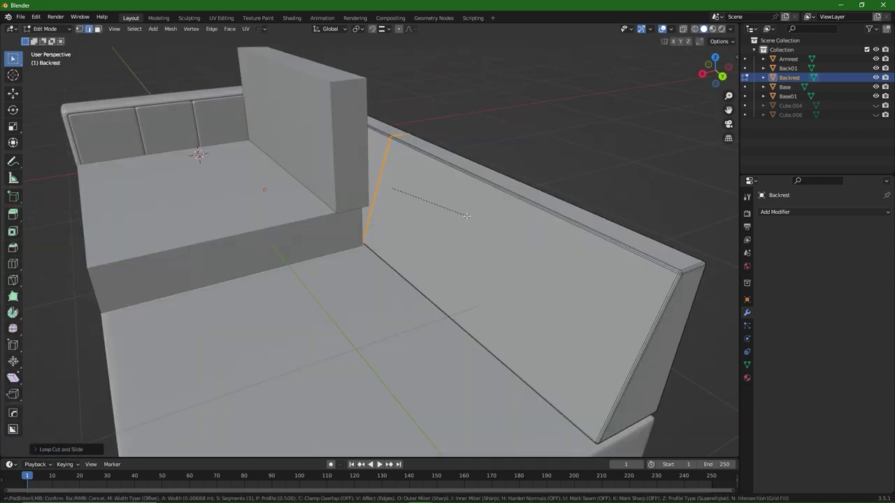
click(463, 216)
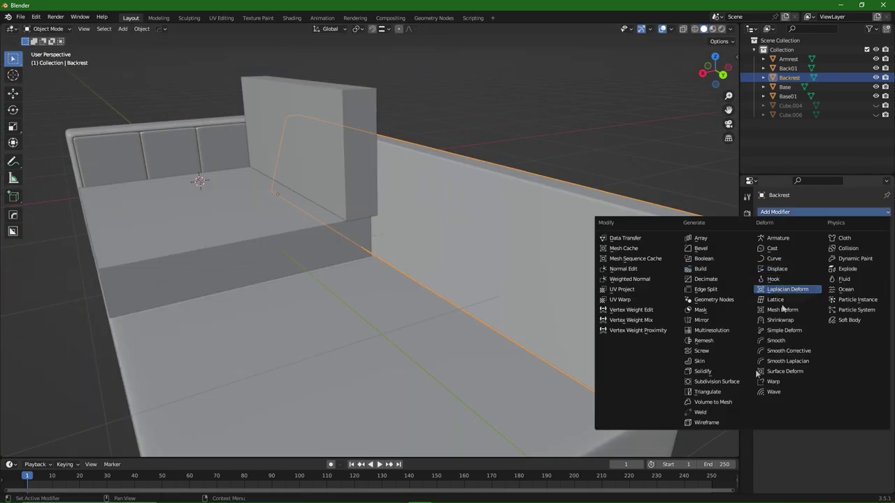
Step: Switch the Backrest to Sculpt Mode and create a face set from the Edit Mode selection
click(678, 284)
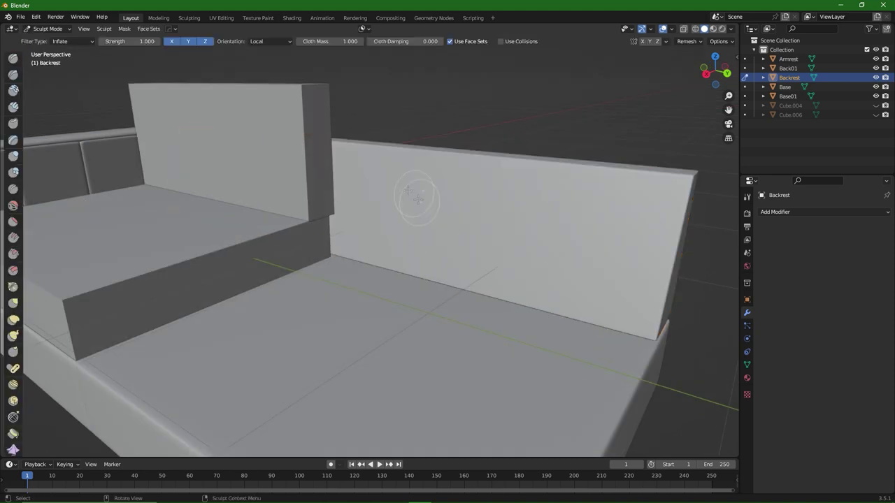
click(148, 28)
click(178, 64)
scroll(375, 261, up, 5)
middle_drag(375, 261, 420, 230)
scroll(419, 230, down, 3)
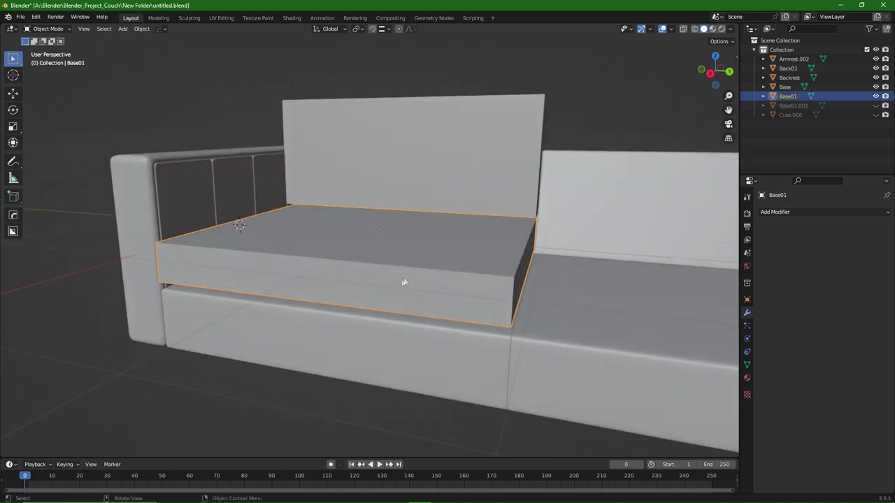
Step: Isolate the Base01 seat cushion in local view and apply its scale
key(slash)
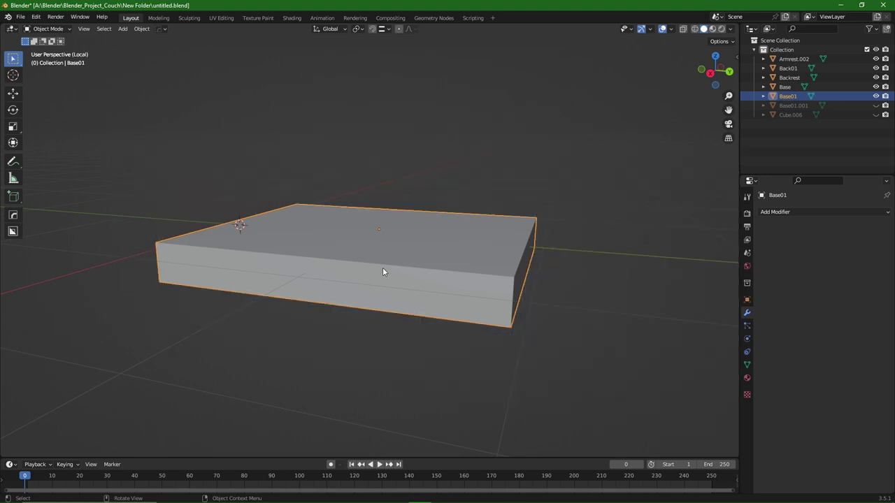
key(shift+a)
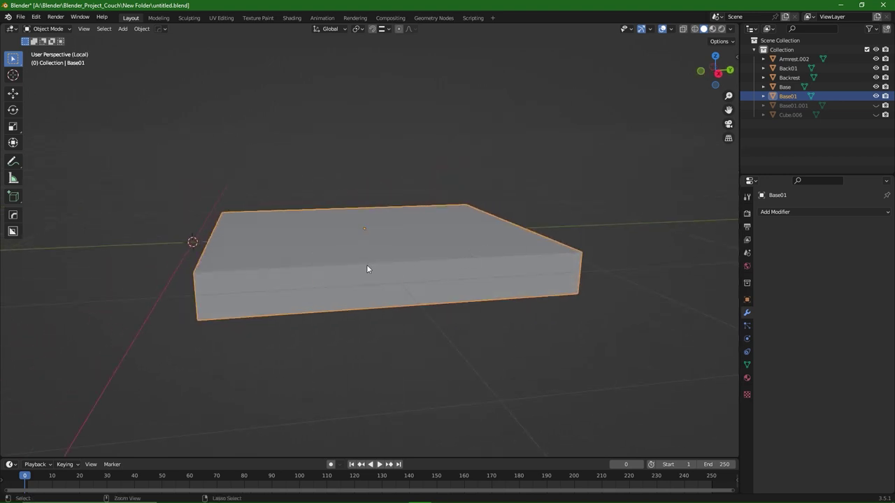
key(ctrl+a)
click(367, 264)
Step: Enter Edit Mode in edge selection and bevel all of Base01's edges by about 0.074 m with one segment
middle_drag(366, 264, 335, 260)
key(ctrl+Tab)
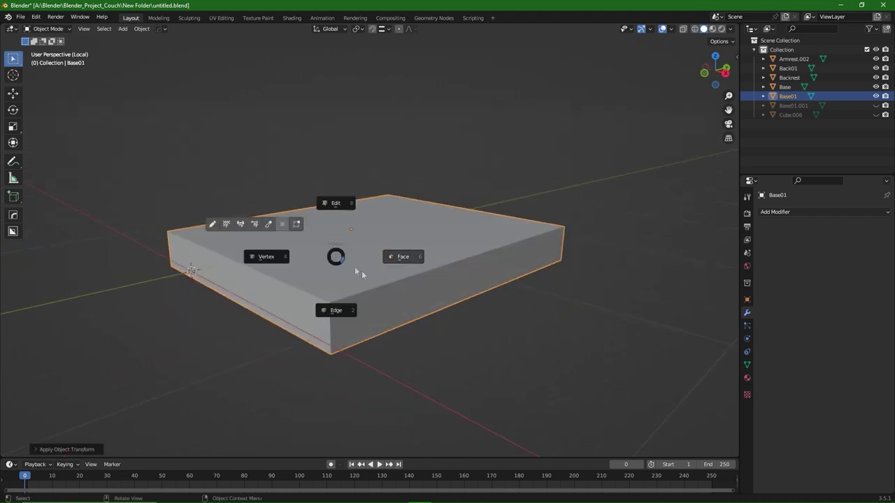
click(397, 256)
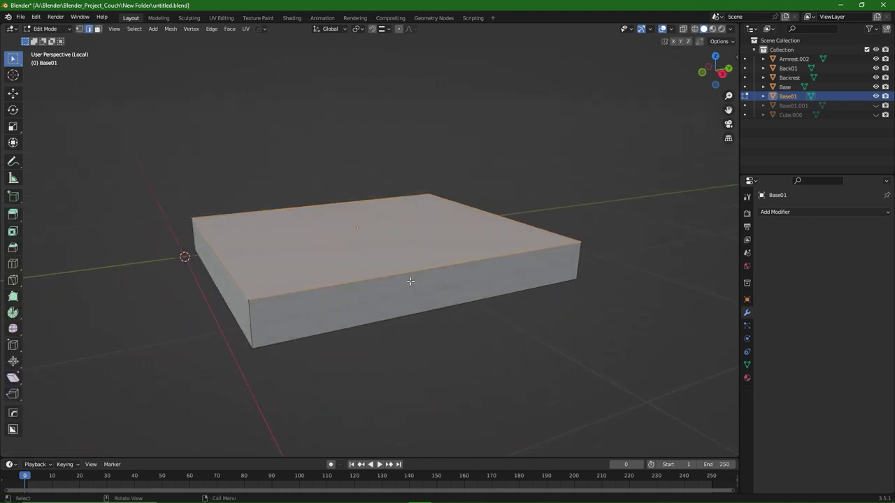
key(a)
key(ctrl+b)
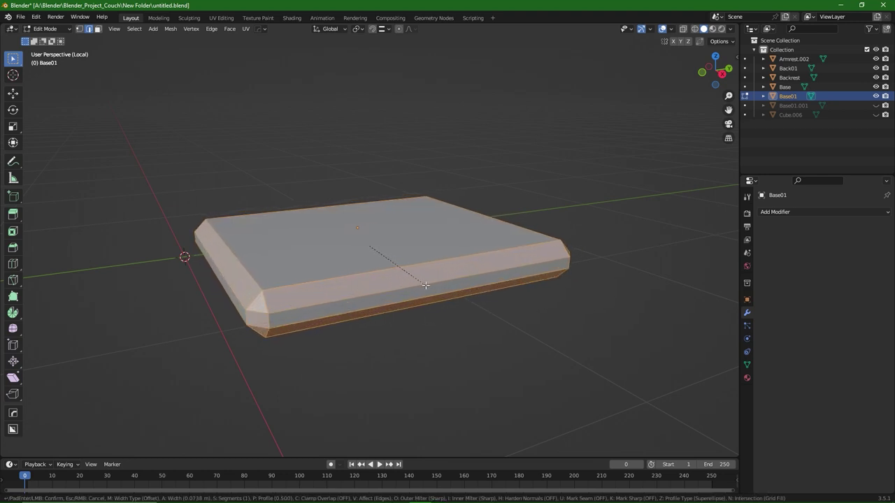
click(425, 283)
Step: Try dividing Base01 along its long front side with a series of evenly spaced loop cuts
middle_drag(462, 285, 369, 305)
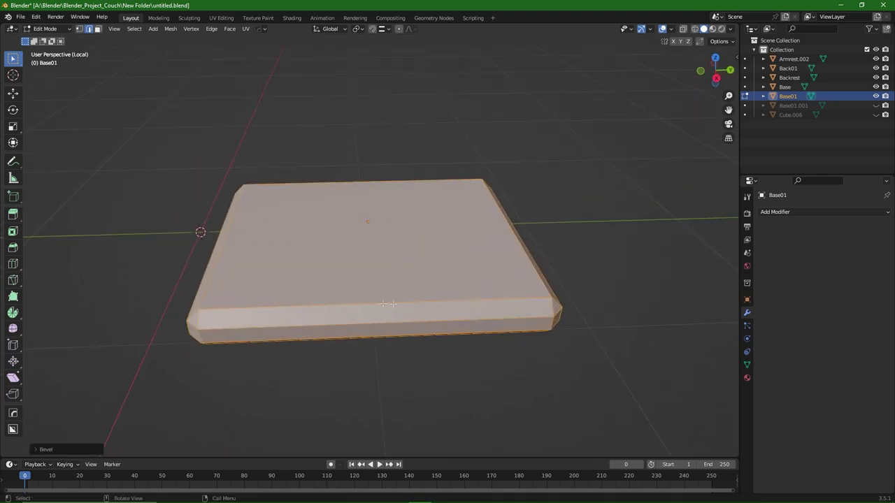
key(ctrl+r)
scroll(369, 306, up, 16)
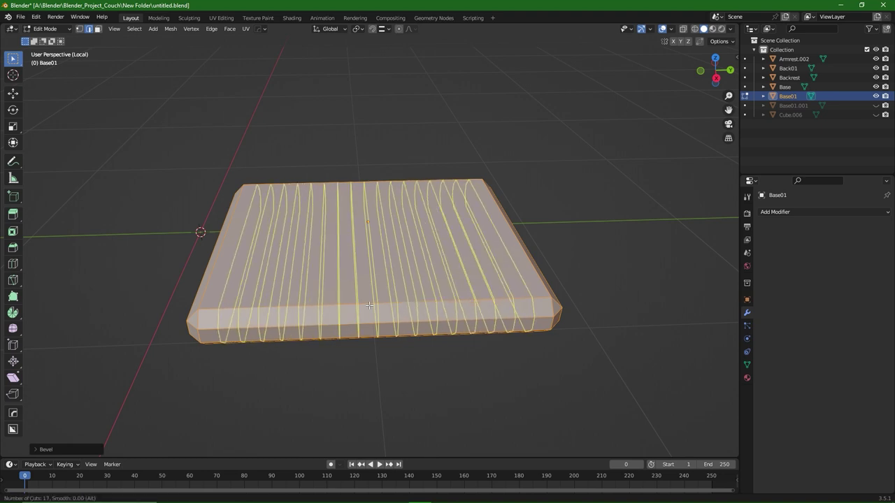
click(369, 306)
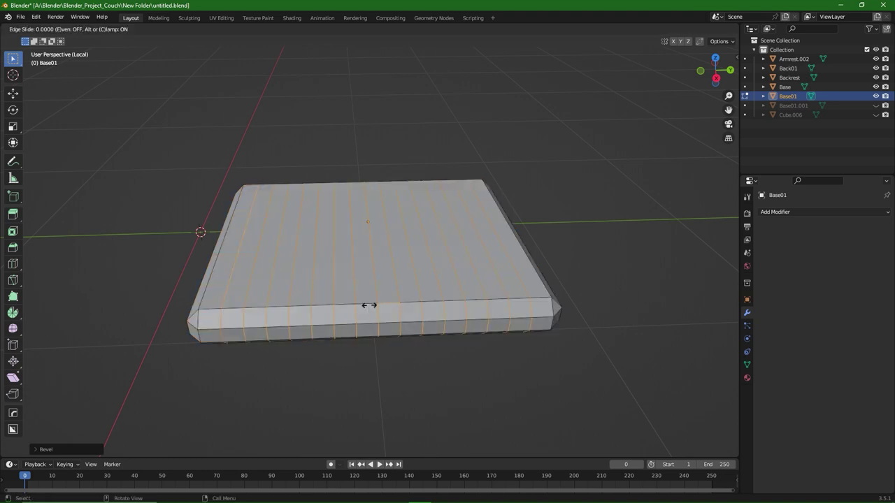
right_click(370, 306)
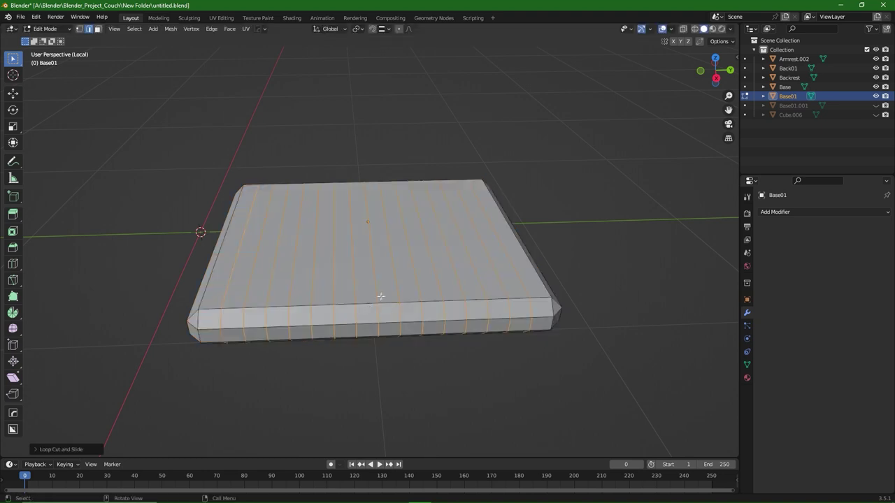
key(a)
Step: Divide Base01 along its front side with a dense series of evenly spaced, unslid loop cuts
key(ctrl+r)
scroll(376, 304, up, 10)
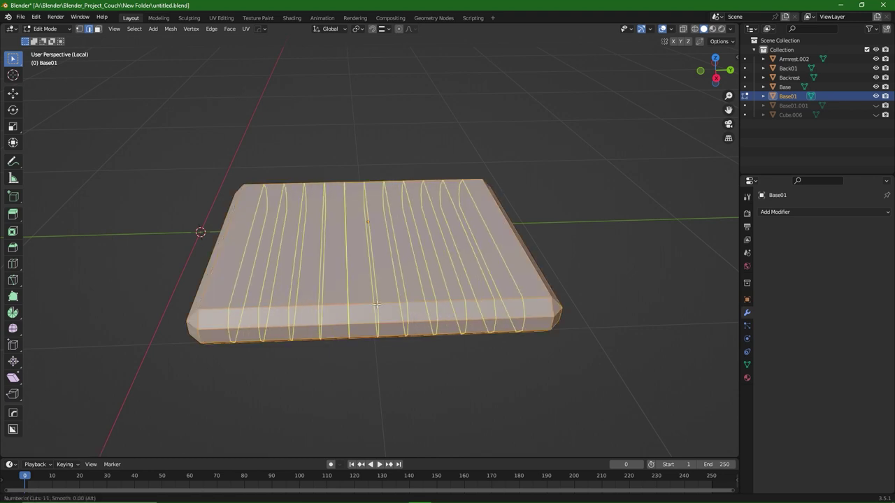
scroll(376, 304, up, 2)
click(376, 305)
right_click(376, 304)
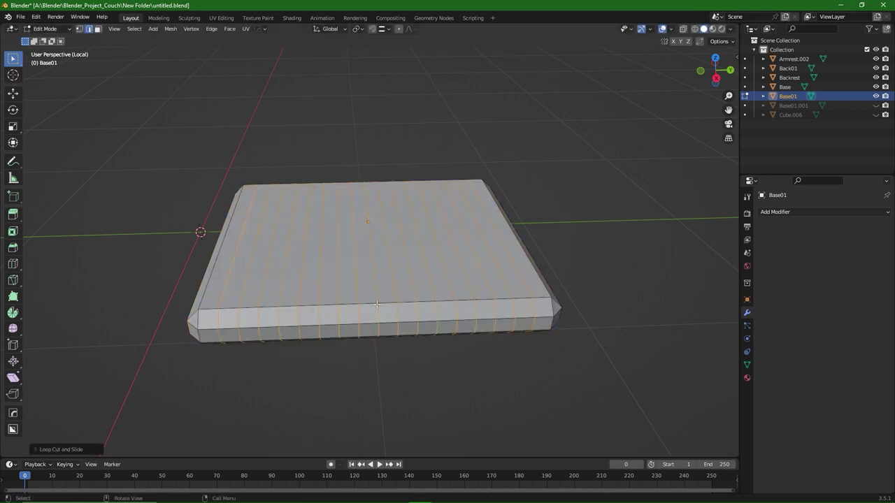
Step: Add evenly spaced loop cuts in the perpendicular direction so Base01's top forms a grid of nearly square faces
middle_drag(376, 305, 369, 321)
key(ctrl+r)
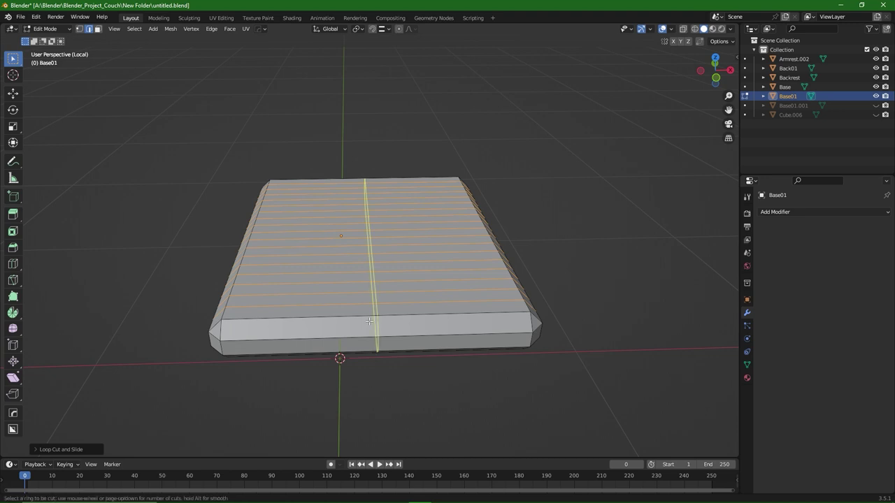
scroll(369, 321, up, 12)
click(369, 321)
right_click(369, 321)
Step: Switch to face selection and select all the grid faces on Base01's top, leaving the bevelled border unselected
middle_drag(369, 321, 370, 350)
key(ctrl+Tab)
click(440, 339)
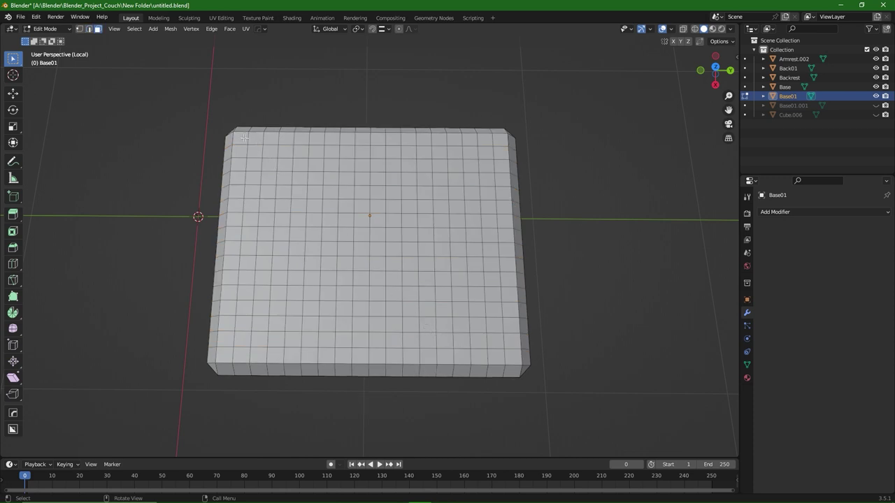
drag(243, 137, 509, 360)
drag(506, 327, 511, 351)
key(ctrl+z)
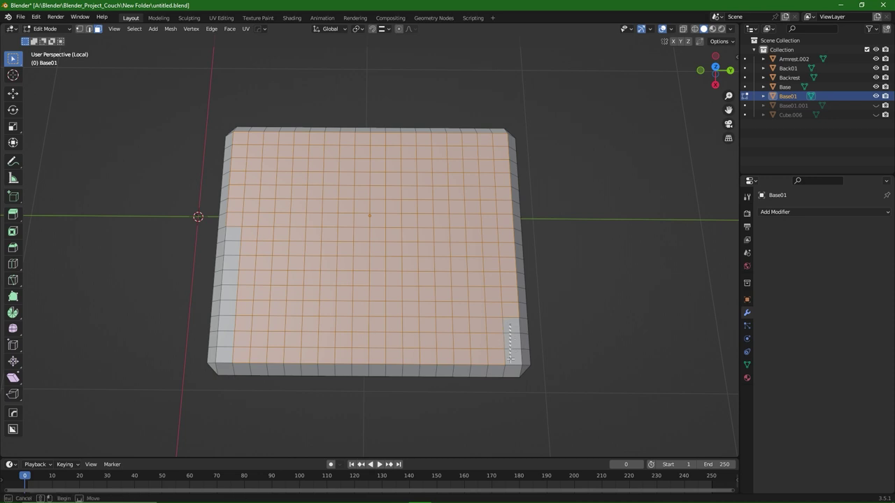
shift+drag(229, 225, 239, 355)
Step: Poke the selected top faces of Base01 and convert the triangles to quads, forming a diagonal diamond grid
middle_drag(350, 276, 353, 278)
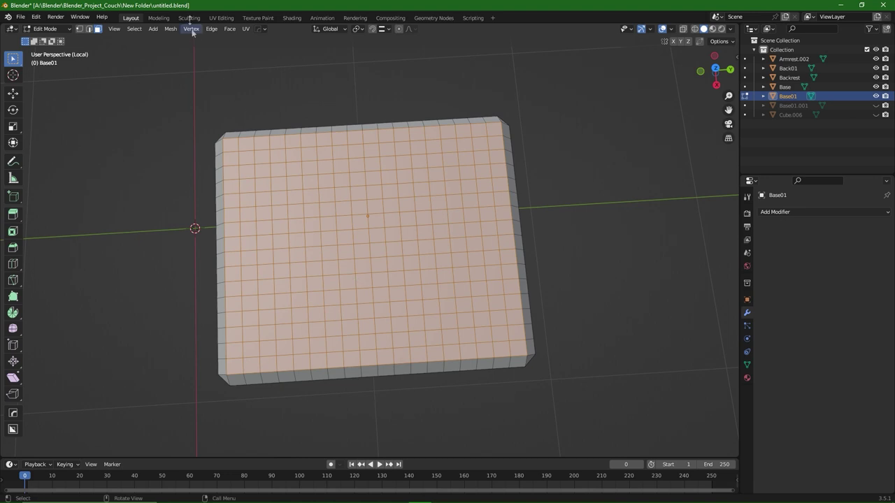
click(229, 28)
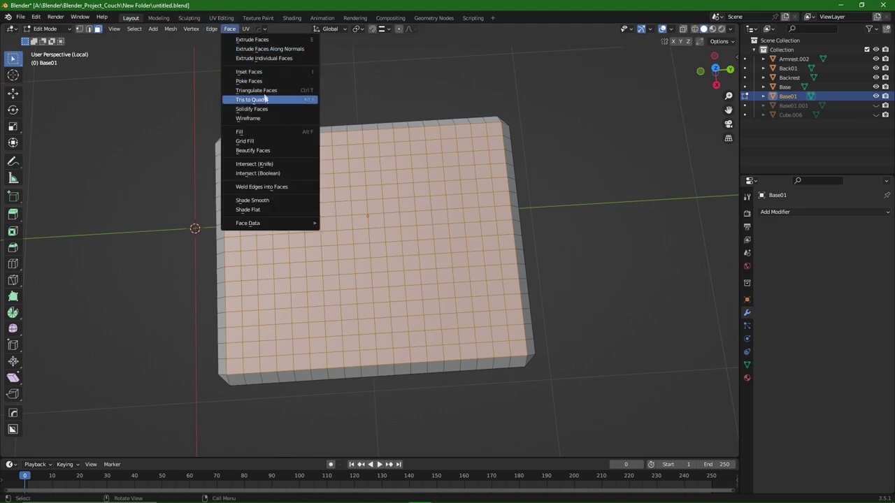
click(264, 81)
click(229, 29)
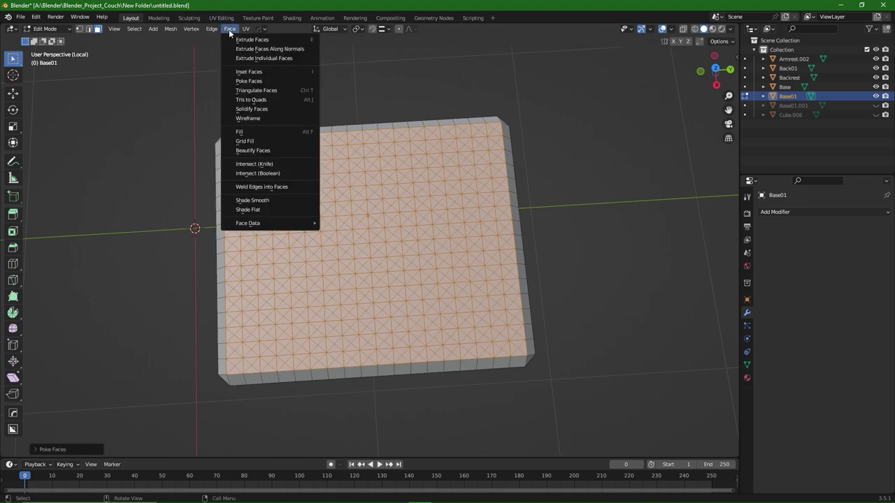
click(257, 96)
middle_drag(364, 251, 388, 225)
Step: Switch to vertex selection, clear the selection, and select evenly spaced vertices in staggered rows across Base01's top
key(Tab)
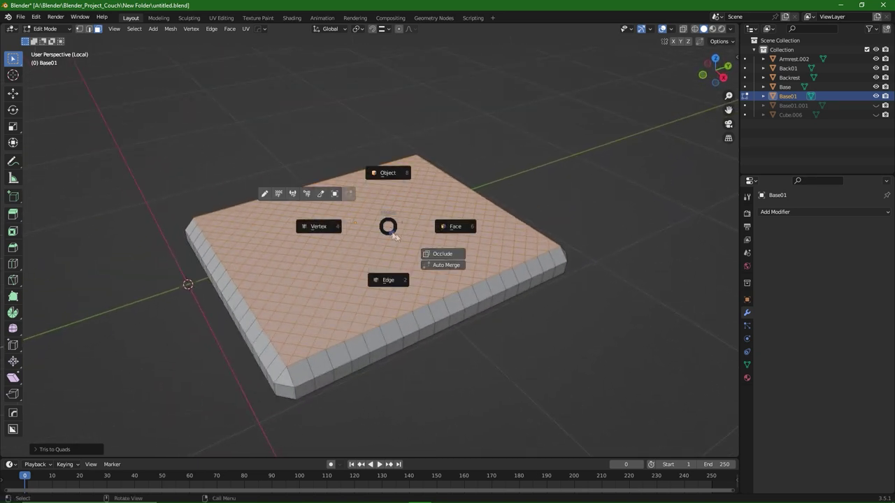
click(326, 233)
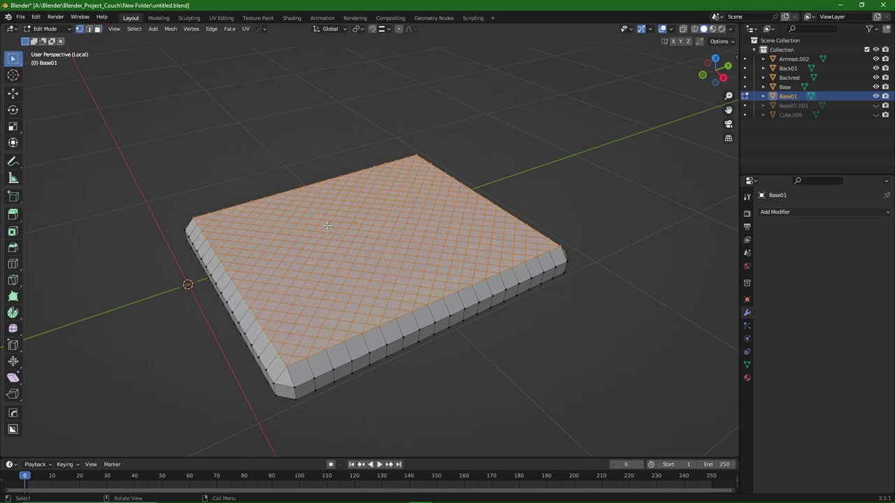
middle_drag(327, 229, 353, 278)
key(alt+a)
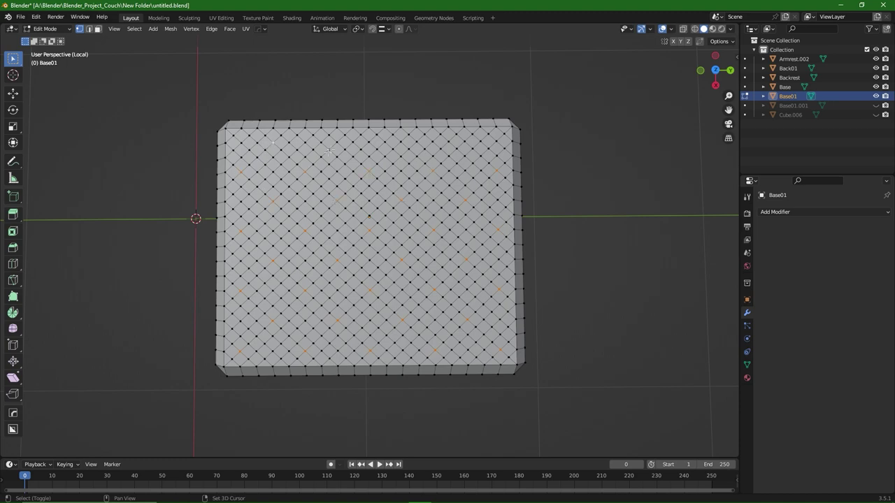
middle_drag(461, 149, 503, 79)
Step: Bevel the selected tufting vertices by about 0.035 m with one segment to form small diamond faces
scroll(366, 296, up, 4)
shift+middle_drag(365, 296, 414, 222)
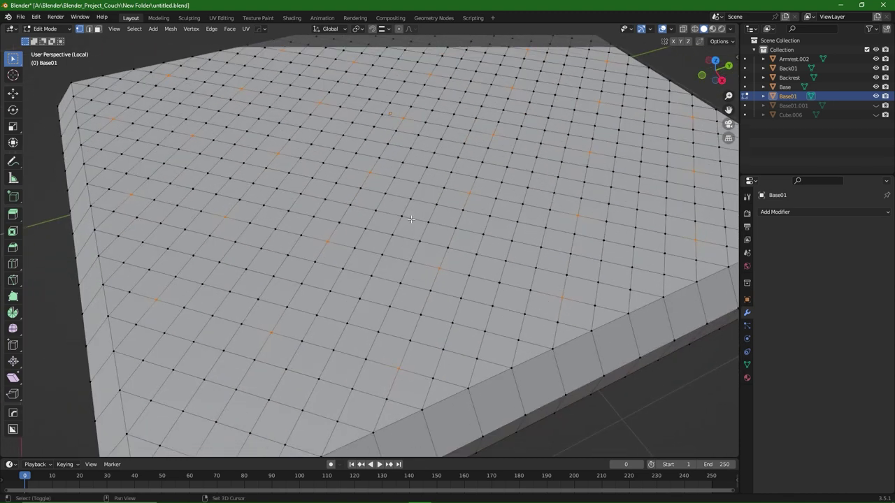
scroll(409, 265, down, 3)
scroll(409, 264, up, 3)
scroll(411, 264, down, 5)
scroll(410, 264, up, 5)
key(ctrl+shift+b)
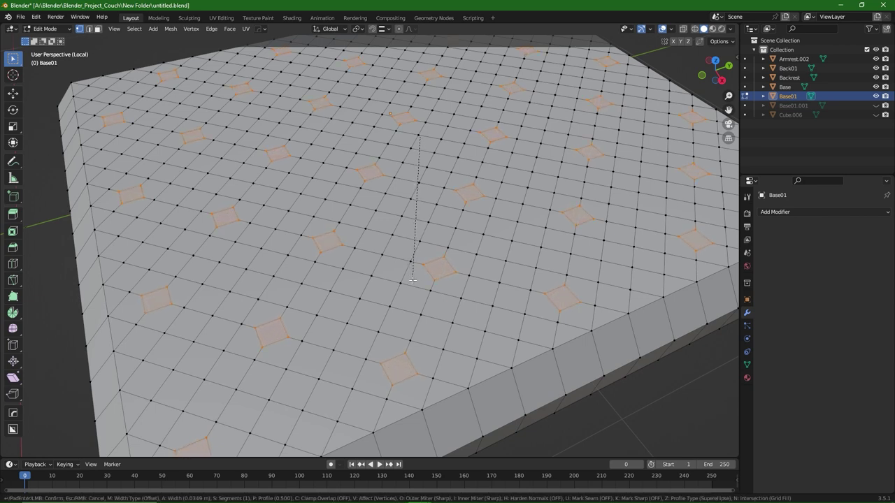
click(413, 279)
Step: Switch to face selection and inset the small diamond faces by about 0.014 m
key(ctrl+Tab)
click(487, 277)
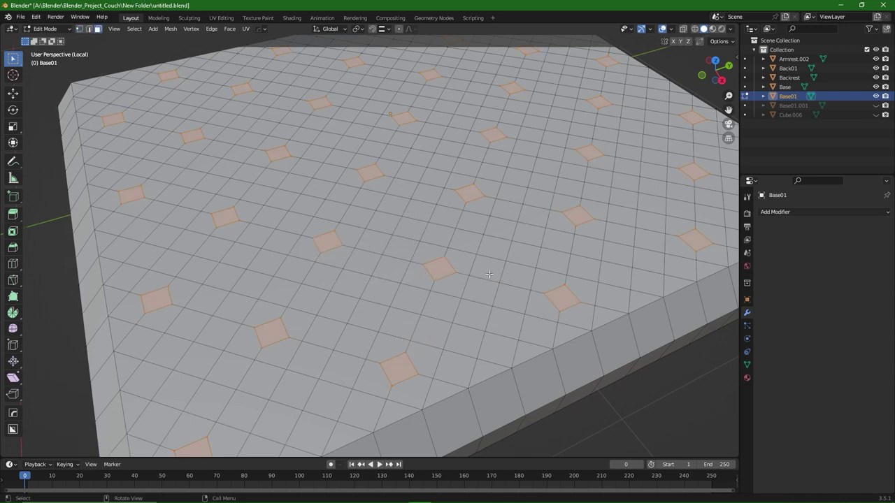
key(i)
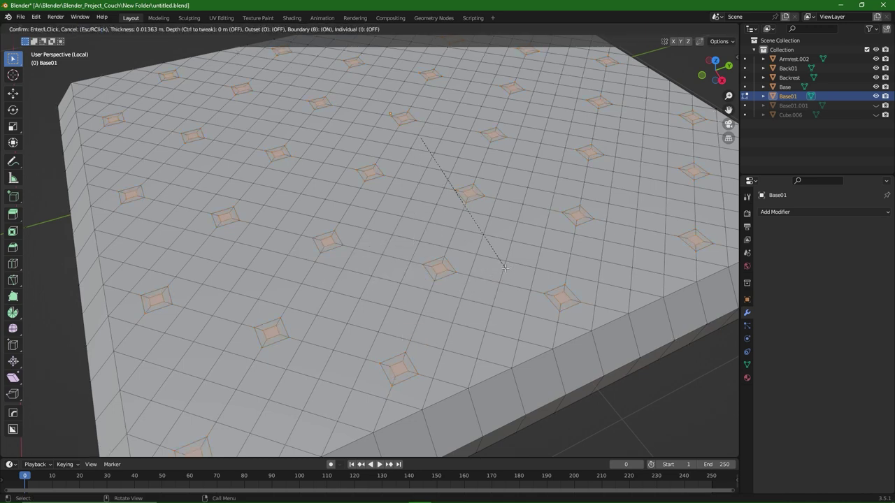
click(504, 266)
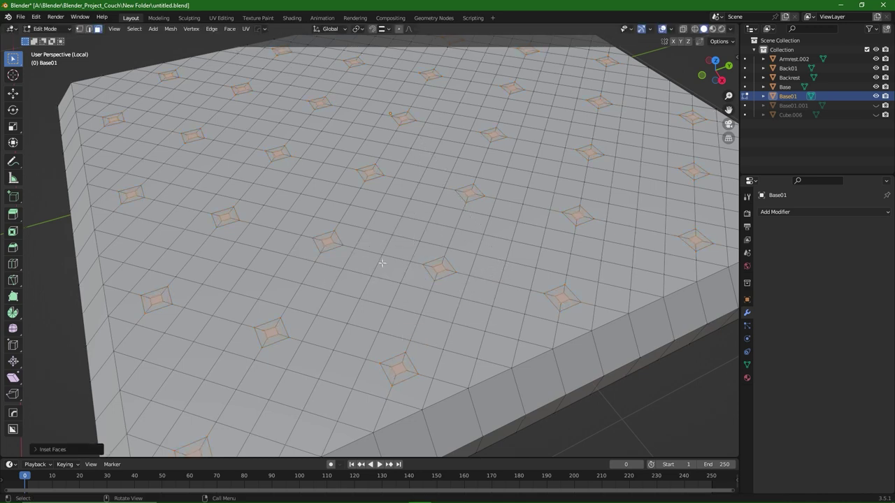
Step: Return to Object Mode and give Base01 a Subdivision Surface modifier with viewport and render levels of 3, and apply it
scroll(382, 263, down, 4)
middle_drag(382, 262, 400, 261)
key(Tab)
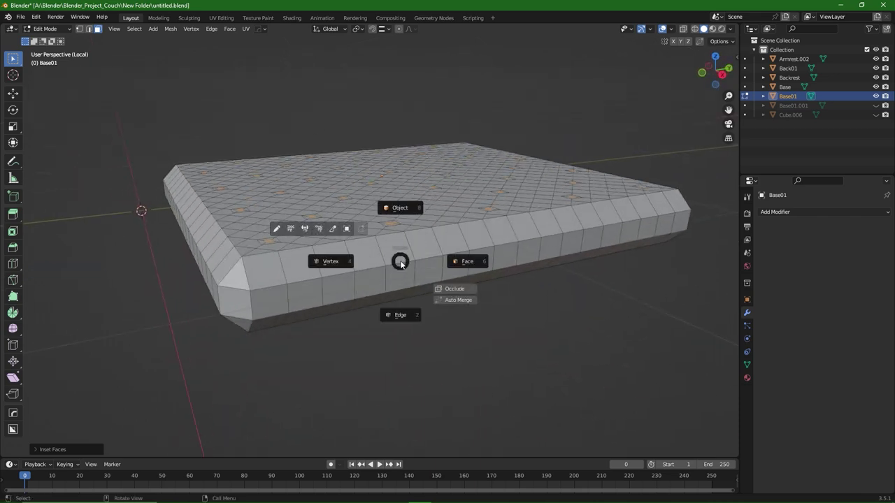
click(402, 221)
click(809, 214)
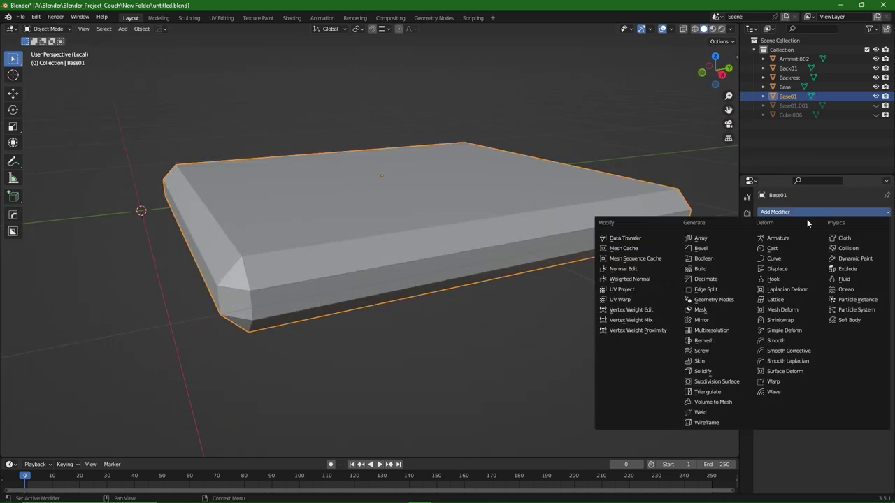
click(722, 381)
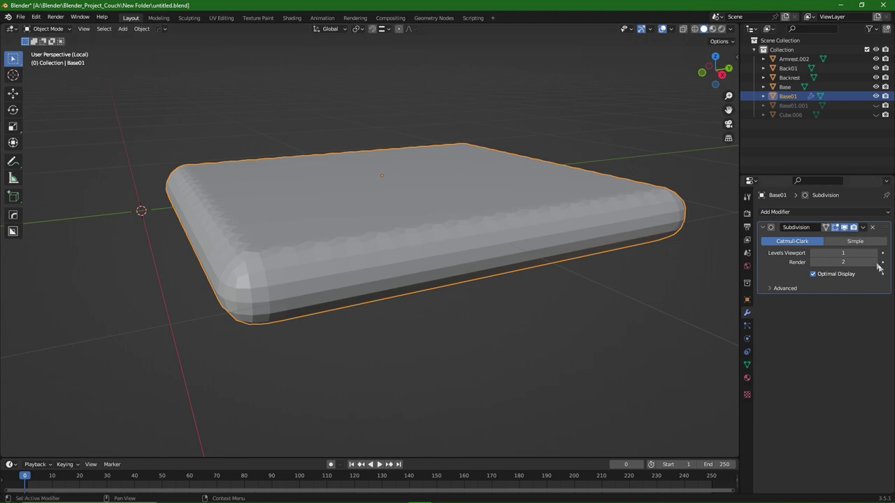
click(876, 253)
click(876, 253)
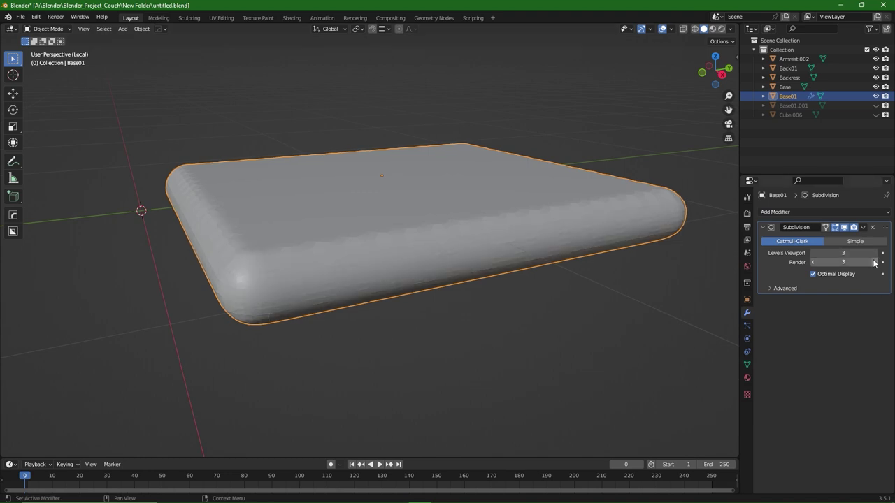
click(862, 228)
click(832, 240)
Step: Shade the subdivided Base01 cushion smooth
right_click(390, 225)
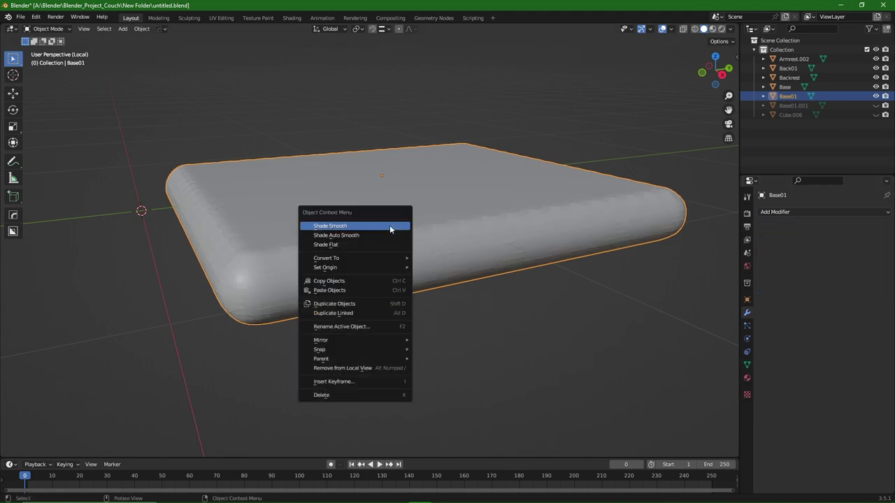
click(389, 226)
middle_drag(527, 217, 491, 221)
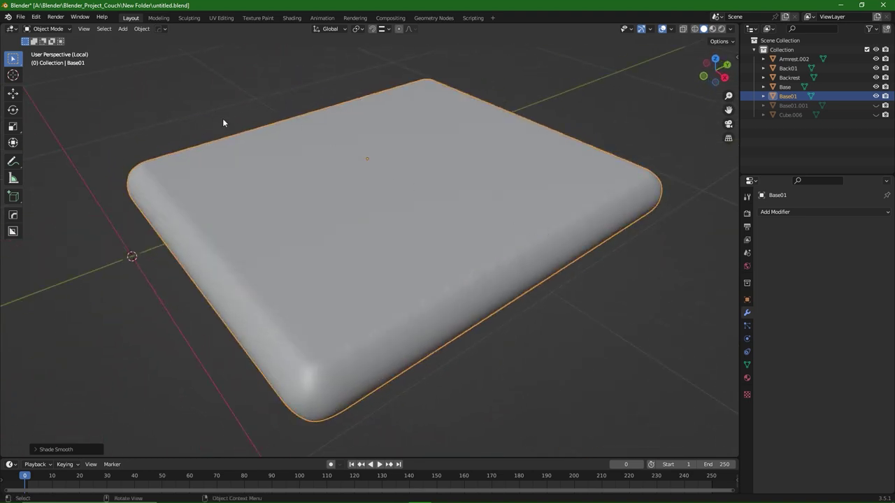
Step: Enter Sculpt Mode and create a face set from the Edit Mode selection of the small diamond faces
click(48, 28)
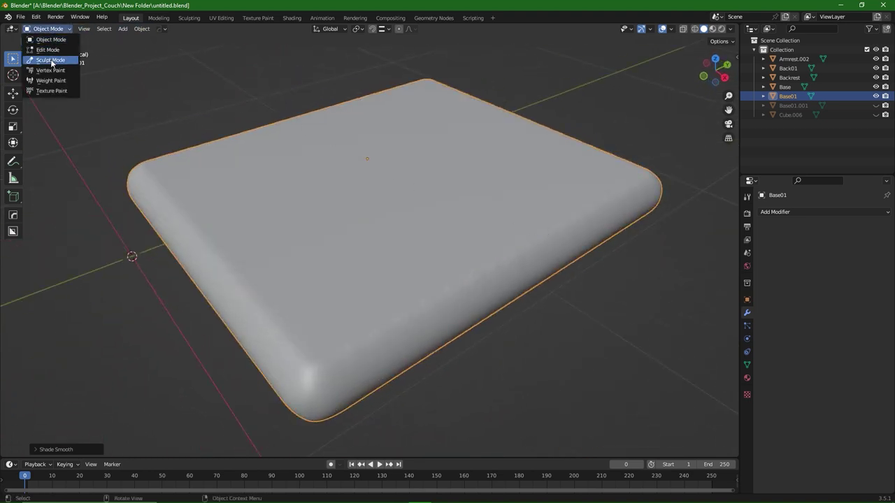
click(50, 60)
middle_drag(328, 210, 377, 206)
click(148, 28)
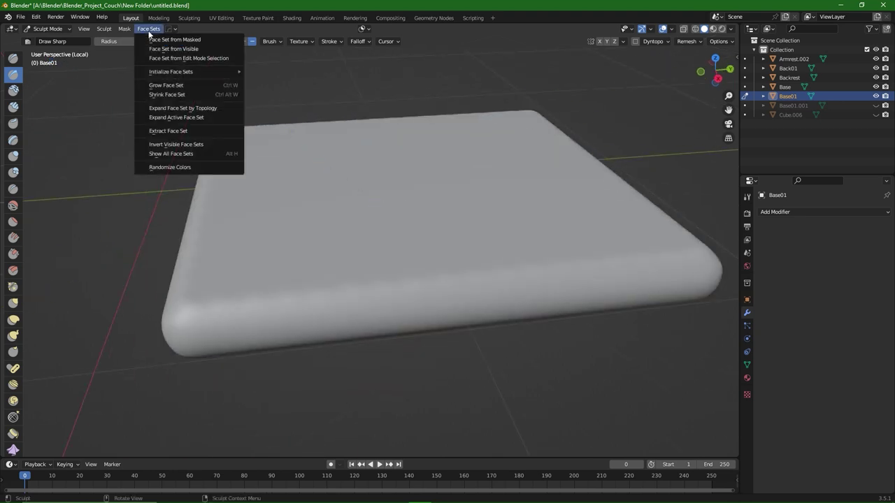
click(187, 59)
scroll(235, 149, up, 6)
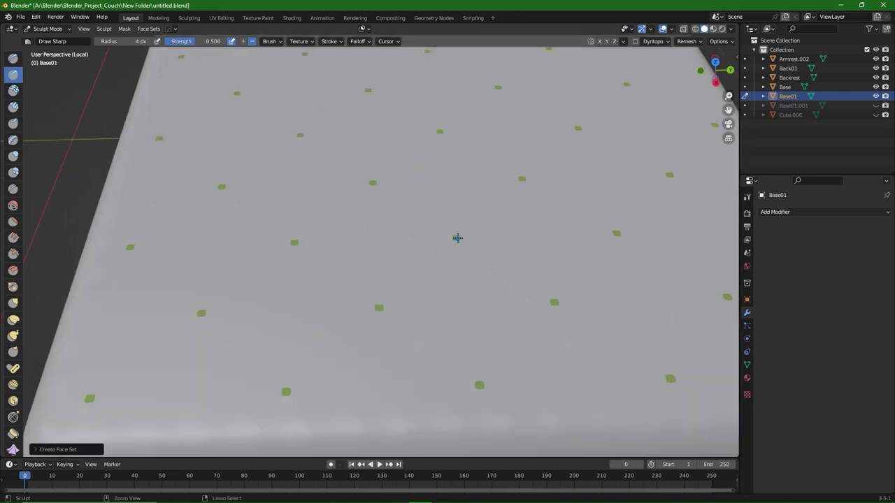
Step: Enlarge the tufting-point face set slightly with Grow Face Set, undoing any excess growth
key(ctrl+w)
key(ctrl+w)
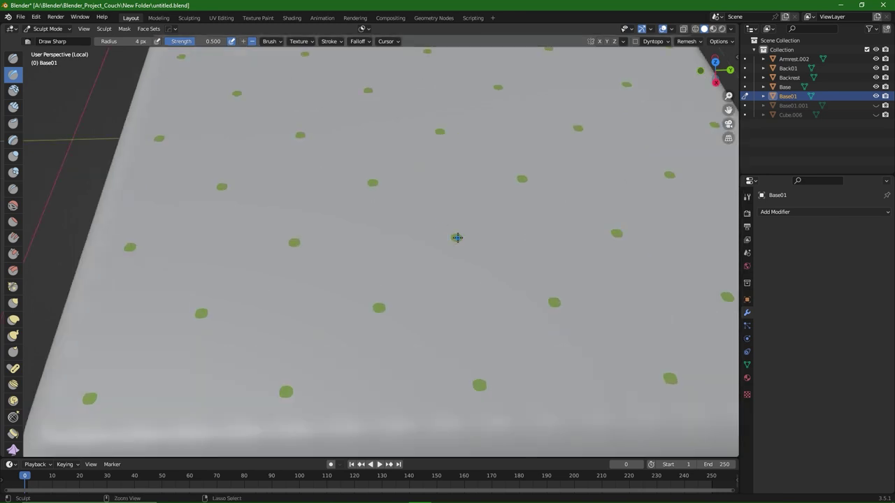
key(ctrl+shift+z)
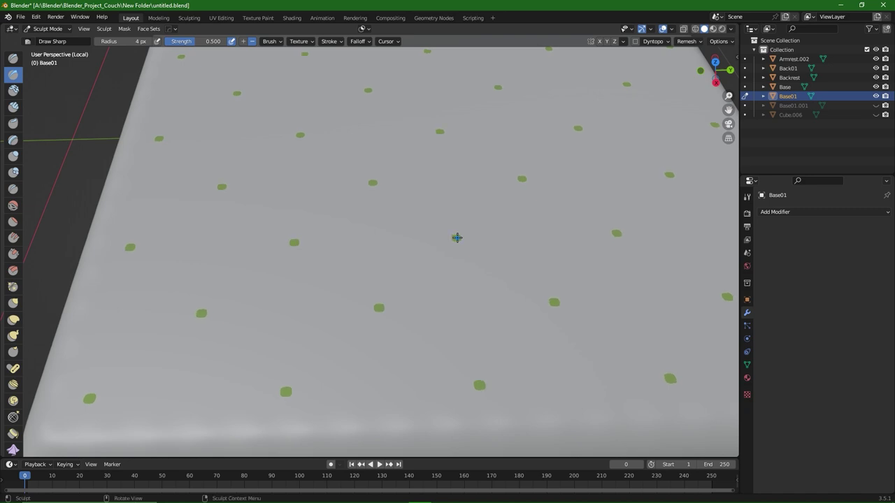
Step: Box-mask the lower part of the cushion from the front view and smooth the mask's edge
scroll(457, 237, down, 8)
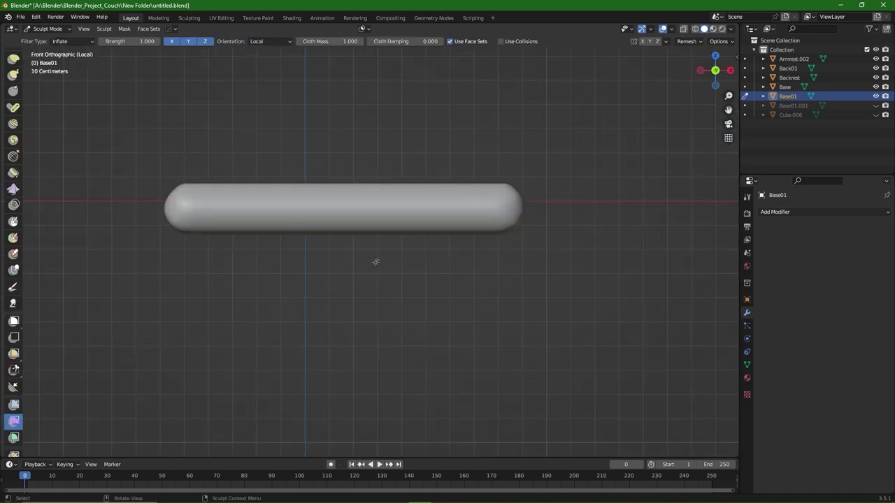
click(14, 321)
drag(121, 267, 555, 230)
mouse_move(545, 283)
middle_down()
mouse_move(517, 269)
mouse_move(461, 276)
middle_up()
right_click(364, 228)
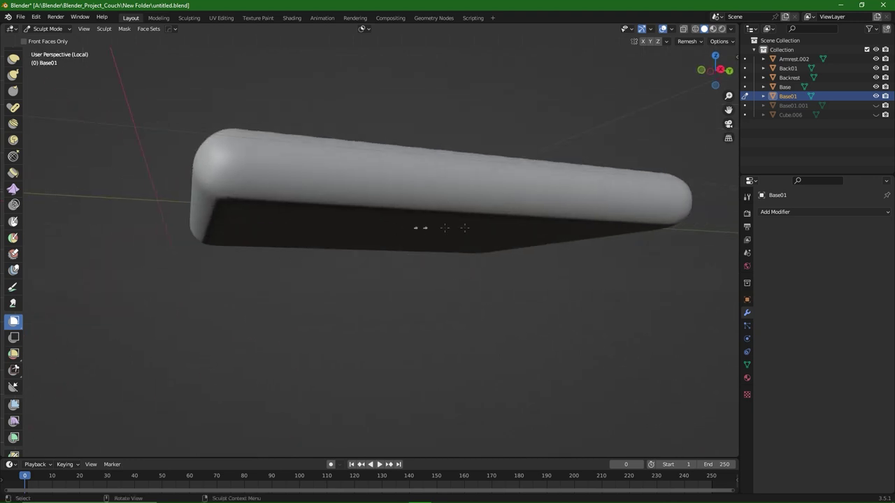
key(a)
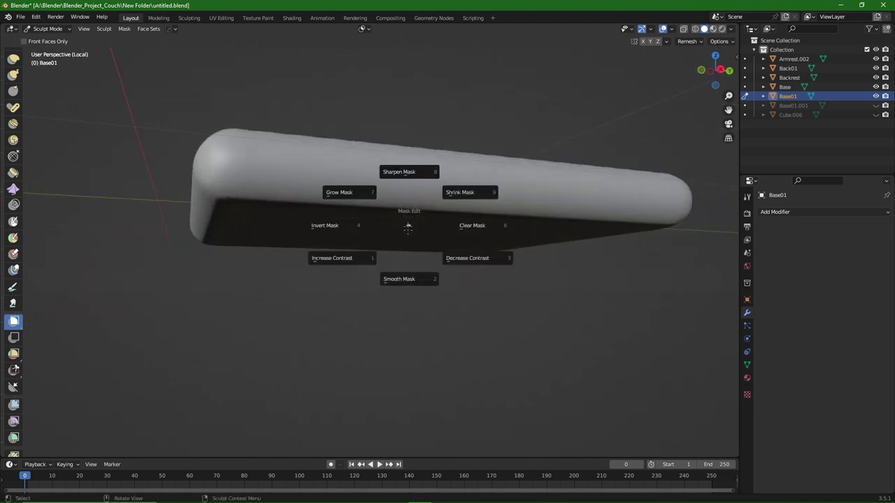
click(409, 278)
middle_drag(389, 259, 461, 278)
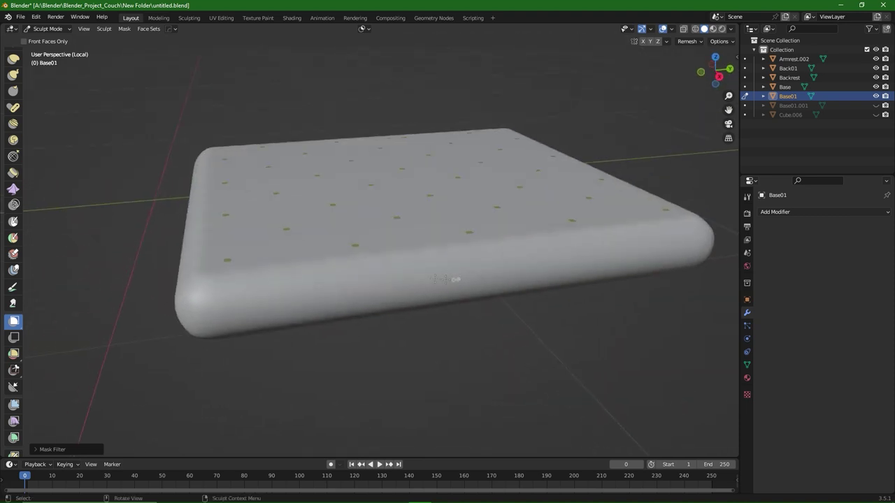
Step: Inflate the cushion around a tufting point using the Cloth Filter with Inflate, strength 1.000 and face sets enabled
click(14, 420)
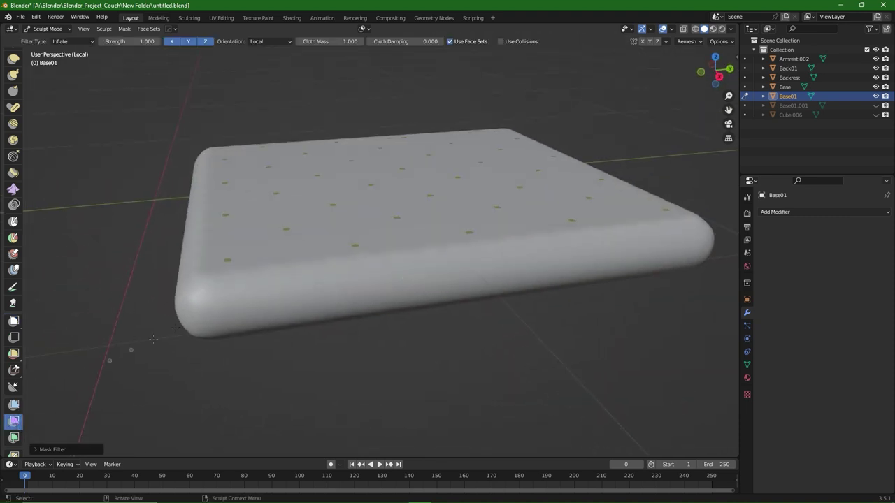
scroll(349, 262, up, 10)
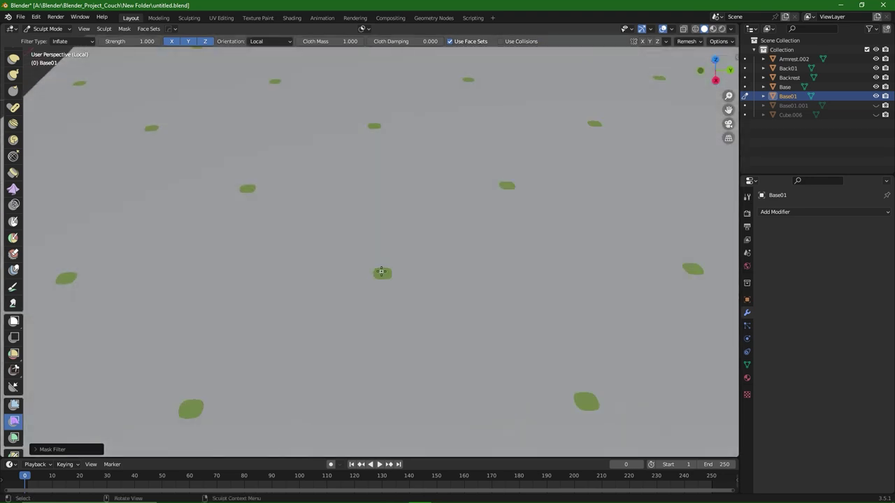
mouse_move(378, 273)
mouse_down()
mouse_move(366, 272)
mouse_move(388, 274)
mouse_move(343, 277)
mouse_move(364, 284)
mouse_move(321, 286)
mouse_move(343, 296)
mouse_move(313, 300)
mouse_move(369, 303)
mouse_move(315, 303)
mouse_move(328, 301)
mouse_up()
scroll(409, 284, down, 5)
scroll(408, 285, up, 5)
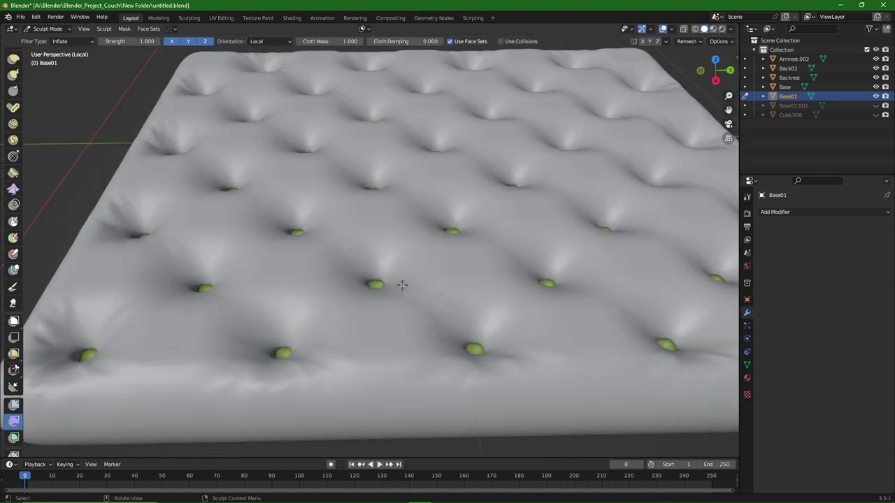
Step: Apply further Inflate Cloth Filter passes to puff up the padding between the tufting points
drag(347, 286, 337, 286)
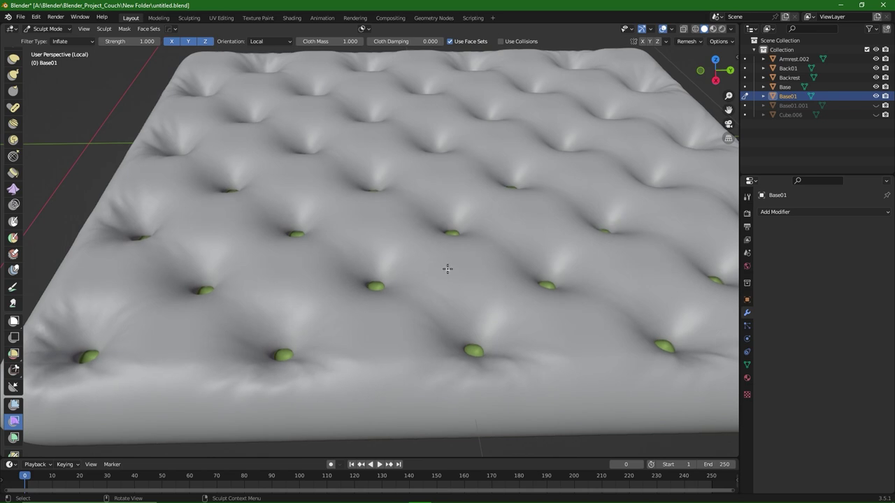
drag(447, 268, 473, 271)
scroll(409, 248, down, 5)
middle_drag(416, 253, 464, 263)
scroll(442, 257, up, 5)
scroll(441, 291, down, 3)
scroll(467, 290, down, 4)
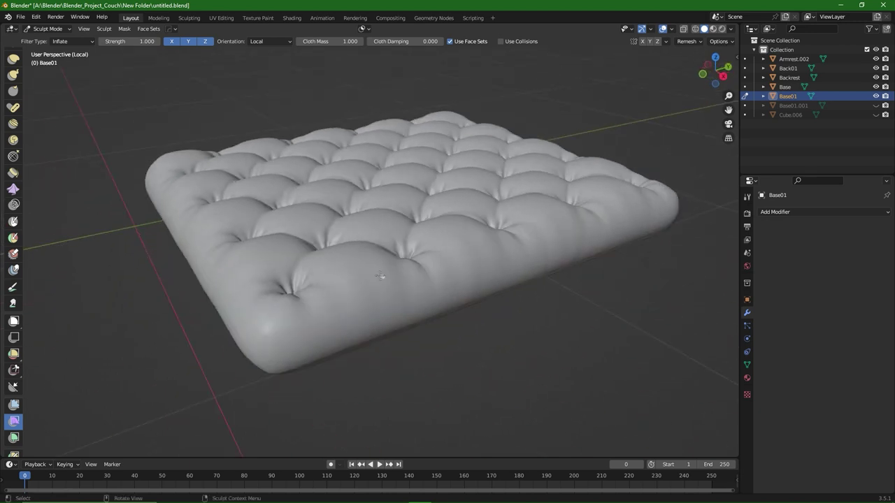
Step: Return to Object Mode and examine the tufted cushion's front side and corner up close
key(ctrl+Tab)
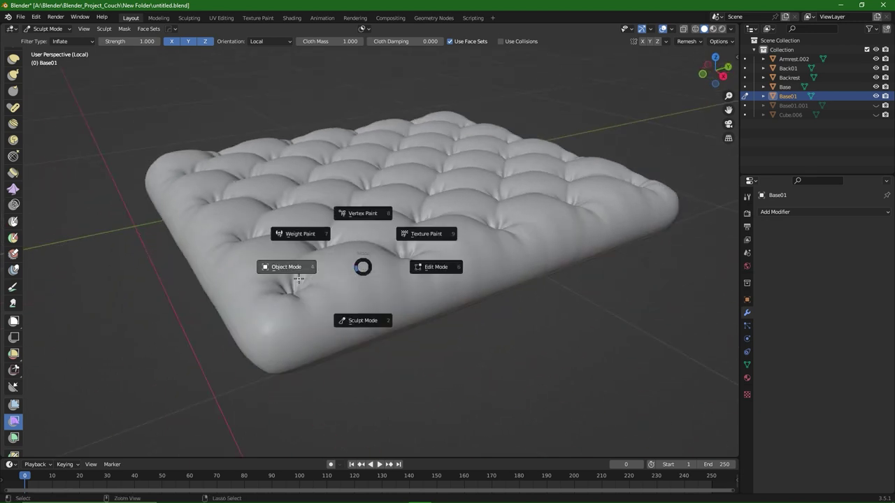
click(299, 276)
middle_drag(395, 246, 373, 237)
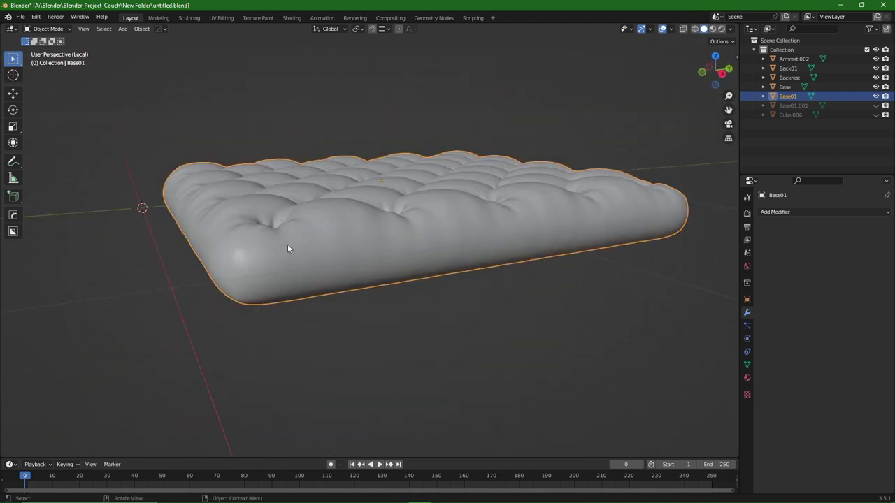
middle_drag(271, 237, 256, 253)
scroll(231, 244, up, 3)
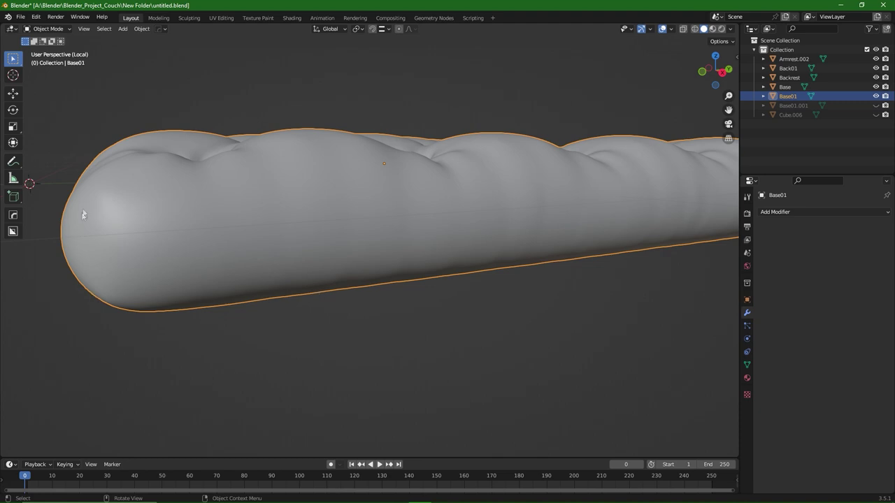
middle_drag(132, 219, 208, 219)
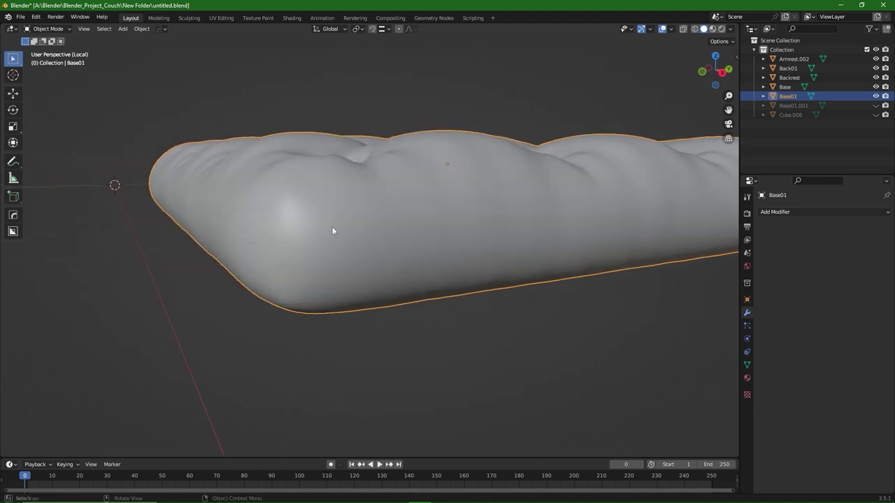
Step: In Edit Mode, select the edge loops along Base01's upper and lower borders and its vertical corners
middle_drag(334, 231, 314, 228)
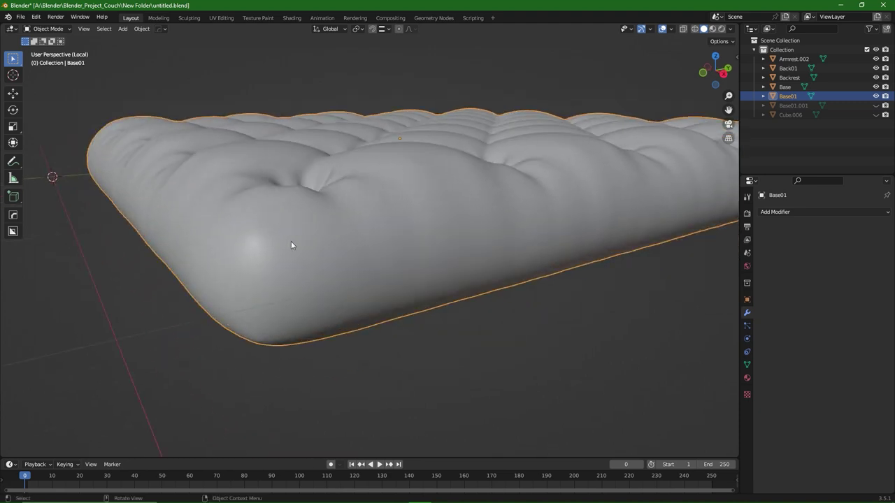
key(ctrl+Tab)
click(305, 294)
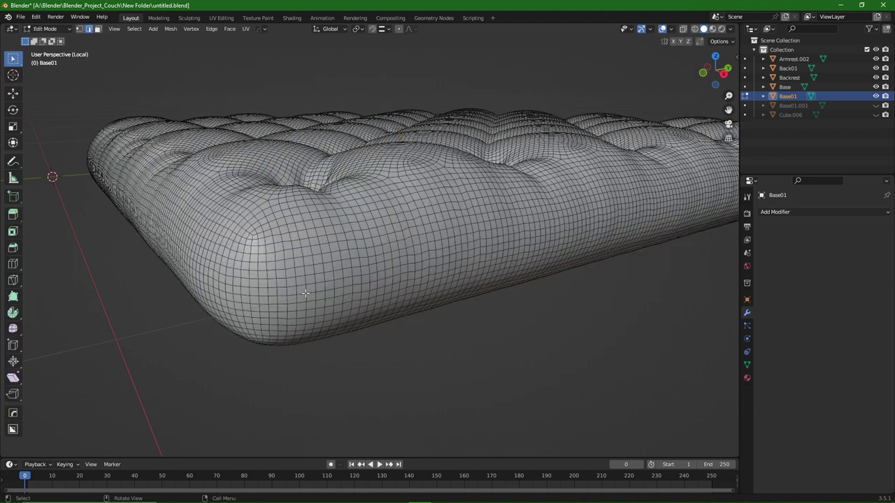
alt+click(258, 233)
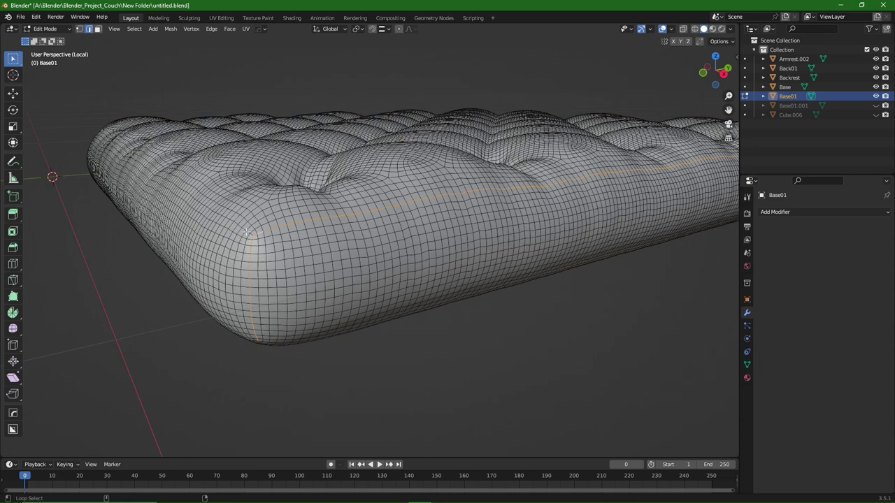
middle_drag(269, 248, 298, 264)
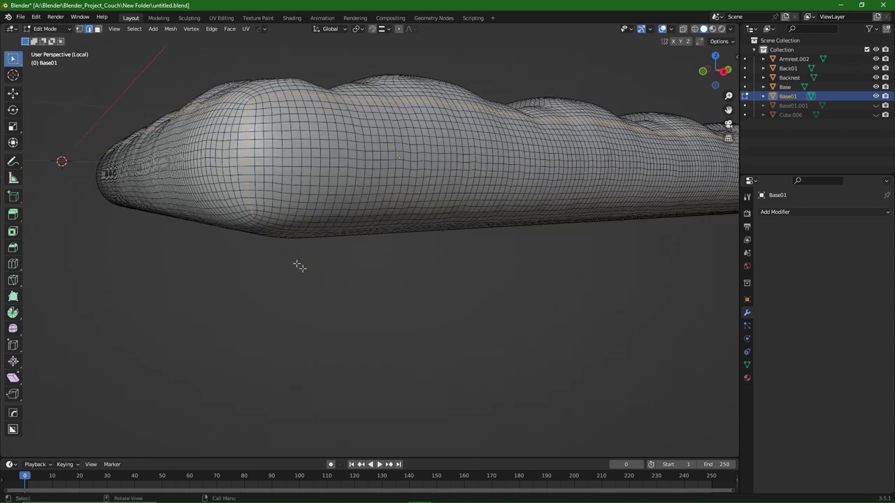
alt+shift+click(257, 216)
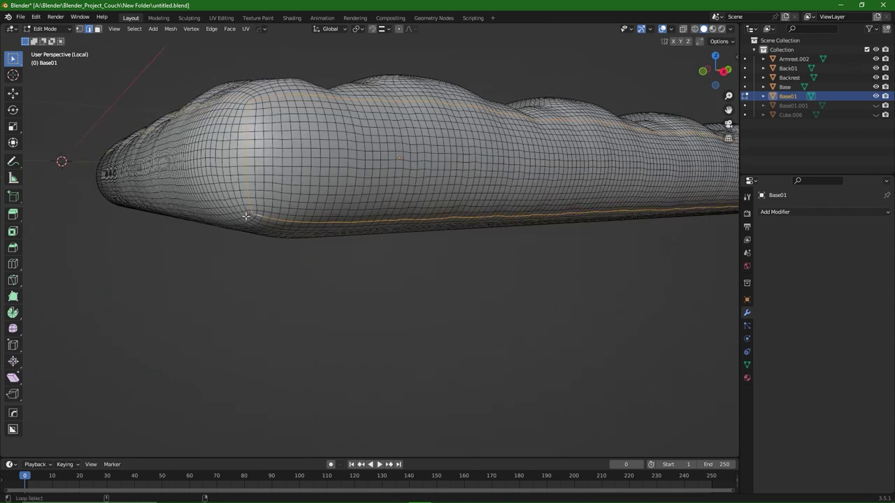
middle_drag(247, 218, 425, 288)
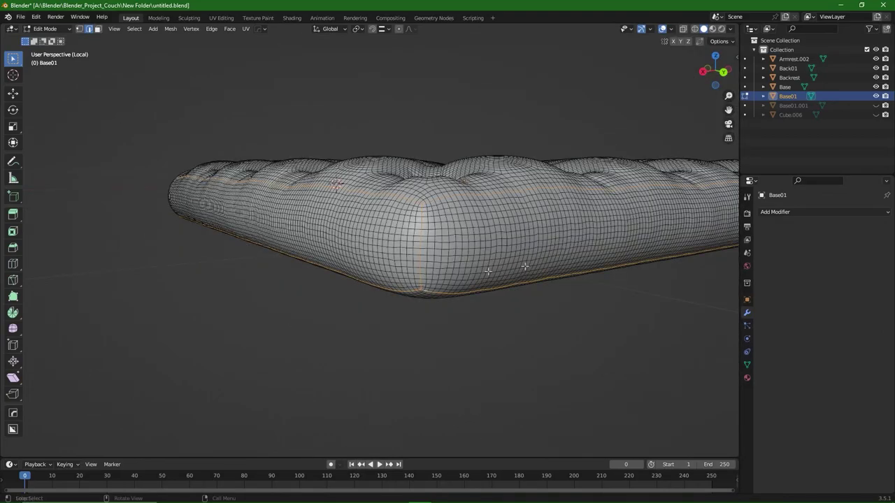
middle_drag(488, 271, 229, 244)
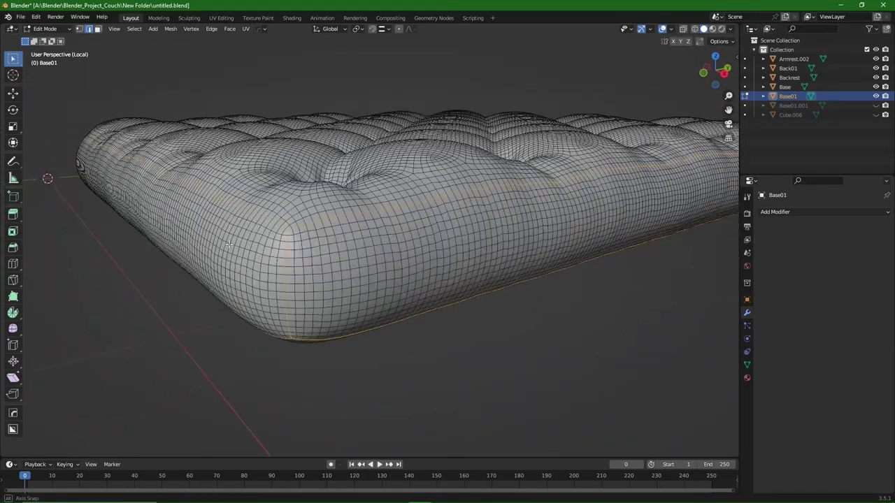
scroll(229, 244, up, 3)
scroll(231, 243, down, 3)
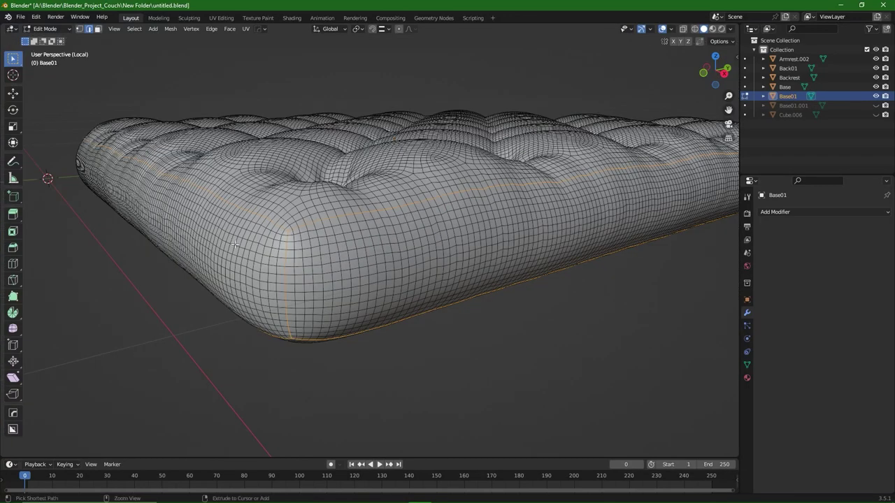
Step: Bevel the selected border loops by about 0.0035 m and inset the resulting faces by about 0.002 m
key(ctrl+b)
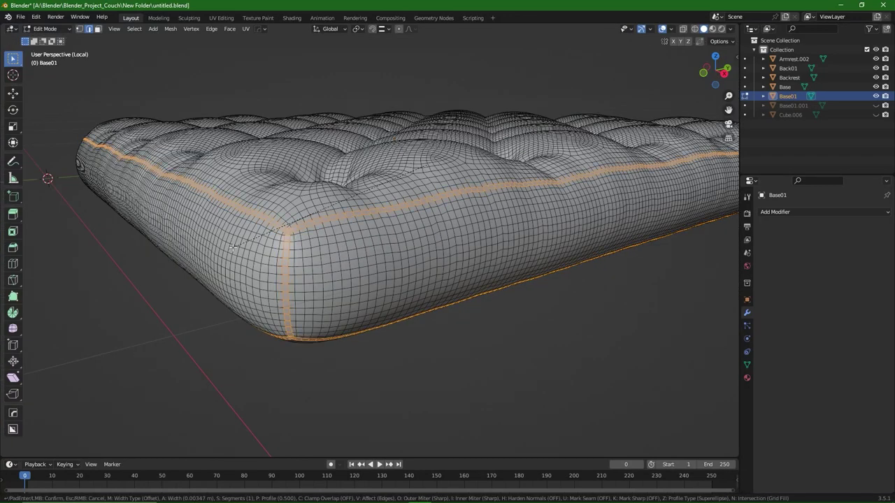
click(233, 248)
key(z)
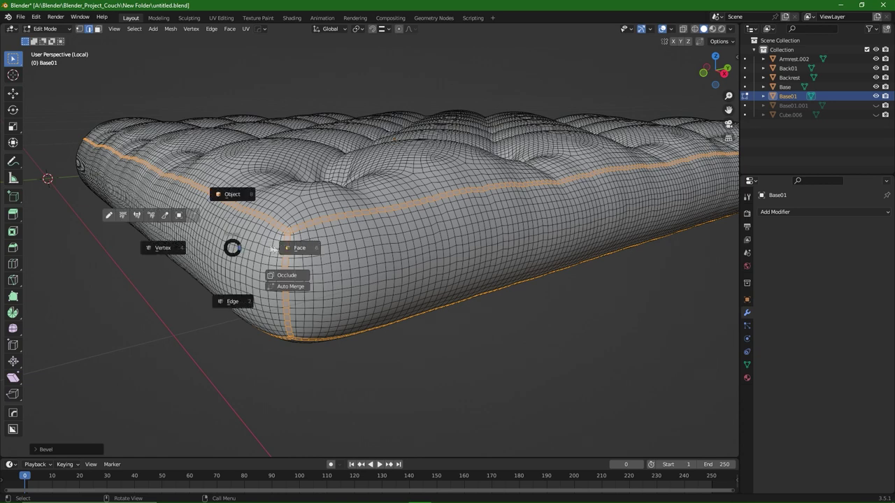
click(283, 248)
key(i)
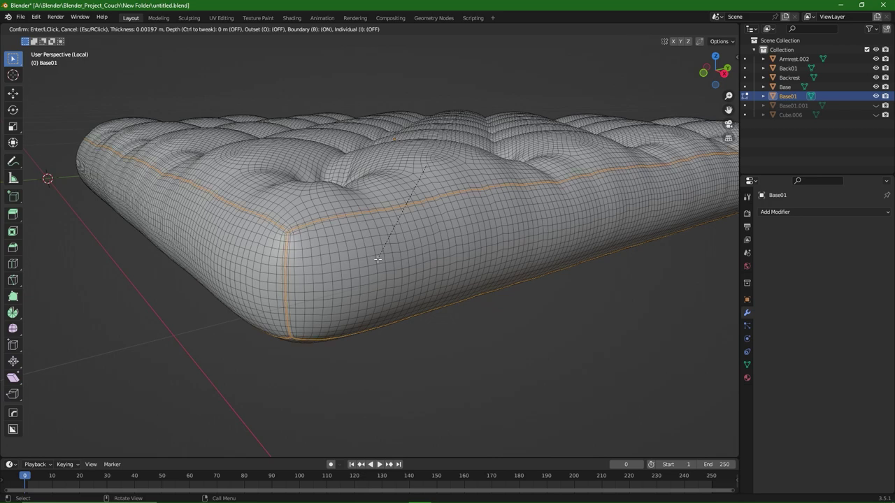
click(377, 258)
Step: Sink the thin strip of border faces inward with Shrink/Fatten by about -0.0043 m to form a seam groove
middle_drag(358, 264, 348, 275)
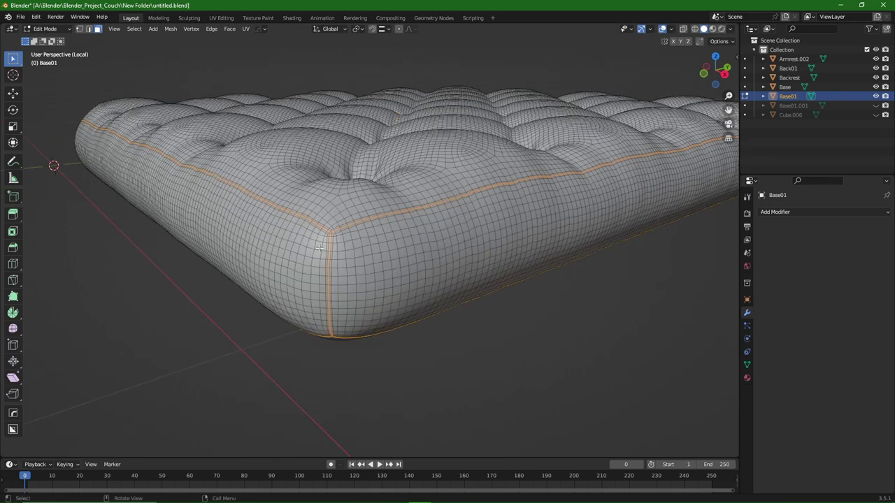
scroll(319, 247, up, 5)
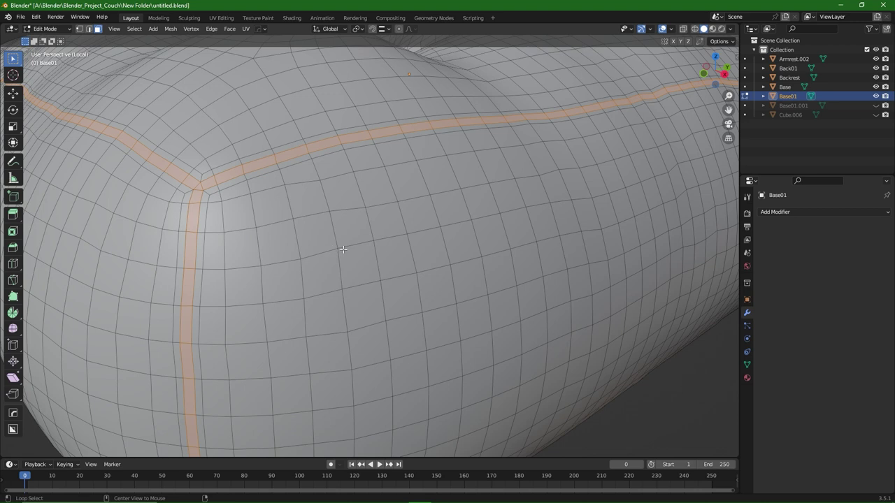
key(alt+s)
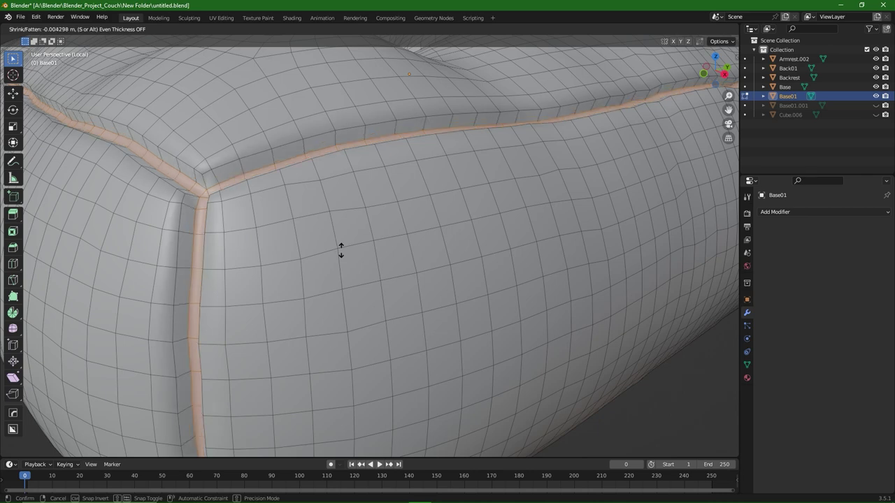
click(341, 249)
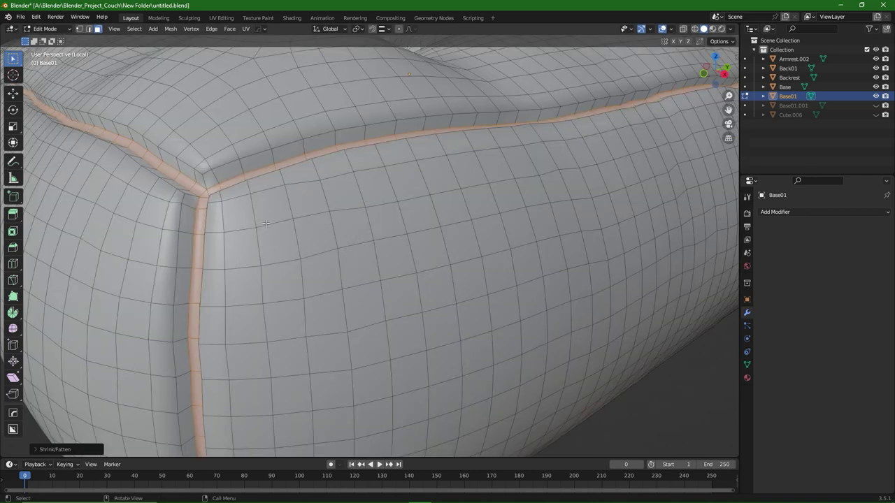
Step: Return to Object Mode, add a Subdivision Surface modifier with viewport level 1 to Base01 and apply it
key(Tab)
click(264, 177)
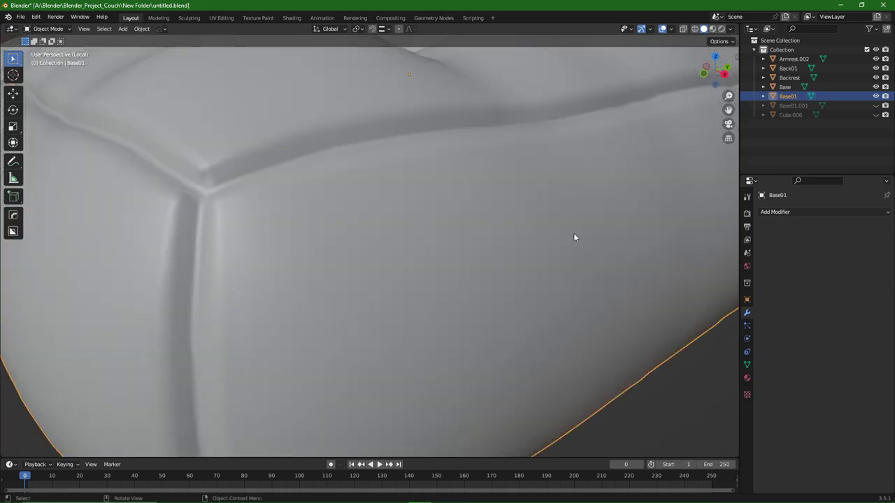
click(804, 212)
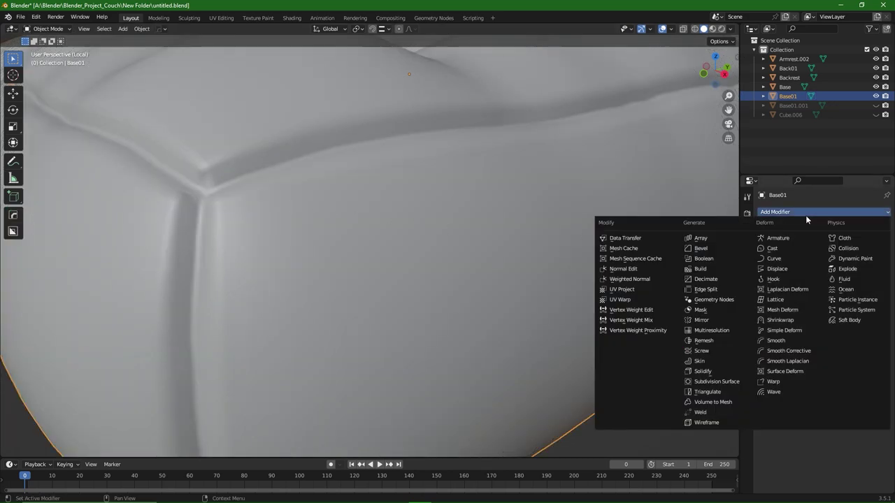
click(712, 385)
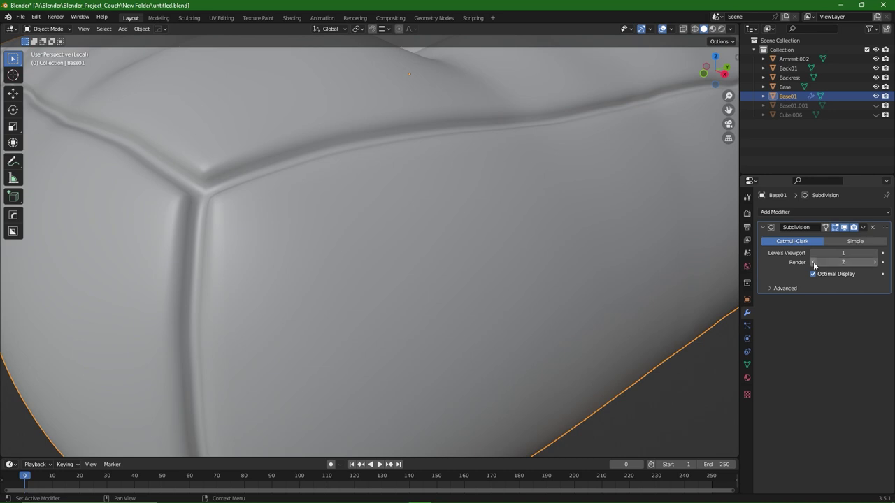
click(862, 227)
click(849, 240)
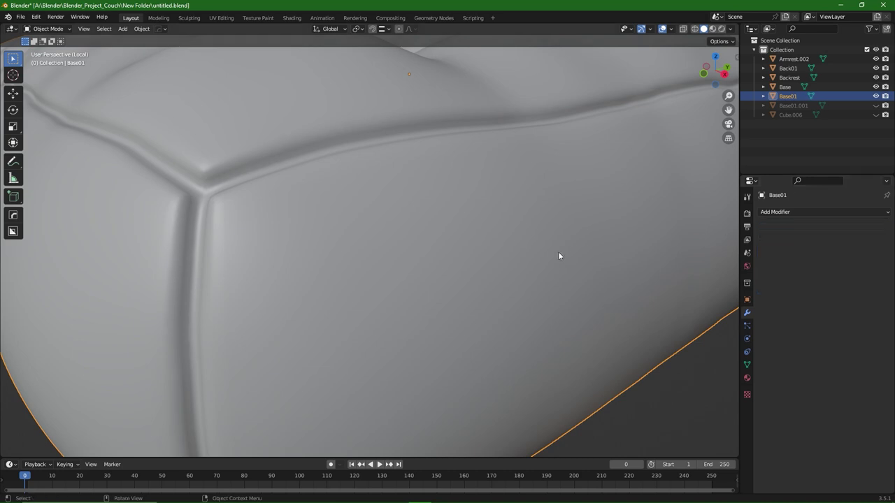
Step: Enter Sculpt Mode and create a face set on the seam strip from the Edit Mode selection
click(48, 28)
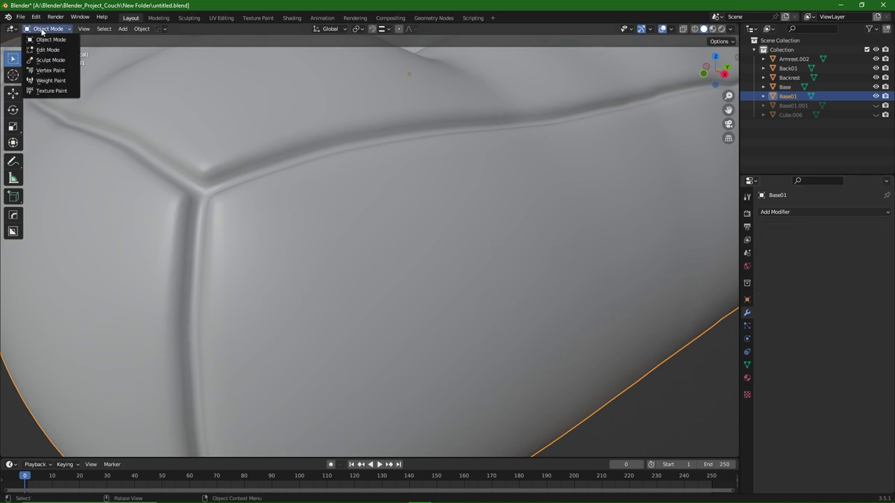
click(42, 61)
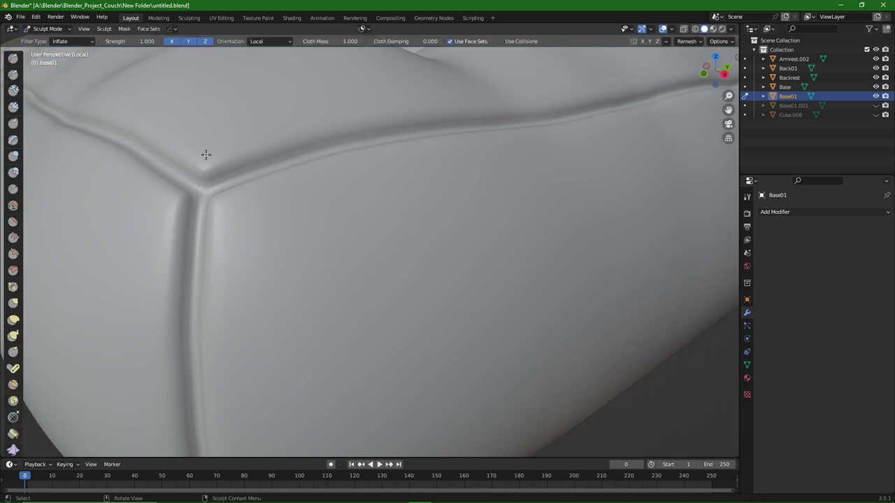
click(148, 29)
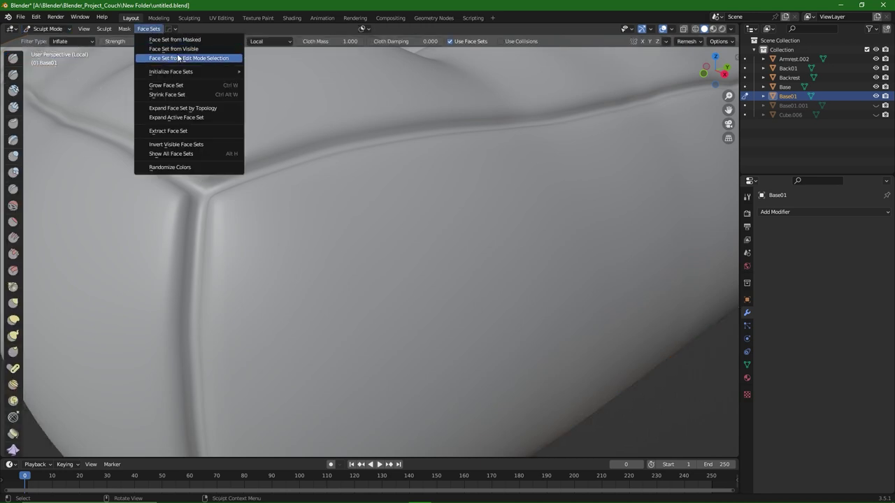
click(178, 57)
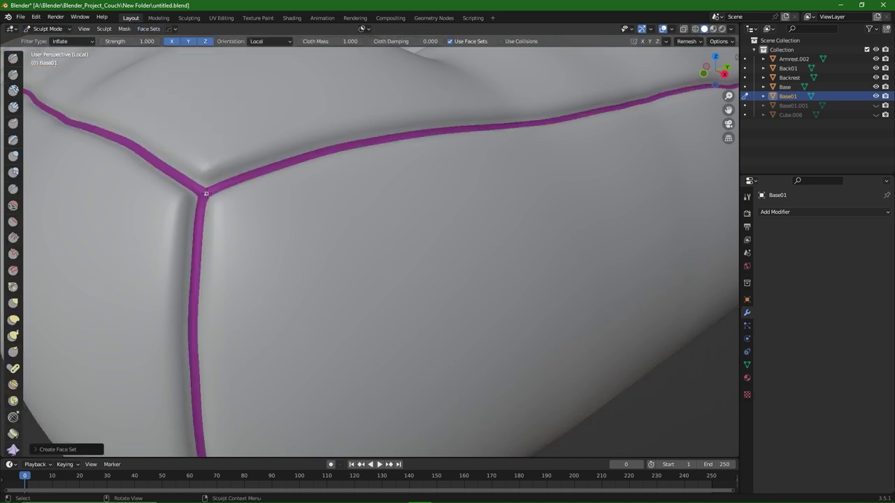
Step: Try to inflate the seam face set with the Cloth Filter
mouse_move(191, 193)
mouse_down()
mouse_move(207, 196)
mouse_move(164, 195)
mouse_move(200, 197)
mouse_up()
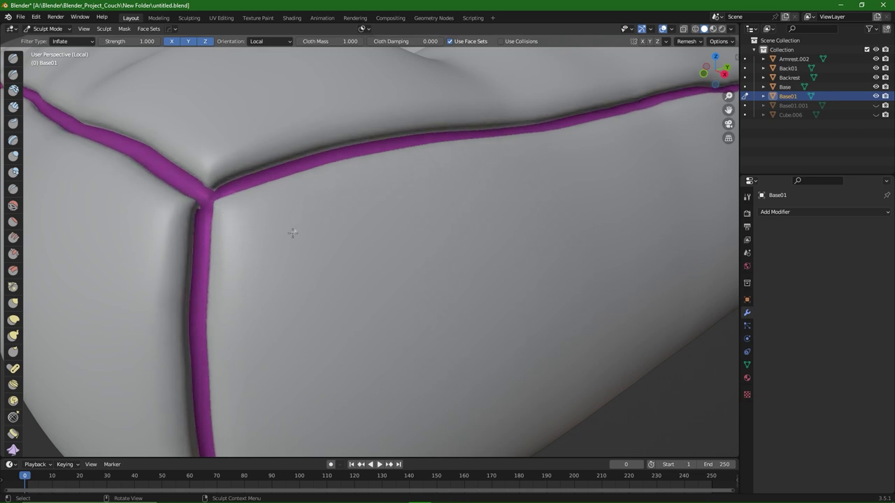
key(ctrl+z)
key(ctrl+z)
key(ctrl+z)
key(ctrl+z)
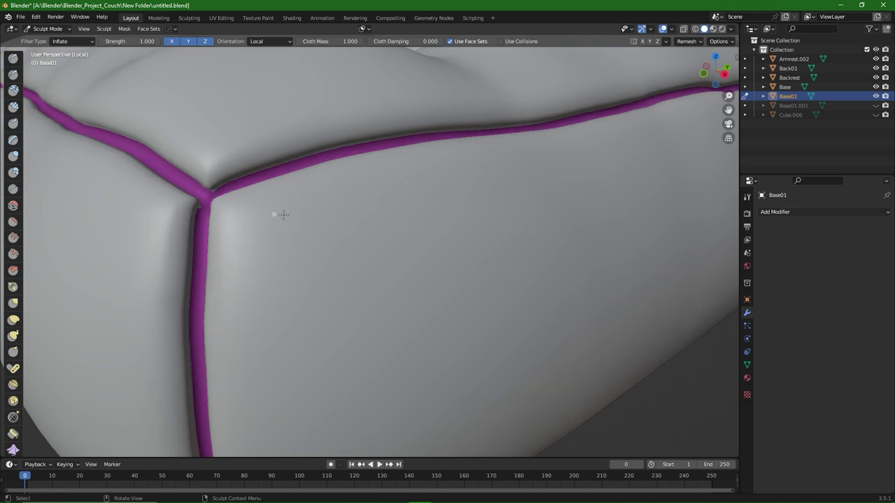
Step: Inflate the cushion surface around the seam with Cloth Filter passes, keeping Inflate, strength 1.000 and face sets enabled
drag(286, 218, 276, 219)
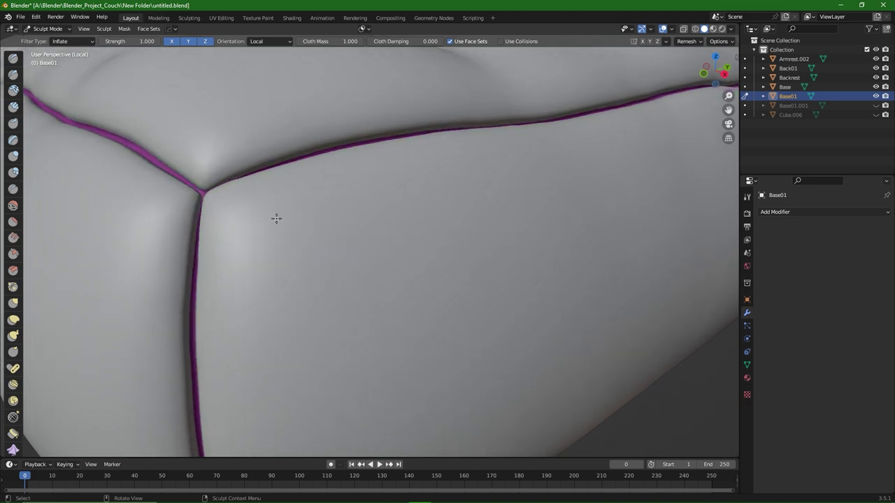
scroll(263, 219, down, 8)
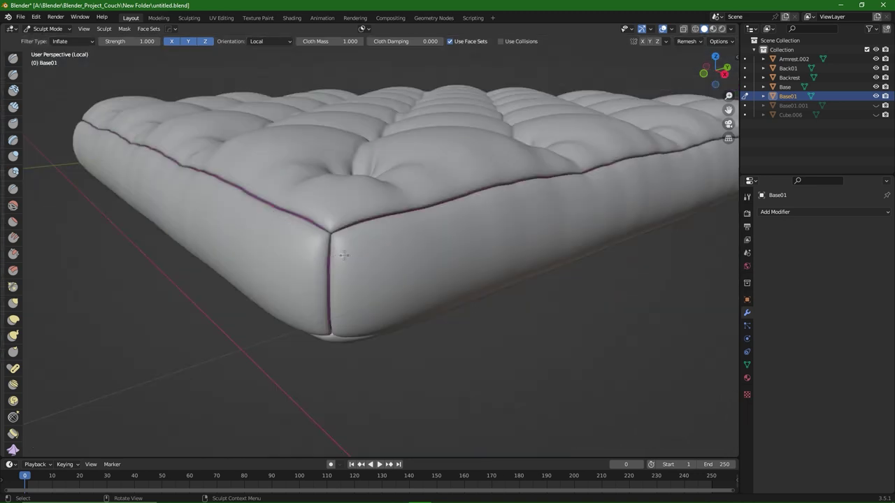
drag(354, 251, 379, 250)
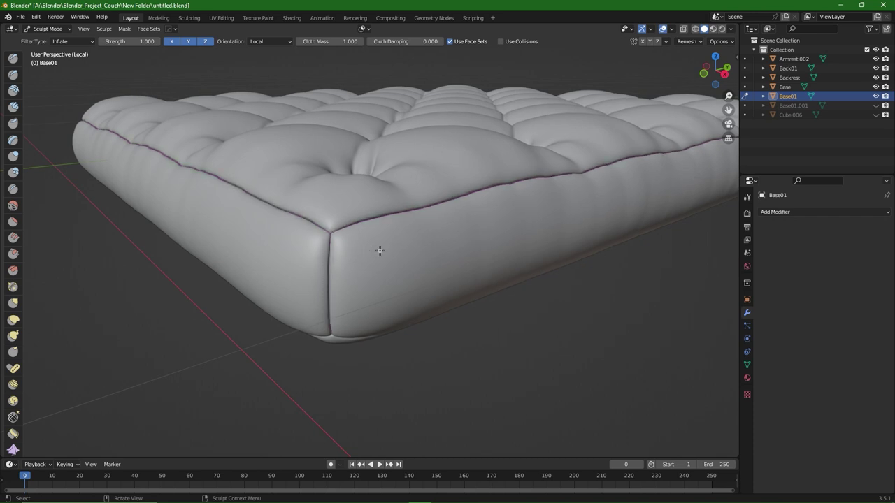
Step: Return to Object Mode, deselect the cushion and examine its border seams and corners from several angles
scroll(384, 247, down, 3)
mouse_move(418, 245)
middle_down()
mouse_move(372, 244)
mouse_move(388, 234)
mouse_move(424, 256)
middle_up()
scroll(387, 234, down, 3)
key(ctrl+Tab)
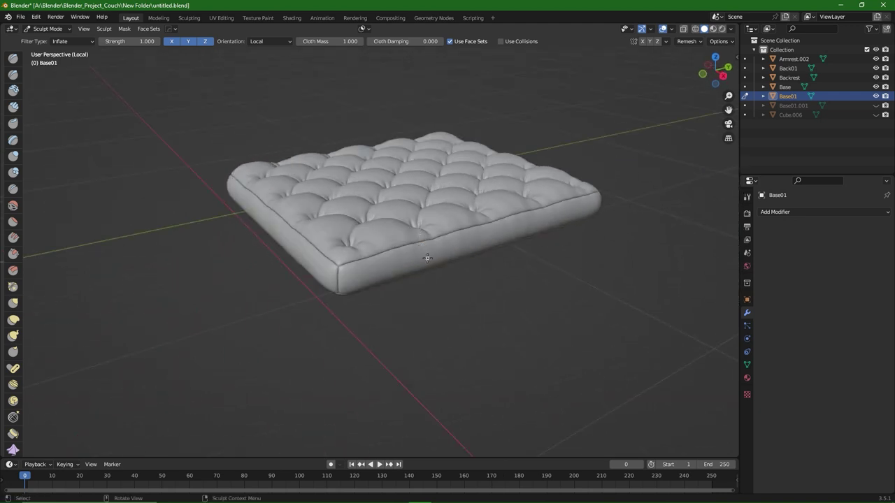
click(370, 267)
click(609, 285)
middle_drag(580, 278, 423, 240)
scroll(426, 244, up, 3)
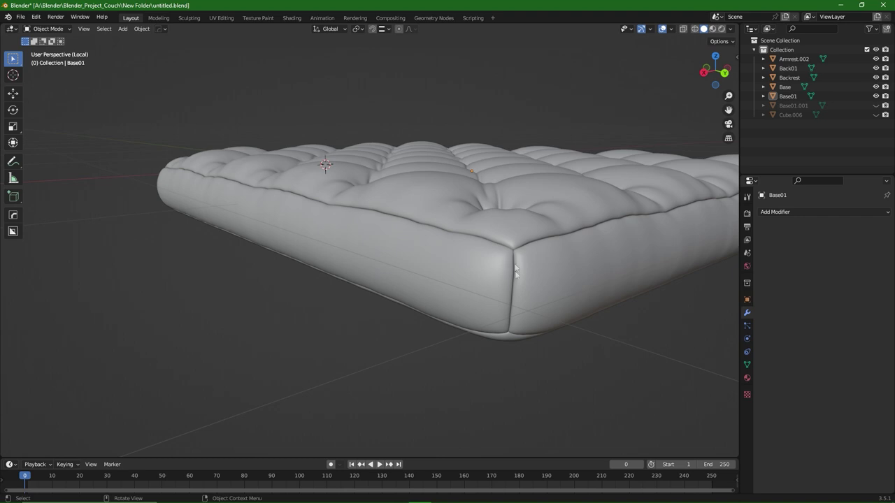
scroll(510, 288, down, 4)
middle_drag(395, 208, 517, 237)
Step: Leave local view, select Base01 and examine how the tufted cushion sits on the sofa
key(KP_Divide)
scroll(514, 239, up, 3)
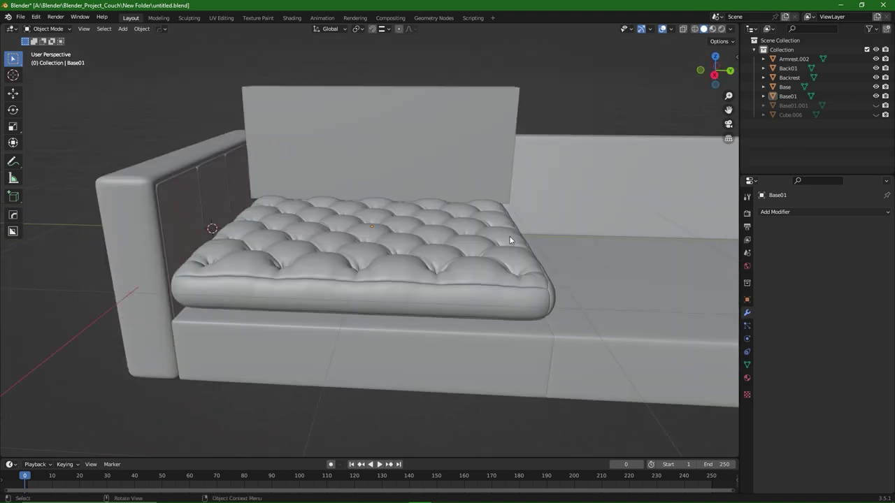
click(448, 259)
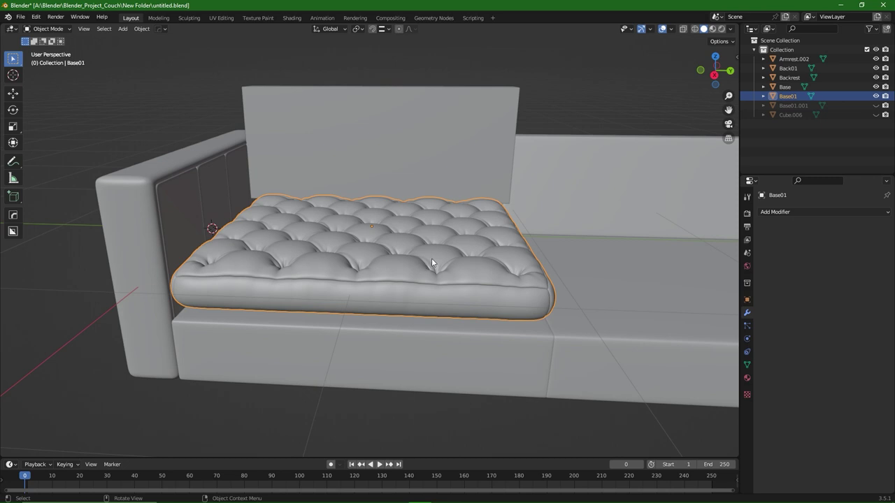
middle_drag(302, 225, 244, 218)
middle_drag(456, 233, 392, 257)
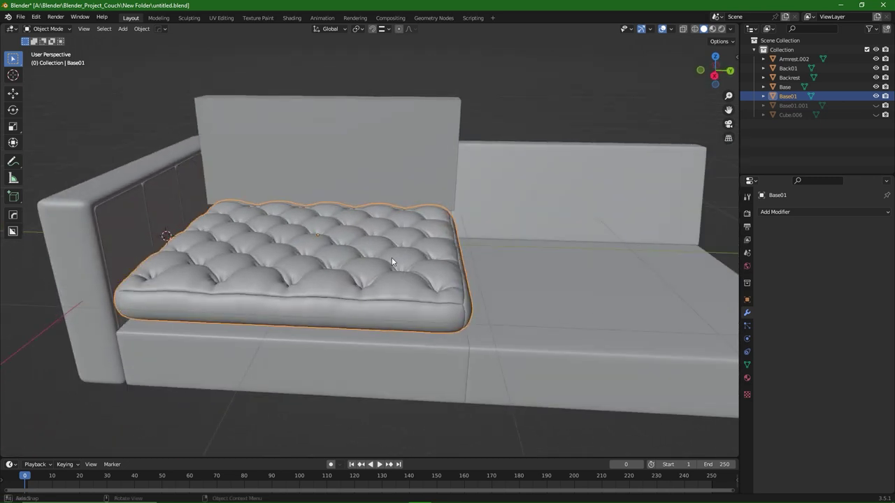
Step: Isolate the back cushion Back01 in local view, apply its transform and enter Edit Mode
click(338, 161)
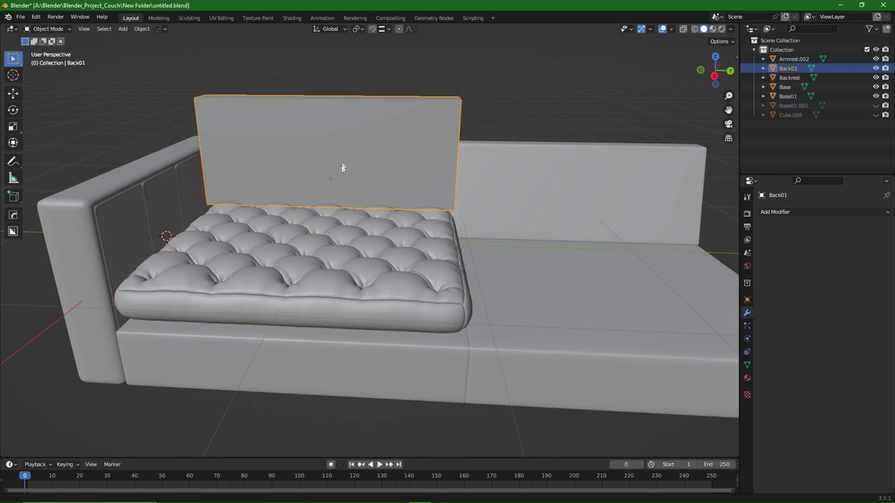
middle_drag(344, 168, 401, 230)
key(KP_Divide)
key(ctrl+a)
click(384, 232)
key(ctrl+Tab)
click(433, 231)
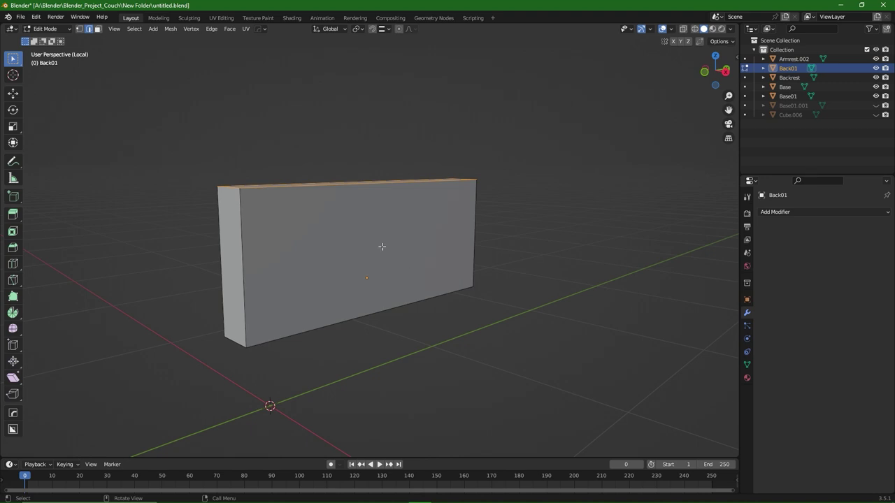
Step: Bevel all edges of the back cushion block with one segment, about 0.065 m wide
key(a)
key(ctrl+b)
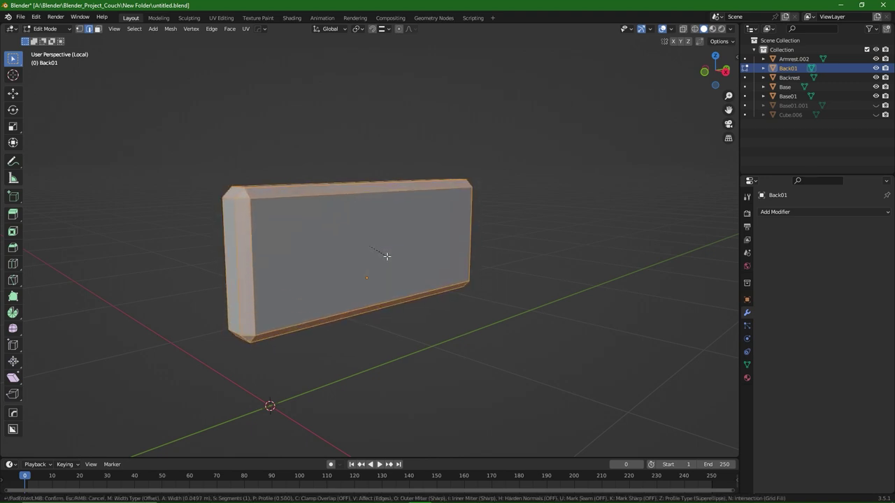
click(387, 256)
mouse_move(387, 256)
middle_down()
mouse_move(349, 244)
mouse_move(373, 249)
middle_up()
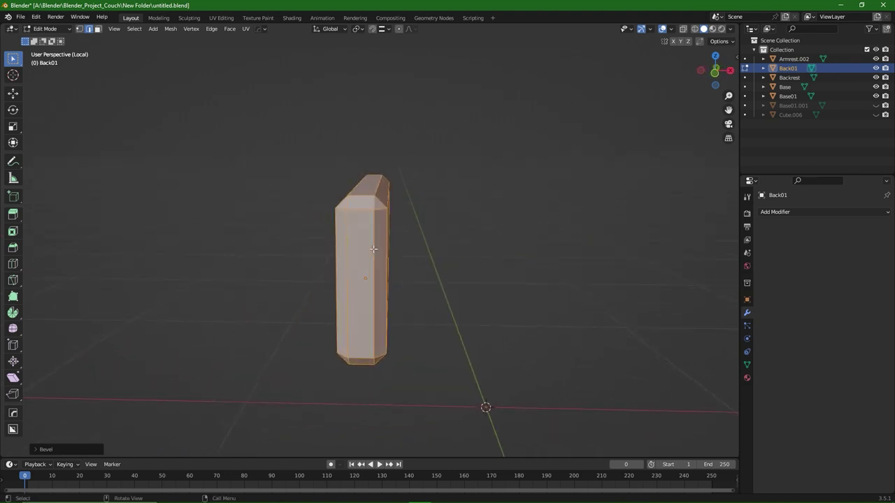
key(ctrl+z)
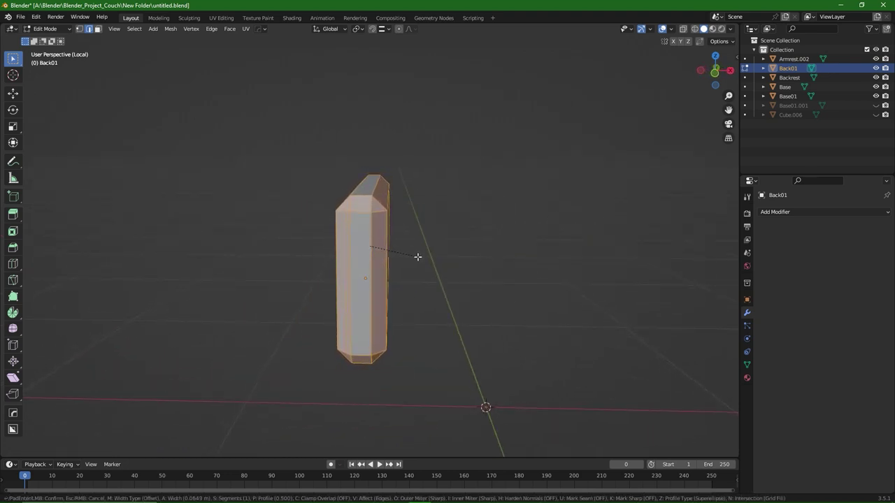
click(418, 257)
middle_drag(465, 245, 418, 251)
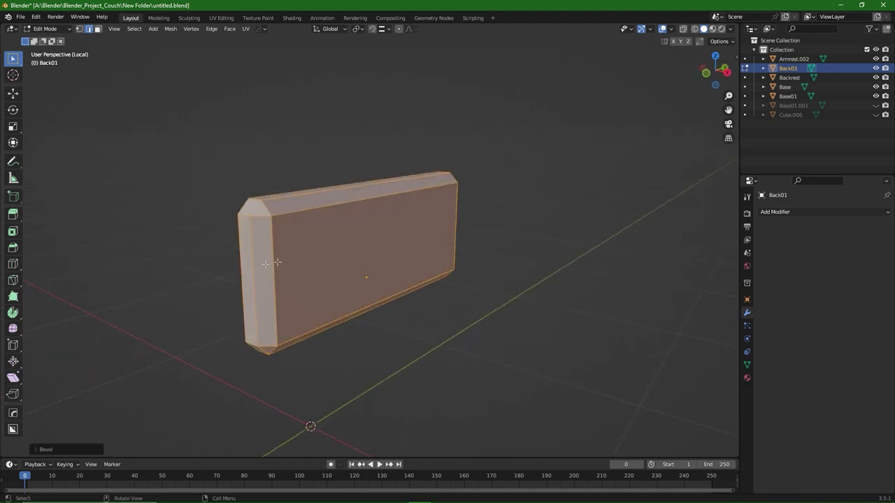
Step: Add seven evenly spaced horizontal loop cuts around the height of the back cushion, without sliding them
key(ctrl+r)
scroll(264, 272, up, 6)
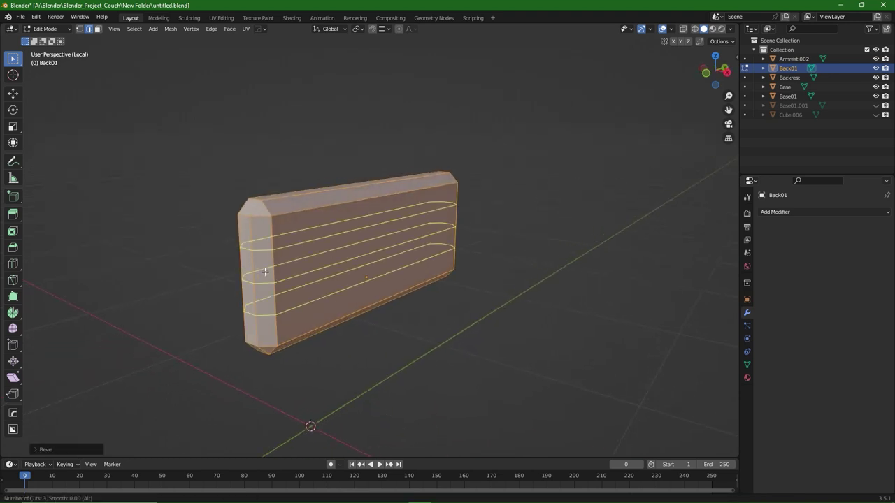
scroll(264, 272, up, 2)
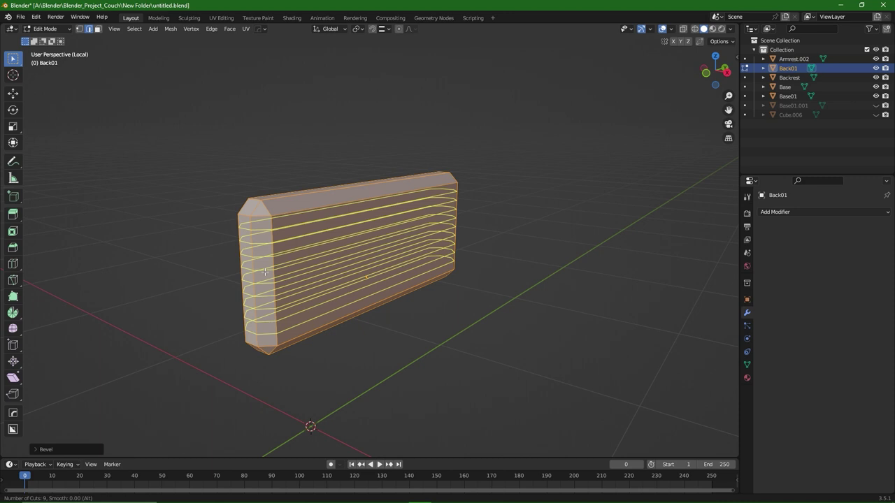
click(264, 272)
right_click(264, 272)
middle_drag(253, 266, 278, 263)
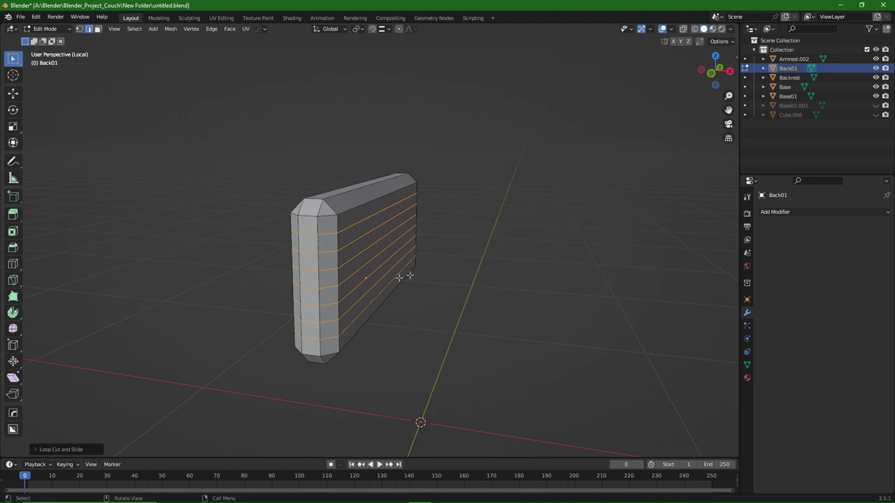
Step: Add 17 evenly spaced vertical loop cuts along the length of the back cushion, without sliding them
middle_drag(410, 273, 353, 249)
key(ctrl+r)
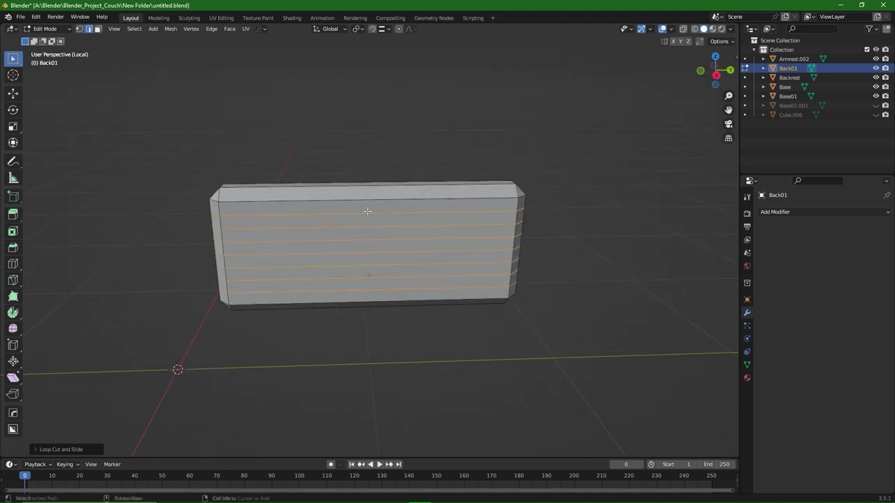
scroll(367, 209, up, 12)
scroll(367, 209, up, 2)
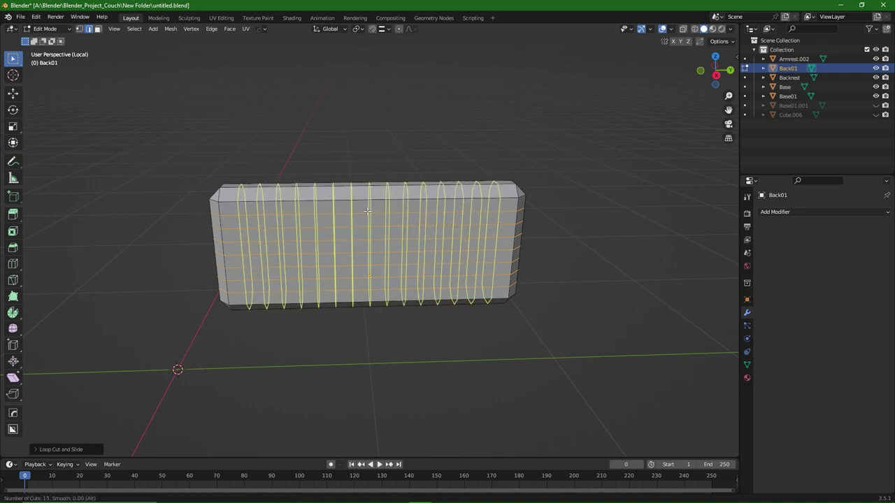
click(367, 211)
right_click(368, 211)
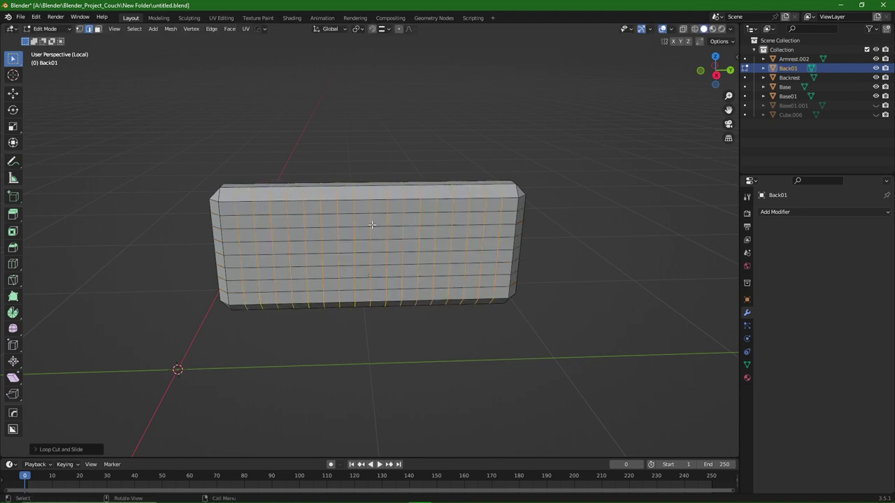
Step: Poke all gridded front faces of the Back01 cushion and convert the resulting triangles to quads
middle_drag(373, 225, 391, 246)
key(Tab)
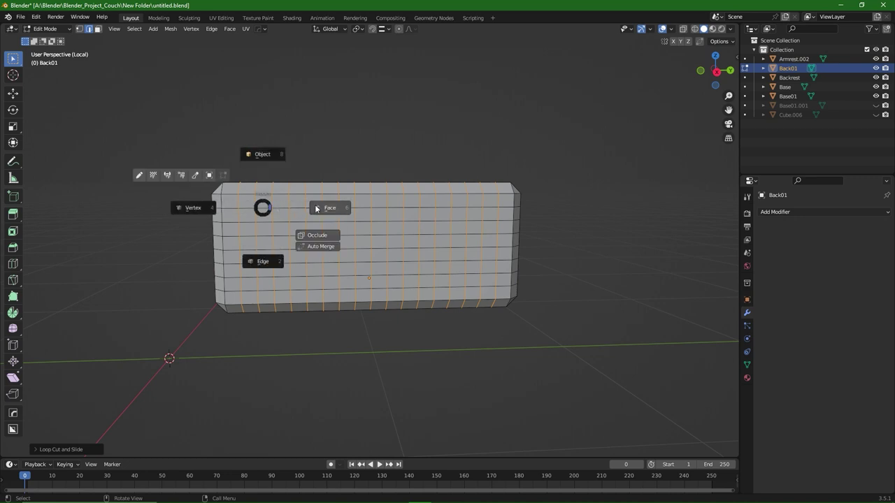
click(316, 208)
drag(227, 201, 504, 292)
middle_drag(496, 290, 475, 286)
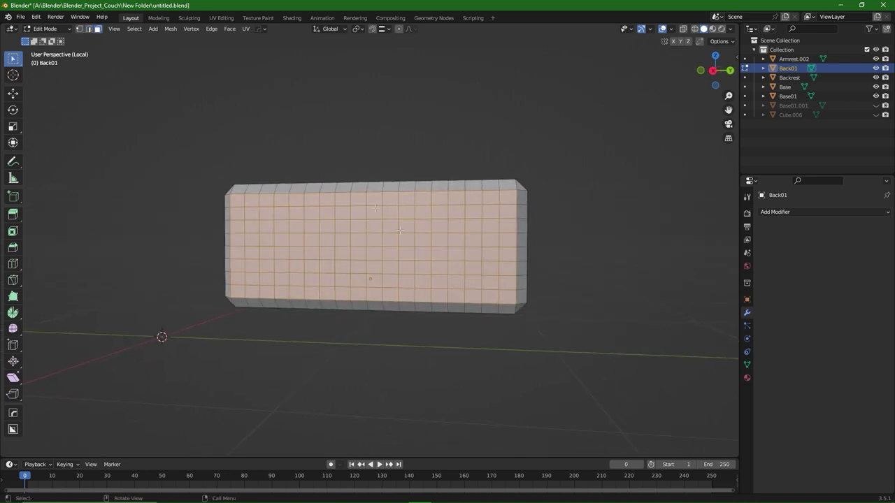
click(230, 29)
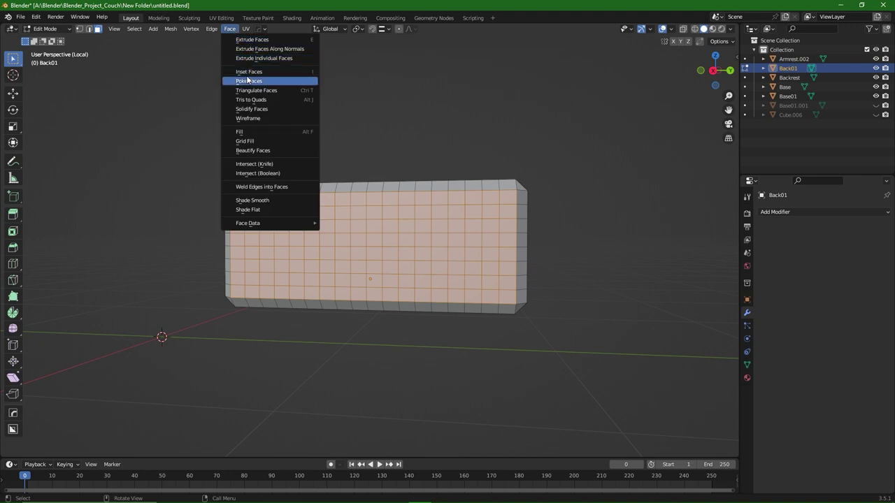
click(249, 81)
click(232, 29)
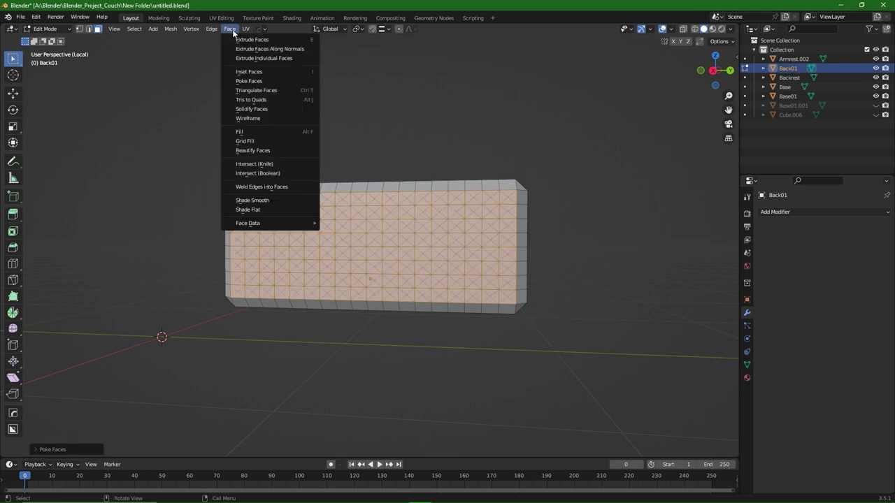
click(255, 99)
Step: Switch to vertex selection and leave local view so the whole couch is shown around the back cushion
middle_drag(377, 244, 349, 239)
key(Tab)
click(285, 265)
scroll(365, 269, down, 2)
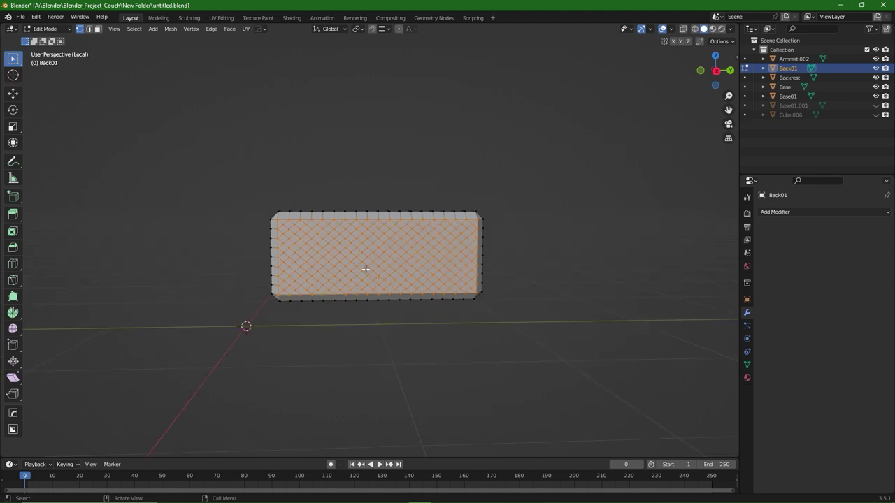
key(KP_Divide)
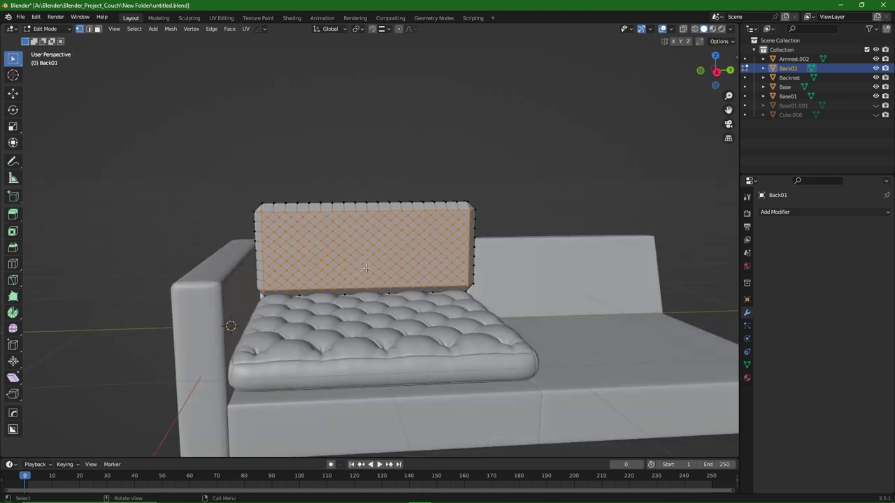
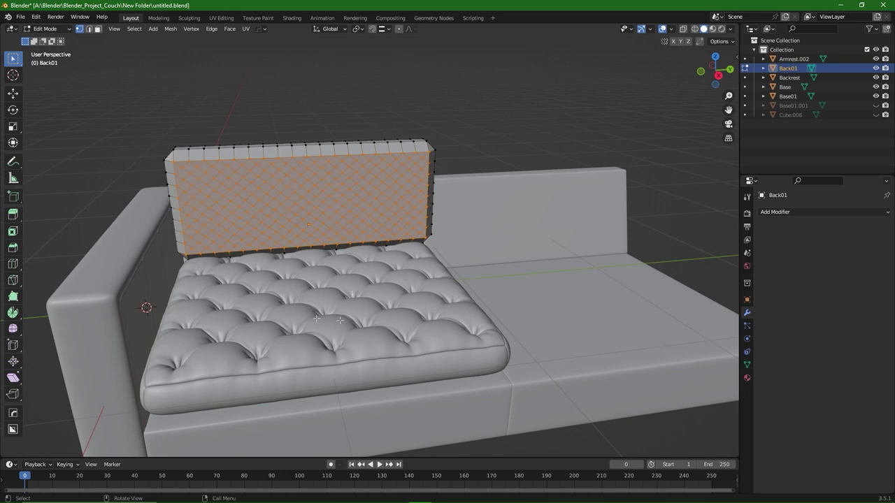
Step: Select evenly staggered vertices across the back cushion's front in alternating rows and bevel them into small square faces
middle_drag(289, 236, 337, 280)
scroll(286, 221, up, 2)
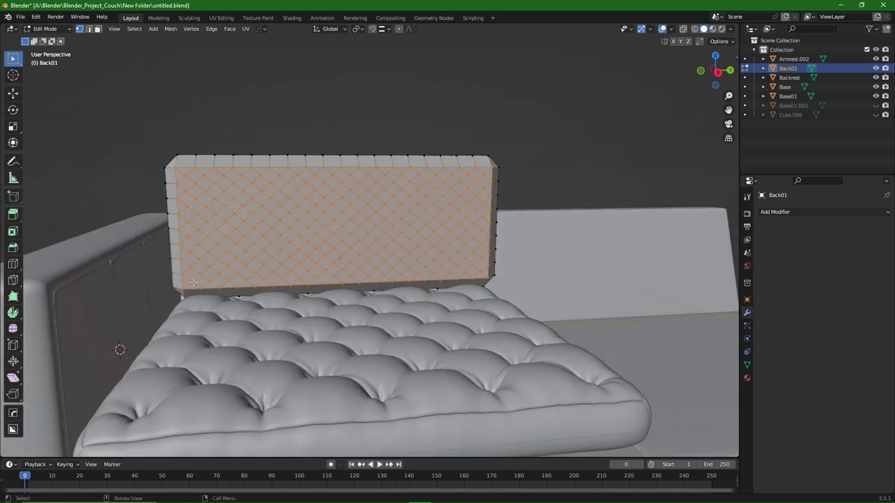
middle_drag(239, 295, 246, 297)
click(193, 280)
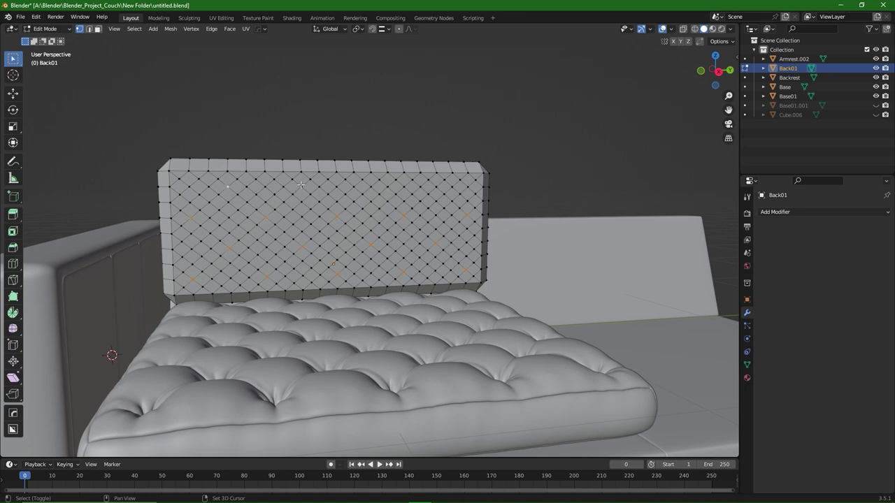
middle_drag(437, 244, 458, 244)
scroll(387, 227, up, 3)
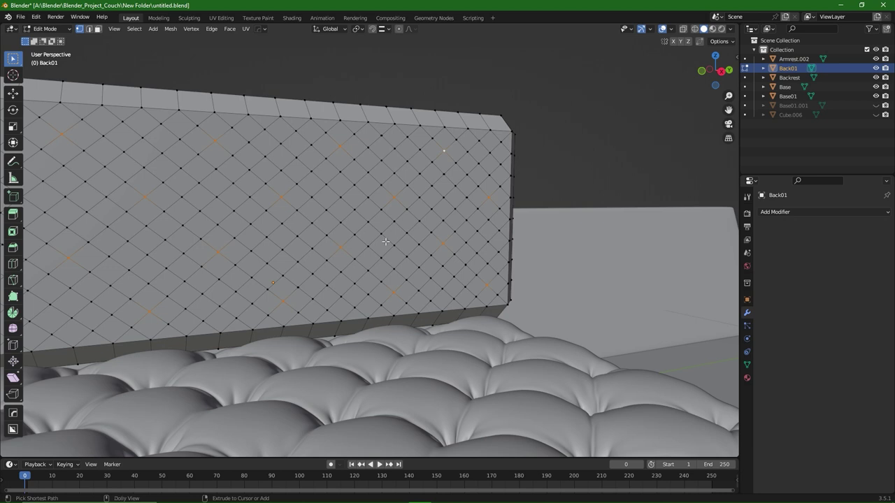
key(ctrl+shift+b)
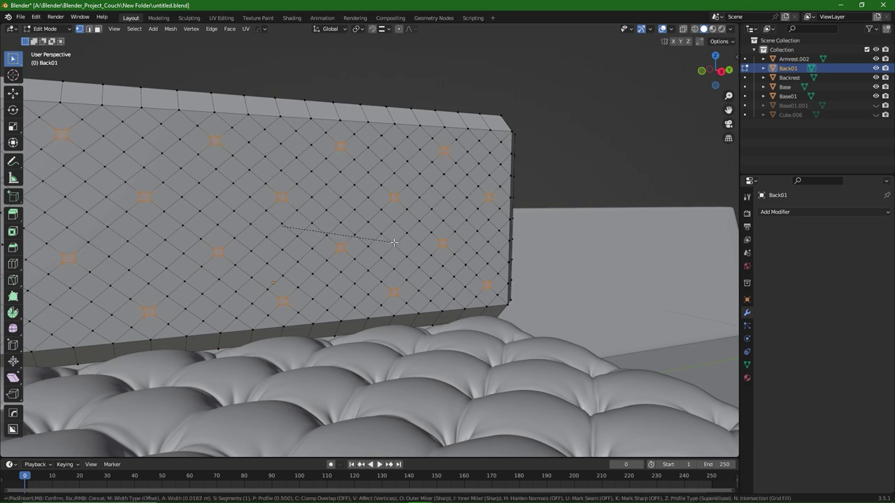
click(397, 244)
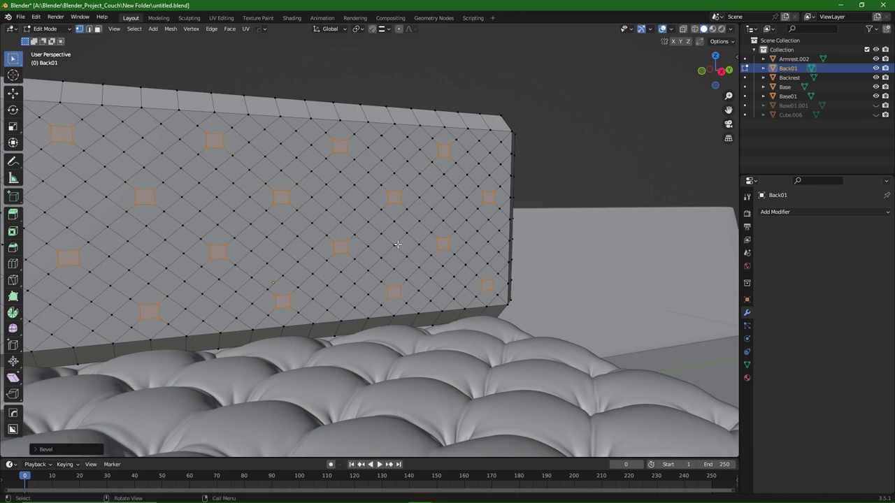
Step: Inset the small square tuft faces slightly in face selection mode
key(ctrl+Tab)
click(448, 249)
key(i)
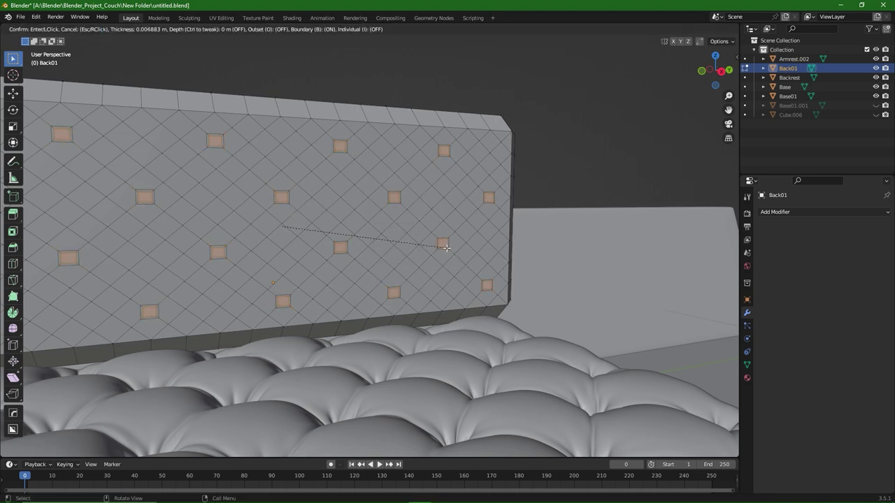
click(445, 247)
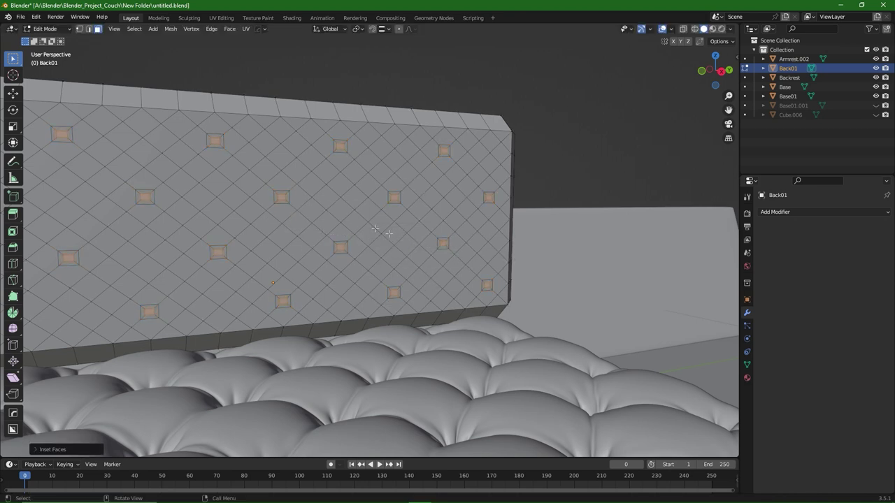
Step: Add a Subdivision Surface modifier to the back cushion in Object Mode with 3 viewport levels
middle_drag(420, 245, 349, 235)
key(ctrl+Tab)
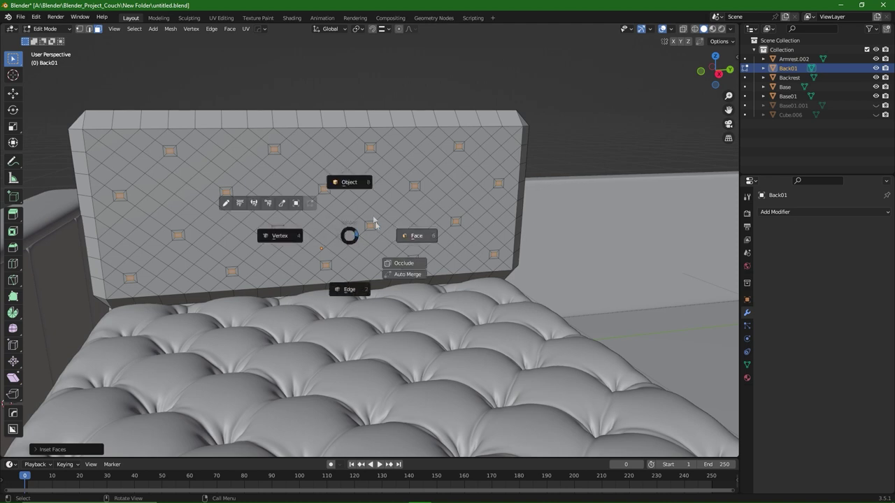
click(357, 186)
click(772, 212)
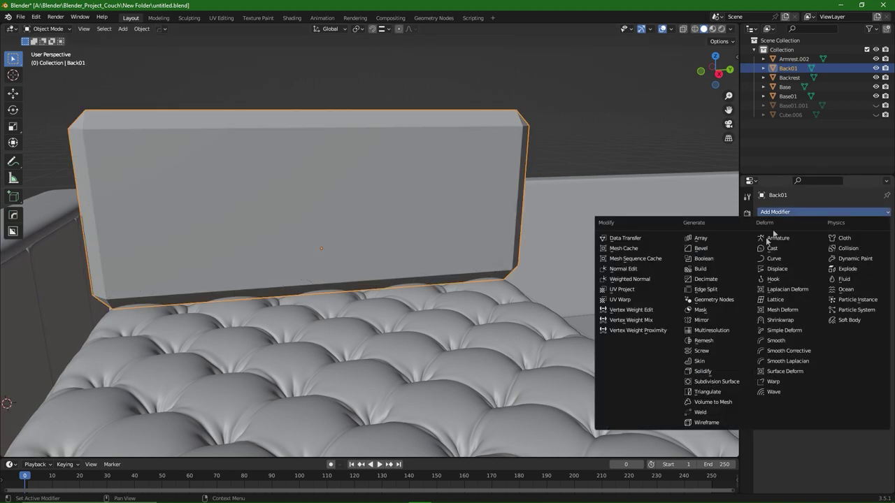
click(712, 381)
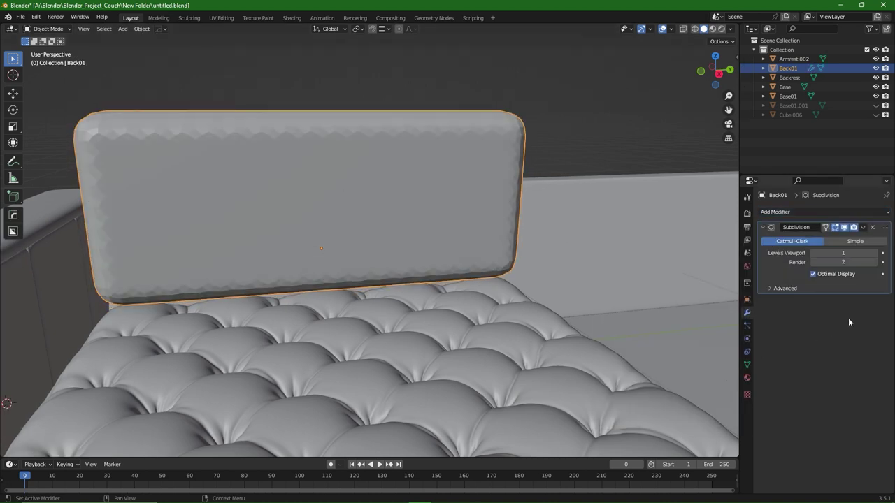
click(873, 253)
click(873, 254)
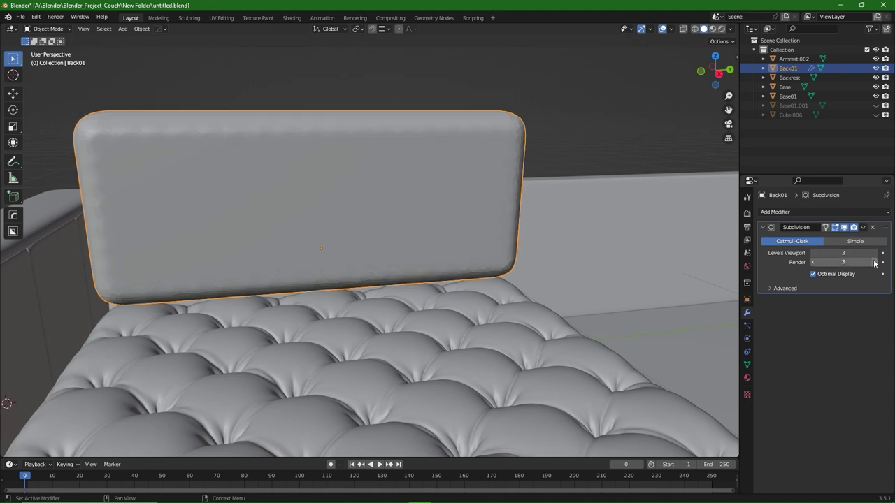
Step: Apply the Subdivision modifier and shade the back cushion smooth
click(864, 228)
click(832, 237)
scroll(578, 208, down, 2)
middle_drag(576, 210, 514, 209)
right_click(504, 202)
click(467, 205)
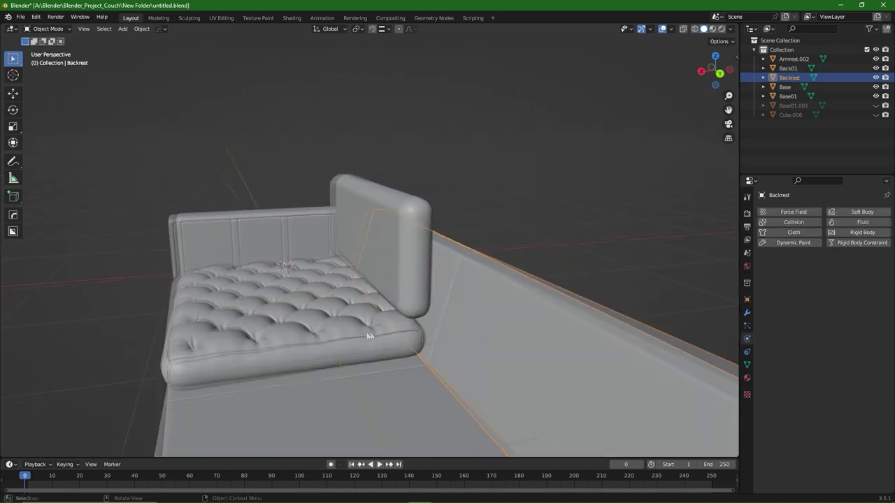
Step: Lower the tufted seat cushion Base01 along the Z axis onto the couch base
middle_drag(370, 333, 312, 322)
click(372, 273)
click(312, 322)
key(g)
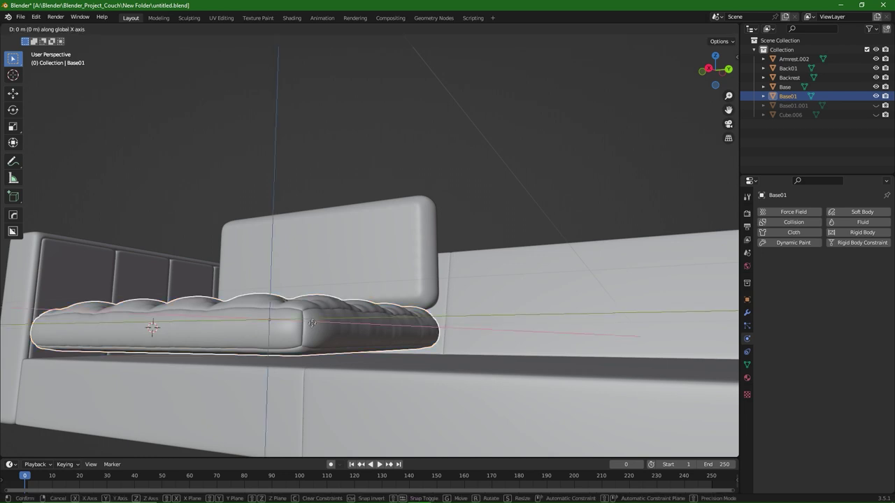
key(z)
click(312, 333)
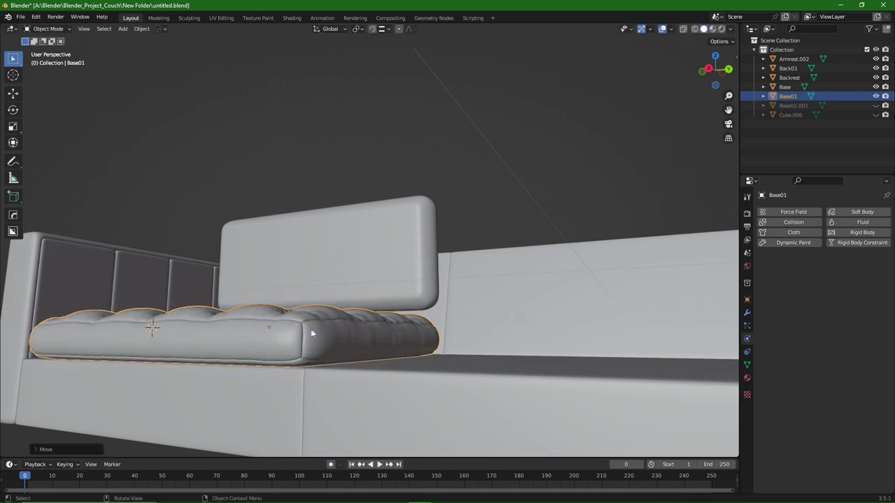
Step: Put the Back01 cushion in Sculpt Mode and create a face set from its Edit Mode selection
middle_drag(313, 335, 354, 282)
click(354, 282)
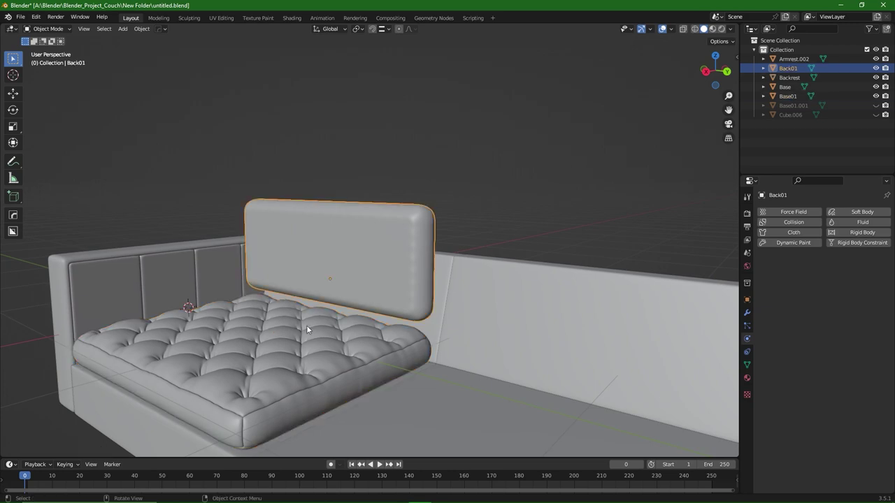
key(KP_1)
middle_drag(320, 323, 409, 303)
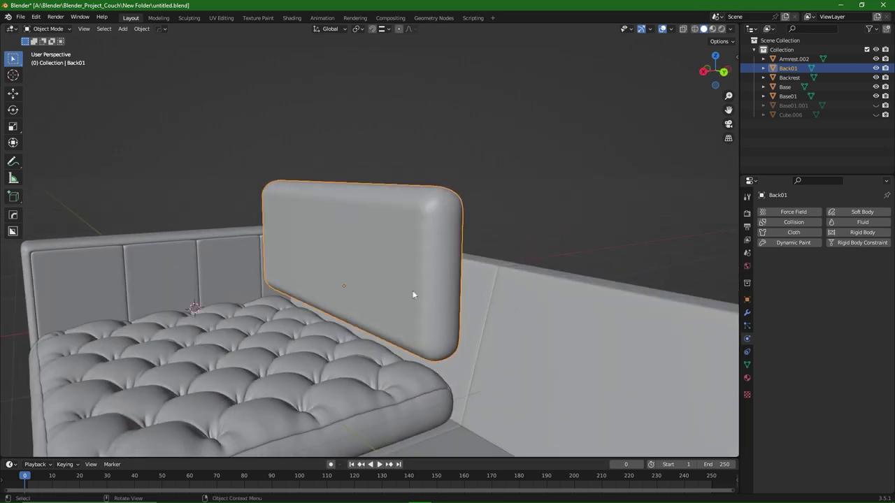
middle_drag(374, 256, 378, 282)
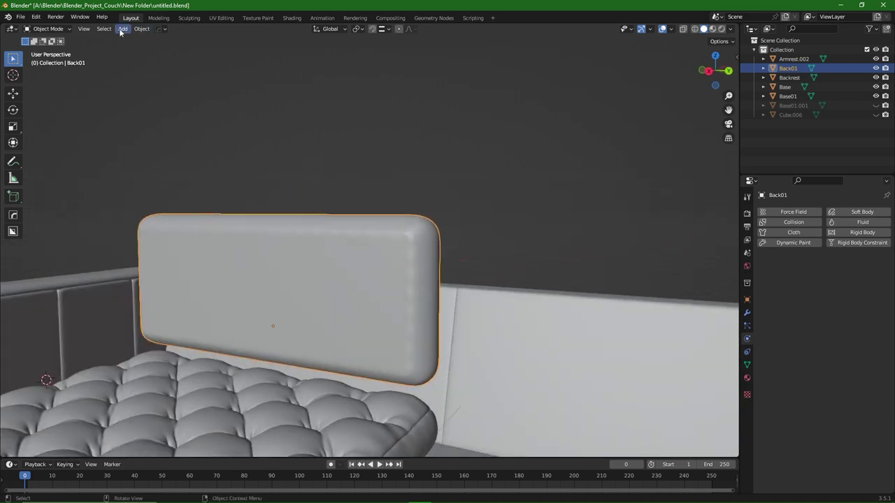
click(48, 29)
click(43, 60)
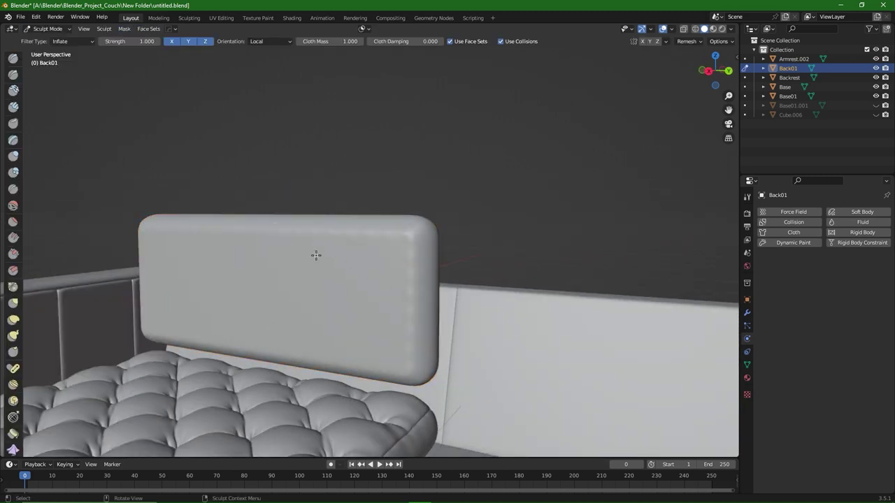
click(148, 29)
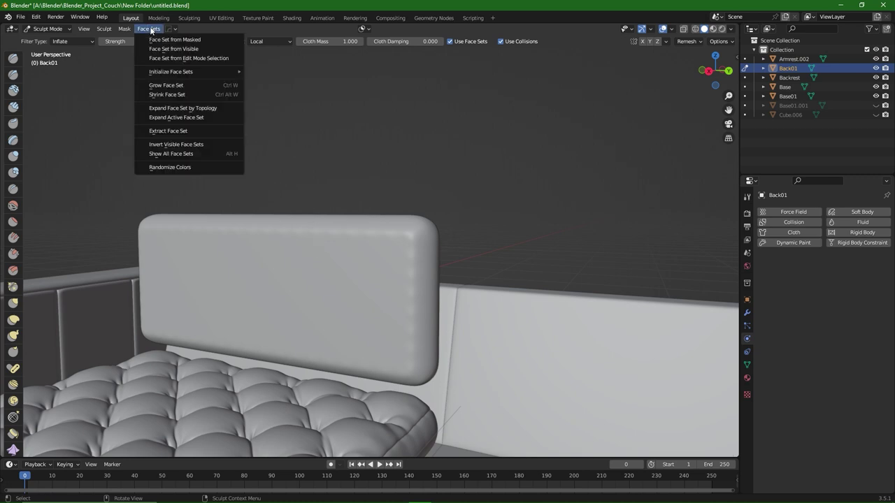
click(204, 59)
Step: Inflate the back cushion around its tuft points with the Cloth Filter at strength 1.000, respecting face sets
scroll(444, 245, up, 7)
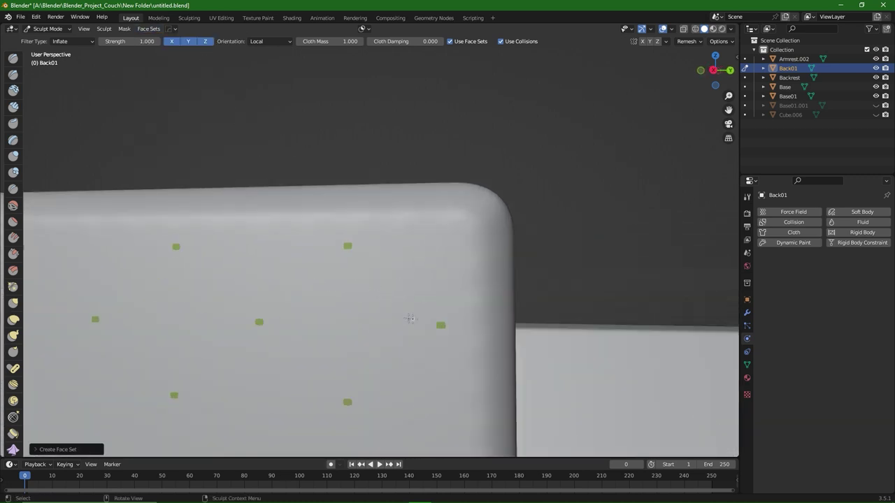
shift+middle_drag(444, 244, 452, 229)
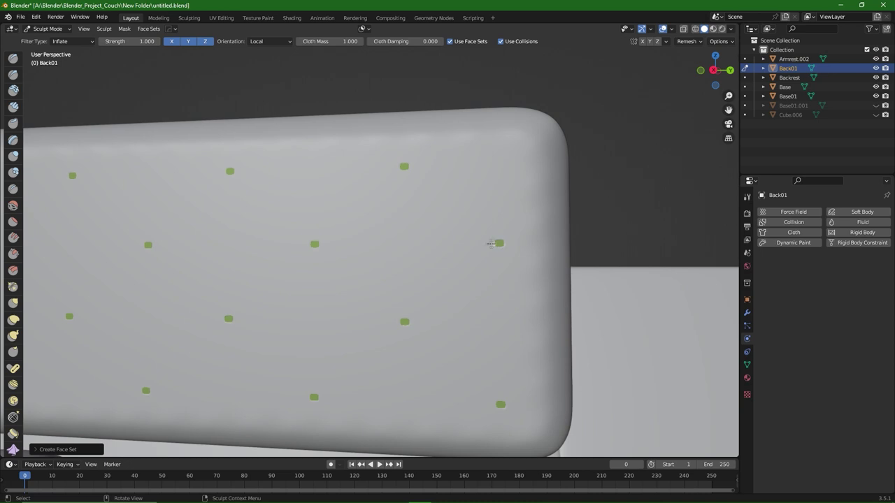
drag(492, 243, 441, 248)
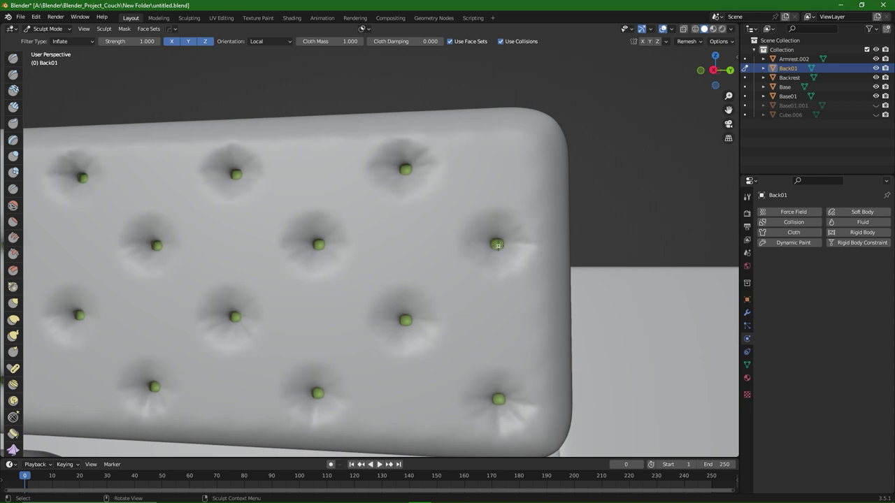
scroll(455, 253, down, 4)
middle_drag(448, 280, 424, 302)
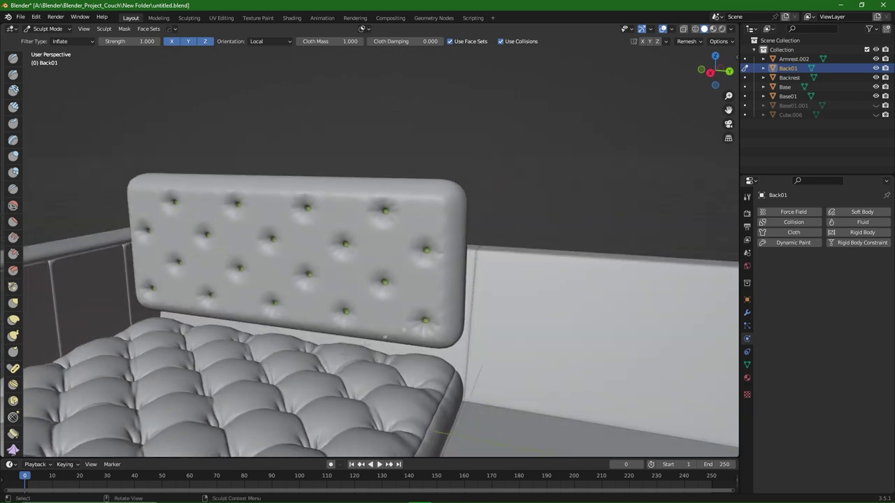
Step: Try further Inflate passes of the Cloth Filter on the back cushion and undo them
middle_drag(315, 373, 376, 298)
drag(387, 280, 312, 283)
key(ctrl+z)
scroll(366, 283, up, 4)
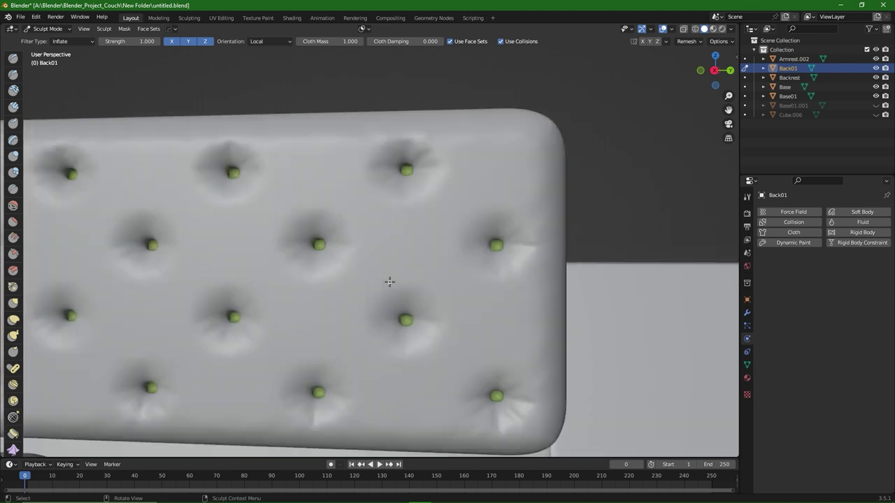
drag(355, 322, 311, 305)
scroll(326, 299, down, 2)
key(ctrl+z)
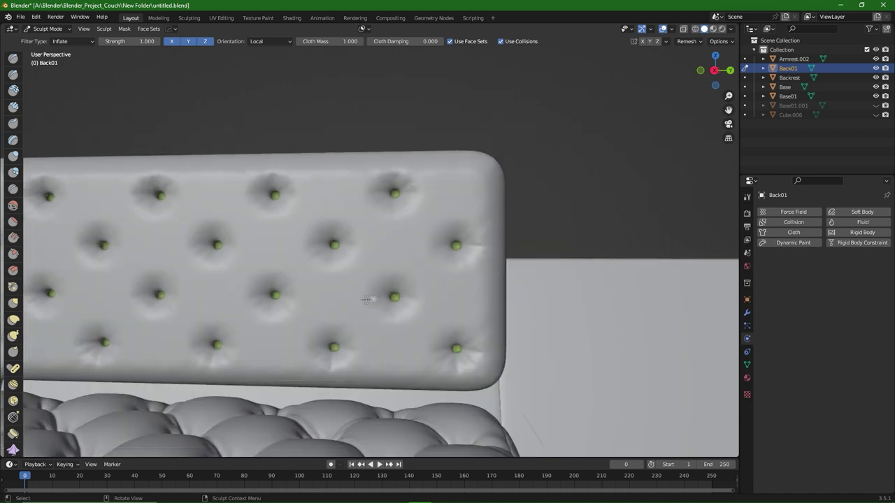
Step: Deepen the back cushion's tufting and folds with another Inflate pass of the Cloth Filter
mouse_move(366, 299)
mouse_down()
mouse_move(311, 305)
mouse_move(372, 299)
mouse_move(336, 304)
mouse_move(364, 302)
mouse_move(346, 293)
mouse_move(388, 296)
mouse_move(342, 294)
mouse_move(364, 293)
mouse_up()
scroll(350, 294, down, 2)
key(ctrl+z)
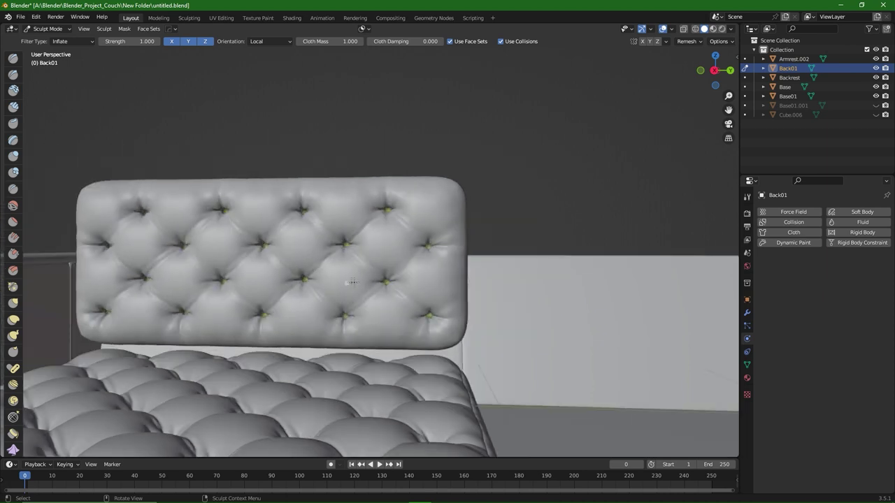
middle_drag(360, 282, 279, 280)
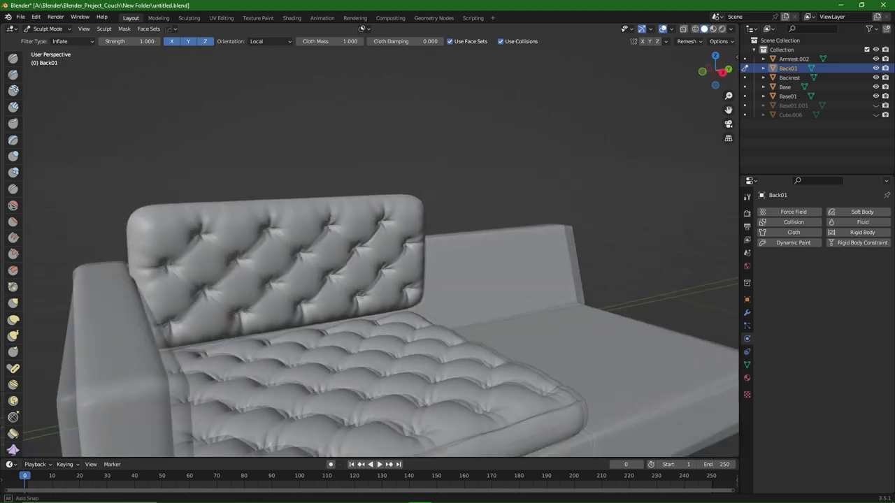
middle_drag(419, 283, 390, 291)
scroll(328, 286, up, 3)
scroll(364, 290, down, 2)
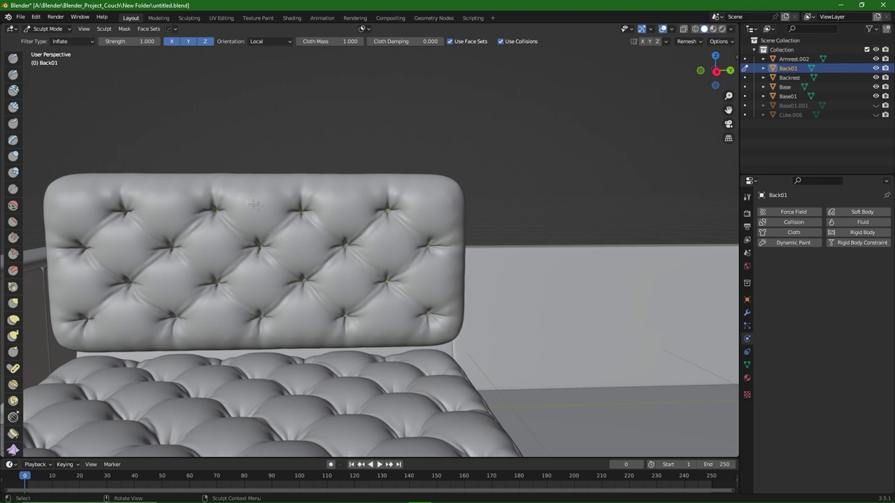
Step: Return the back cushion to Object Mode and add Collision physics to the Backrest object
key(ctrl+Tab)
click(227, 210)
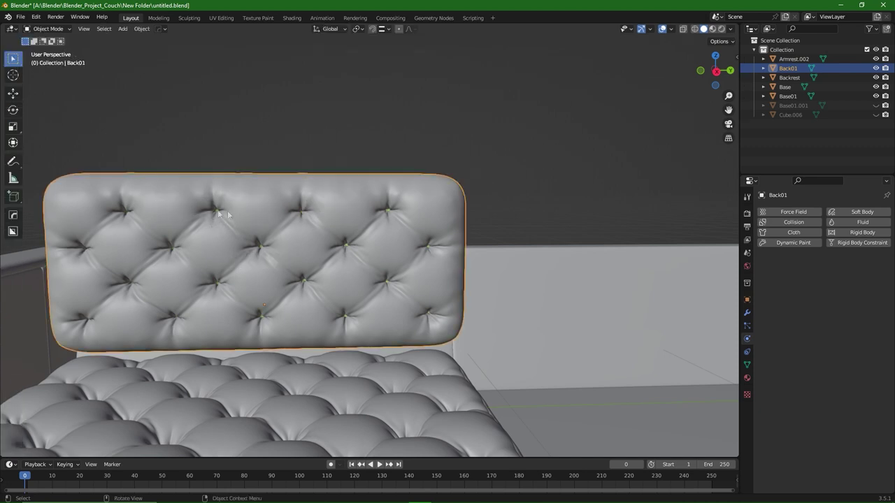
scroll(339, 221, down, 2)
middle_drag(359, 222, 315, 225)
click(477, 267)
middle_drag(475, 266, 462, 253)
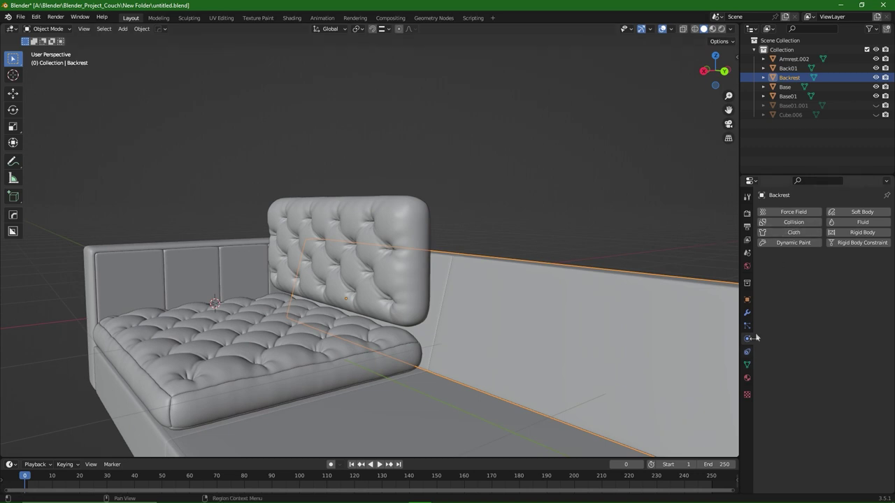
click(793, 221)
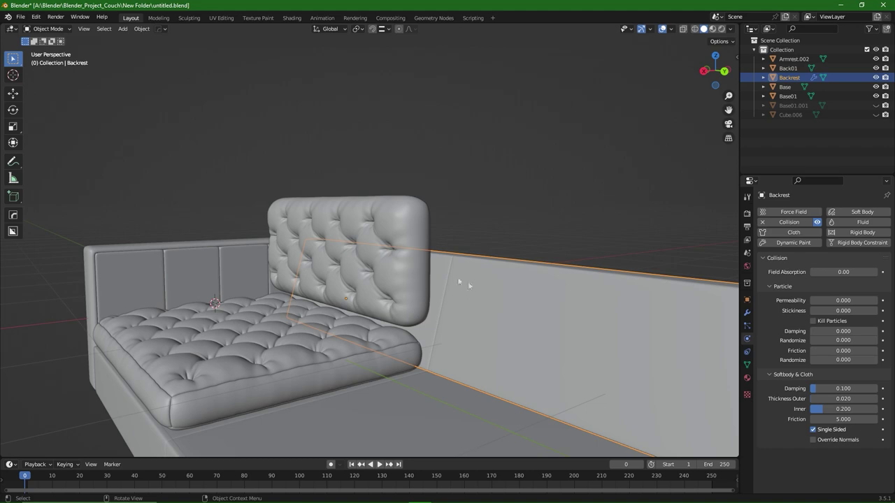
Step: Rotate the Back01 cushion by about -16.7° in a wireframe front view so it leans like the backrest
click(390, 229)
middle_drag(357, 271, 474, 277)
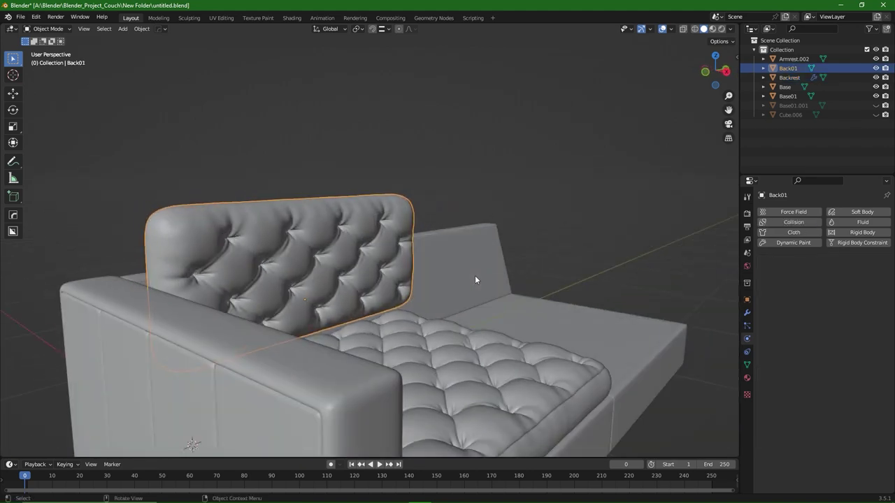
key(KP_1)
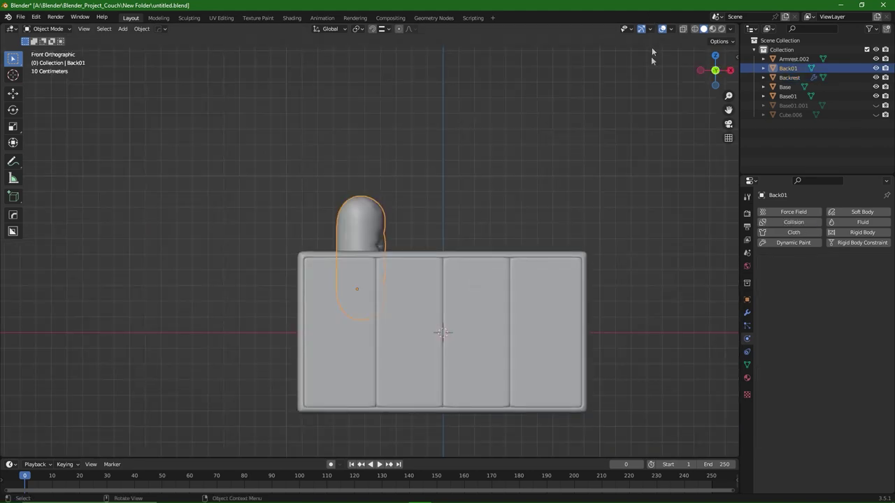
click(695, 31)
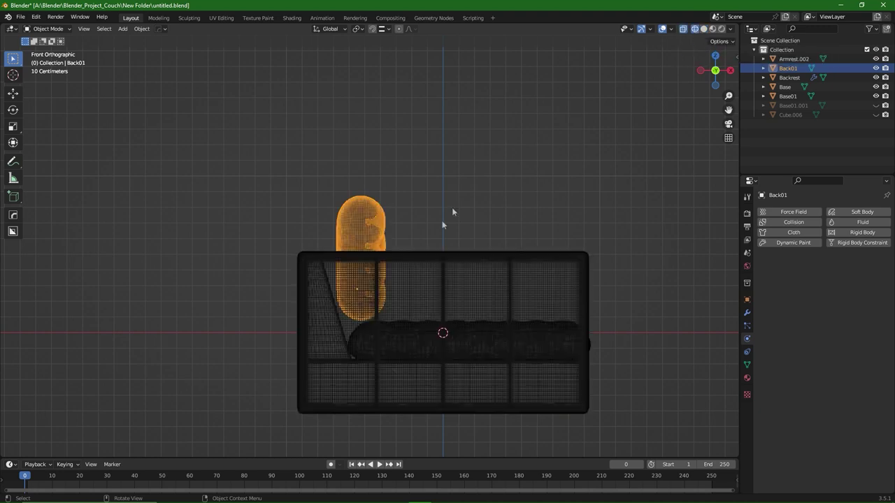
key(r)
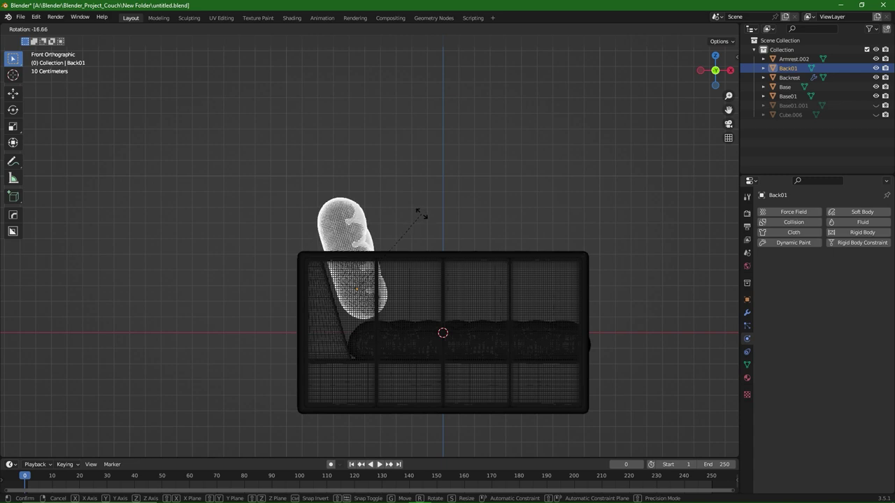
click(421, 214)
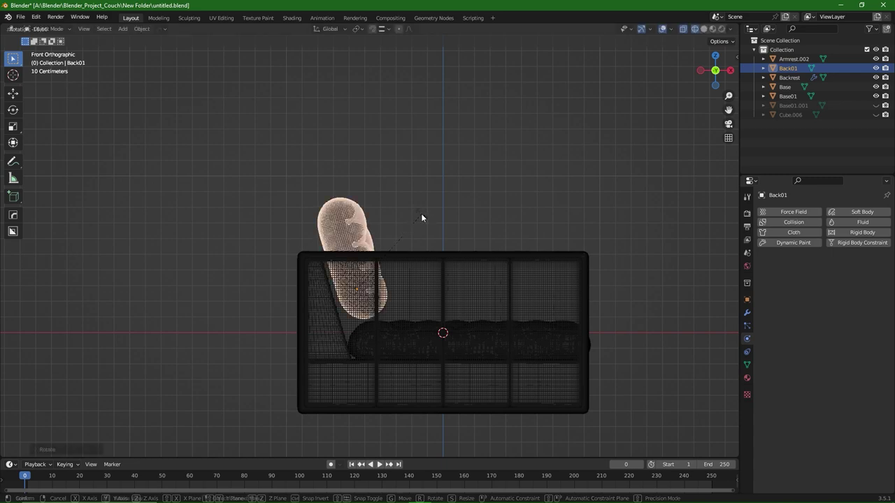
scroll(328, 233, up, 4)
mouse_move(405, 241)
middle_down()
mouse_move(372, 249)
mouse_move(419, 249)
middle_up()
scroll(415, 244, down, 5)
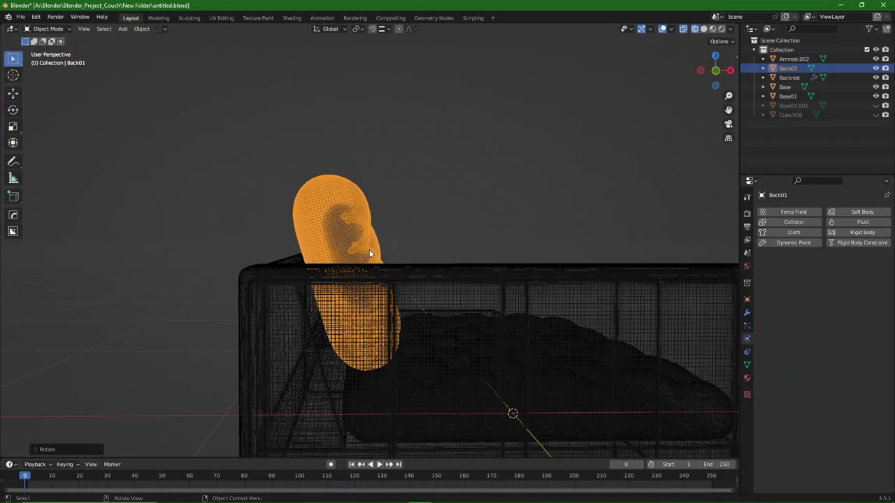
key(s)
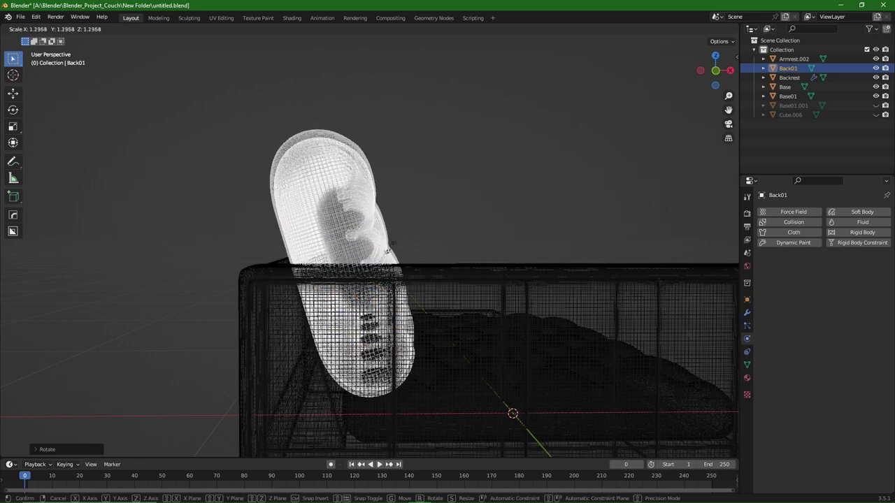
key(x)
key(x)
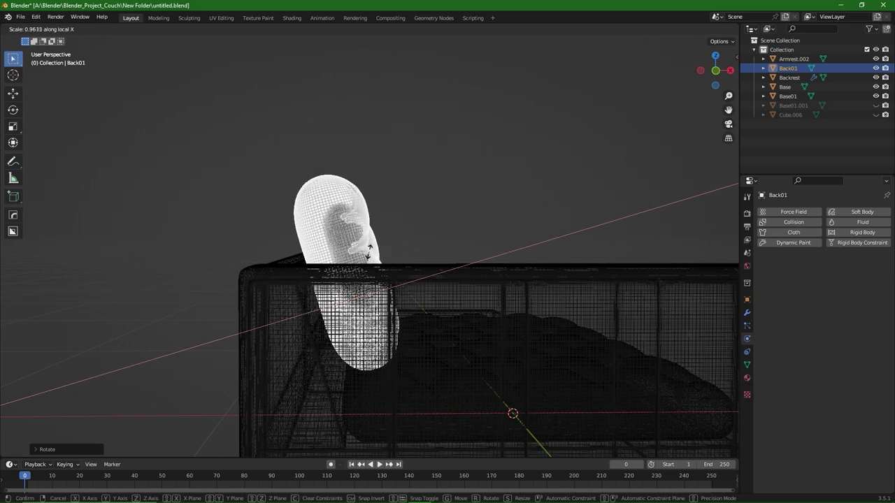
click(368, 260)
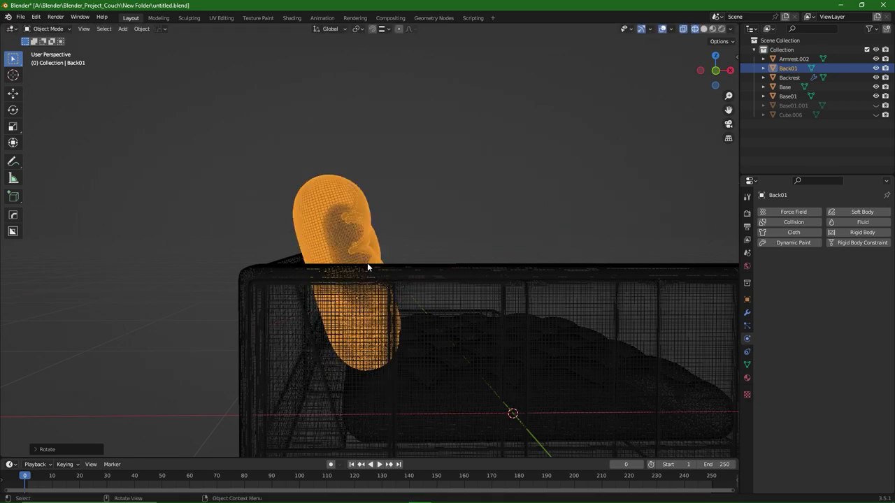
Step: Scale the back cushion along its local X axis to about 0.81 in the front view to make it thinner
key(KP_1)
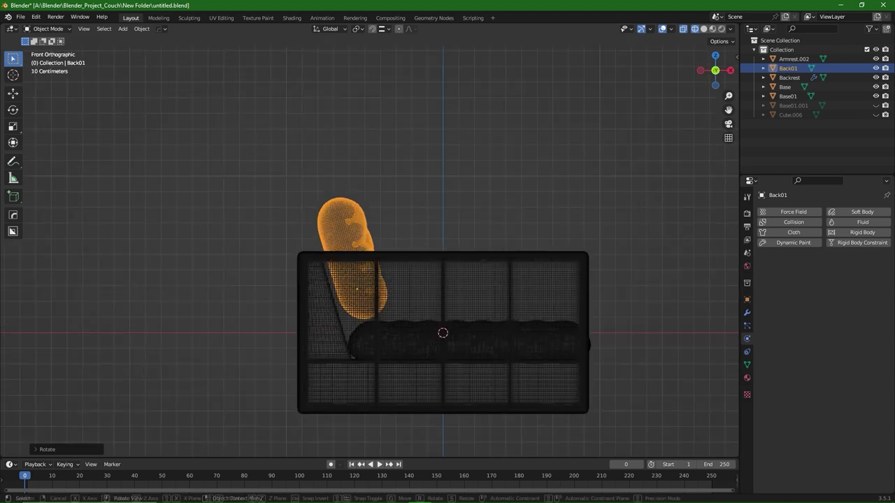
key(s)
key(x)
key(x)
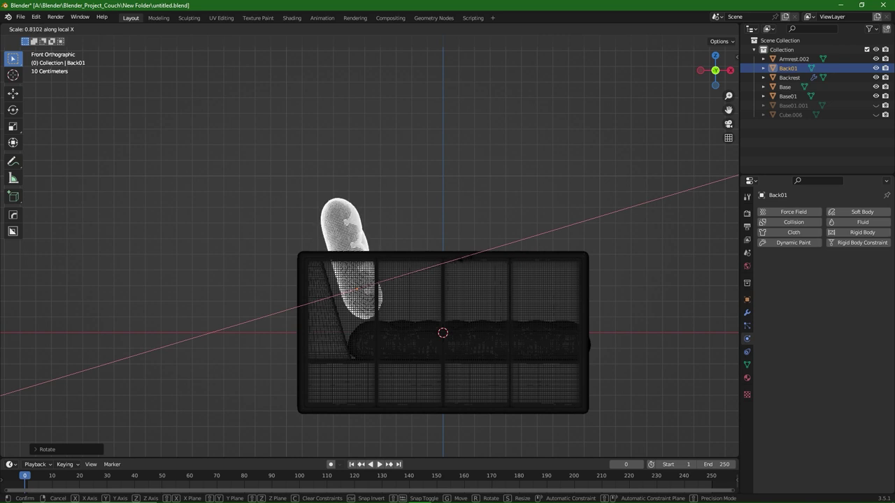
click(466, 262)
Step: Move the back cushion about -0.027 m in X and -0.051 m in Z so it rests against the backrest
middle_drag(465, 261, 483, 256)
key(KP_1)
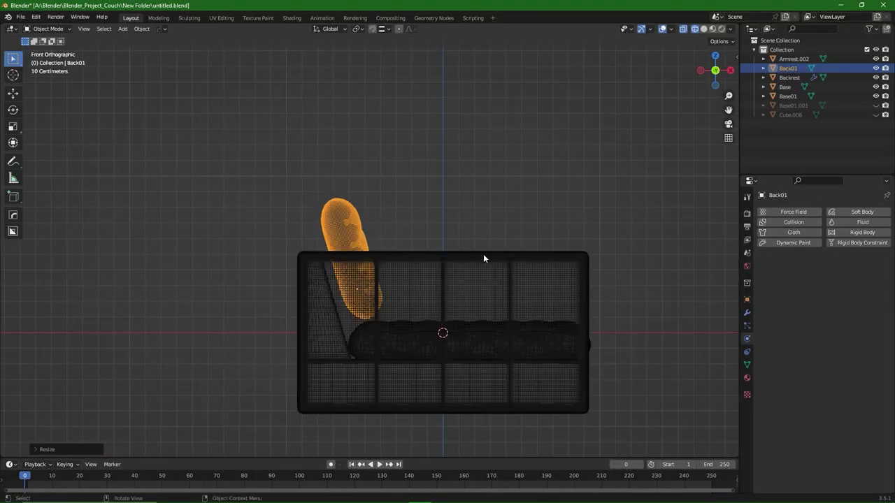
key(g)
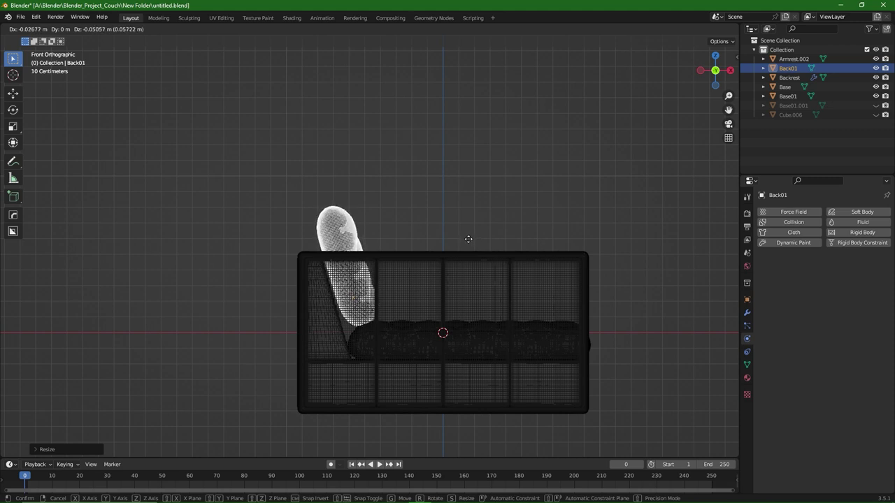
click(469, 239)
middle_drag(505, 247, 405, 262)
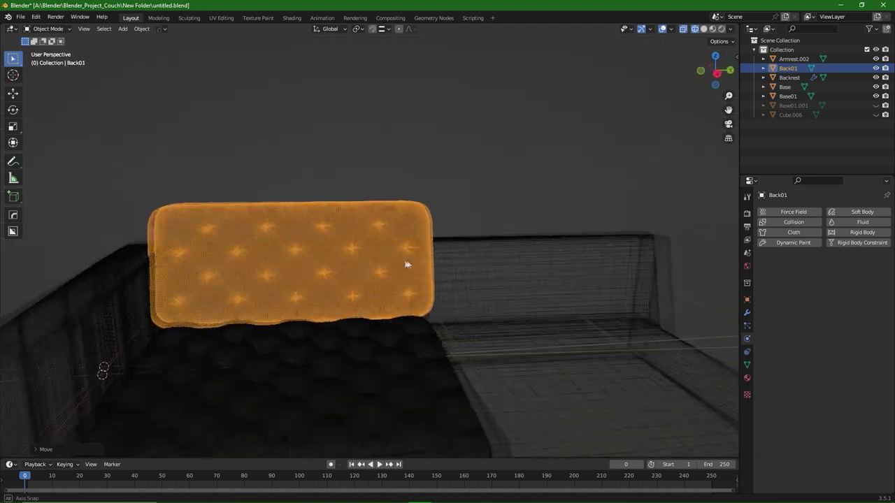
Step: Return the viewport to solid shading and put the Back01 cushion in Sculpt Mode
key(Tab)
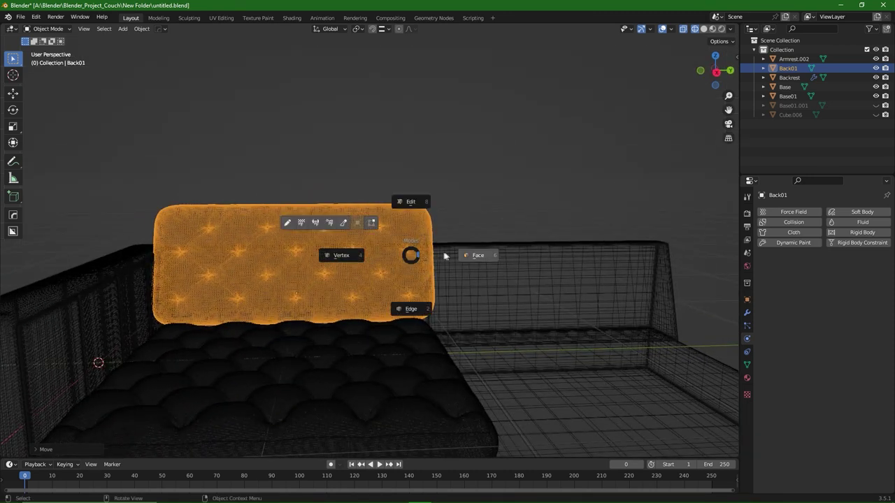
click(704, 29)
middle_drag(568, 135, 399, 301)
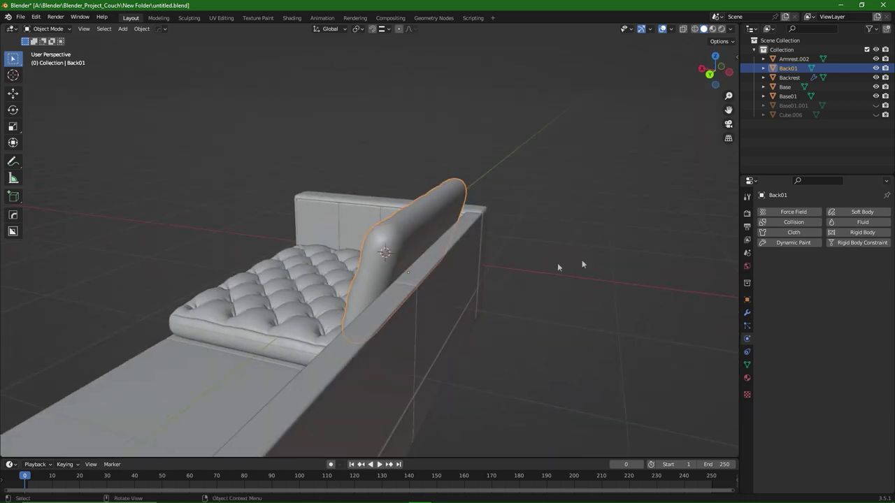
click(422, 294)
click(407, 243)
key(ctrl+Tab)
click(402, 313)
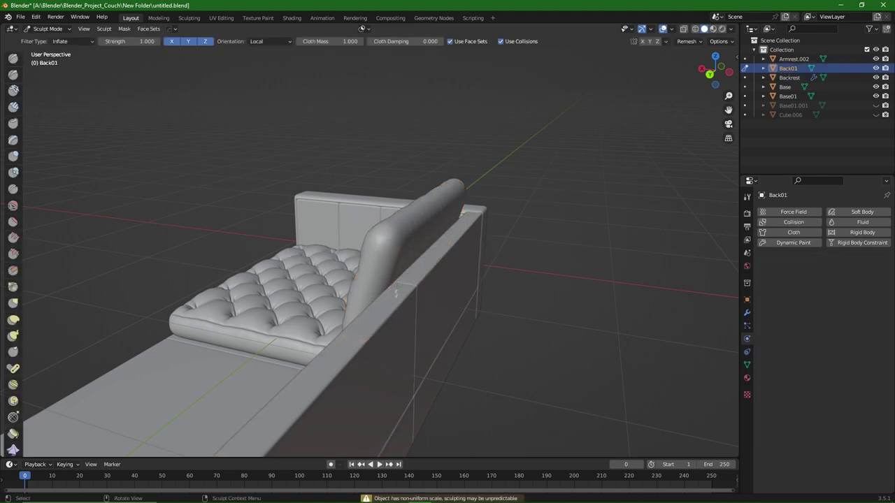
Step: Box-mask the back cushion from the side, leaving only the upper rear strip above the backrest unmasked
middle_drag(439, 244, 475, 228)
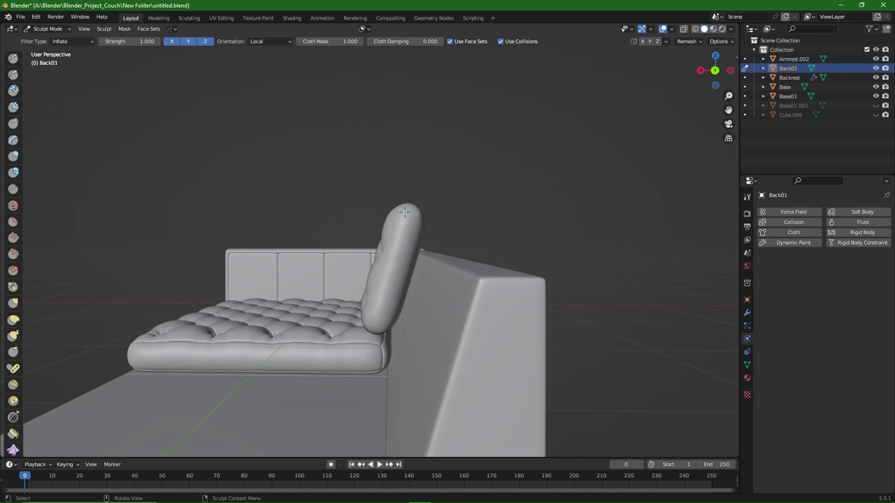
click(13, 395)
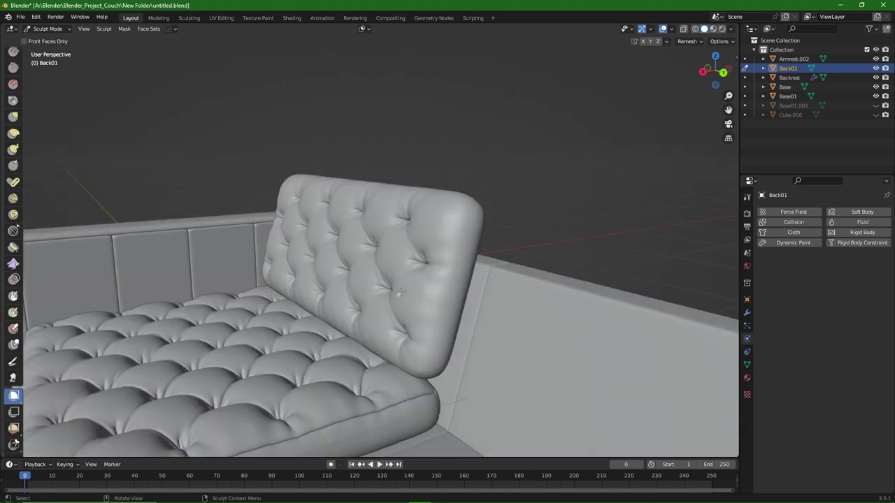
middle_drag(408, 284, 444, 277)
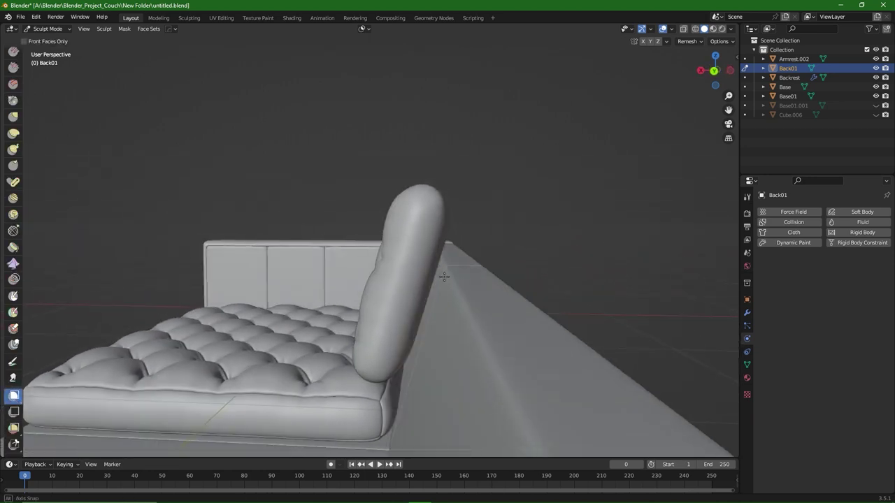
drag(426, 124, 310, 456)
middle_drag(503, 339, 427, 235)
middle_drag(510, 328, 527, 319)
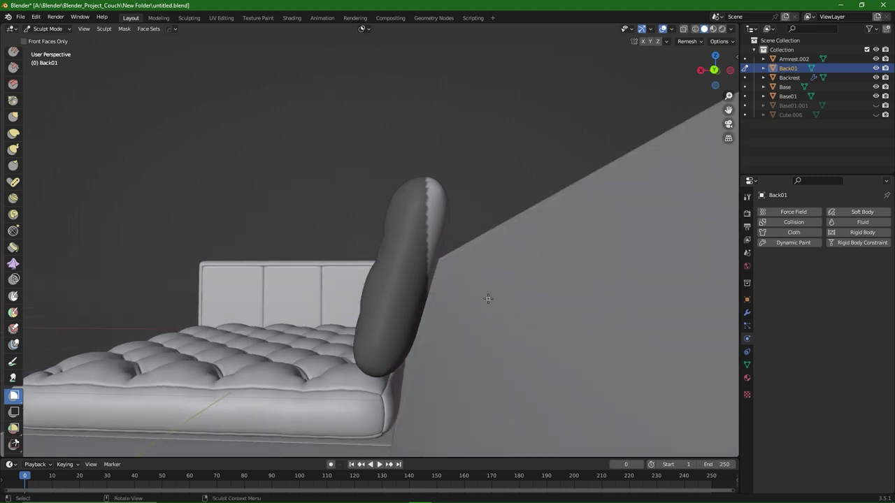
Step: Isolate the cushion in front view, box-mask its lower rear and top edge as well, and exit local view
key(KP_1)
key(KP_Divide)
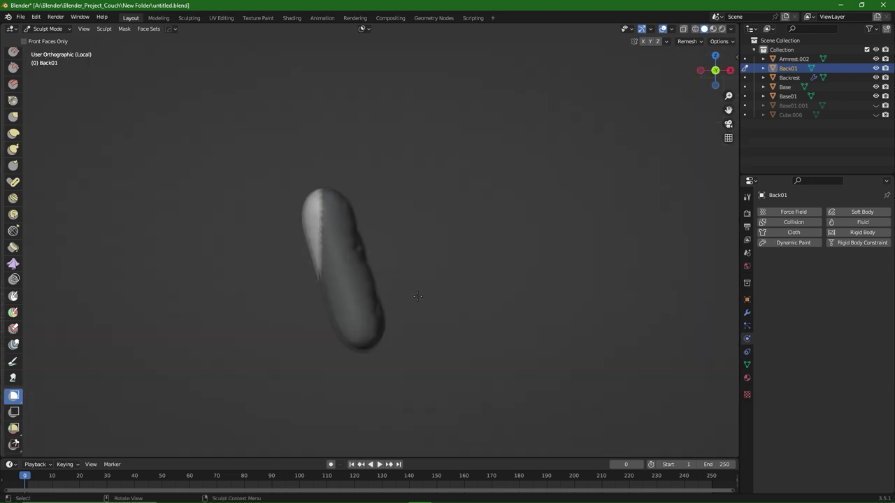
drag(466, 326, 305, 230)
drag(328, 126, 459, 192)
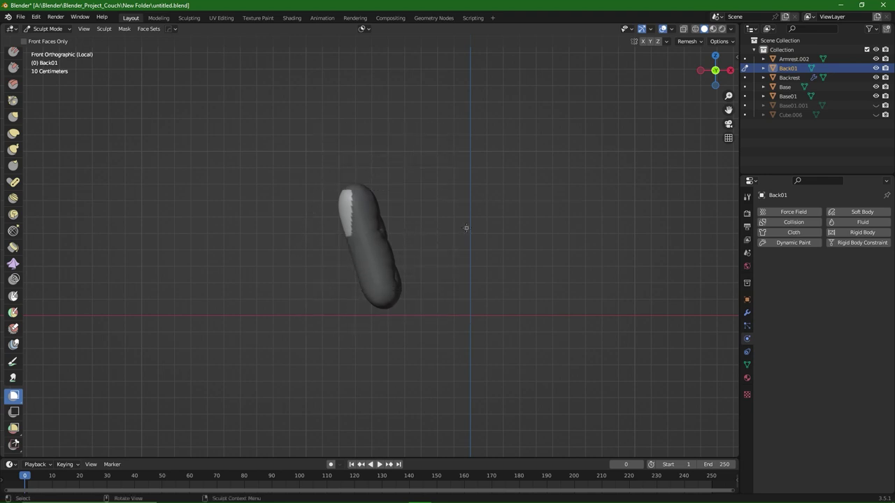
key(KP_Divide)
Step: Soften the jagged mask border on the cushion's rear with repeated Smooth Mask operations
scroll(461, 231, up, 2)
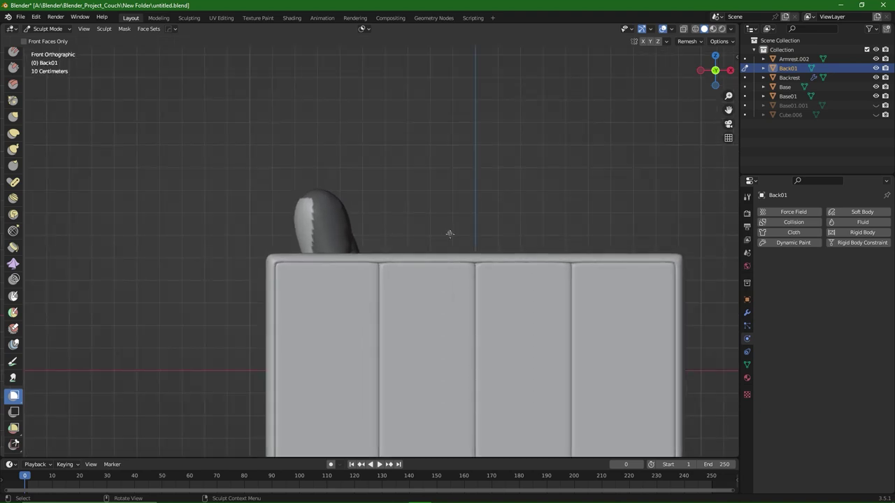
middle_drag(461, 231, 593, 249)
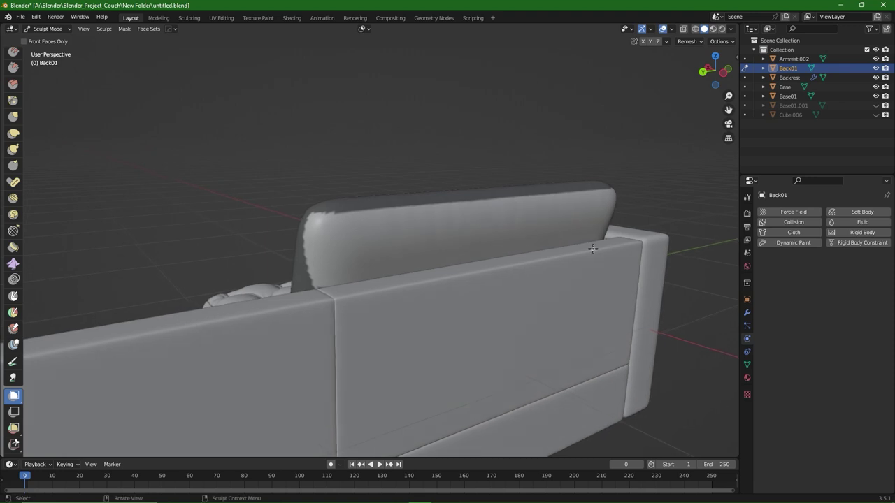
key(a)
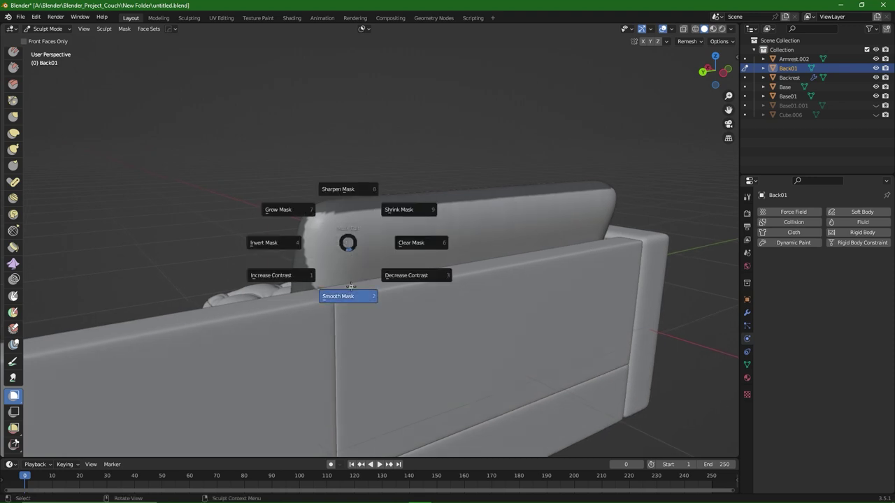
key(a)
click(361, 308)
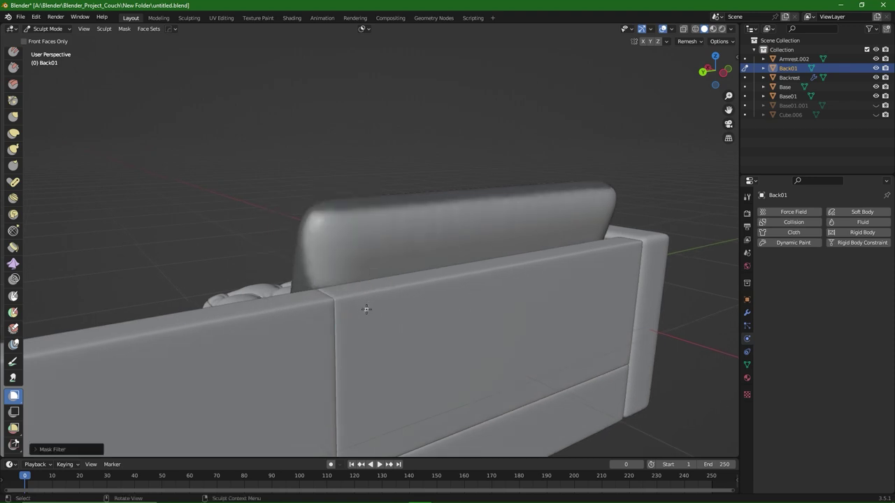
key(a)
Step: Inflate the unmasked upper rear of the back cushion with the Cloth Filter at strength 1.000, using collisions
mouse_move(373, 304)
middle_down()
mouse_move(423, 268)
mouse_move(413, 265)
middle_up()
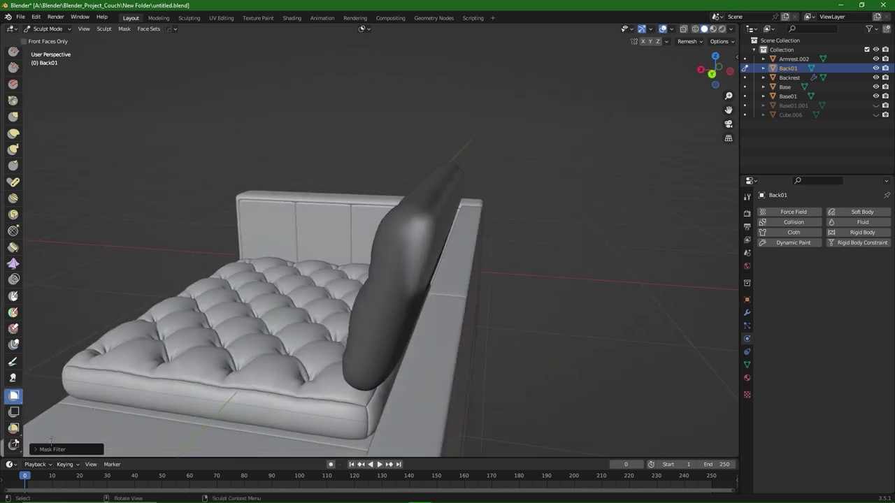
scroll(12, 392, down, 4)
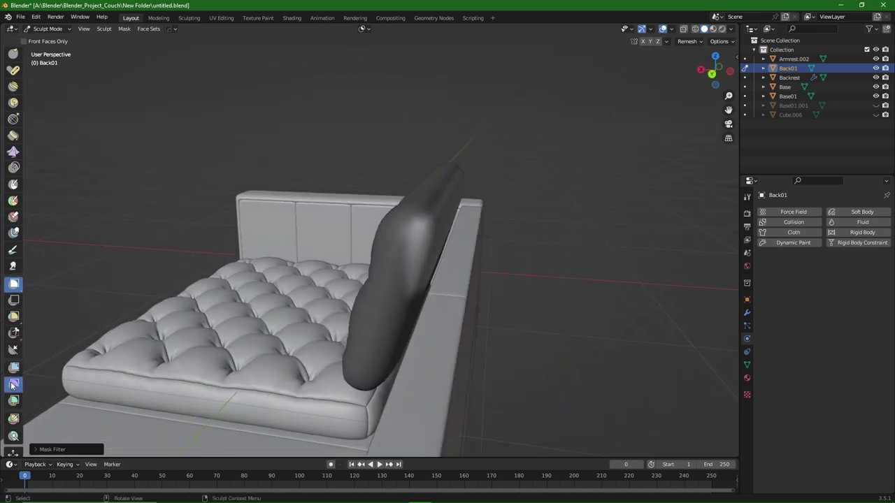
click(13, 385)
middle_drag(391, 299, 378, 296)
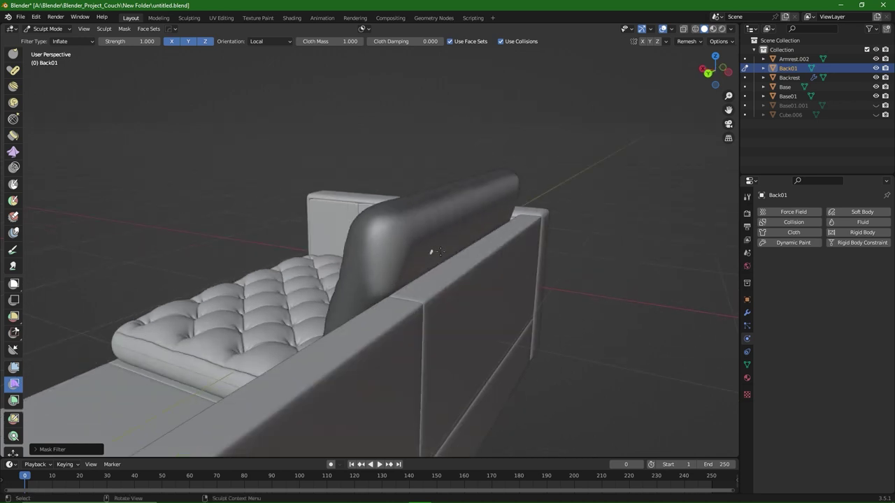
drag(478, 250, 438, 241)
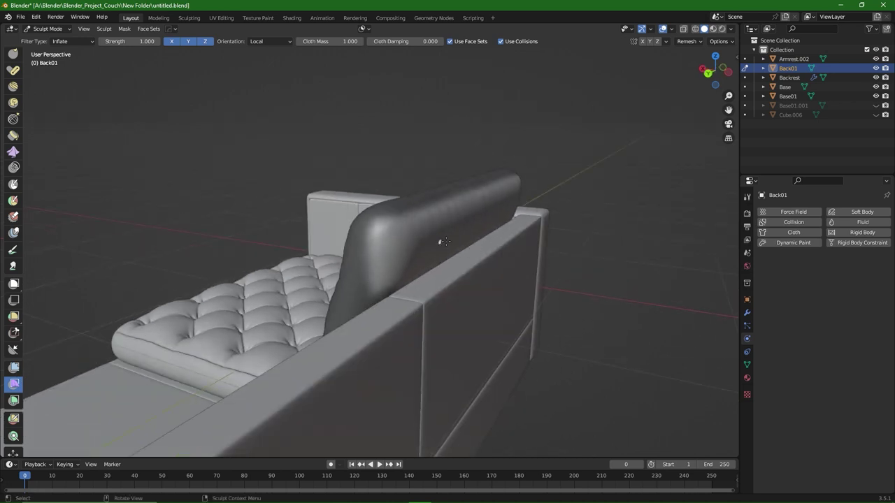
middle_drag(449, 241, 441, 259)
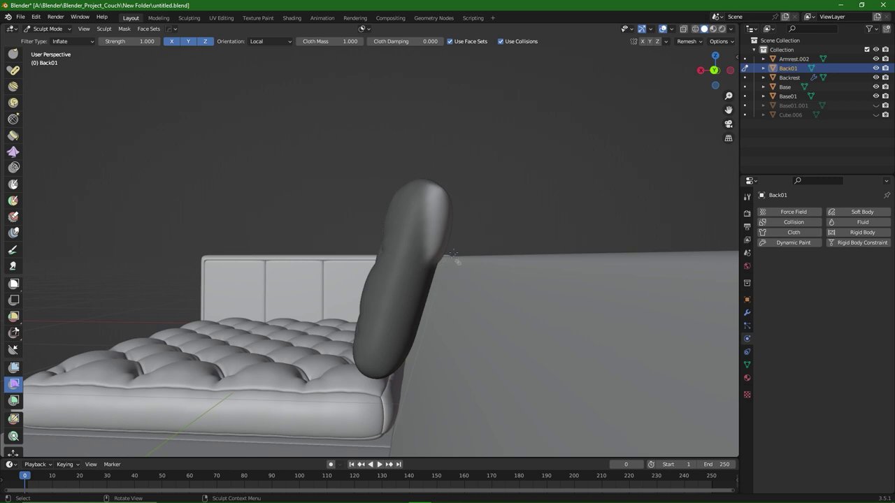
Step: Return the back cushion to Object Mode and move it slightly to adjust its fit against the backrest
middle_drag(461, 231, 455, 241)
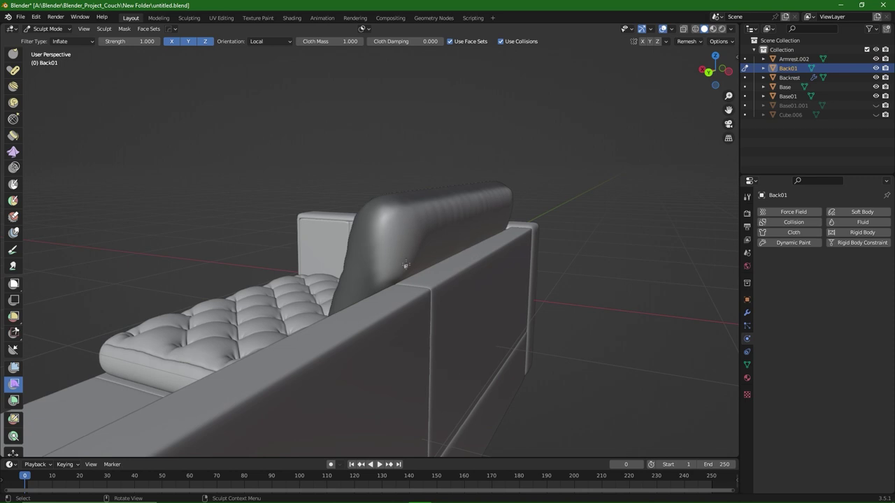
middle_drag(482, 249, 386, 286)
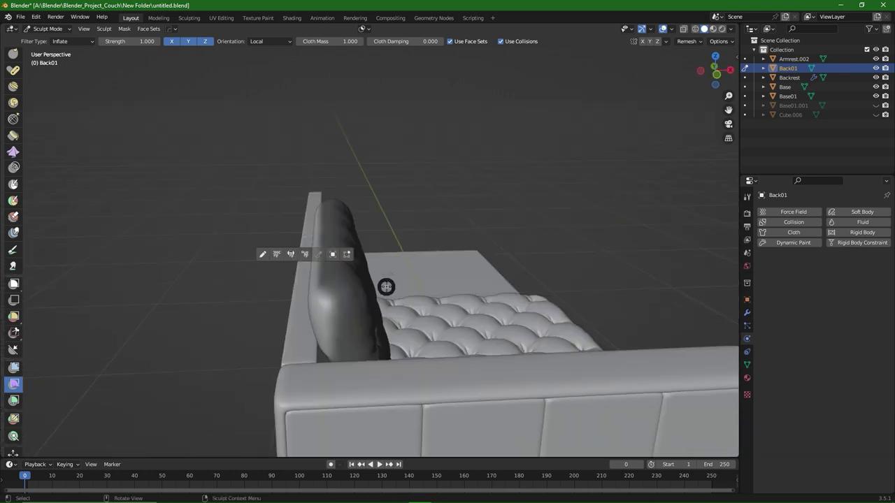
key(ctrl+Tab)
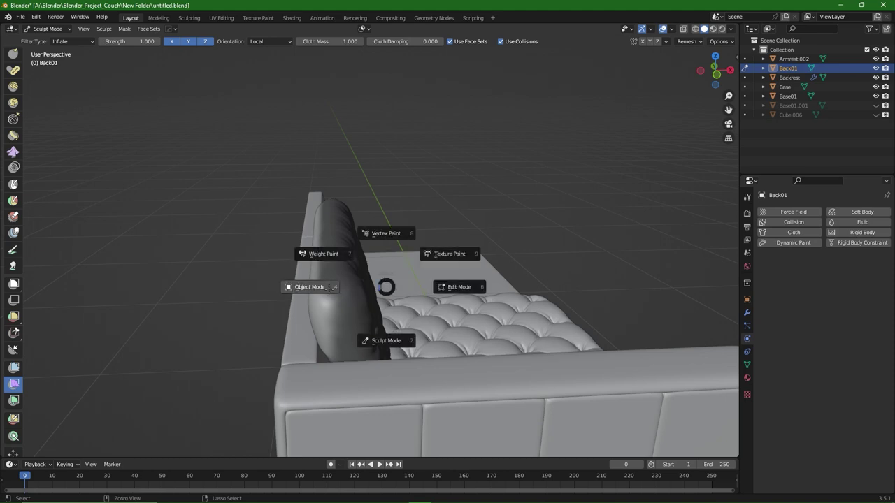
click(366, 285)
middle_drag(366, 285, 407, 291)
key(g)
click(388, 285)
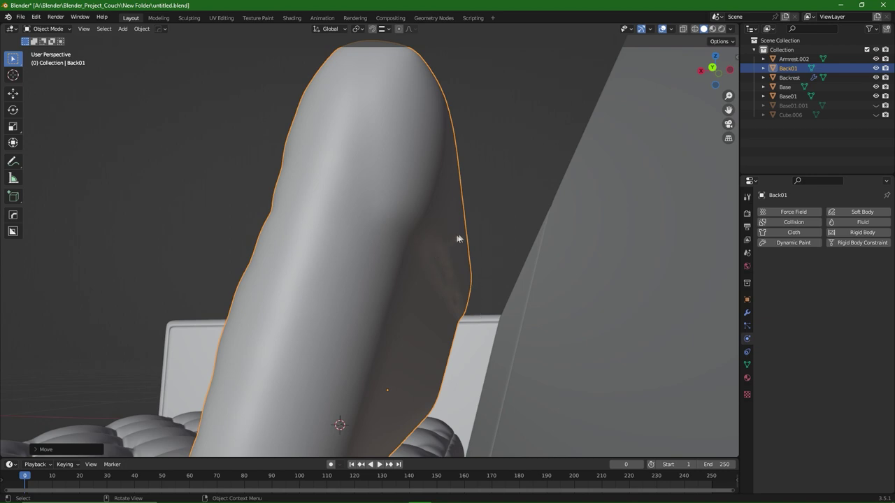
Step: Isolate the back cushion in edge editing and select the seam edge loops that meet at its upper front corner
scroll(468, 267, down, 5)
middle_drag(470, 270, 527, 297)
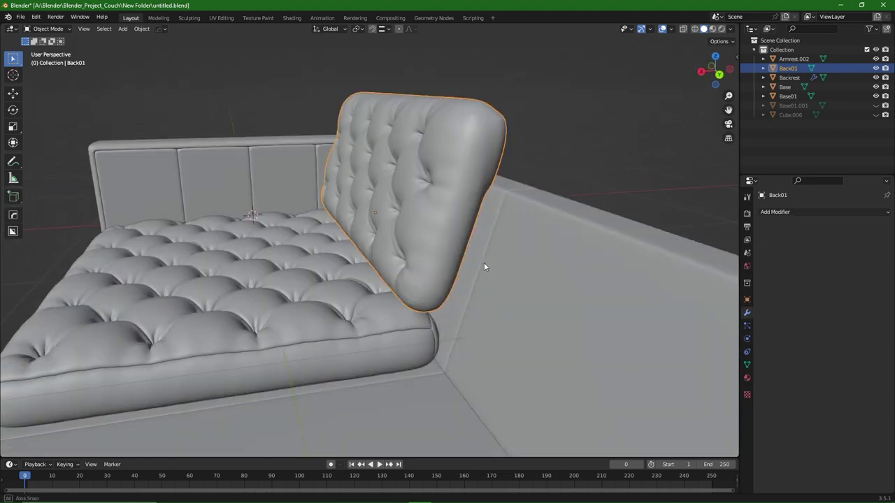
middle_drag(484, 262, 483, 262)
middle_drag(458, 222, 411, 211)
key(Tab)
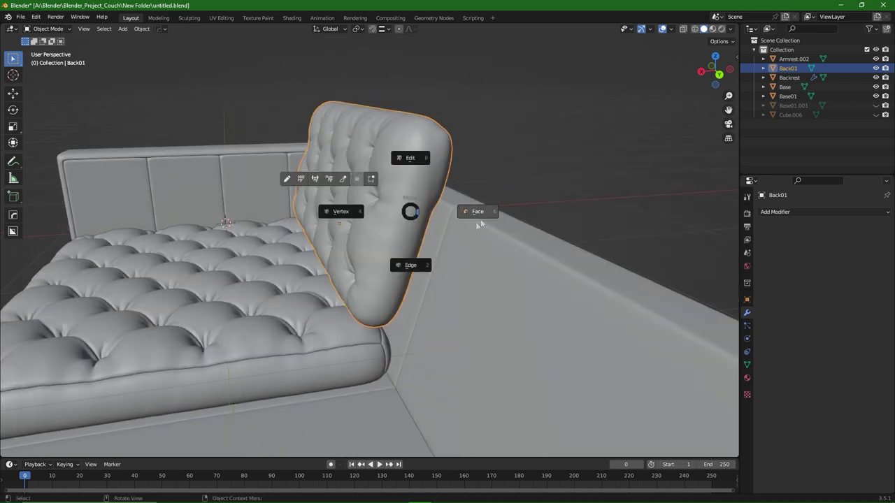
click(413, 267)
scroll(439, 209, up, 2)
middle_drag(446, 172, 390, 230)
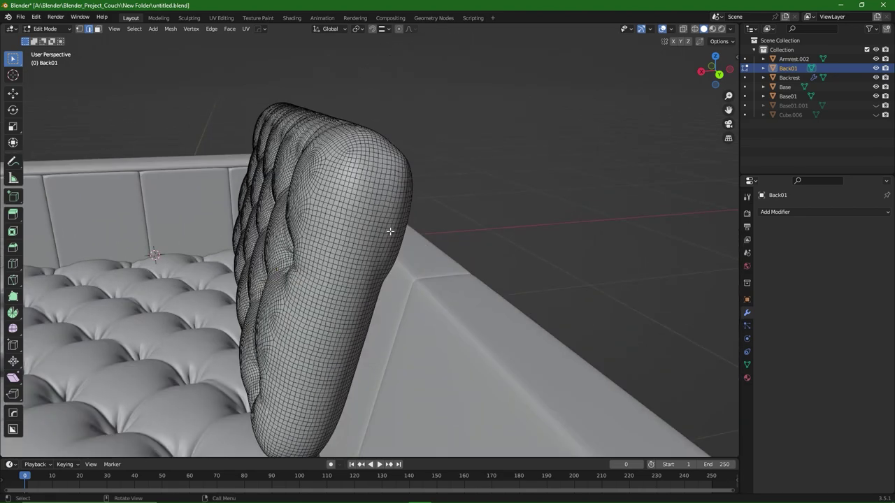
key(KP_Divide)
scroll(468, 236, up, 7)
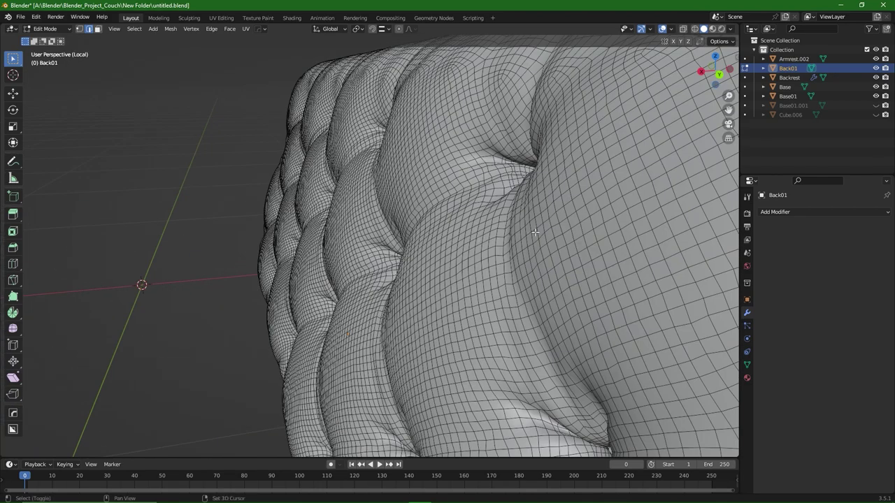
shift+middle_drag(468, 235, 391, 267)
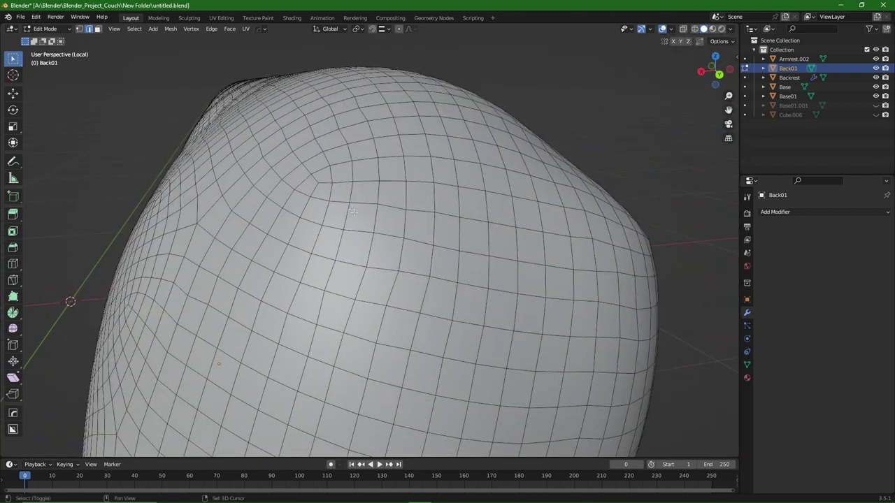
alt+click(324, 182)
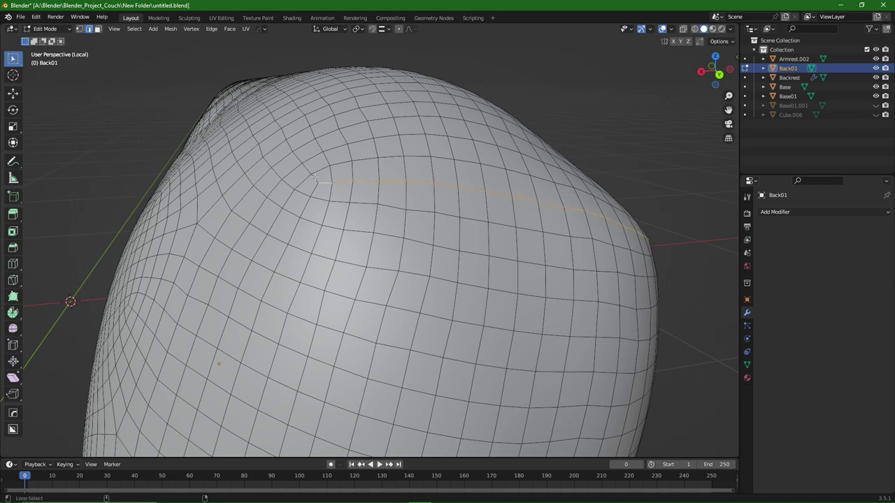
middle_drag(314, 178, 507, 248)
Step: Bevel the selected seam loops about 0.0038 m wide and inset the beveled faces by about 0.0032 m
scroll(707, 254, up, 3)
key(ctrl+b)
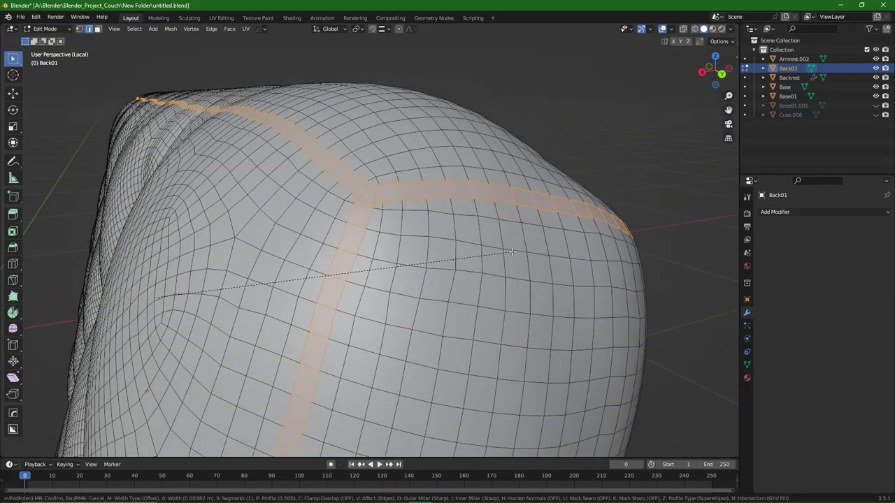
click(512, 251)
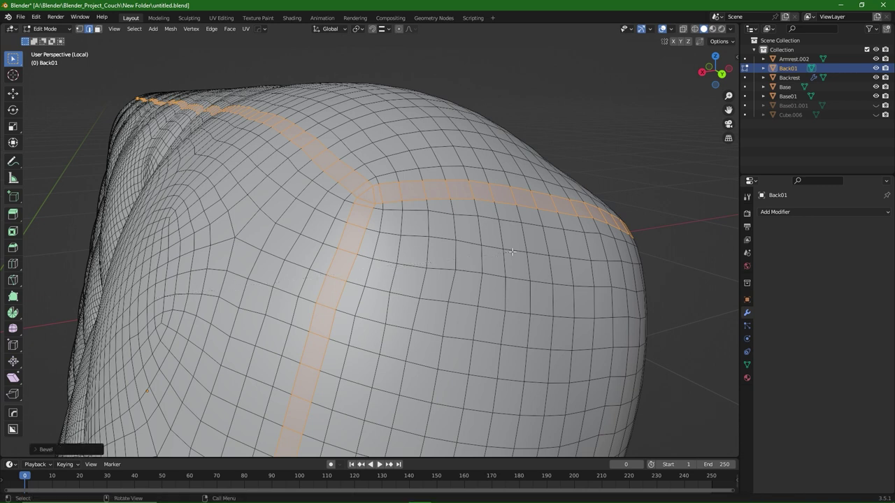
key(i)
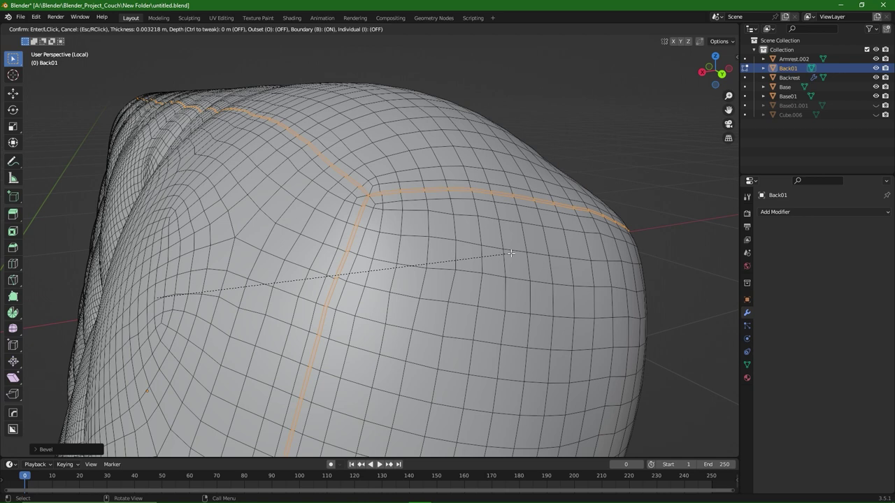
click(510, 252)
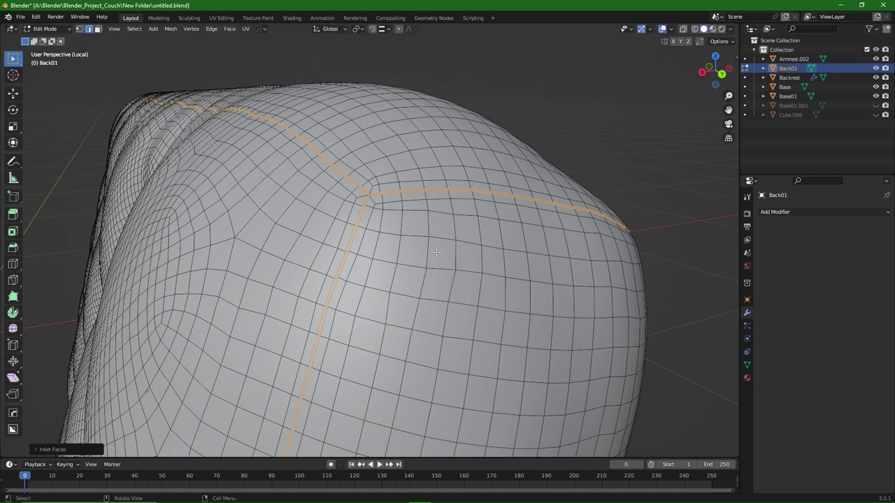
Step: Sink the inset seam strip inward about 0.0036 m with Shrink/Fatten and return to Object Mode
key(alt+s)
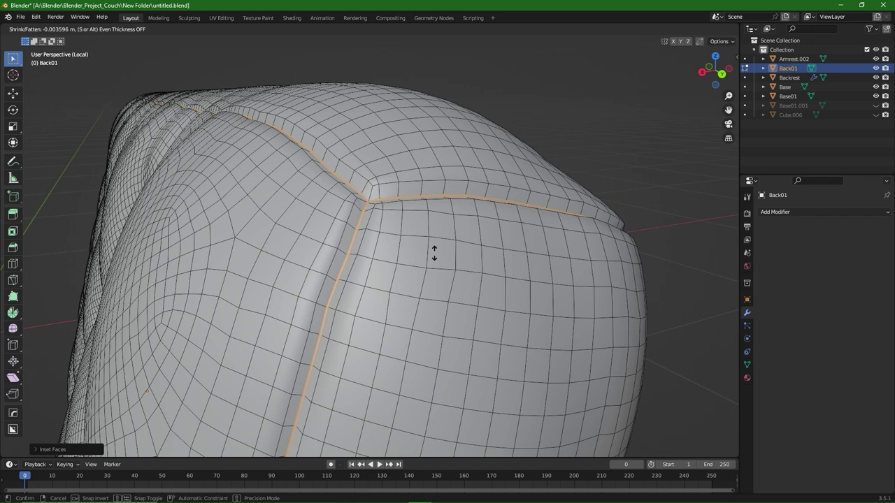
click(434, 253)
scroll(401, 238, down, 6)
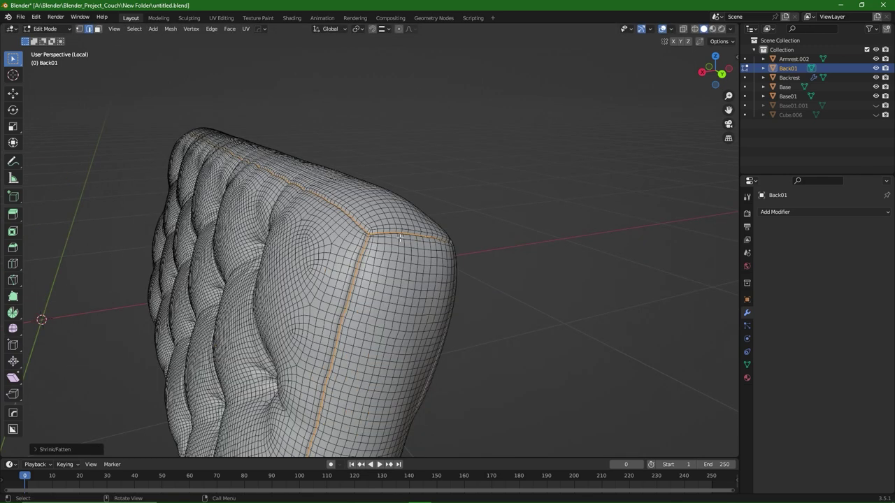
key(Tab)
click(407, 190)
Step: Add a Catmull-Clark Subdivision Surface modifier with viewport level 1 to the back cushion and apply it
click(790, 213)
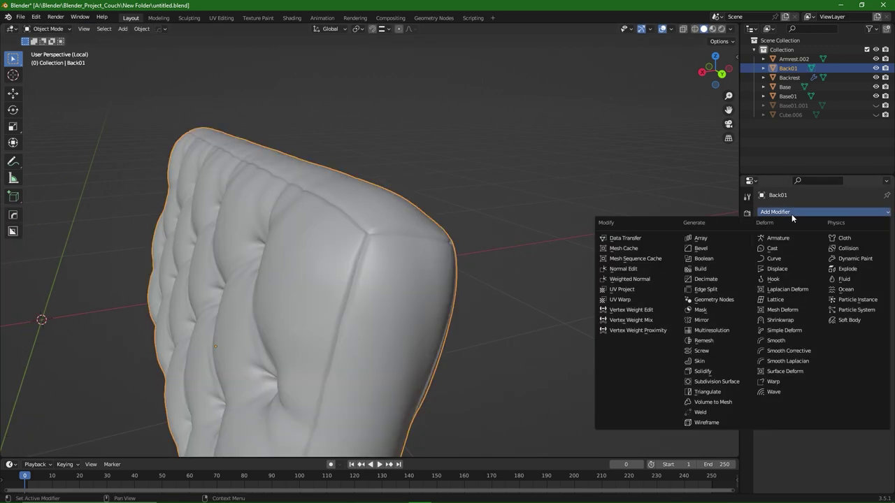
click(723, 382)
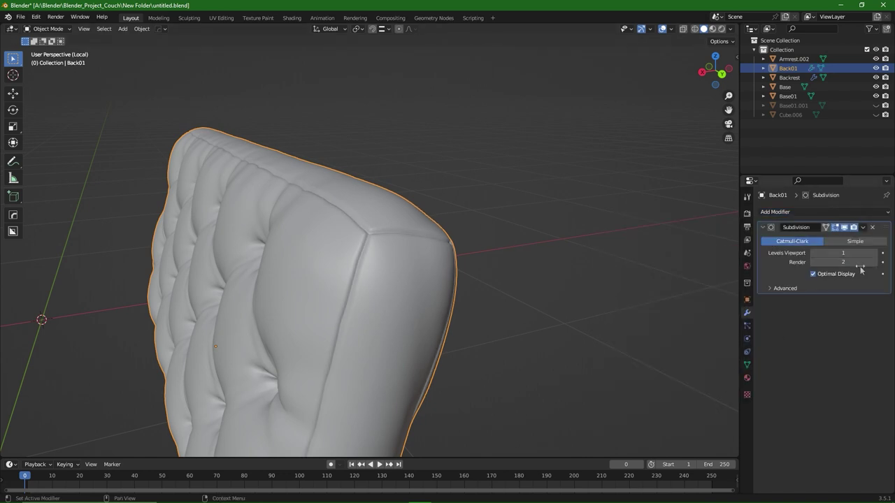
click(813, 262)
click(863, 228)
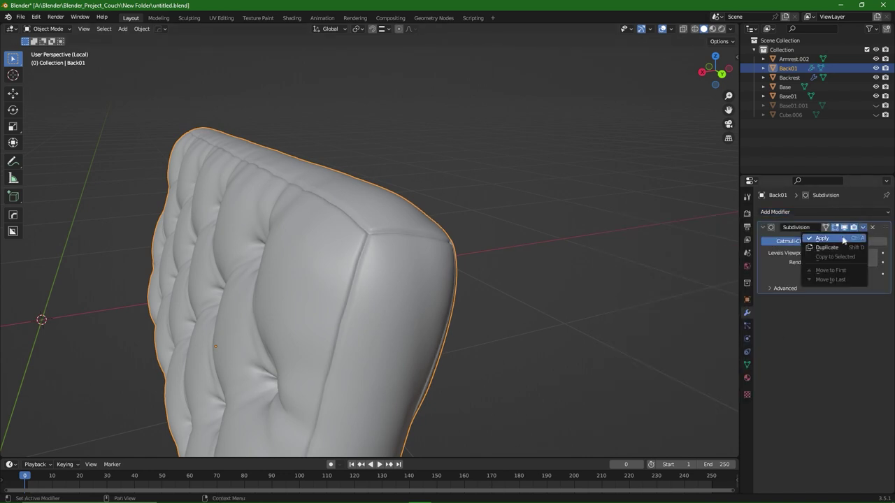
click(839, 242)
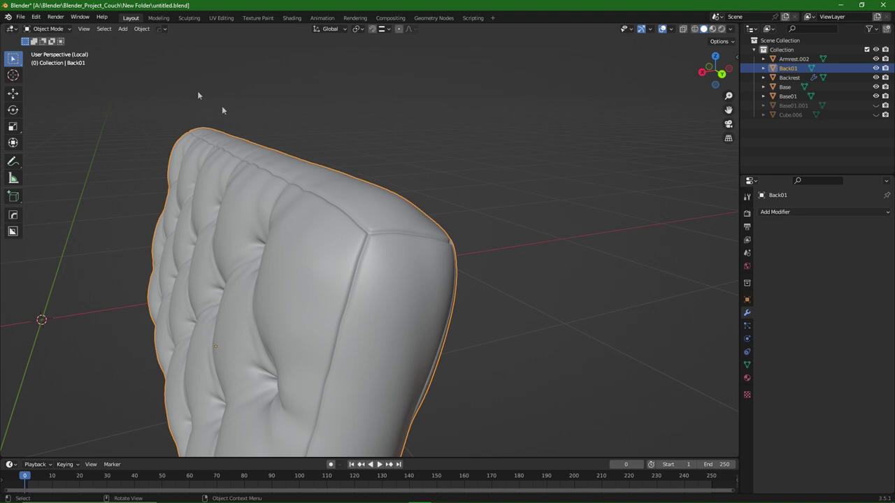
Step: Clear the back cushion's mask in Sculpt Mode and create a face set from the Edit Mode selection
key(ctrl+Tab)
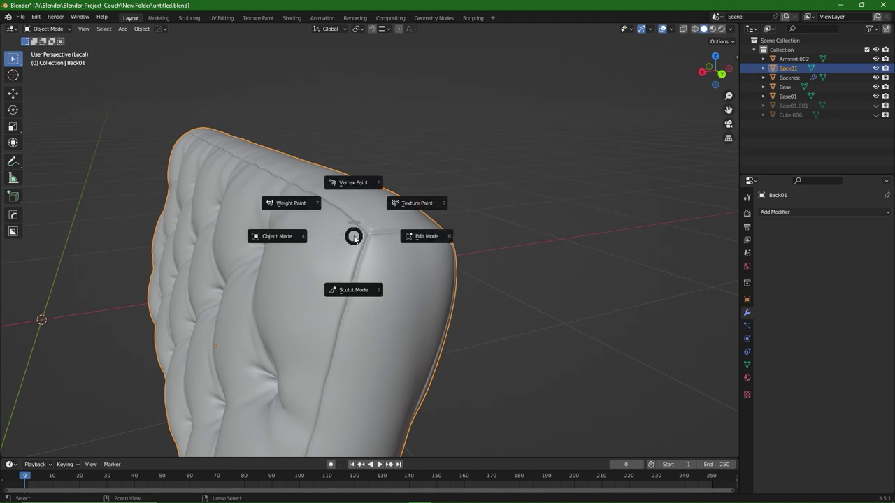
click(367, 284)
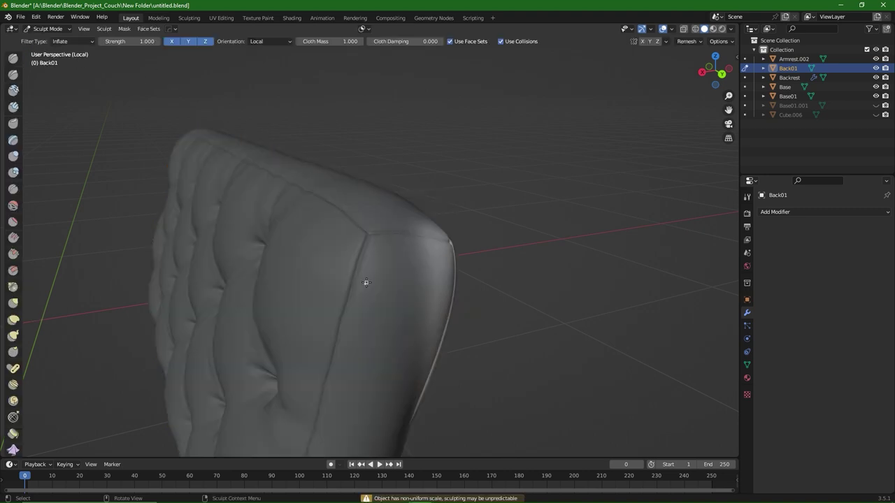
click(125, 28)
click(149, 59)
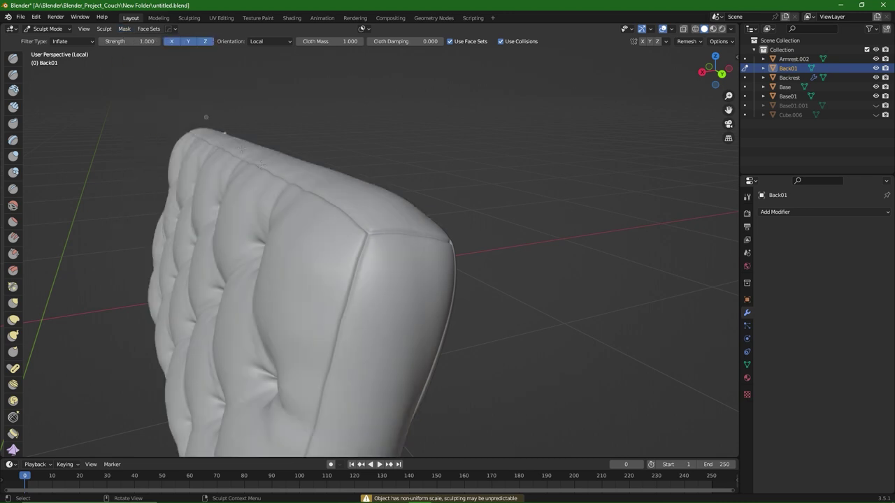
click(148, 28)
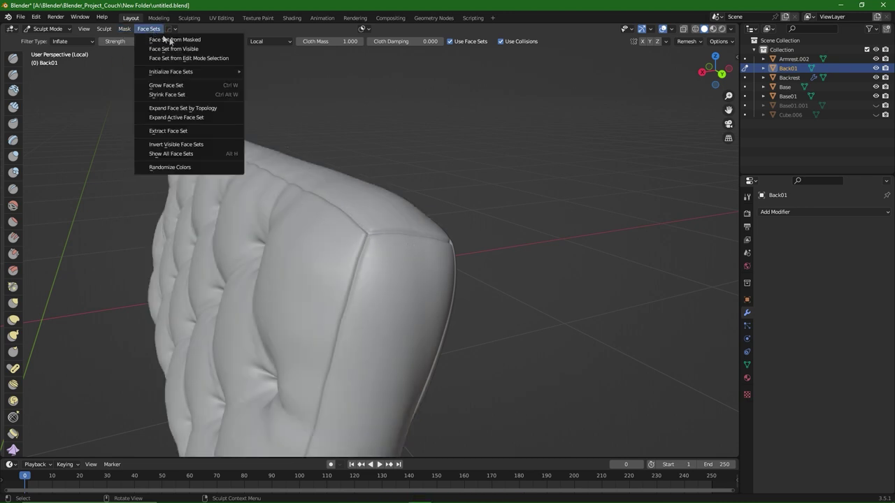
click(198, 59)
Step: Inflate the back cushion around its seams with the Cloth Filter at strength 1.000, using face sets and collisions
scroll(365, 199, up, 5)
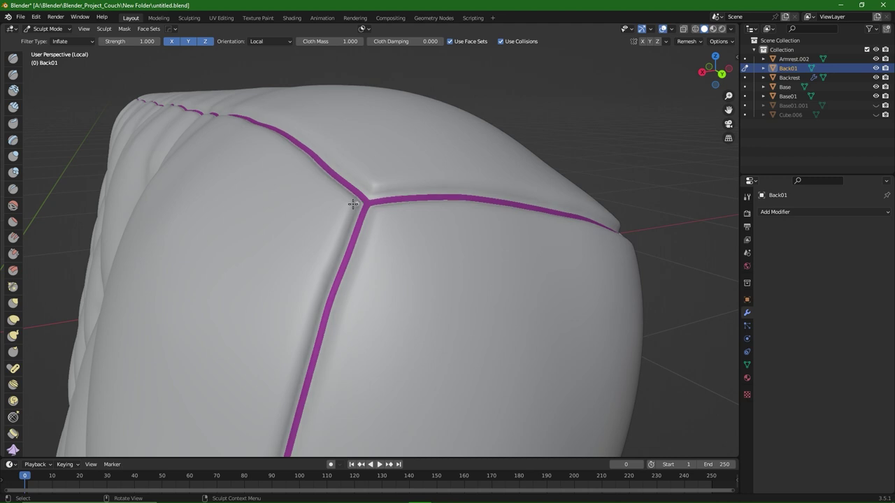
mouse_move(362, 204)
mouse_down()
mouse_move(339, 205)
mouse_move(361, 206)
mouse_move(343, 203)
mouse_move(391, 229)
mouse_move(434, 233)
mouse_move(400, 240)
mouse_up()
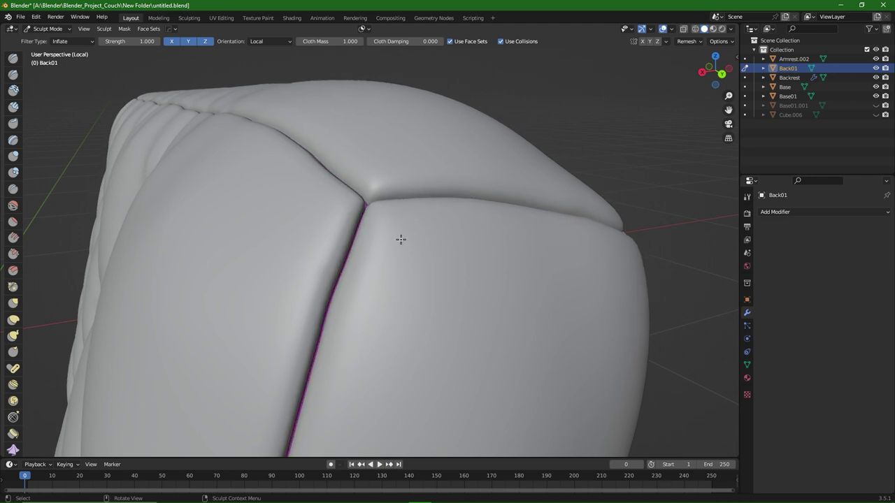
mouse_move(400, 240)
middle_down()
mouse_move(344, 234)
mouse_move(463, 234)
mouse_move(402, 235)
middle_up()
scroll(414, 277, down, 3)
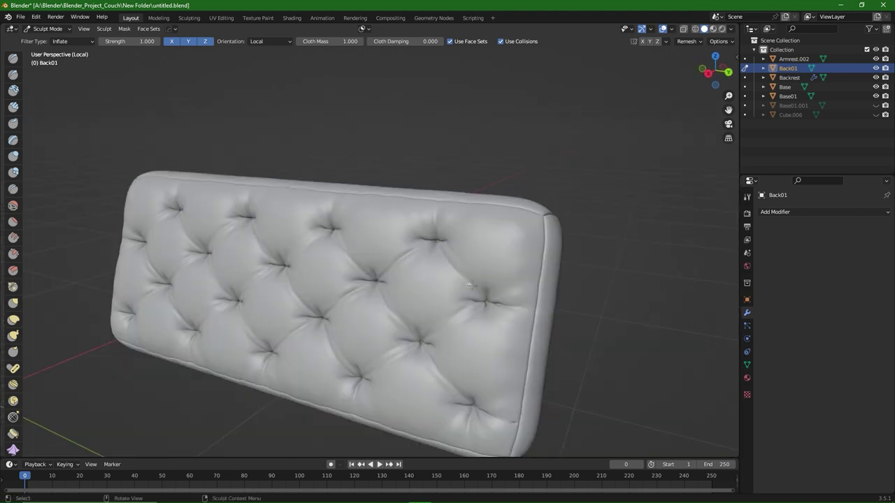
Step: Return the back cushion to Object Mode and exit local view to show the whole couch
key(ctrl+Tab)
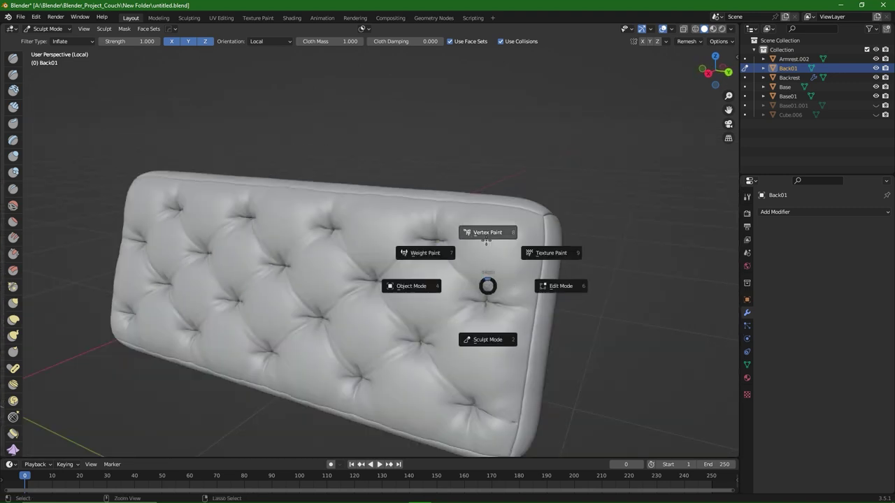
click(429, 292)
scroll(448, 280, down, 3)
mouse_move(461, 271)
middle_down()
mouse_move(469, 245)
mouse_move(469, 265)
middle_up()
key(KP_Divide)
scroll(430, 264, down, 2)
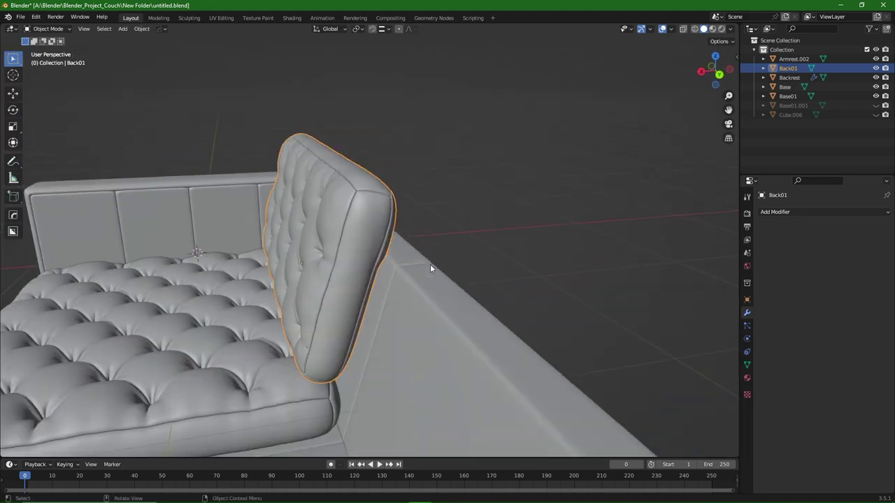
middle_drag(407, 296, 427, 282)
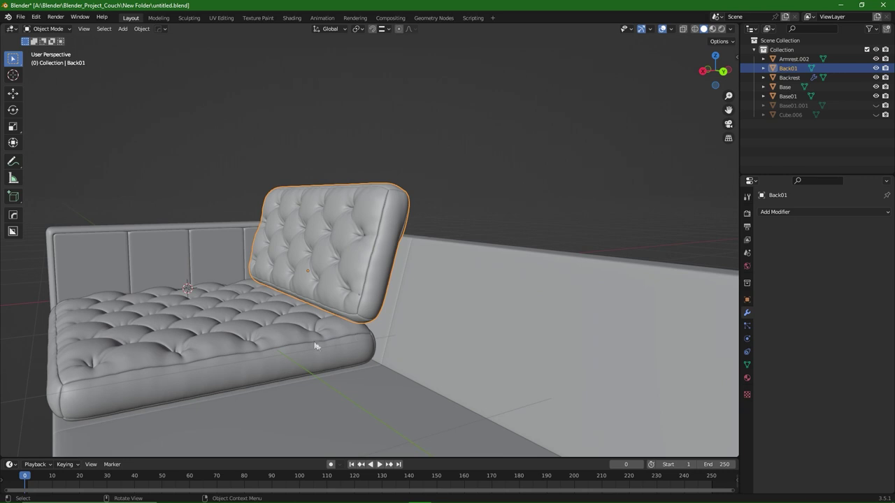
Step: Move the tufted seat cushion about 0.04 m along the global X axis
scroll(315, 346, up, 2)
middle_drag(334, 337, 260, 332)
click(208, 349)
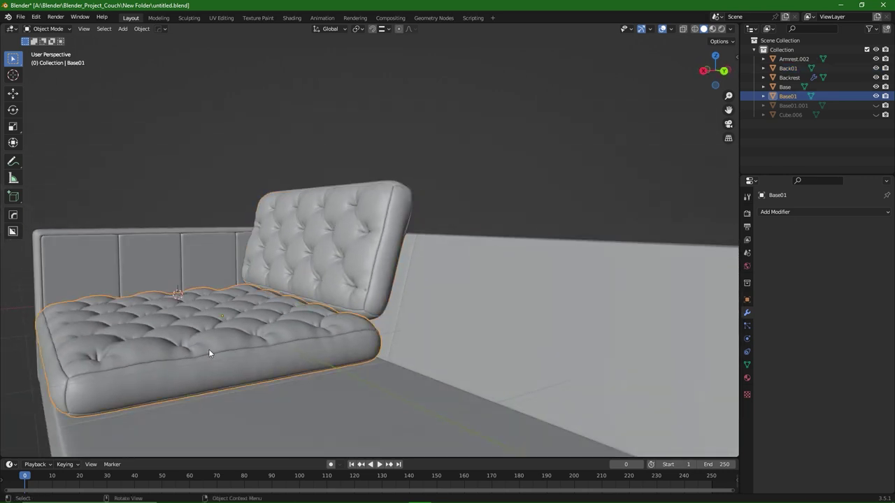
key(g)
key(x)
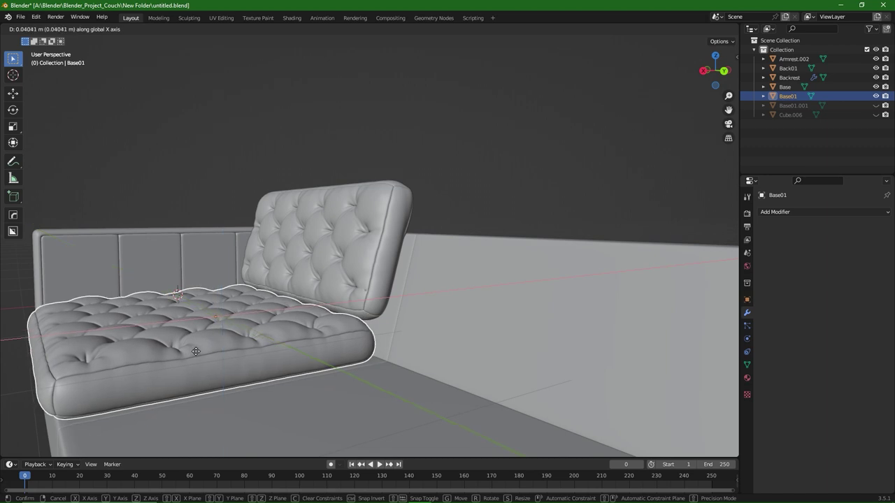
click(197, 352)
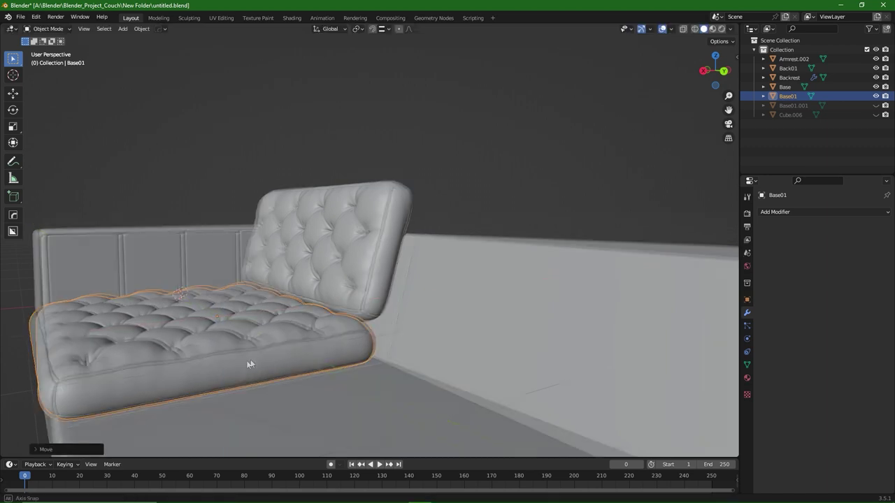
Step: Isolate the tufted back cushion in local view and open it in Edit Mode with edge selection
middle_drag(323, 323, 471, 222)
click(331, 299)
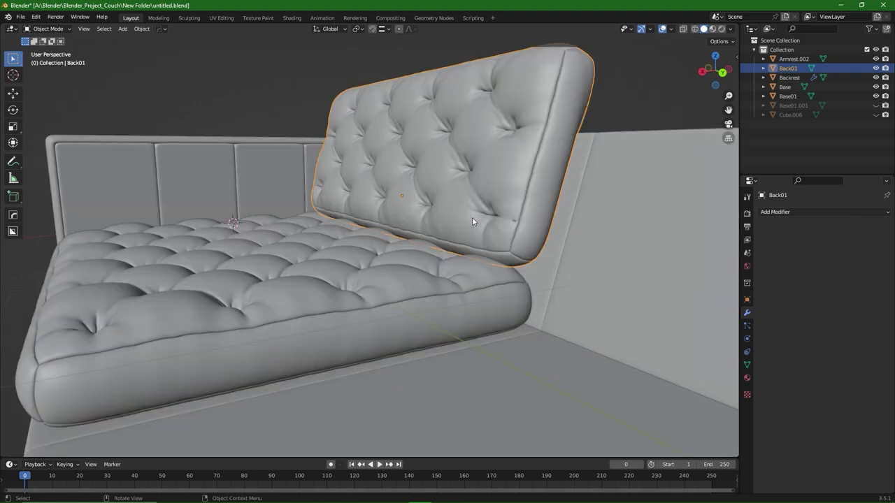
key(slash)
scroll(490, 217, up, 5)
key(Tab)
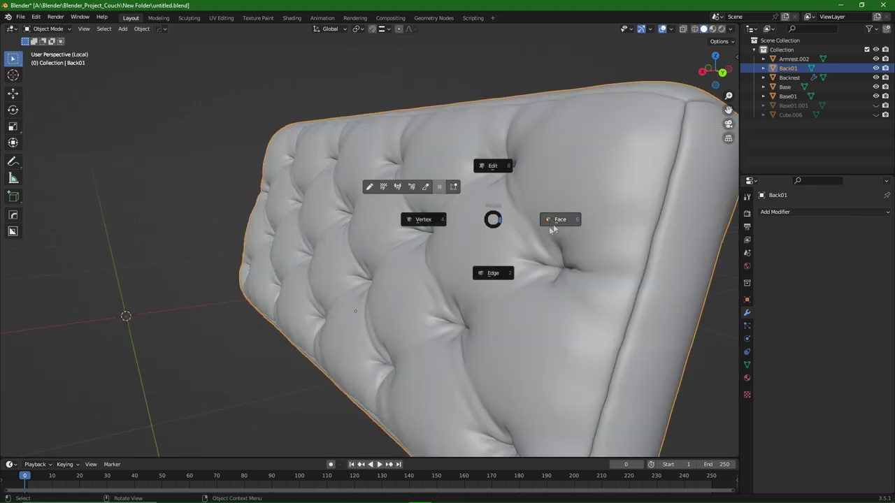
click(497, 274)
Step: Examine the selected seam strips and their corner junctions from inside the back cushion
middle_drag(567, 239, 468, 77)
scroll(544, 241, up, 6)
middle_drag(415, 194, 418, 296)
scroll(415, 297, up, 3)
scroll(382, 295, down, 8)
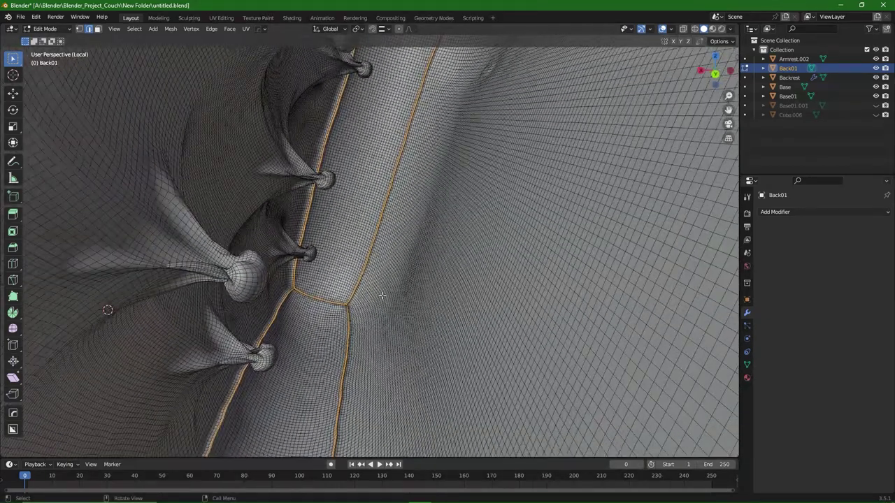
scroll(384, 287, up, 10)
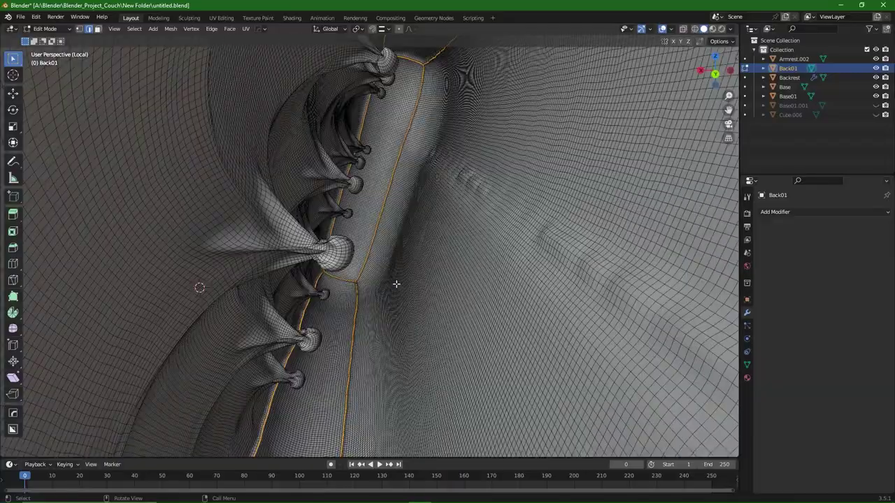
middle_drag(396, 284, 489, 279)
scroll(401, 288, up, 6)
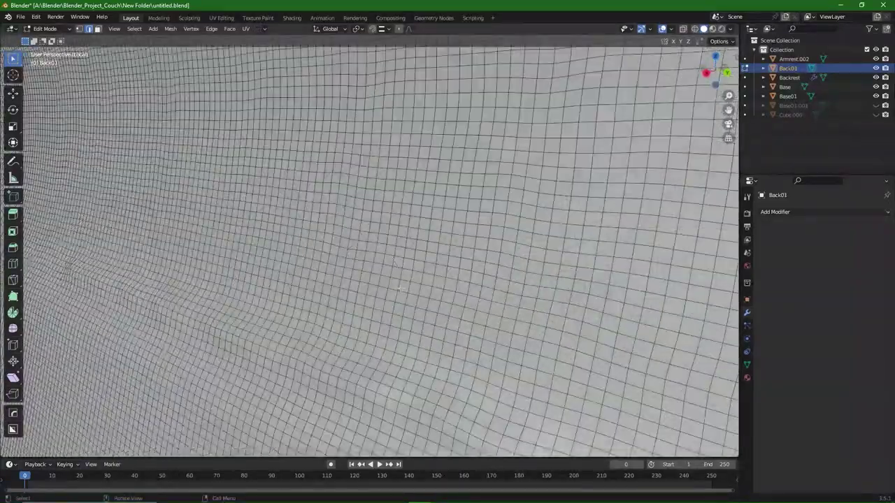
scroll(401, 288, up, 2)
middle_drag(400, 288, 398, 331)
middle_drag(504, 266, 426, 279)
scroll(419, 266, down, 6)
shift+middle_drag(378, 221, 390, 237)
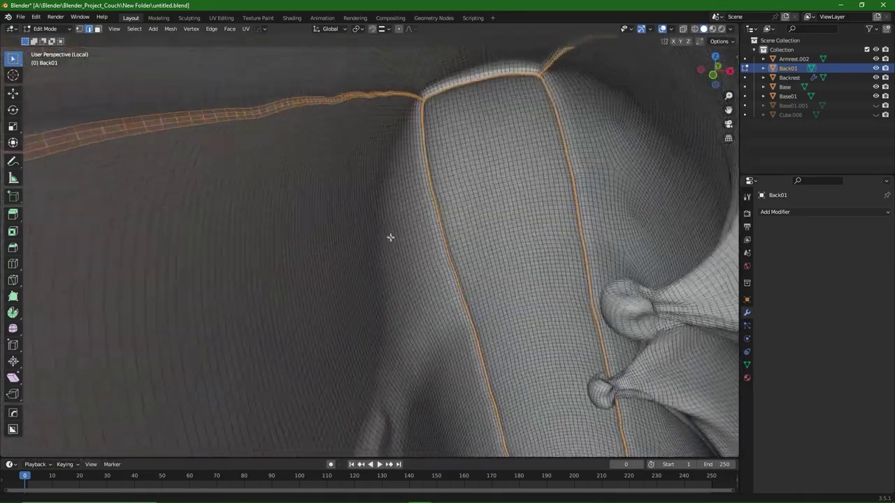
scroll(391, 238, up, 5)
shift+middle_drag(505, 126, 446, 231)
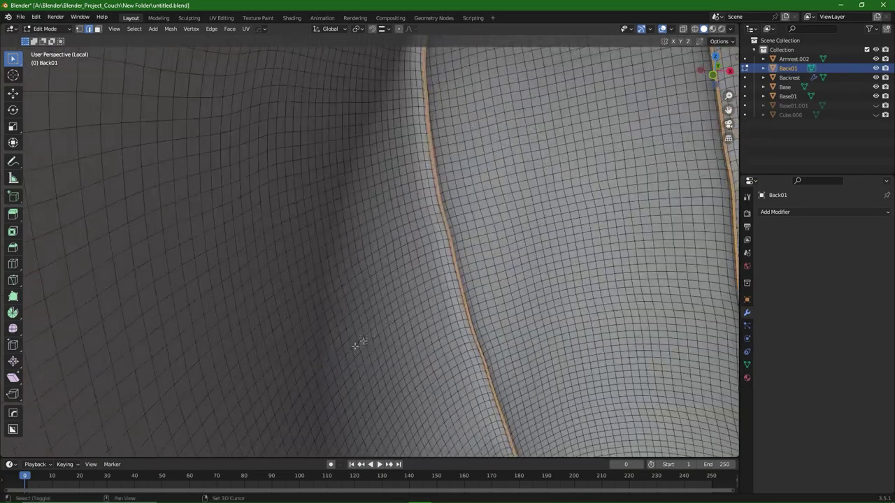
Step: Select the edge loops running along the grooves of the back cushion's seams, starting at one inner corner
middle_drag(356, 345, 409, 199)
shift+middle_drag(576, 186, 419, 167)
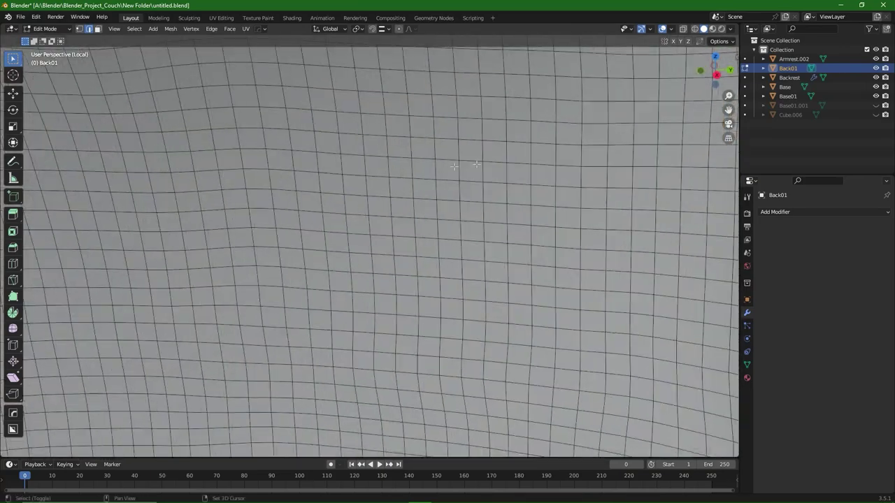
shift+middle_drag(595, 164, 412, 179)
middle_drag(476, 174, 317, 156)
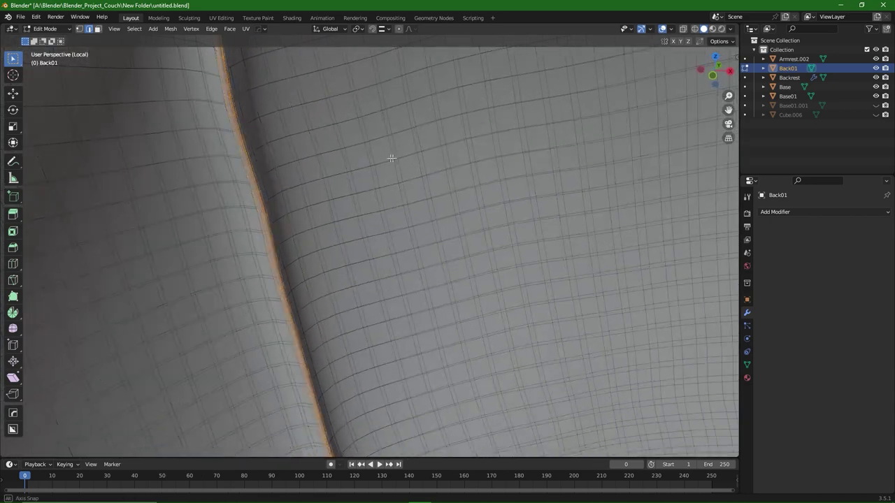
middle_drag(391, 159, 344, 188)
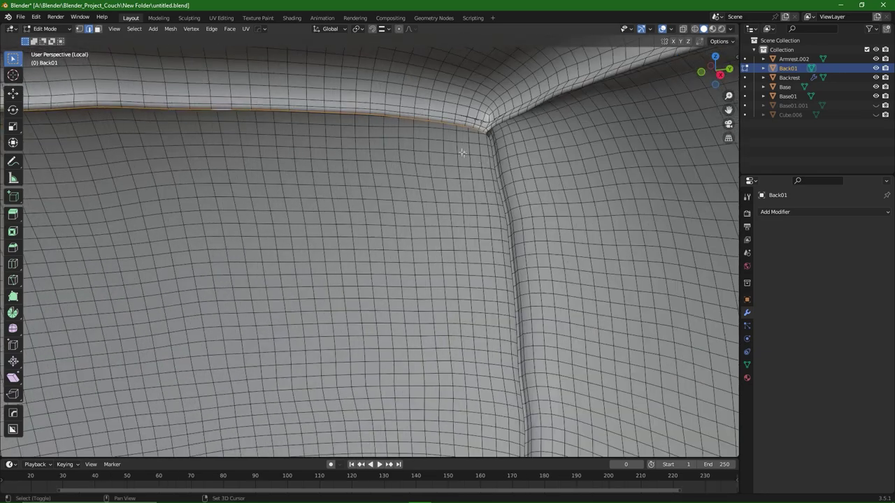
shift+middle_drag(463, 150, 507, 180)
scroll(505, 175, up, 6)
shift+middle_drag(546, 156, 520, 193)
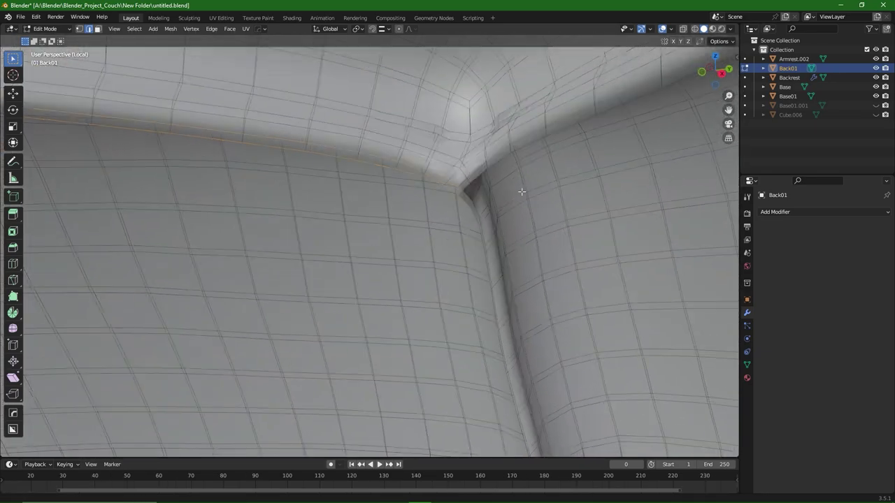
alt+shift+click(482, 176)
Step: Add the remaining seam groove edge loops at the other corners of the back cushion to the selection
scroll(521, 212, down, 6)
middle_drag(580, 229, 405, 195)
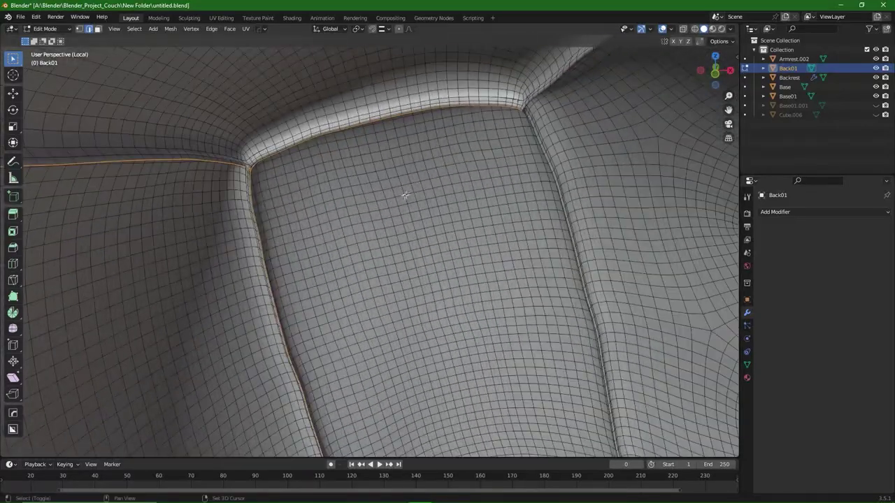
alt+shift+click(531, 123)
alt+shift+click(543, 89)
shift+middle_drag(489, 363, 364, 42)
scroll(351, 351, up, 2)
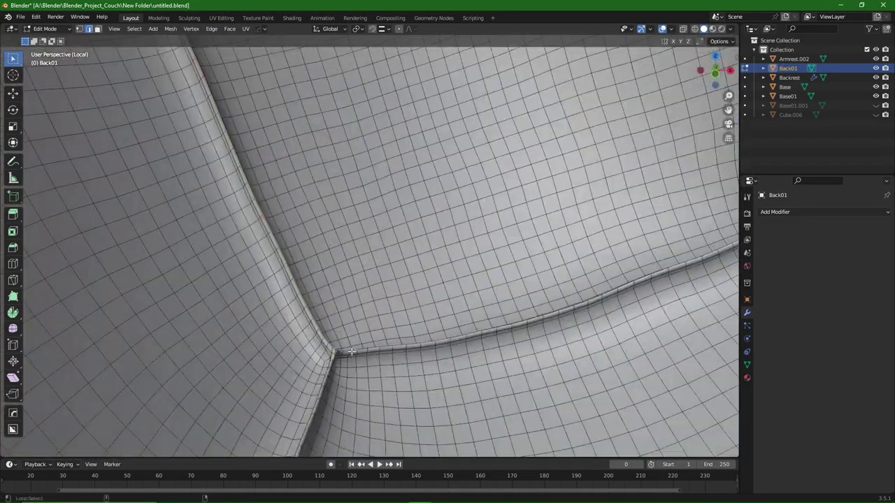
mouse_move(352, 350)
middle_down()
mouse_move(439, 266)
mouse_move(393, 345)
mouse_move(230, 443)
mouse_move(549, 104)
mouse_move(319, 110)
mouse_move(236, 165)
mouse_move(326, 355)
mouse_move(340, 340)
middle_up()
scroll(394, 346, down, 3)
scroll(340, 339, up, 6)
shift+middle_drag(105, 315, 260, 246)
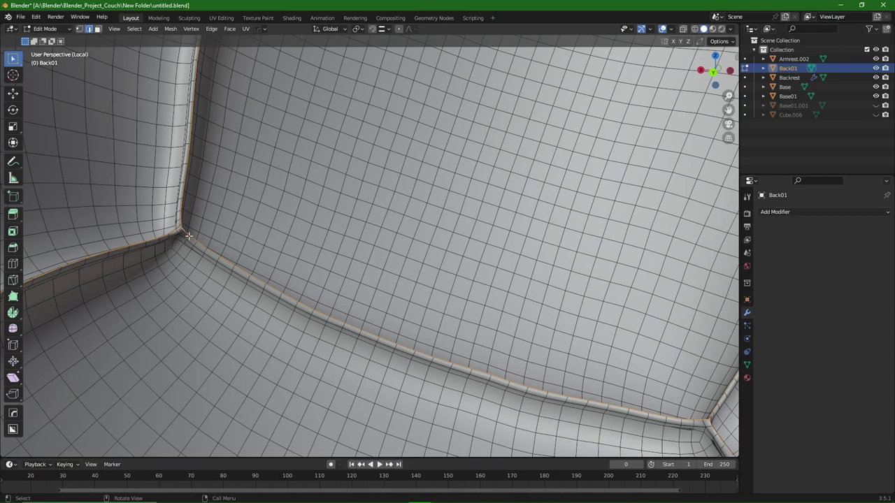
Step: Mark the selected groove edge loops of the back cushion as UV seams
key(ctrl+e)
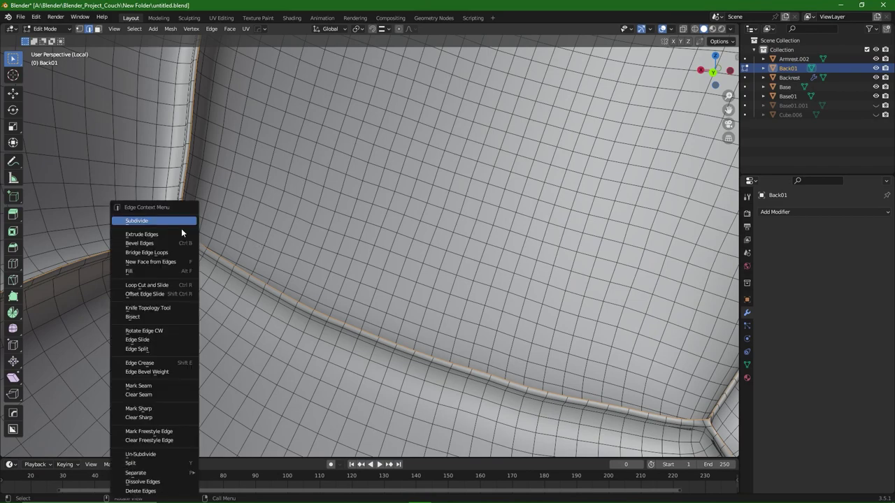
click(178, 386)
scroll(257, 259, down, 6)
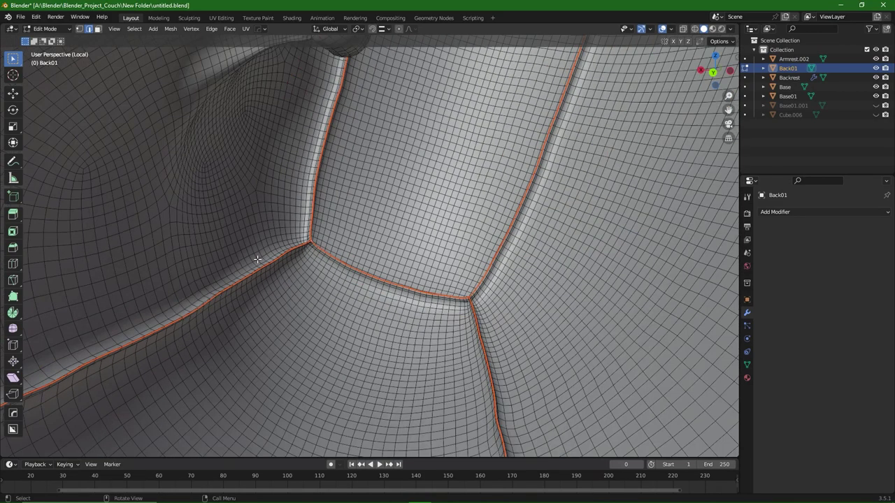
scroll(479, 105, down, 8)
Step: Select an edge loop around the neck of each tuft from inside the back cushion
mouse_move(413, 255)
middle_down()
mouse_move(471, 264)
mouse_move(420, 259)
middle_up()
scroll(420, 260, up, 2)
scroll(168, 272, down, 2)
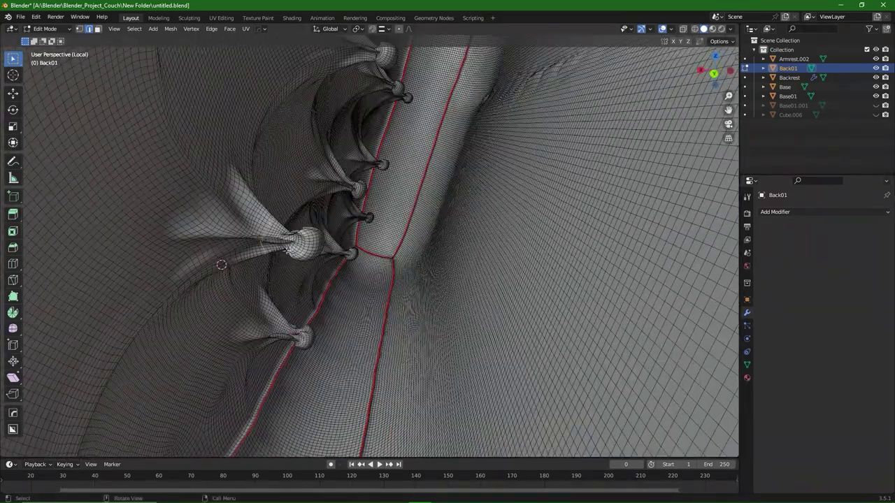
alt+click(267, 243)
middle_drag(294, 309, 339, 283)
alt+click(221, 165)
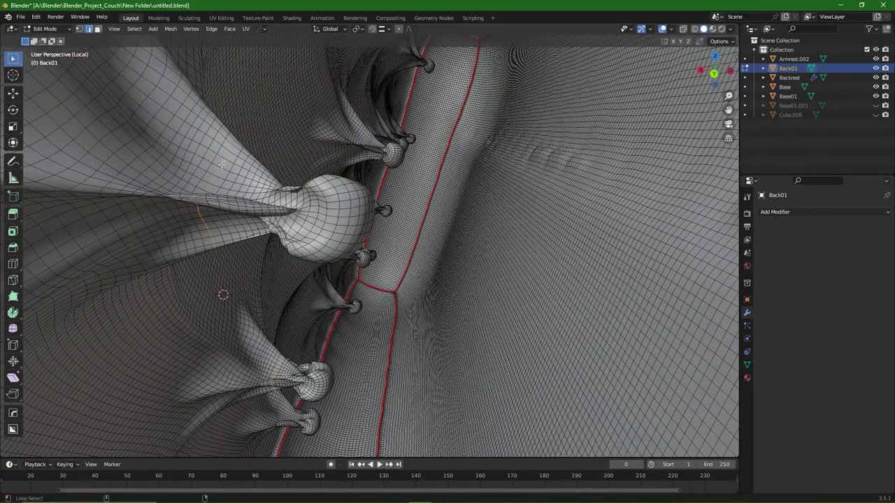
alt+shift+click(368, 136)
alt+shift+click(365, 136)
middle_drag(409, 142, 371, 192)
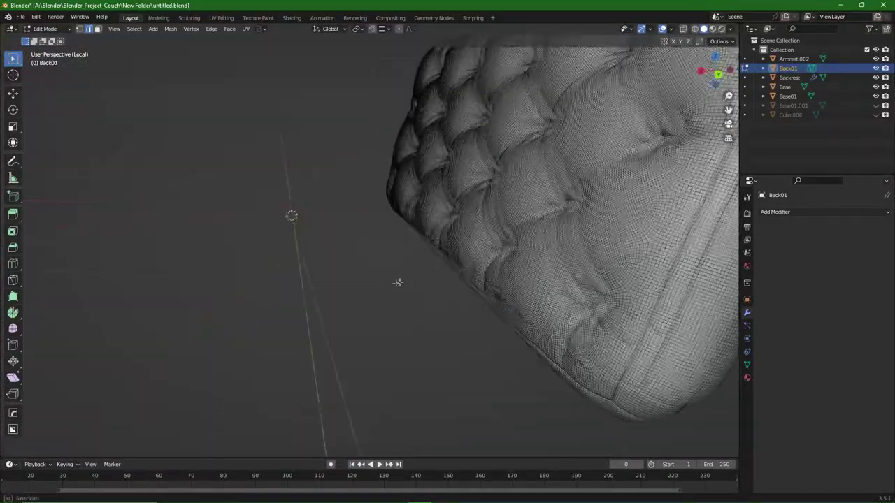
middle_drag(398, 281, 437, 294)
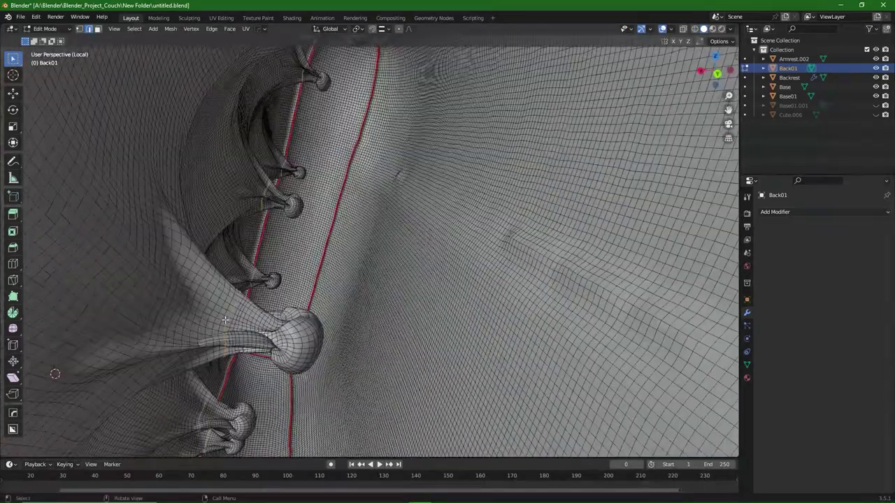
right_click(209, 318)
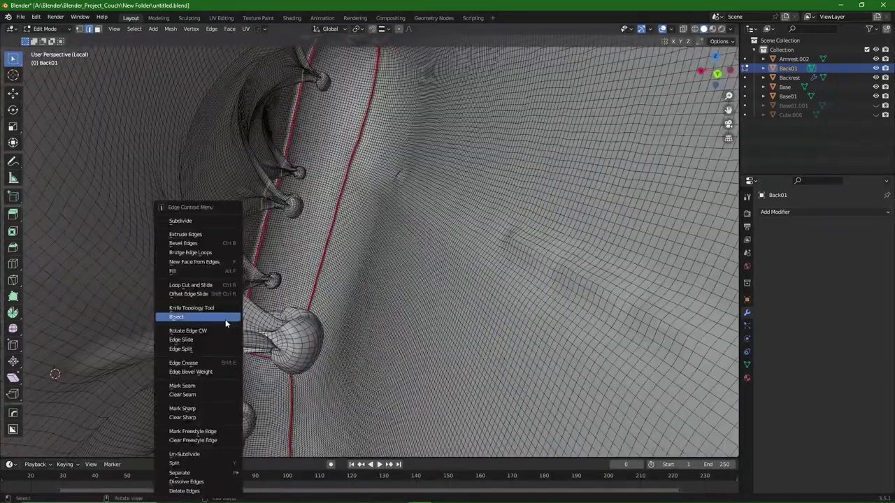
click(201, 409)
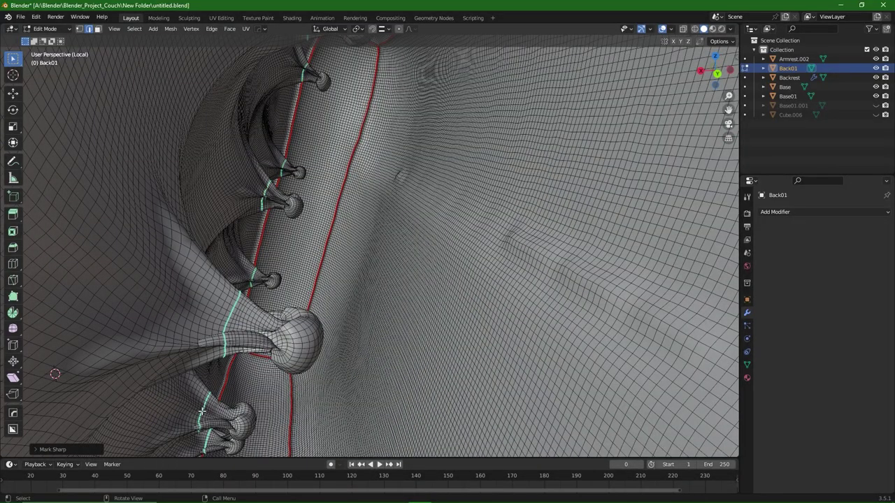
key(ctrl+z)
Step: Mark the selected edge loops around the tuft necks as UV seams
right_click(229, 332)
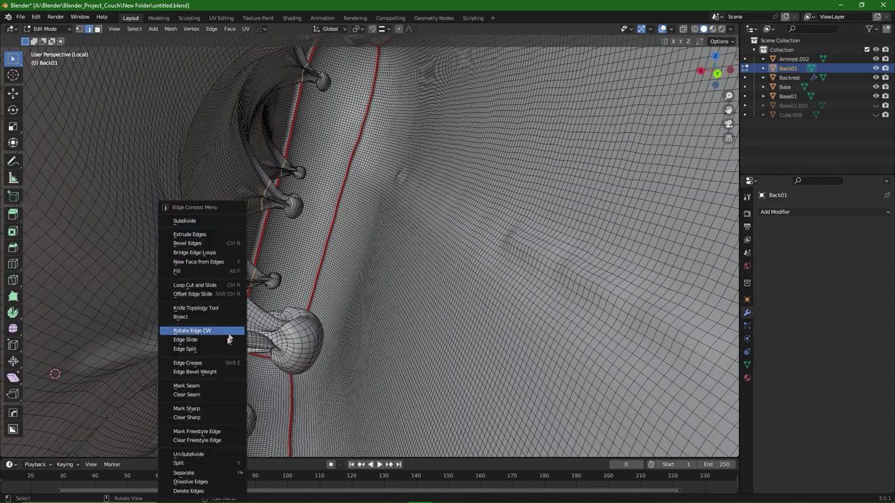
click(212, 386)
scroll(222, 363, down, 10)
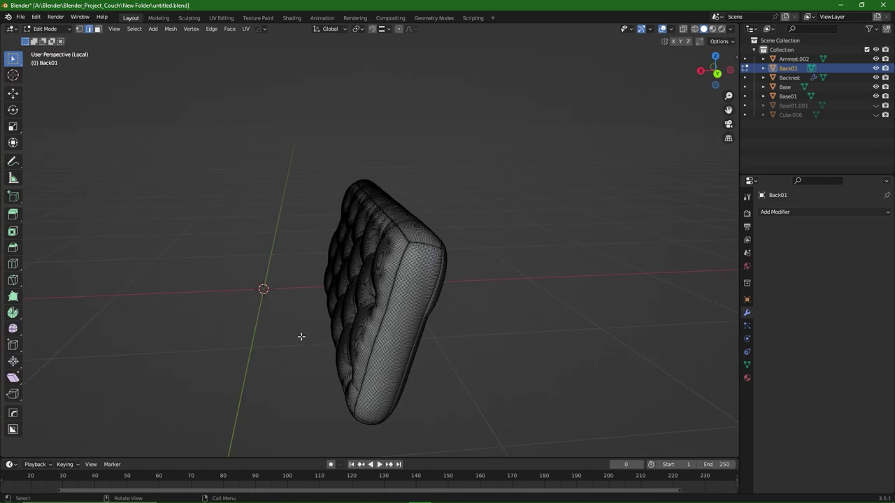
middle_drag(300, 336, 461, 350)
middle_drag(402, 329, 426, 340)
middle_drag(274, 306, 309, 301)
Step: Select the back cushion's entire mesh and switch to the UV Editing workspace
key(s)
key(Escape)
key(a)
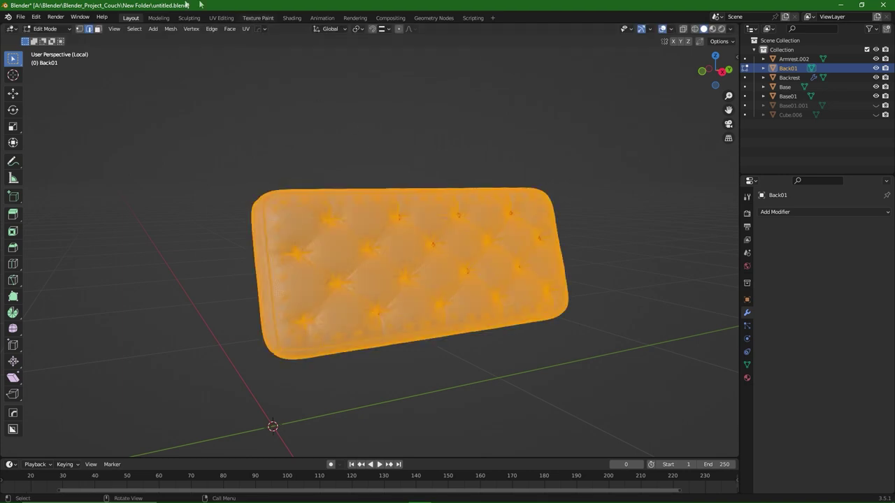
click(221, 18)
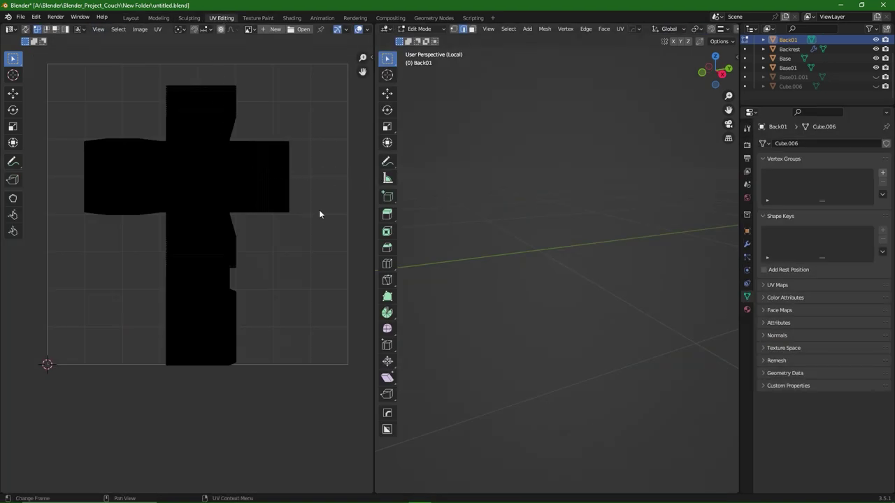
scroll(538, 212, down, 6)
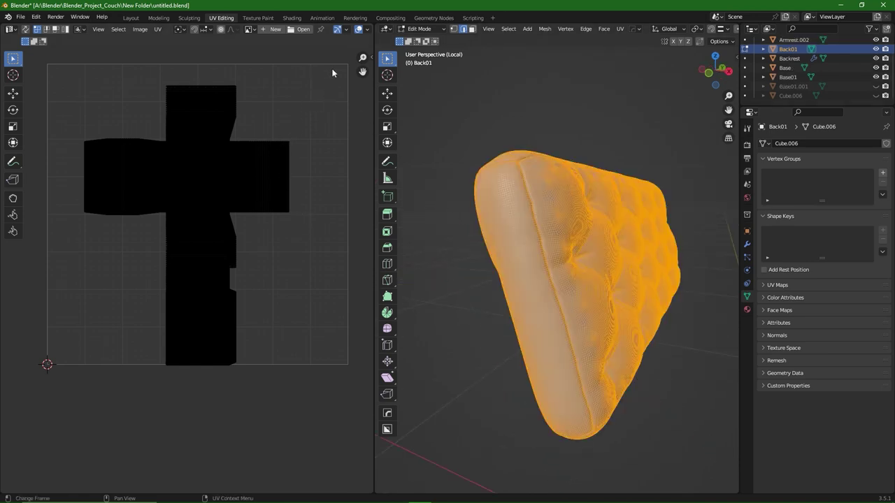
Step: Select the existing UV layout and unwrap the back cushion along its marked seams
drag(328, 71, 80, 427)
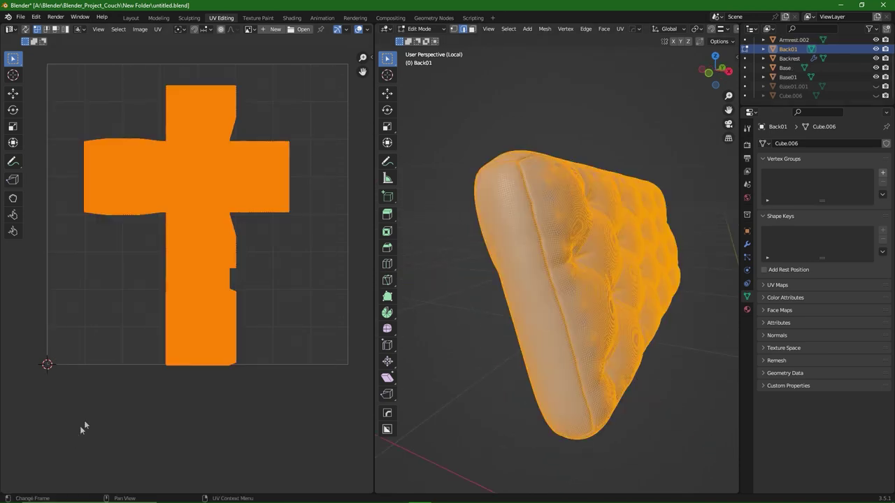
key(u)
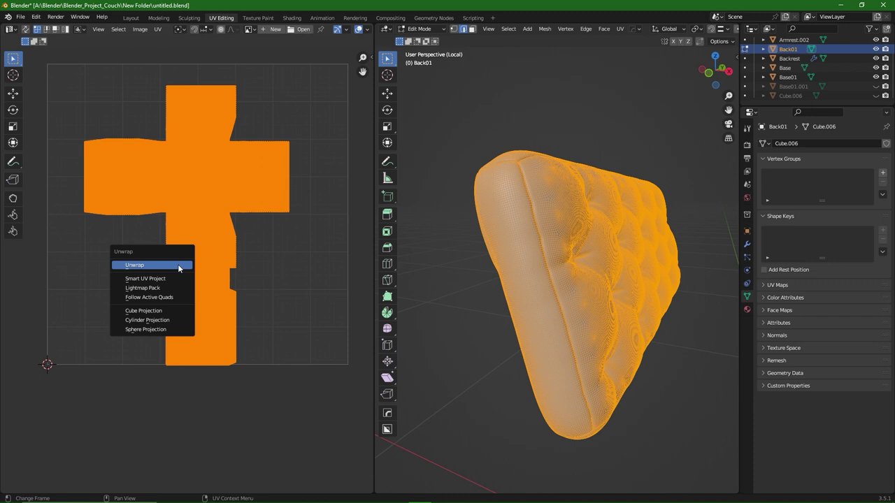
click(179, 266)
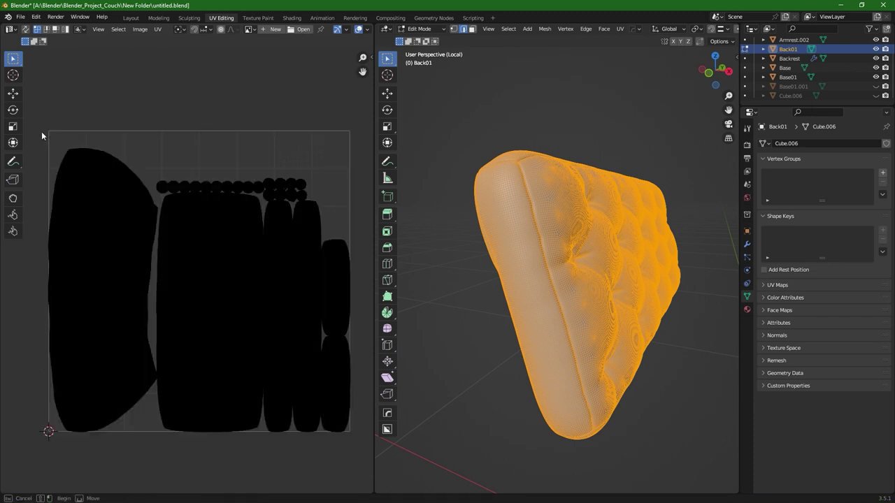
Step: Examine the unwrapped back cushion's UV islands and their mesh density up close
drag(42, 132, 357, 465)
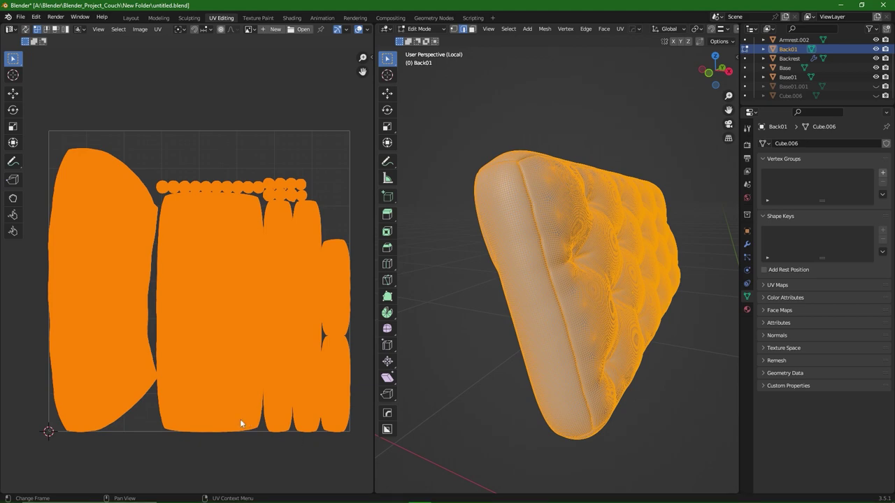
click(245, 458)
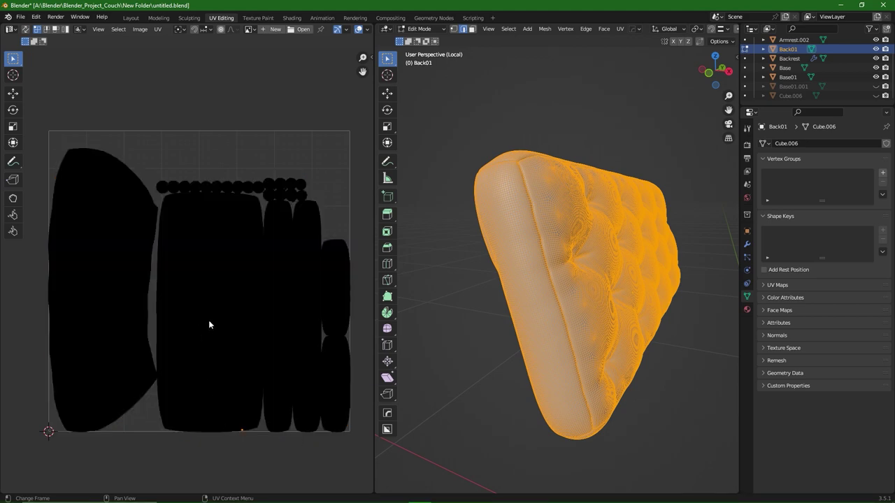
scroll(209, 323, up, 10)
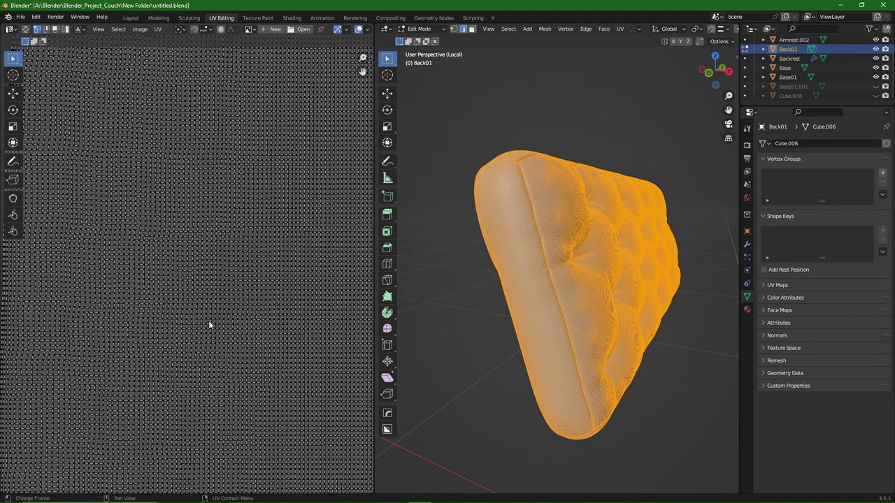
scroll(209, 323, down, 10)
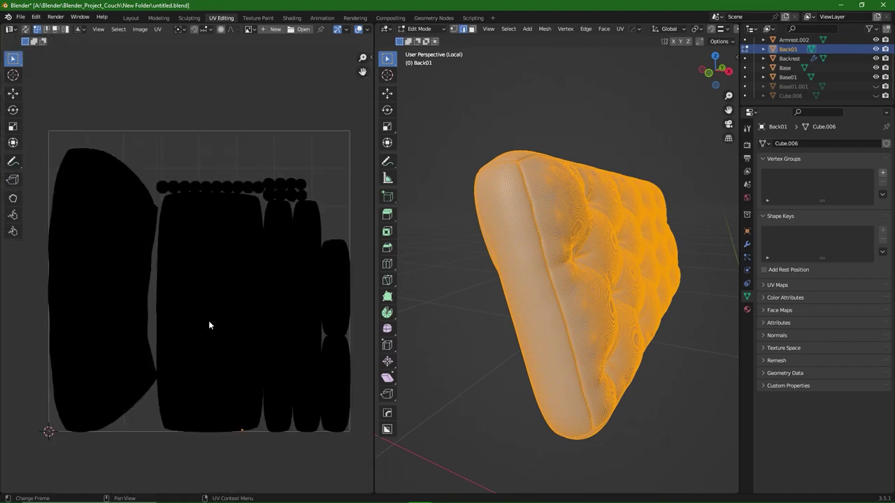
Step: Select all of the back cushion's UVs and show the UV editor's view settings
key(a)
key(n)
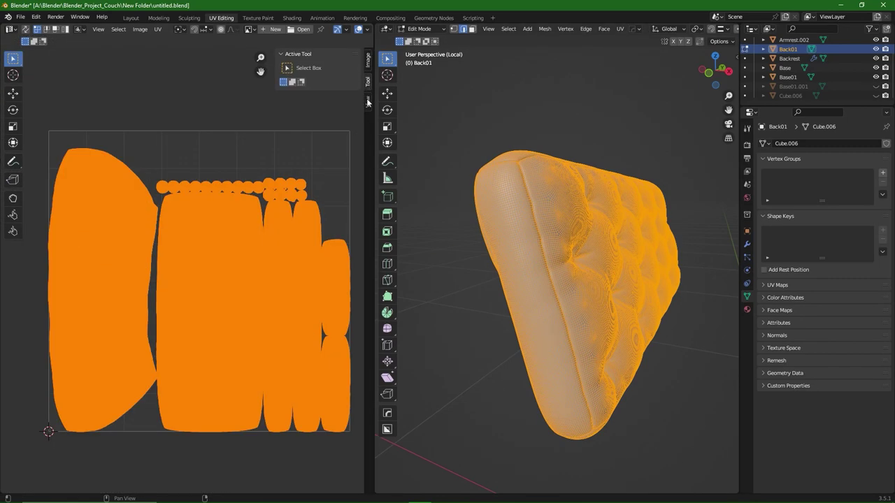
click(368, 102)
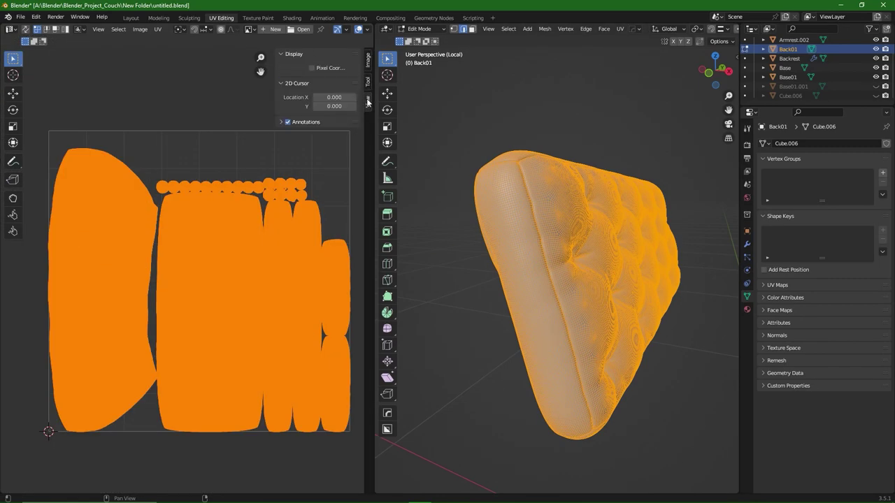
click(280, 125)
click(281, 125)
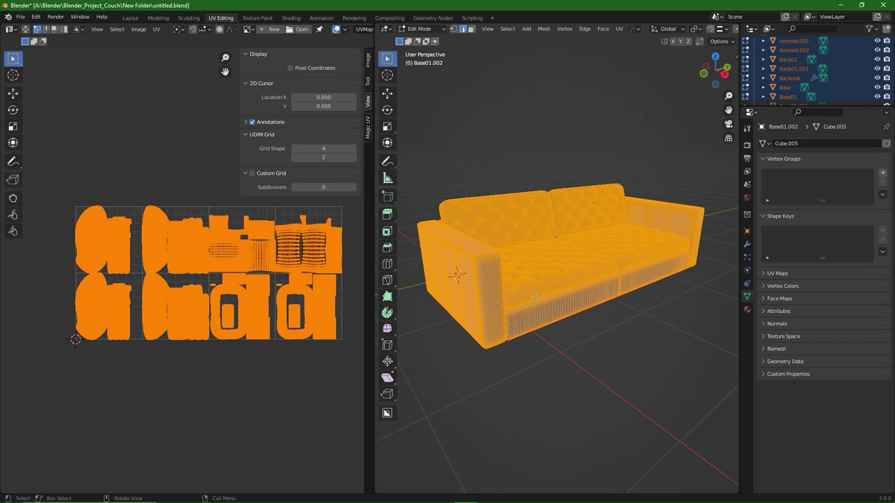
Step: Examine the meshes of the complete couch, including the tufted cushions, base front and armrests, from several angles
scroll(535, 298, up, 10)
scroll(535, 297, up, 6)
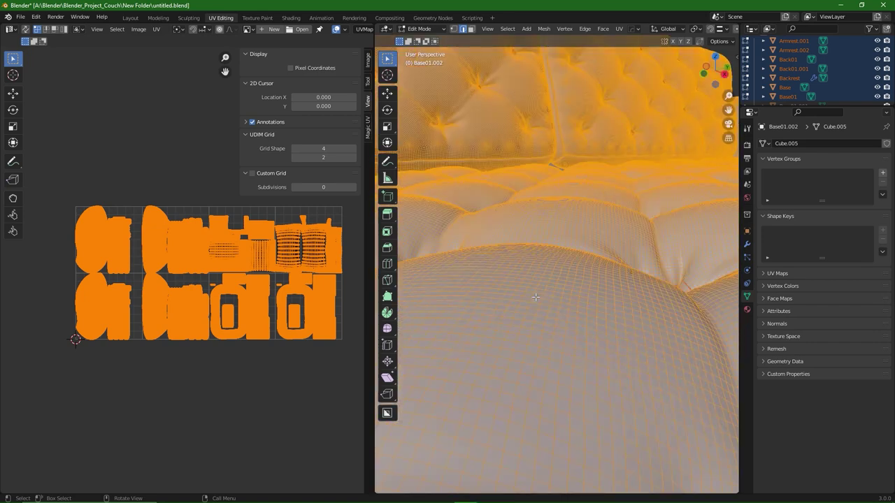
scroll(565, 232, down, 8)
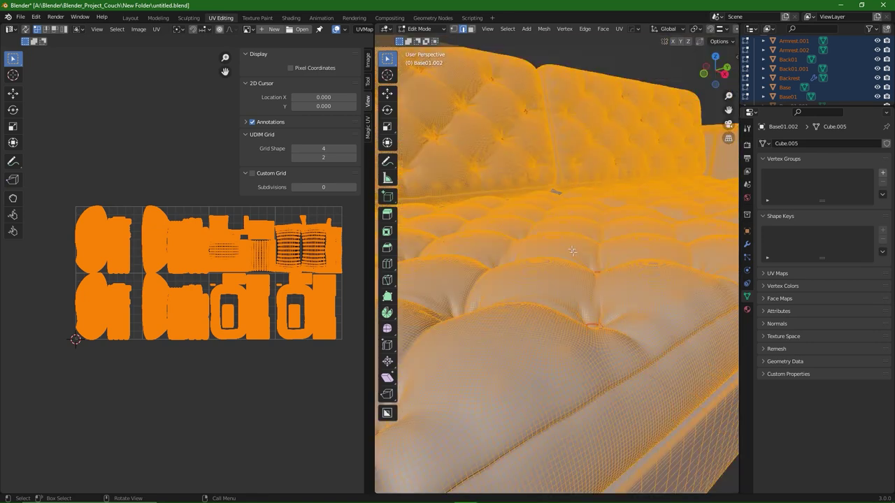
middle_drag(580, 319, 569, 298)
scroll(572, 298, up, 5)
scroll(572, 298, up, 3)
scroll(565, 302, down, 3)
scroll(560, 297, down, 4)
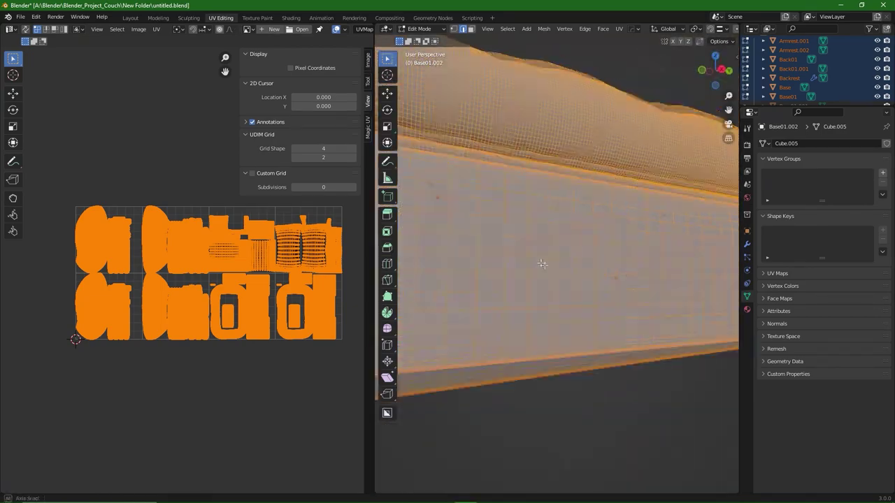
middle_drag(542, 264, 564, 279)
middle_drag(533, 241, 545, 281)
scroll(544, 281, down, 3)
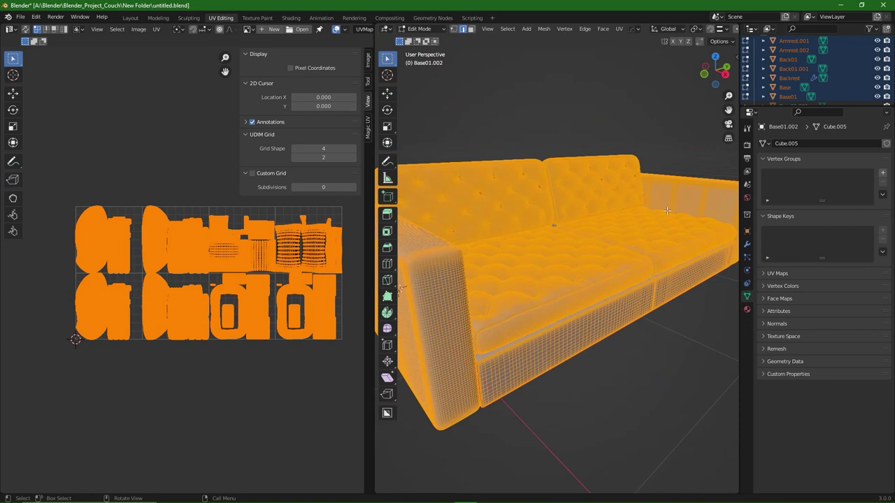
scroll(602, 220, down, 3)
middle_drag(549, 255, 587, 241)
scroll(540, 237, up, 2)
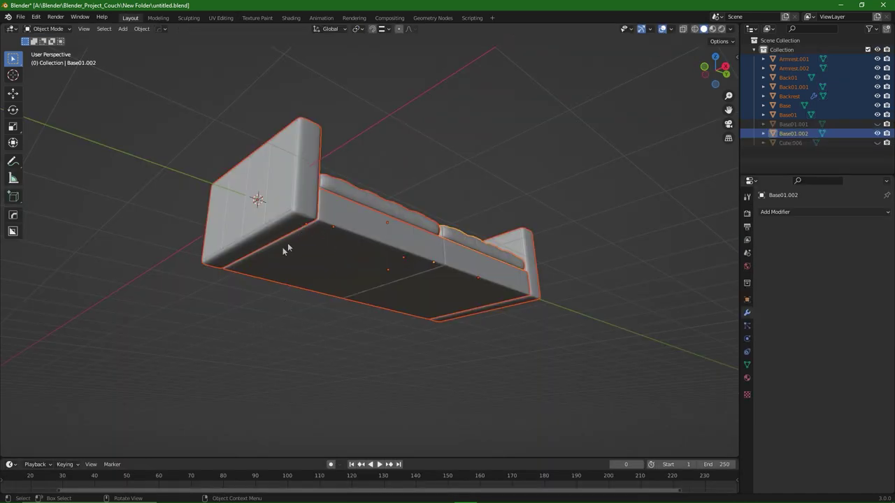
Step: Deselect the couch parts, add a mesh cylinder at the 3D cursor and scale it down for a couch foot
click(255, 300)
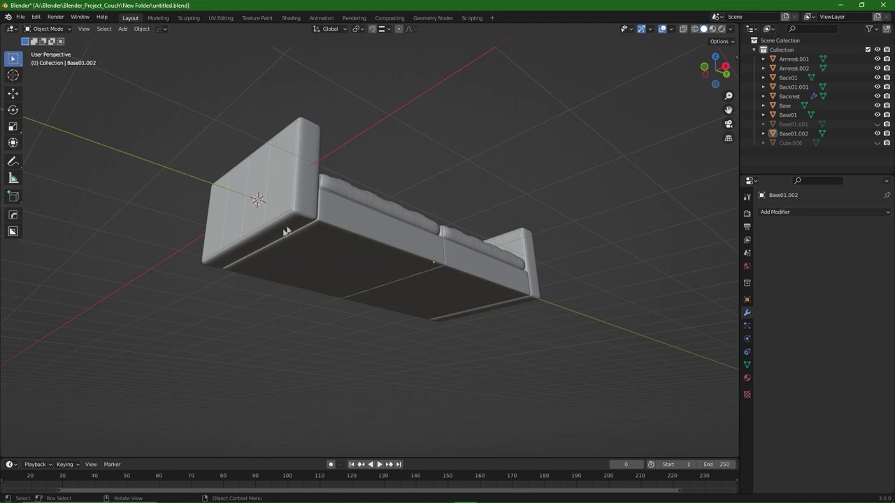
middle_drag(399, 293, 326, 265)
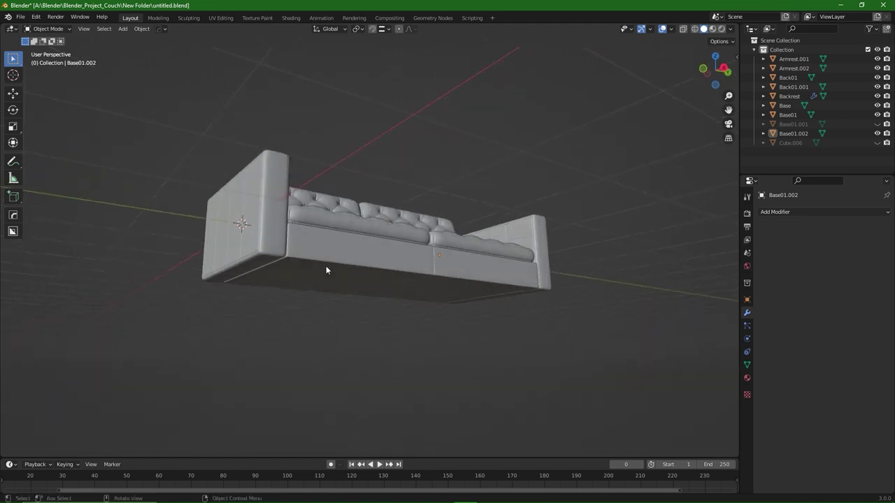
key(shift+a)
mouse_move(319, 298)
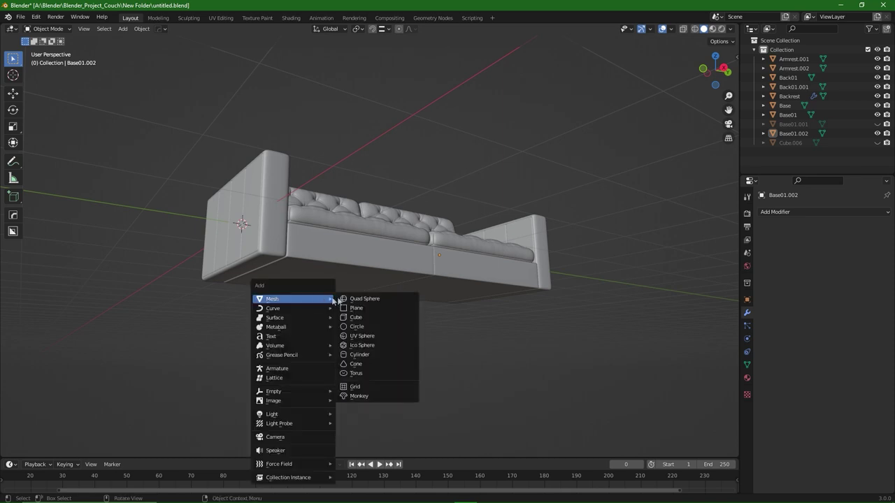
click(362, 354)
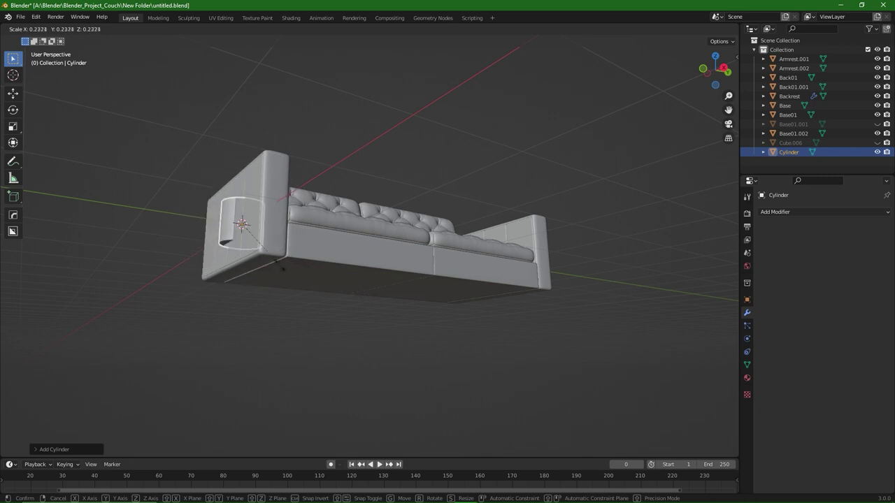
click(242, 238)
Step: Lower the cylinder about 0.5 m along Z and position it beneath the armrest as a foot
key(g)
key(z)
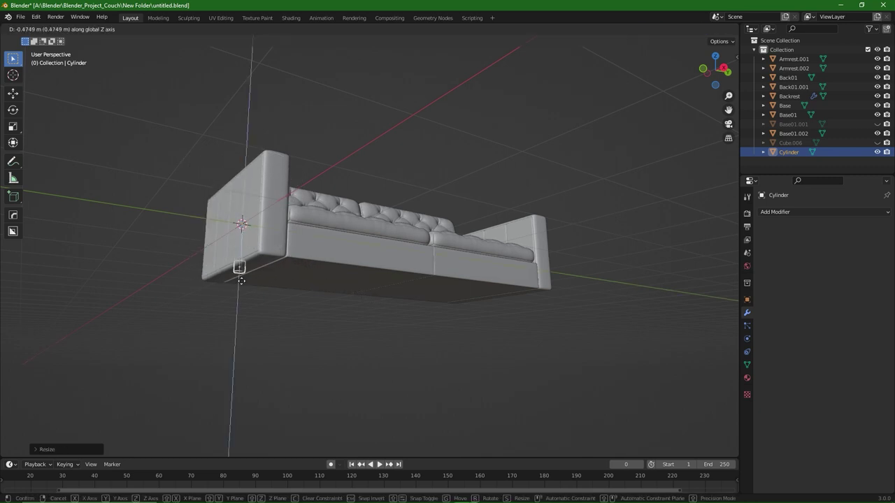
click(242, 284)
middle_drag(242, 284, 328, 307)
key(g)
scroll(329, 294, up, 4)
Step: Bevel the foot's rim edges and add horizontal loop cuts around its side
key(Tab)
click(328, 200)
key(ctrl+b)
click(405, 301)
middle_drag(404, 302, 358, 280)
key(ctrl+r)
click(357, 280)
right_click(357, 280)
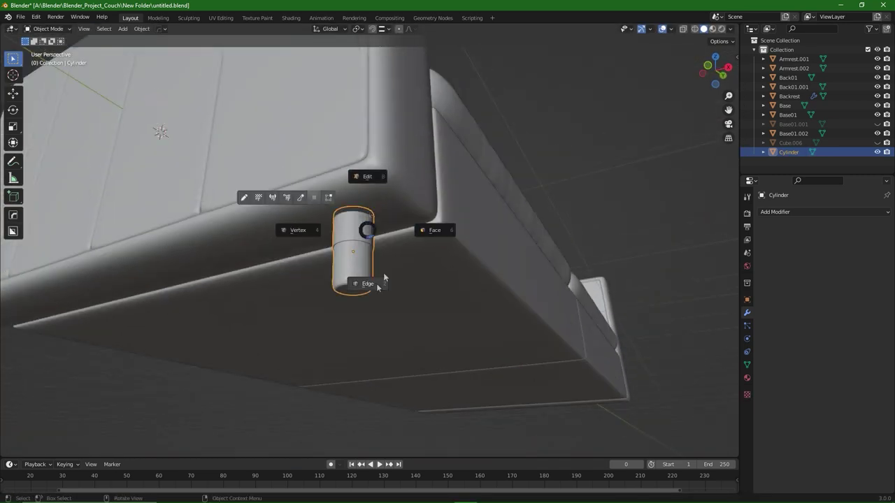
Step: Bevel the edge loop at the step between the foot's upper and lower sections
key(Tab)
middle_drag(360, 290, 385, 272)
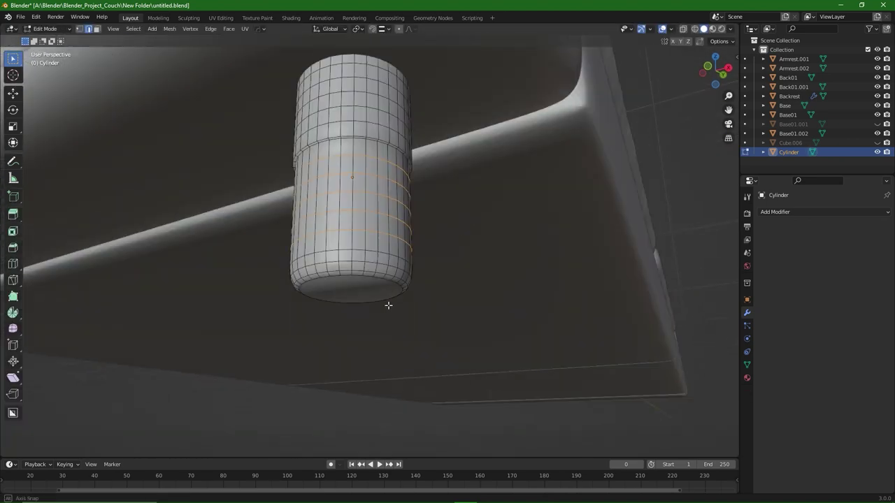
alt+click(334, 139)
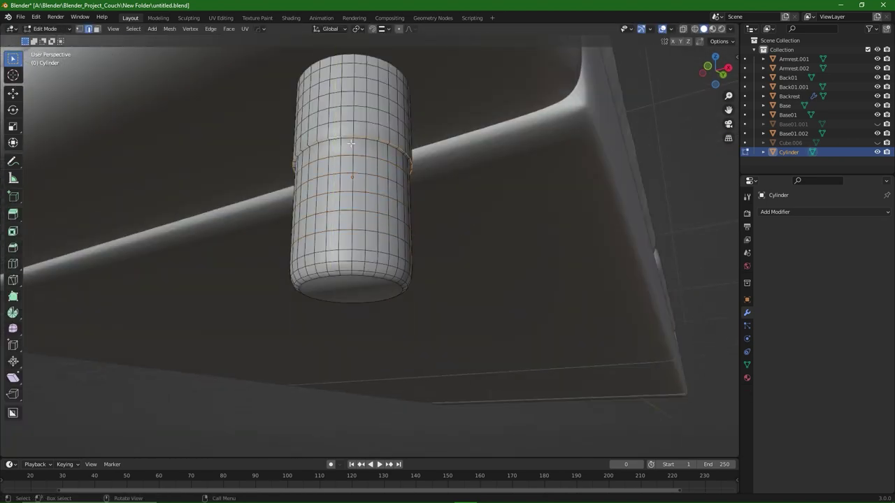
key(ctrl+b)
click(346, 162)
Step: Inset the foot's bottom face
key(3)
click(359, 286)
key(i)
click(408, 282)
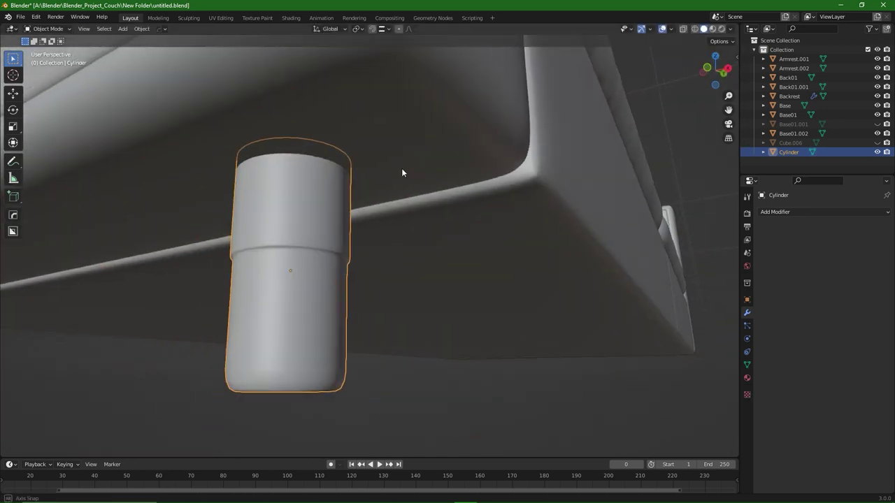
Step: Isolate the foot in local view and delete its top face
key(ctrl+Tab)
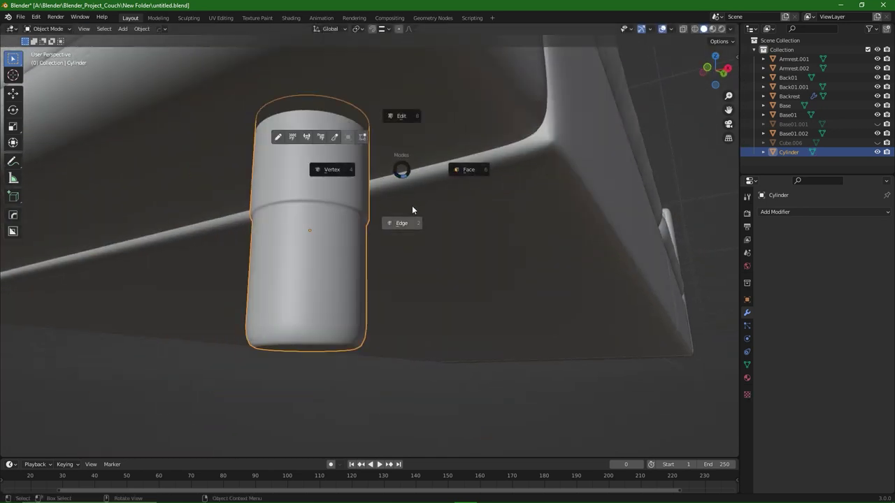
click(412, 209)
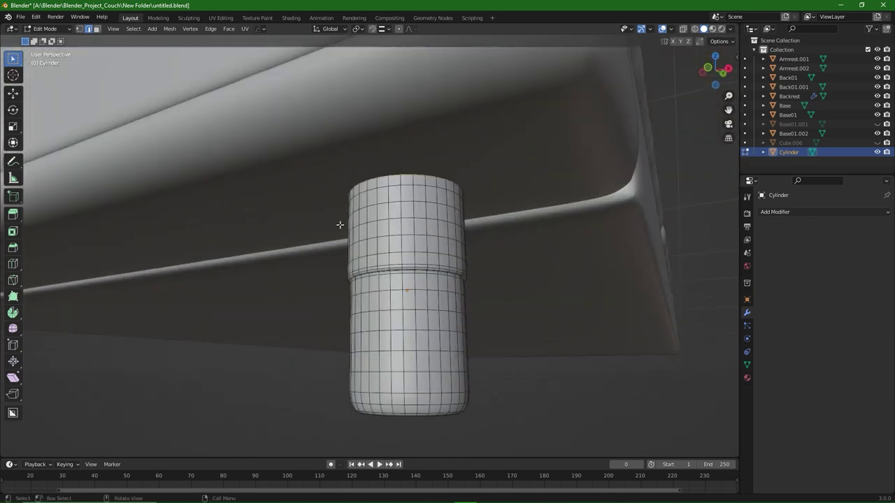
key(KP_Divide)
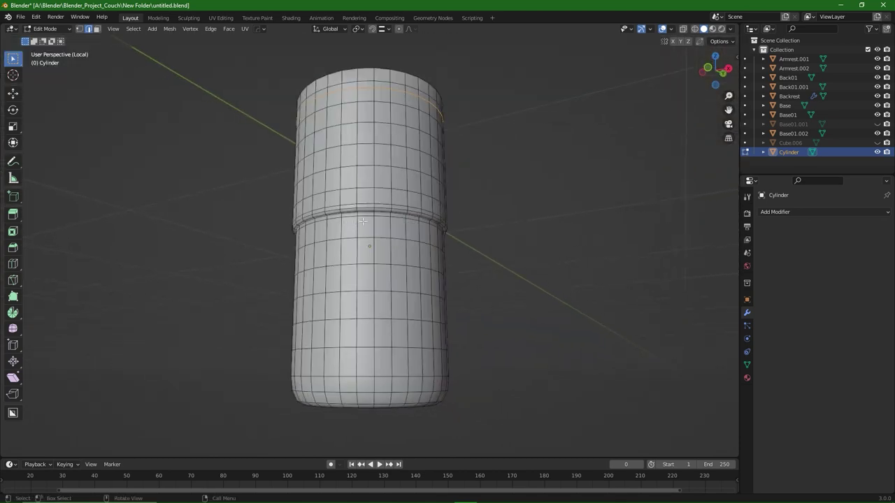
middle_drag(339, 222, 379, 134)
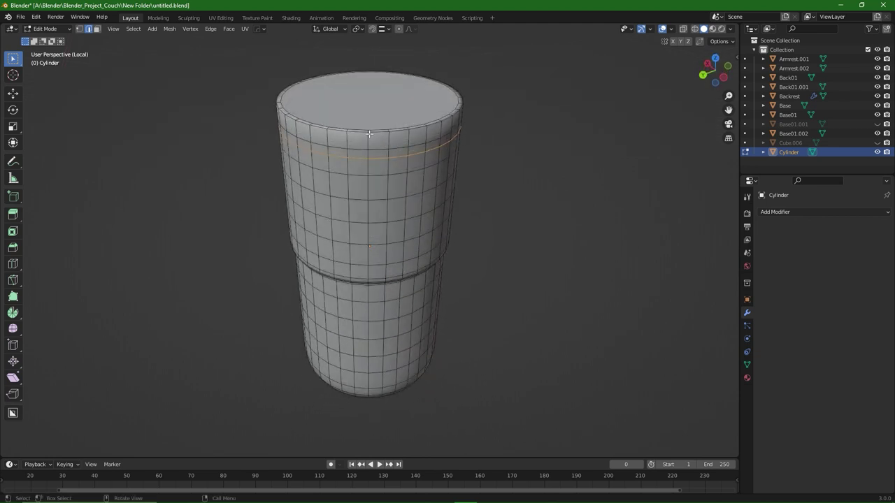
key(Tab)
click(420, 103)
click(386, 106)
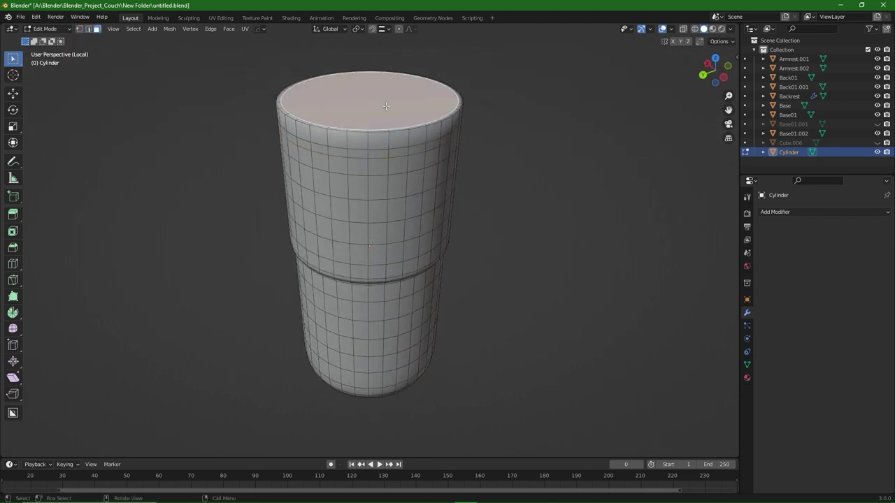
key(x)
click(371, 128)
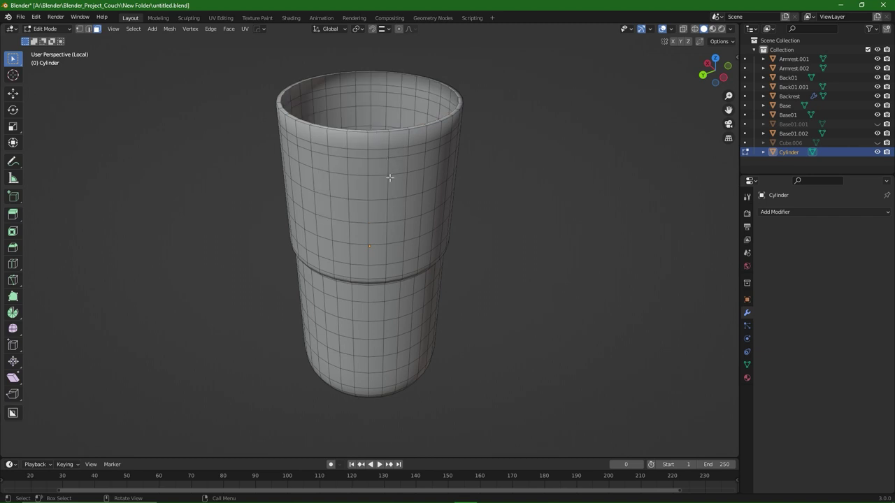
Step: Select a vertical edge loop along the foot's side
alt+click(328, 142)
key(ctrl+Tab)
click(335, 161)
key(alt+a)
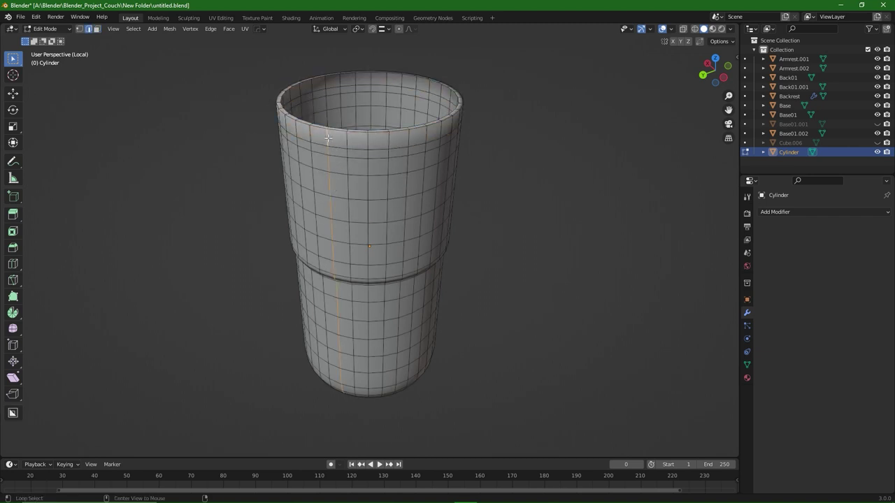
Step: Delete the inner face at the centre of the foot's underside
middle_drag(350, 195, 390, 120)
key(ctrl+Tab)
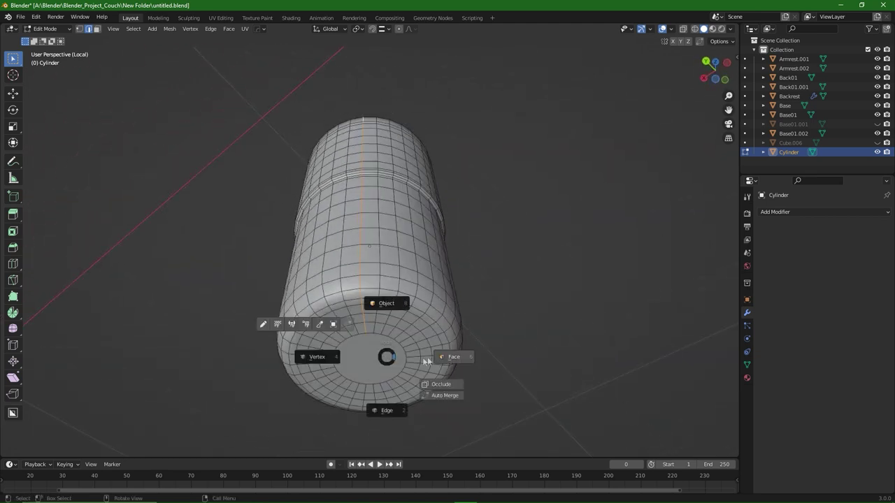
click(427, 357)
click(383, 360)
key(x)
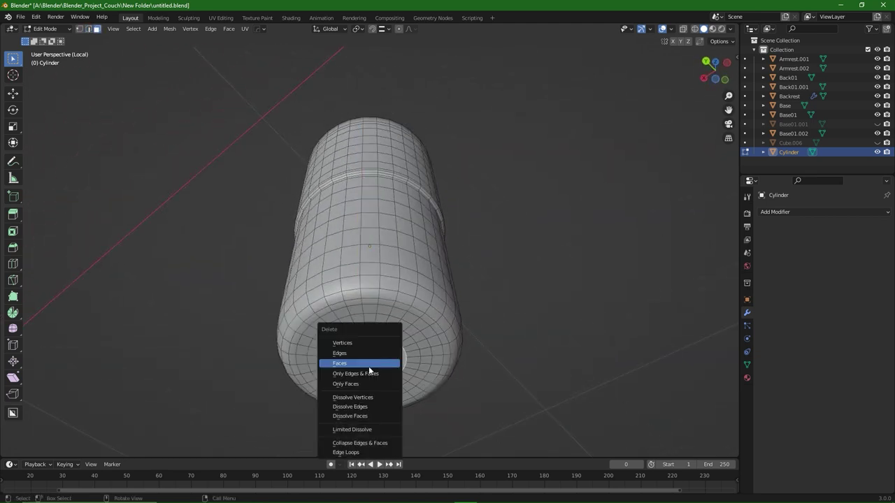
click(386, 362)
Step: Select one vertical edge loop running from the foot's bottom opening up across the step, and check its course
key(ctrl+Tab)
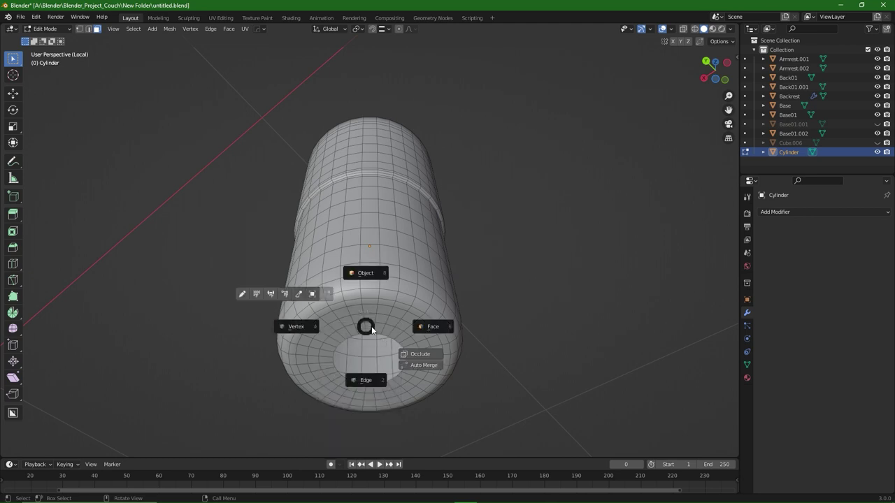
click(365, 379)
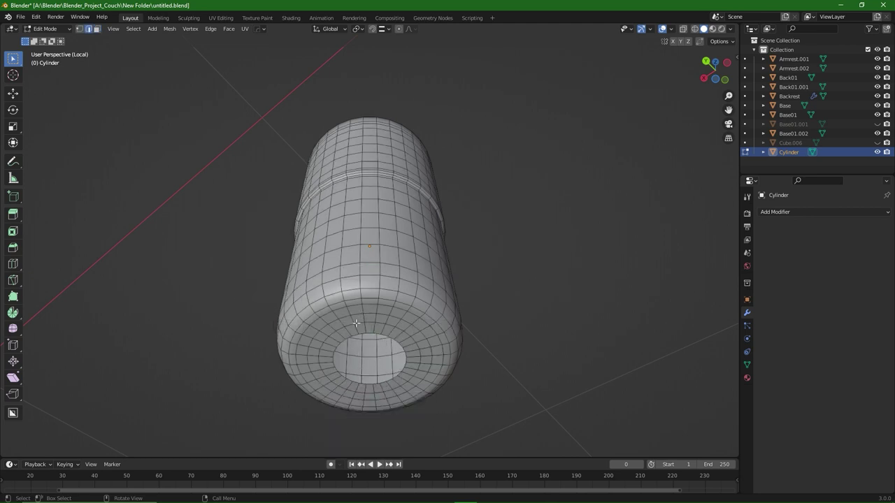
alt+click(366, 330)
middle_drag(413, 237, 381, 311)
scroll(380, 223, up, 4)
middle_drag(379, 223, 357, 149)
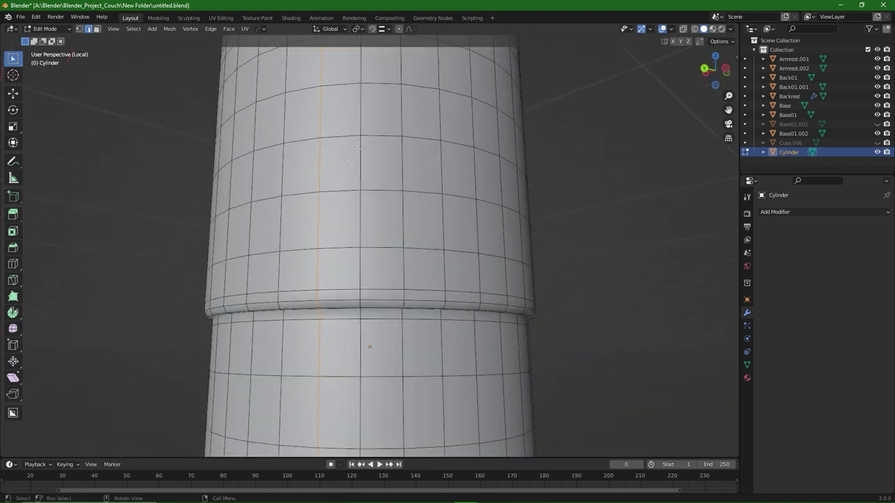
scroll(417, 137, down, 4)
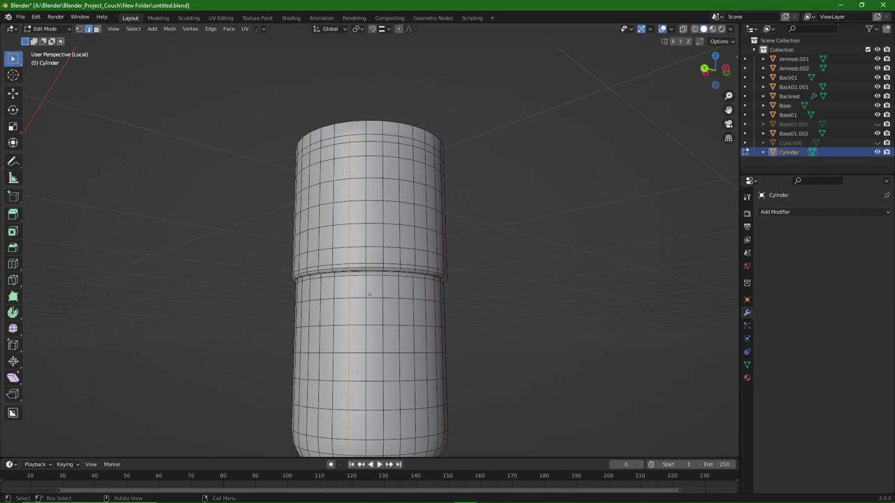
scroll(352, 207, up, 8)
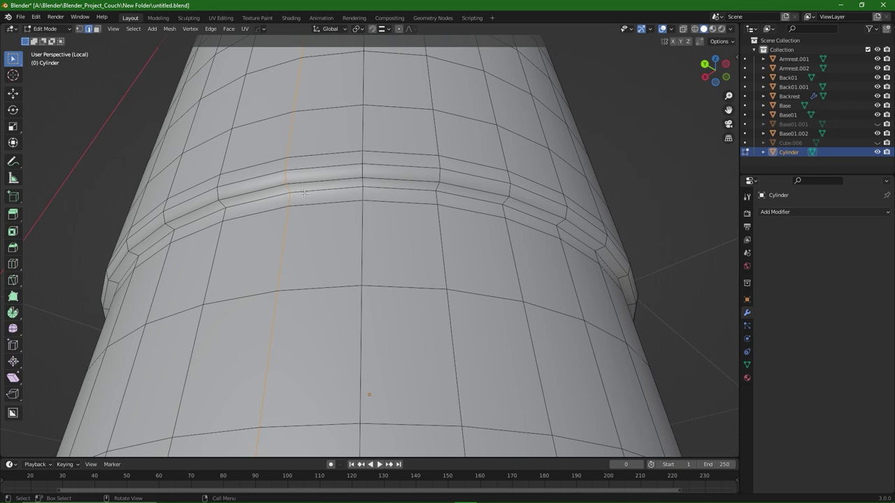
Step: Mark the foot's selected vertical edge loop and the ring around its step as seams
scroll(304, 192, down, 4)
middle_drag(380, 192, 389, 215)
right_click(314, 265)
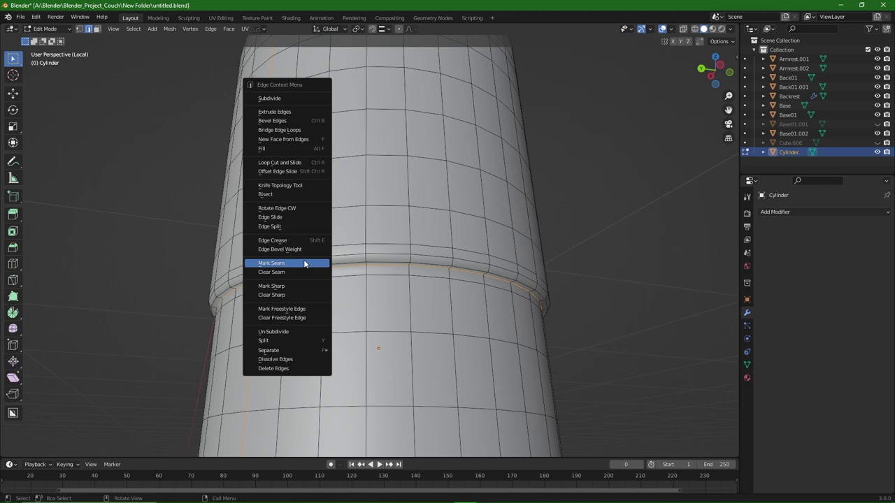
click(304, 263)
scroll(400, 259, down, 5)
scroll(400, 259, down, 2)
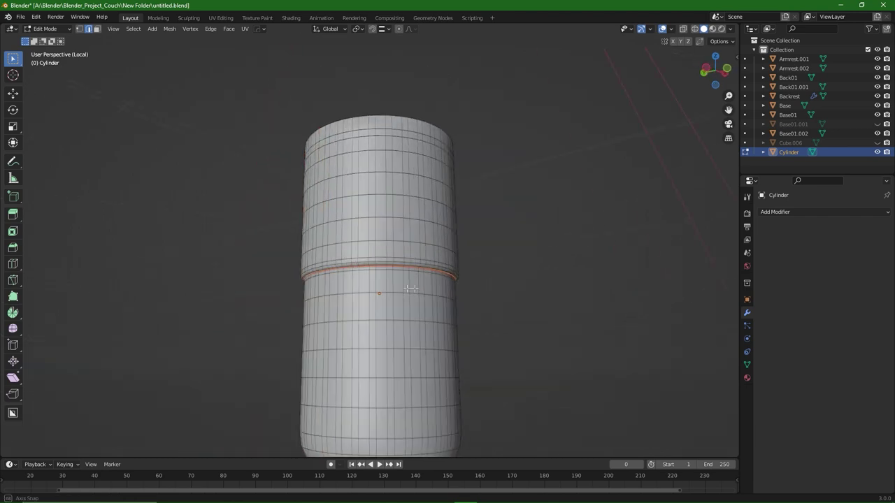
Step: Show the foot's unwrapped UV layout in the UV Editing workspace, and return the foot to Object Mode
click(220, 17)
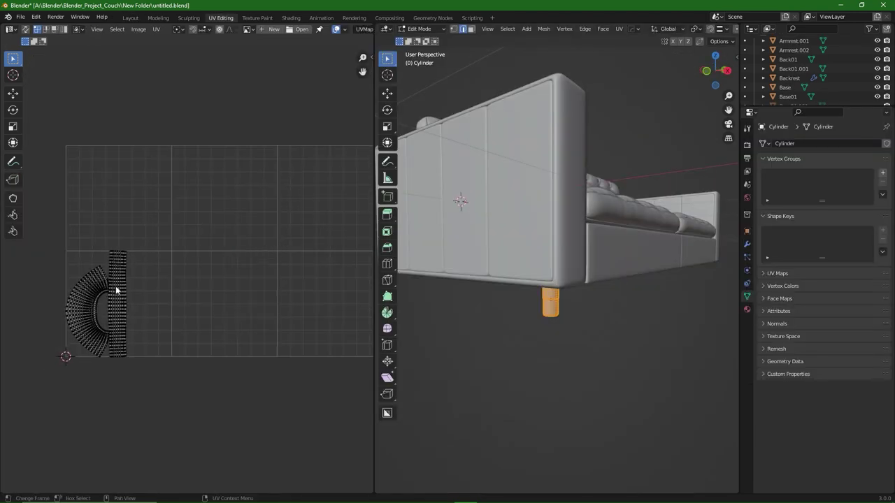
middle_drag(123, 274, 149, 278)
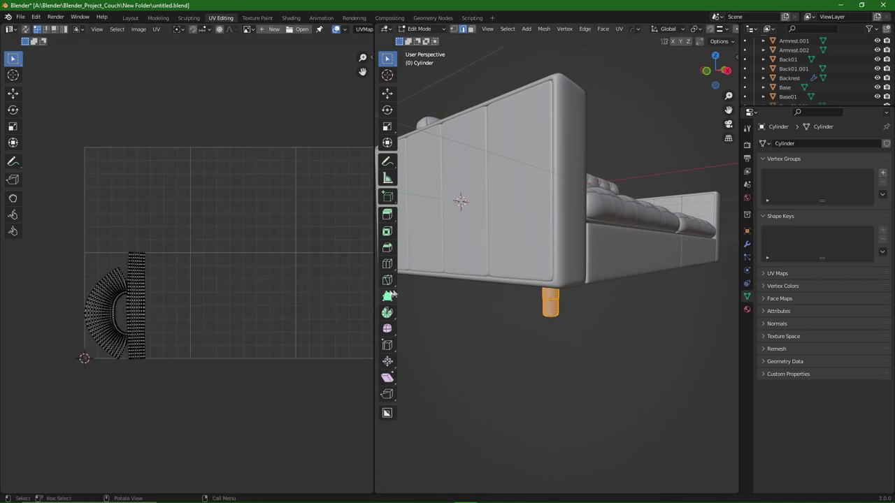
key(ctrl+Tab)
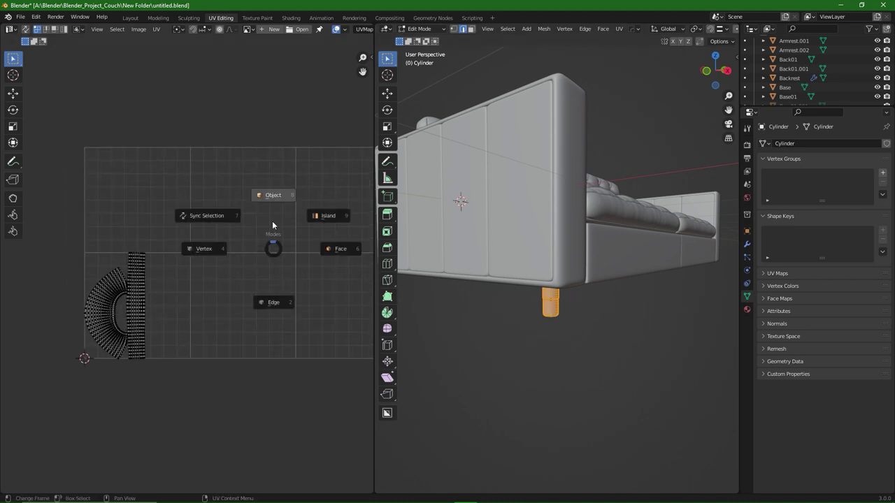
key(Tab)
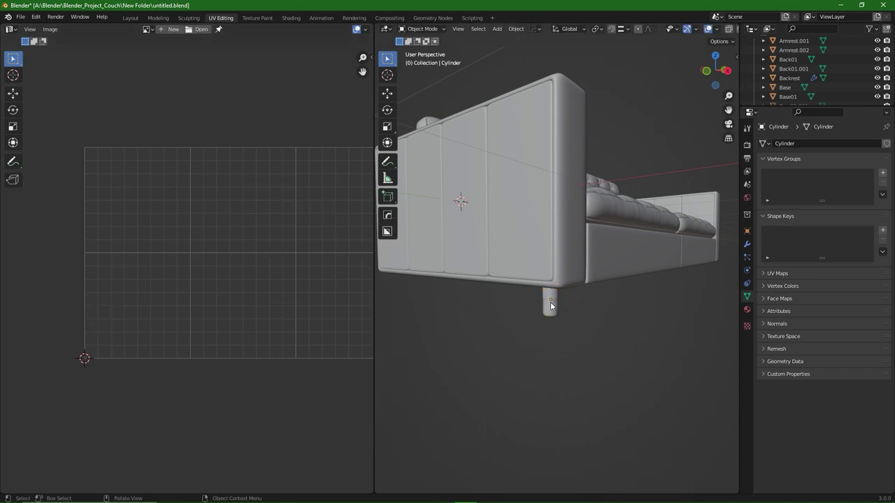
Step: Add a Mirror modifier to the foot, using the couch's Base as the mirror object
click(747, 244)
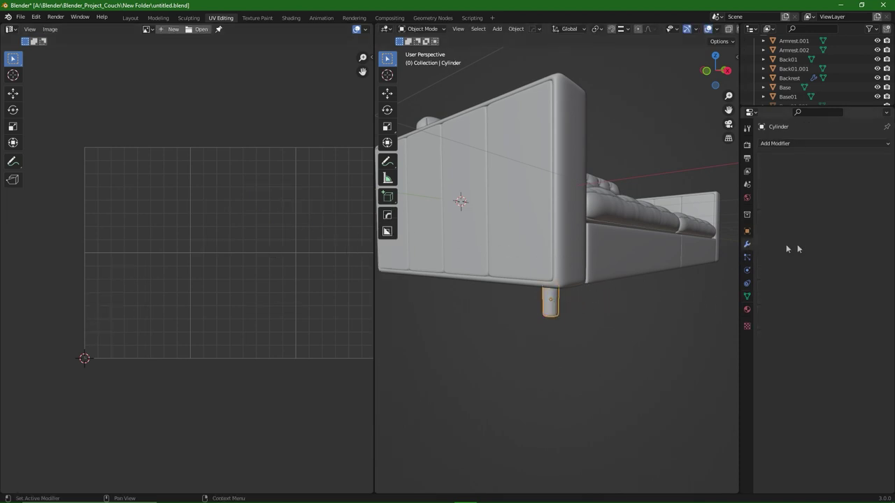
click(816, 142)
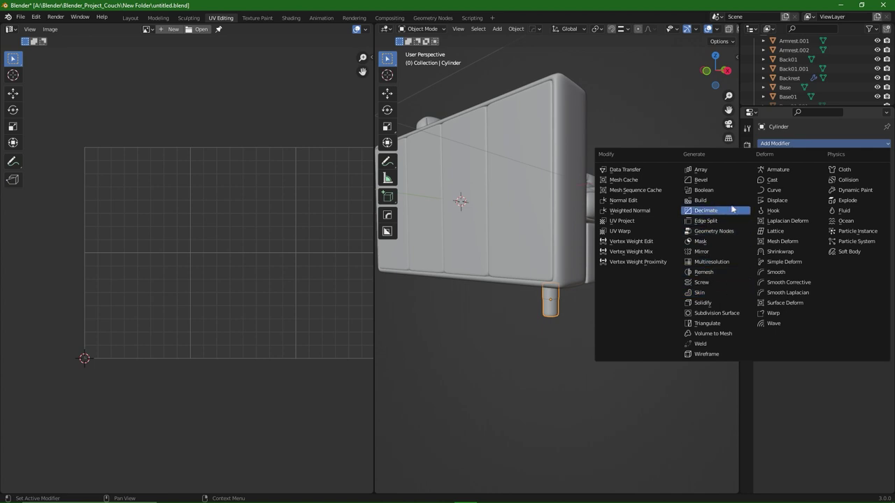
click(707, 251)
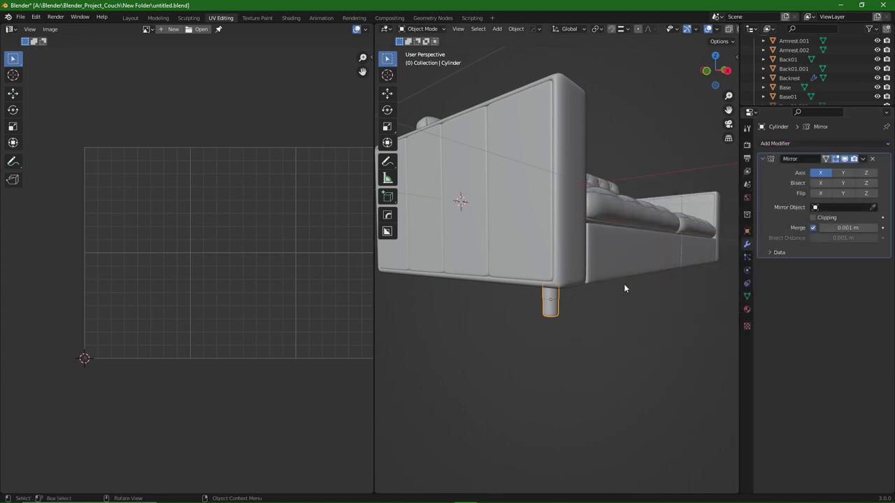
middle_drag(623, 284, 595, 292)
click(872, 207)
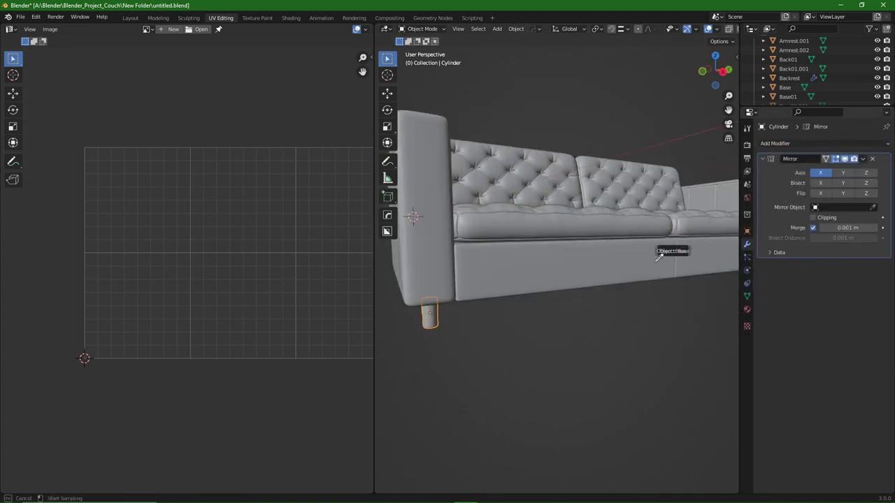
click(636, 272)
scroll(642, 270, down, 3)
middle_drag(585, 295, 543, 281)
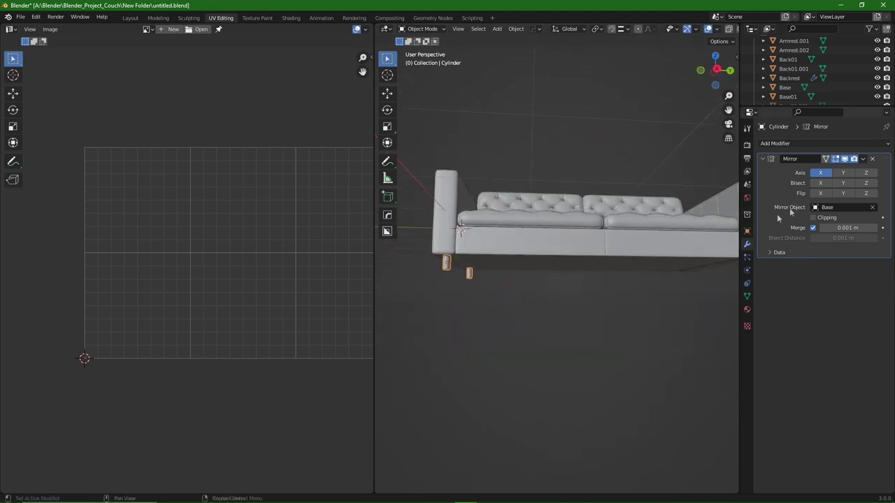
Step: Mirror the foot along the Y axis as well as X, and apply the Mirror modifier
click(843, 173)
middle_drag(673, 242, 624, 234)
click(863, 158)
click(828, 169)
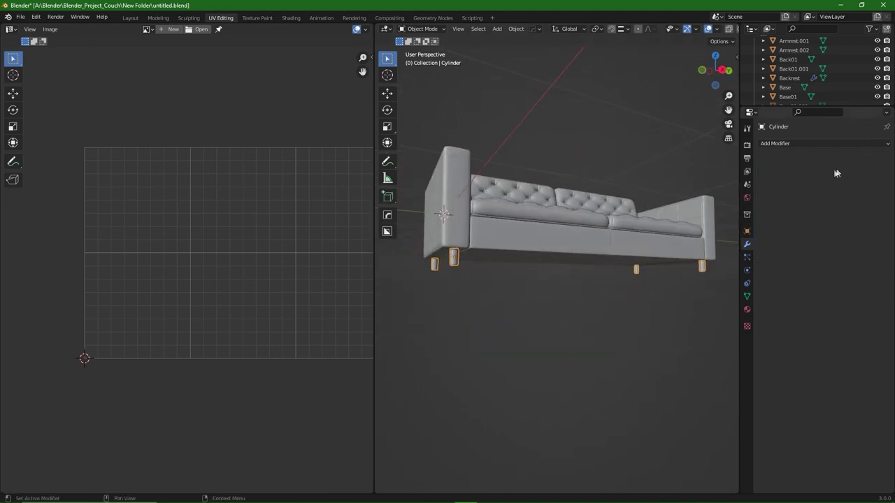
Step: Unwrap the four mirrored feet in Edit Mode with the Conformal method and inspect their UV islands
middle_drag(472, 245, 483, 282)
key(Tab)
click(481, 328)
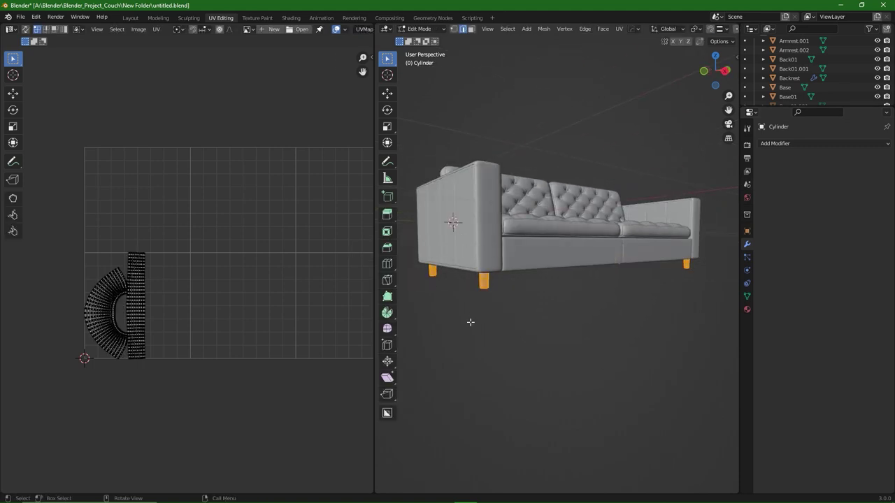
middle_drag(217, 292, 263, 294)
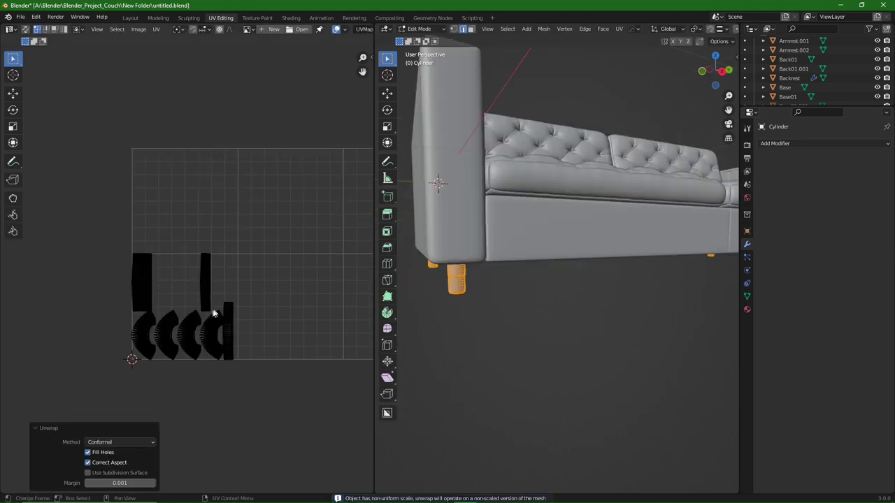
scroll(213, 312, up, 2)
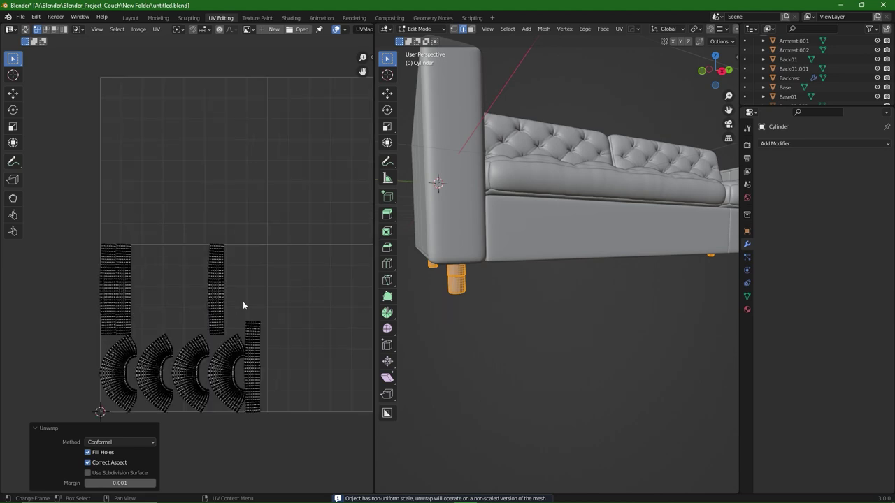
scroll(243, 305, down, 2)
Step: Set the UV editor's UDIM grid shape to 5 by 2 tiles
click(372, 57)
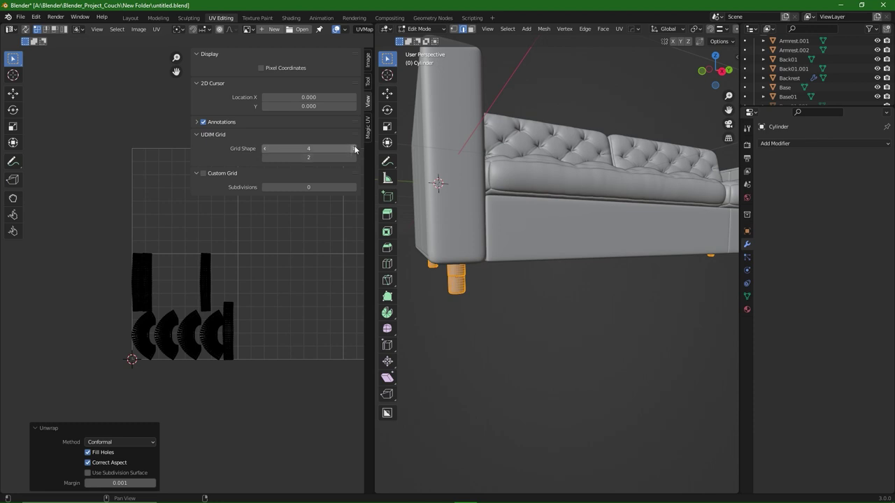
scroll(287, 236, down, 4)
middle_drag(294, 243, 188, 250)
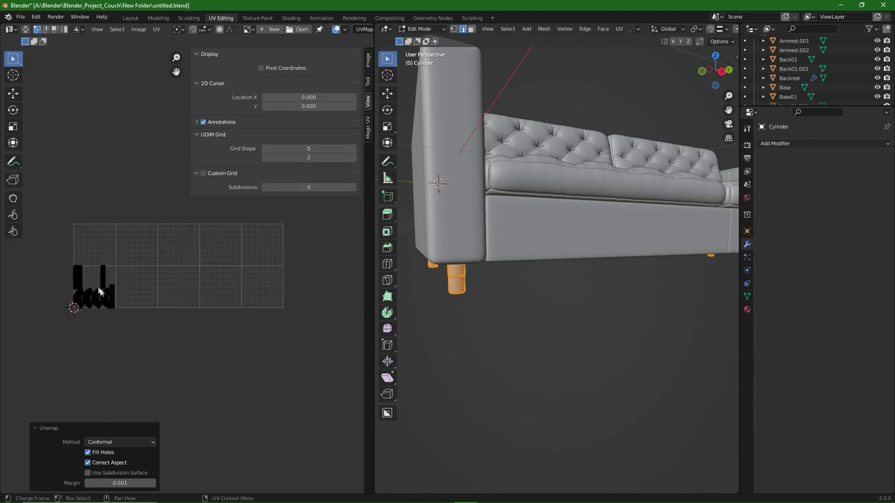
Step: Move all the feet's UV islands along the X axis into the fifth UDIM tile and select all the couch's UVs
key(a)
key(g)
key(x)
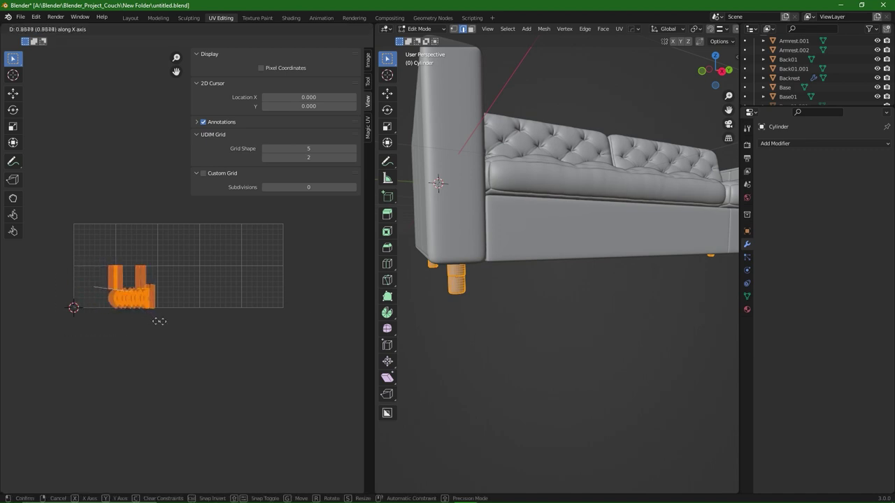
click(264, 322)
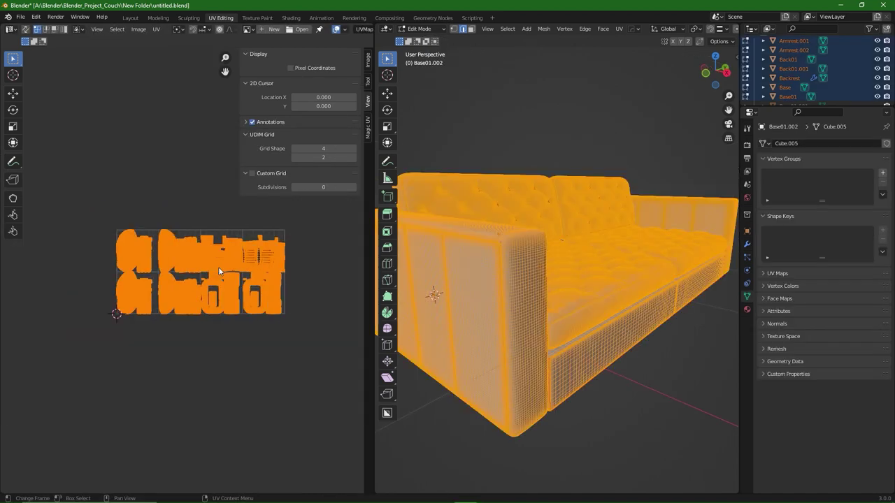
key(a)
scroll(209, 273, up, 2)
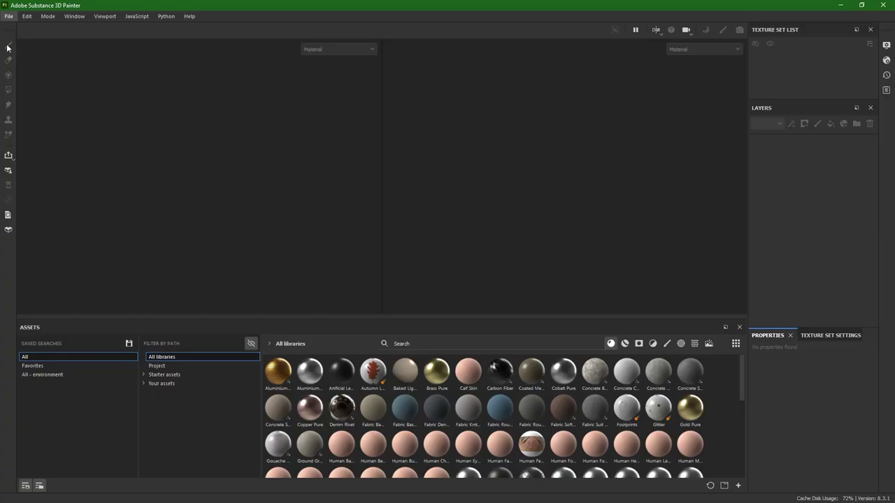
Step: In Adobe Substance 3D Painter, start a new project with 4096 document resolution and the OpenGL normal map format
click(9, 16)
click(20, 27)
click(416, 181)
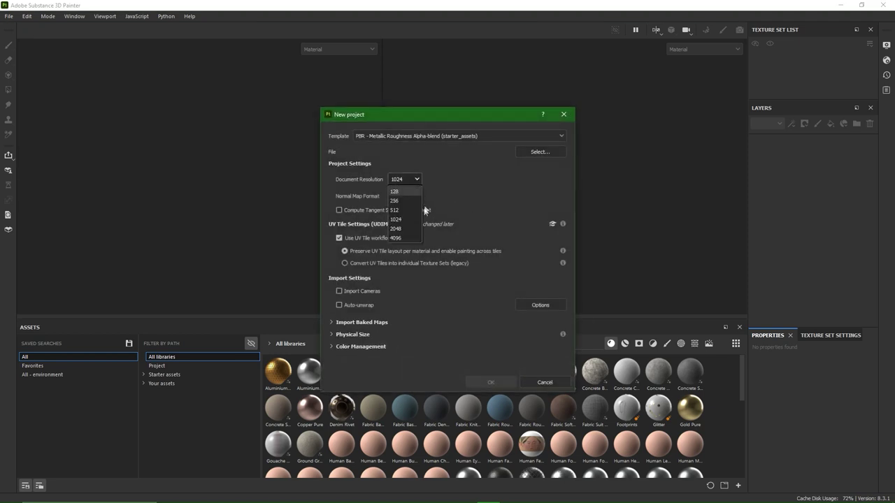
click(409, 236)
click(403, 197)
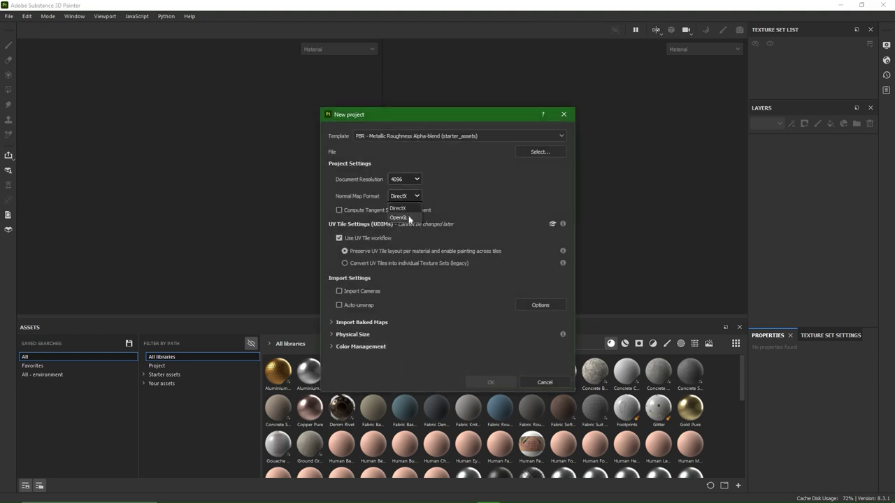
Step: Choose untitled.fbx from the Blender_Project_Couch New Folder as the mesh and create the project
click(538, 152)
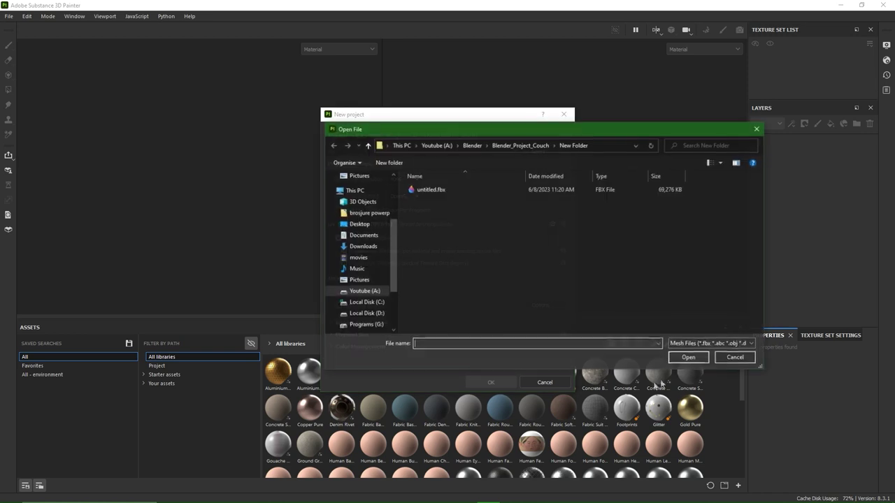
click(443, 194)
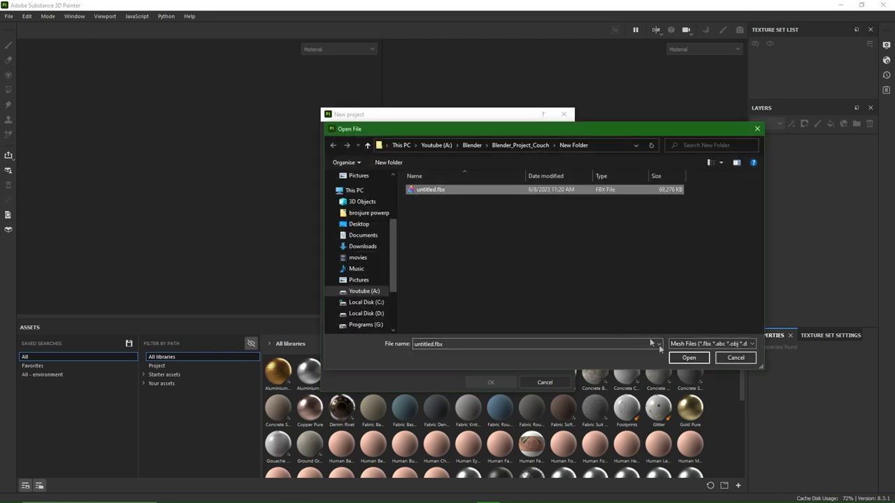
click(688, 357)
click(481, 382)
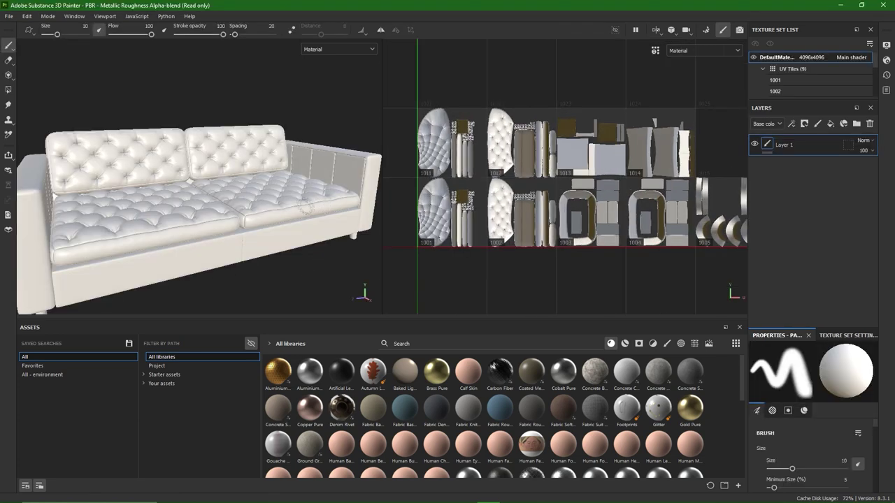
Step: Bake the couch's mesh maps with Position and Thickness excluded, and return to painting mode
alt+drag(264, 213, 335, 219)
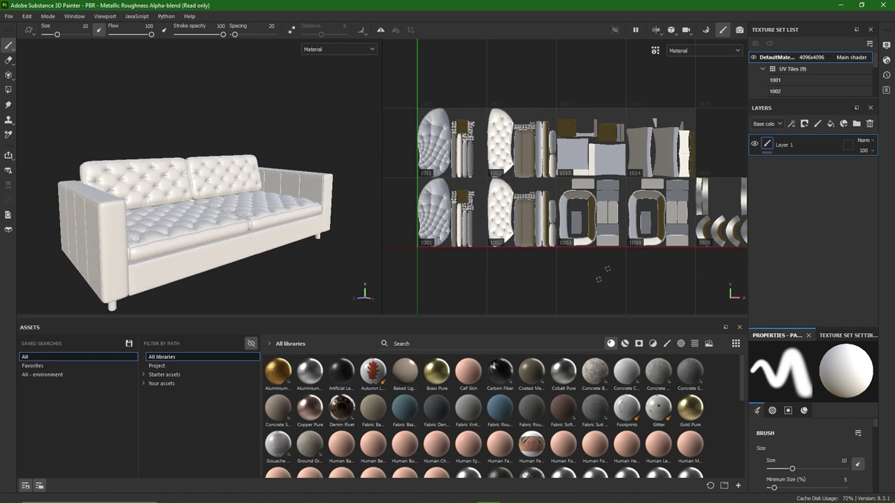
click(705, 30)
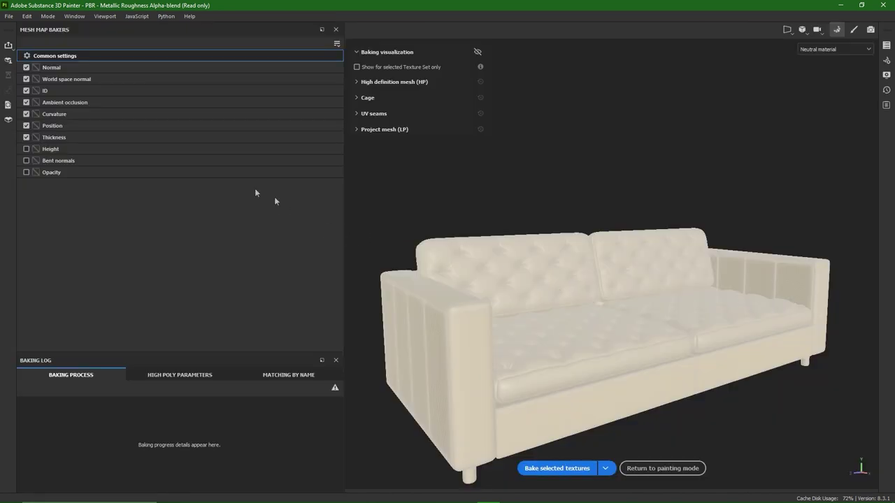
click(26, 139)
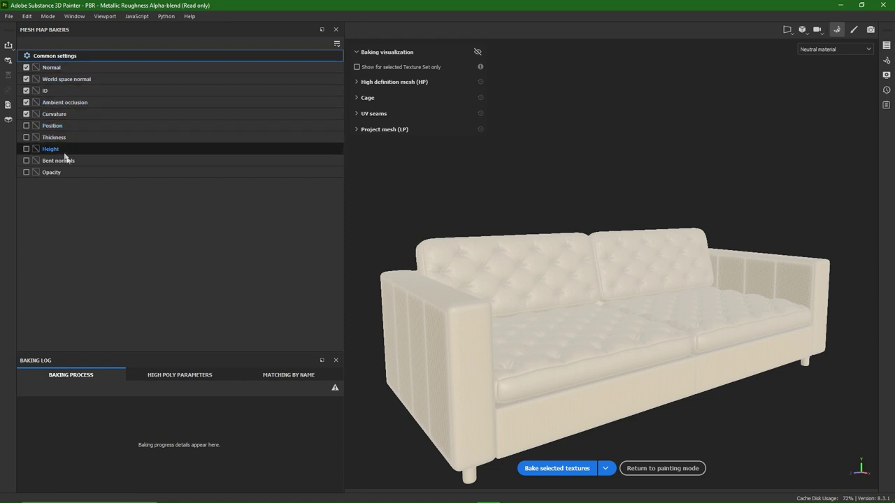
click(570, 469)
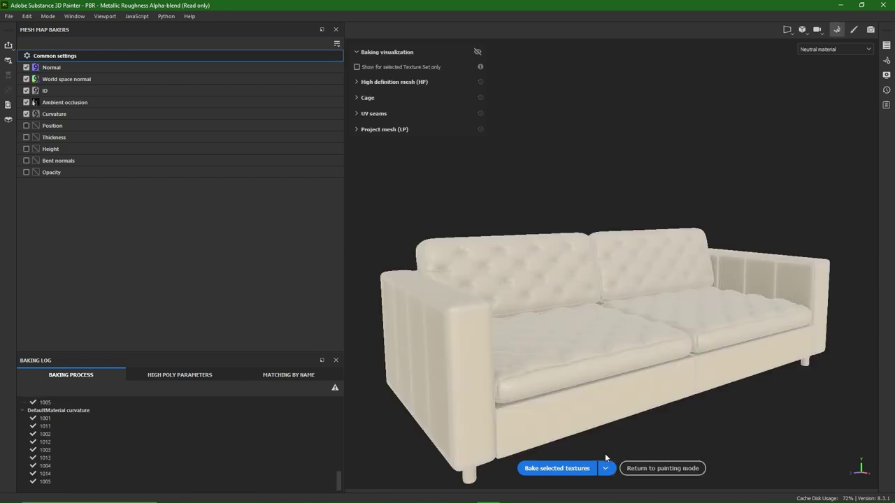
click(653, 469)
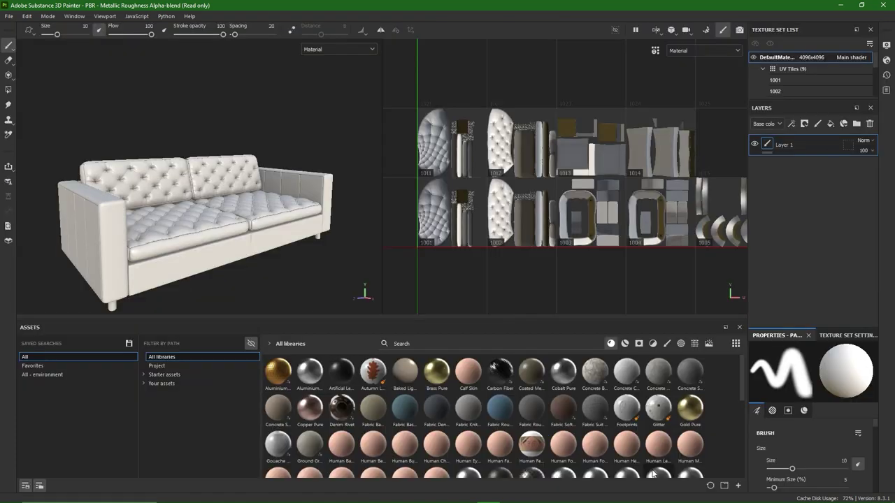
Step: Set the main shader's AO Intensity to 0.35 while judging the shading on the seat cushions
scroll(176, 215, up, 5)
scroll(252, 248, up, 5)
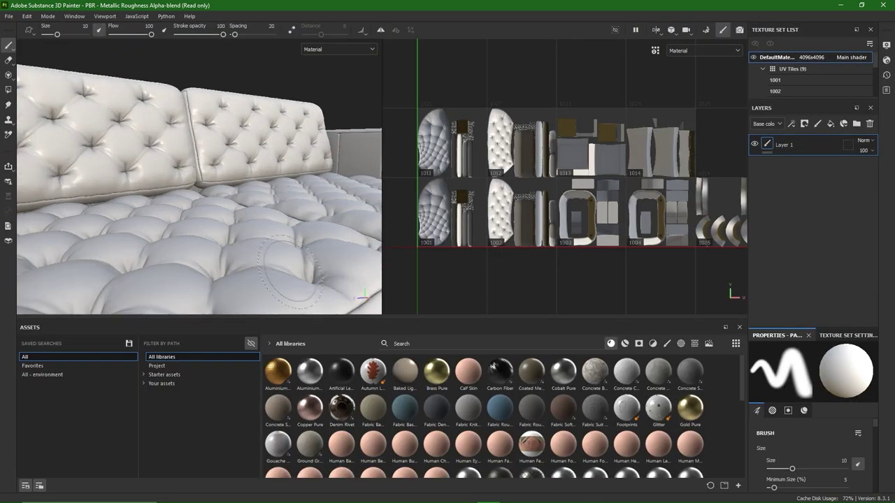
alt+drag(287, 269, 233, 164)
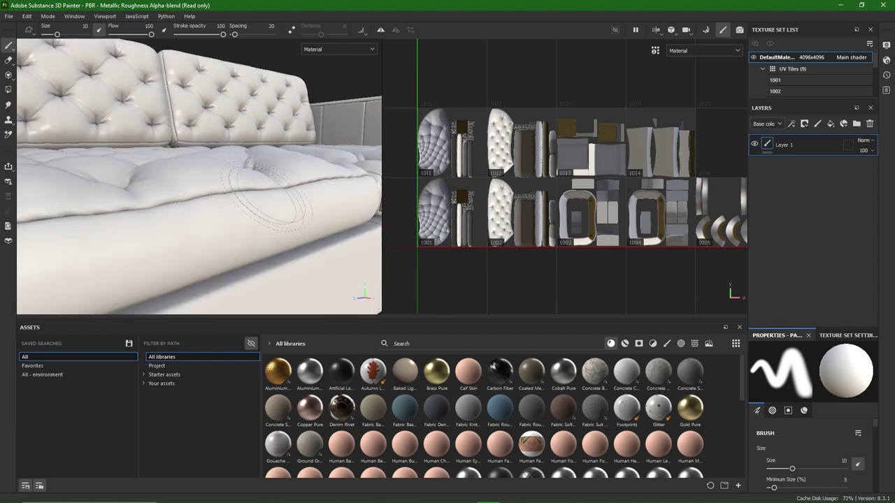
click(886, 62)
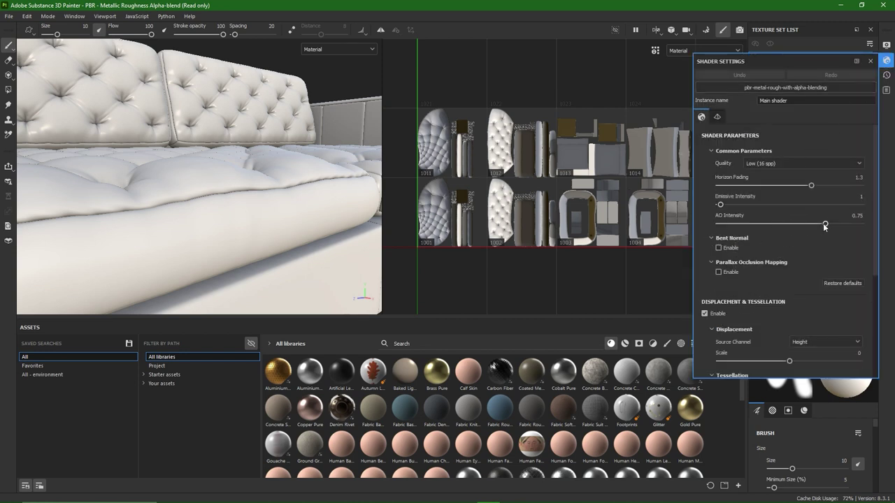
drag(825, 225, 765, 227)
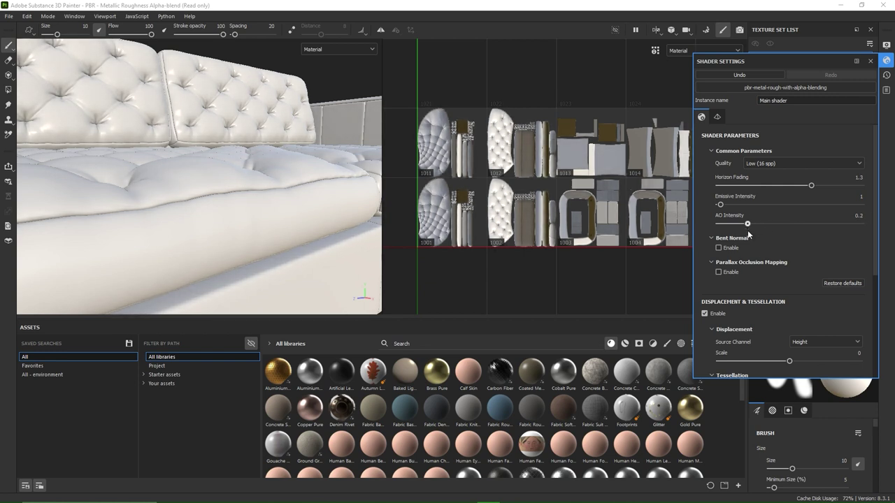
mouse_move(749, 235)
mouse_down()
mouse_move(848, 236)
mouse_move(768, 241)
mouse_move(778, 241)
mouse_up()
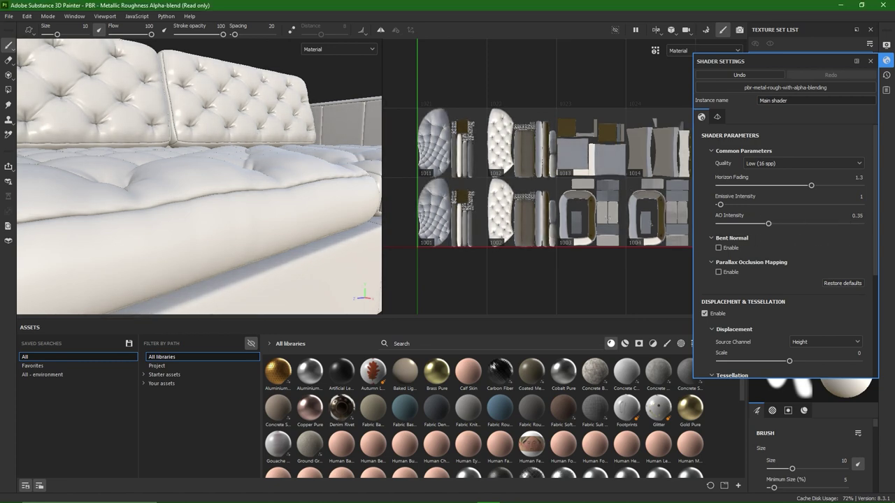
Step: Search the smart materials for "leath" and add Leather Sofa above Layer 1 in the layer stack
scroll(276, 150, down, 2)
alt+drag(276, 150, 294, 167)
alt+drag(279, 219, 296, 186)
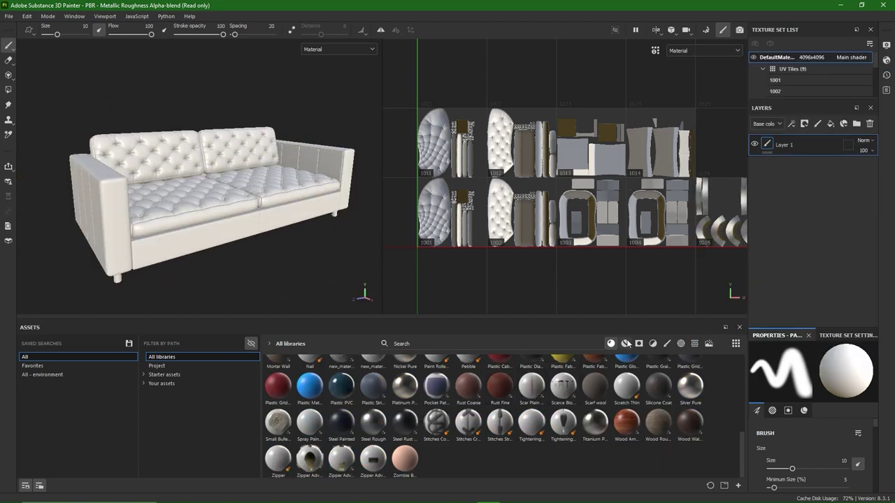
click(625, 344)
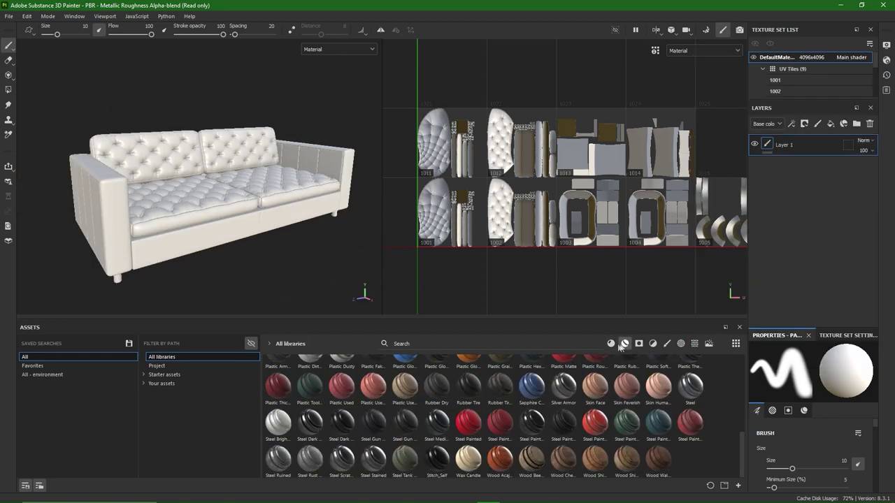
drag(563, 372, 789, 166)
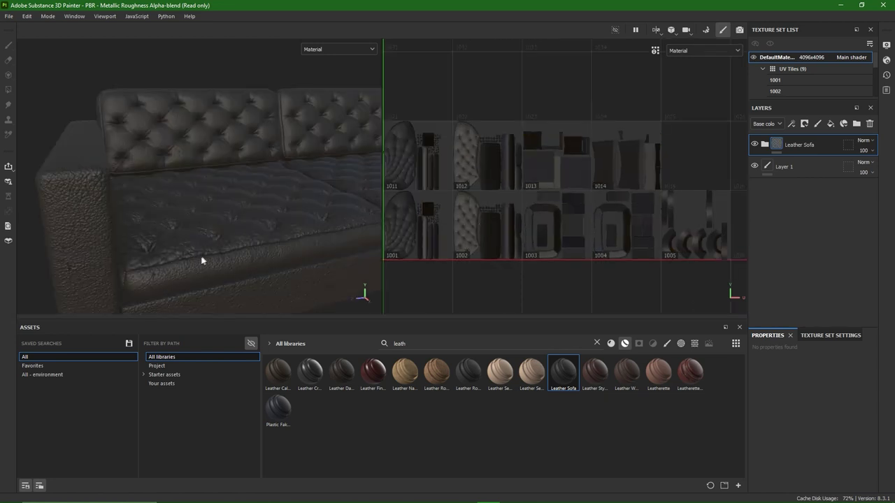
mouse_move(223, 259)
alt+mouse_down()
mouse_move(262, 256)
mouse_move(211, 249)
alt+mouse_up()
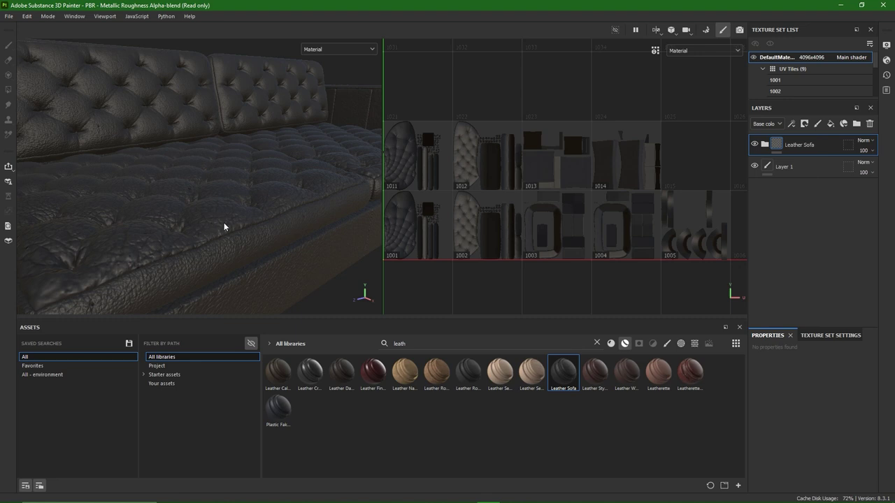
scroll(224, 227, down, 8)
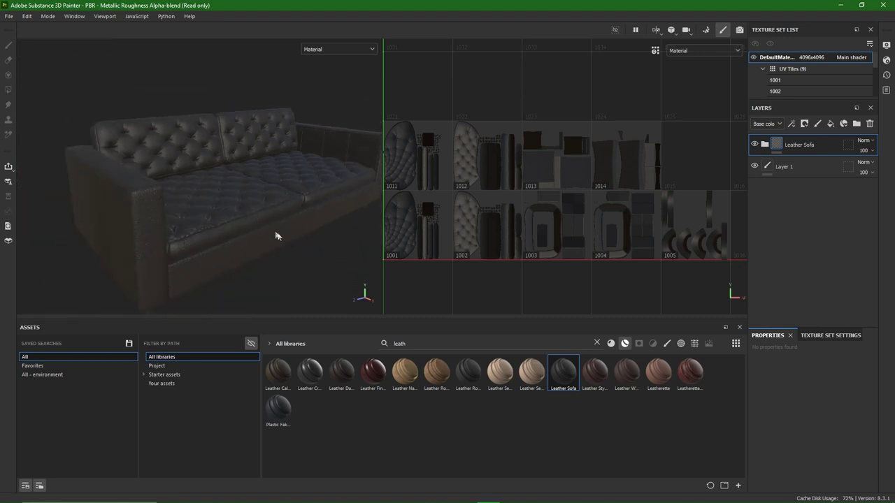
alt+drag(276, 236, 279, 208)
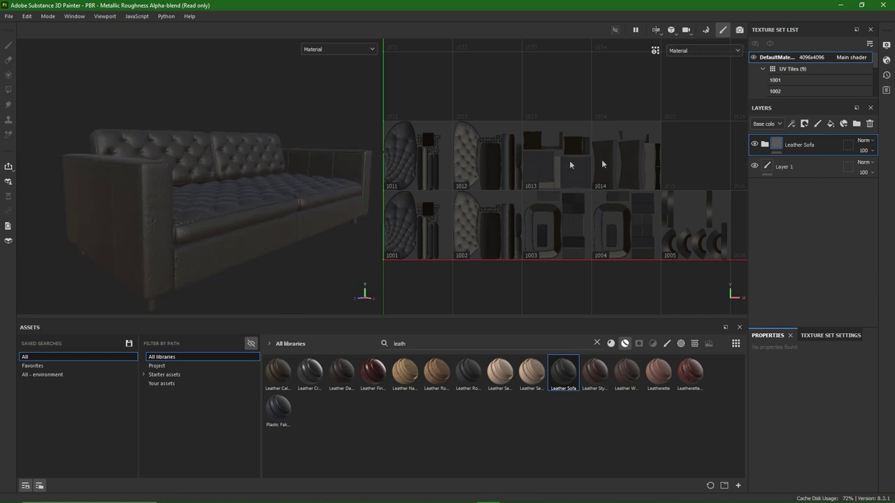
Step: Add a black mask to the Leather Sofa folder and duplicate the masked folder five times
right_click(811, 147)
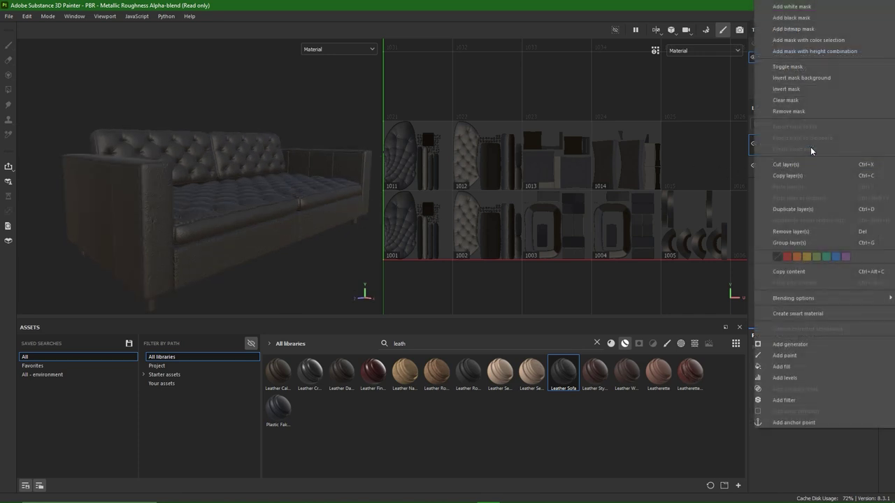
click(800, 19)
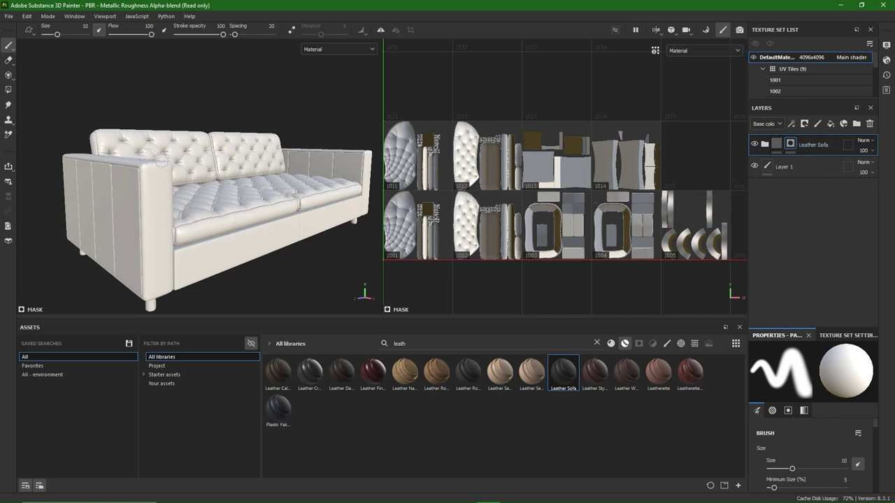
right_click(816, 146)
click(796, 209)
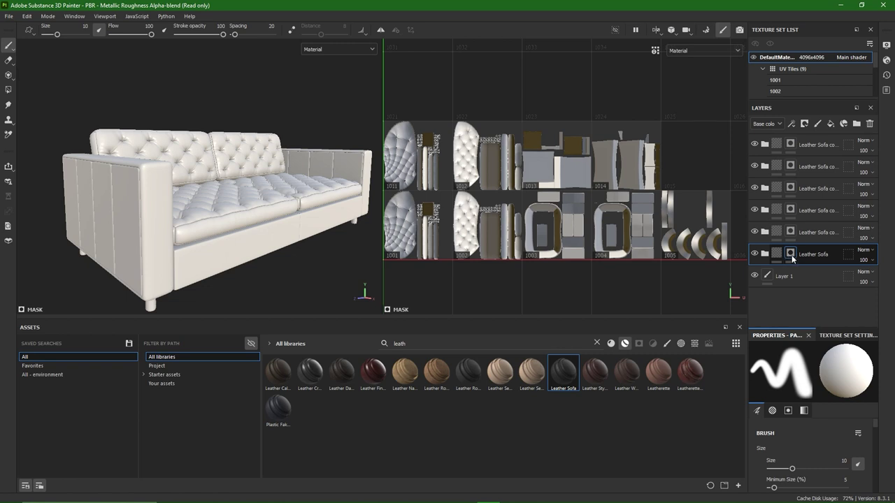
Step: In the original Leather Sofa mask, polygon-fill by UV chunk the top faces of both seat cushions and the fronts of both back cushions
click(791, 256)
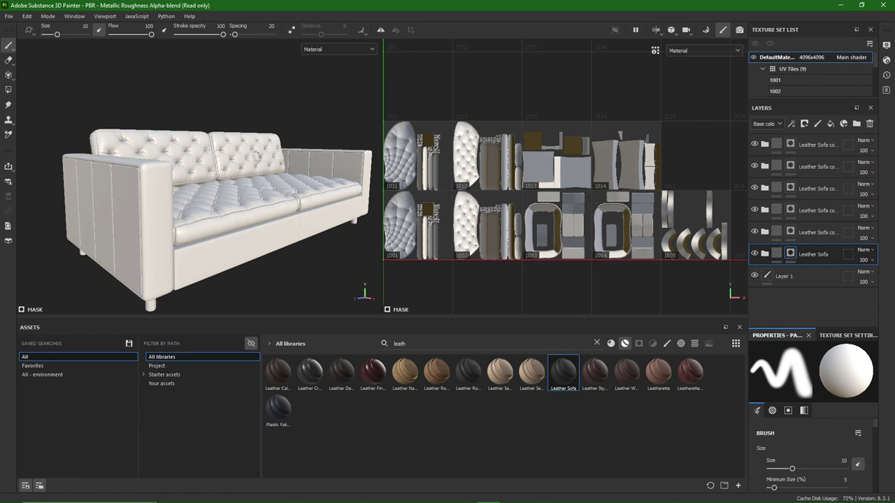
click(8, 90)
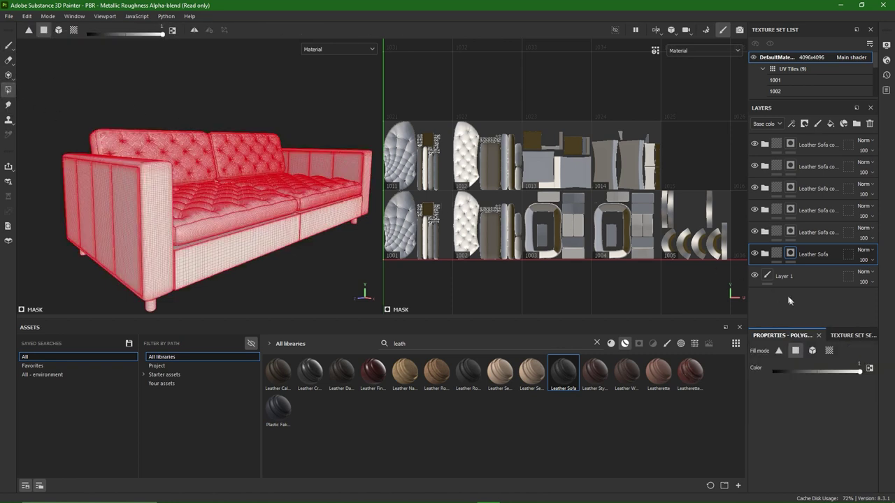
click(829, 351)
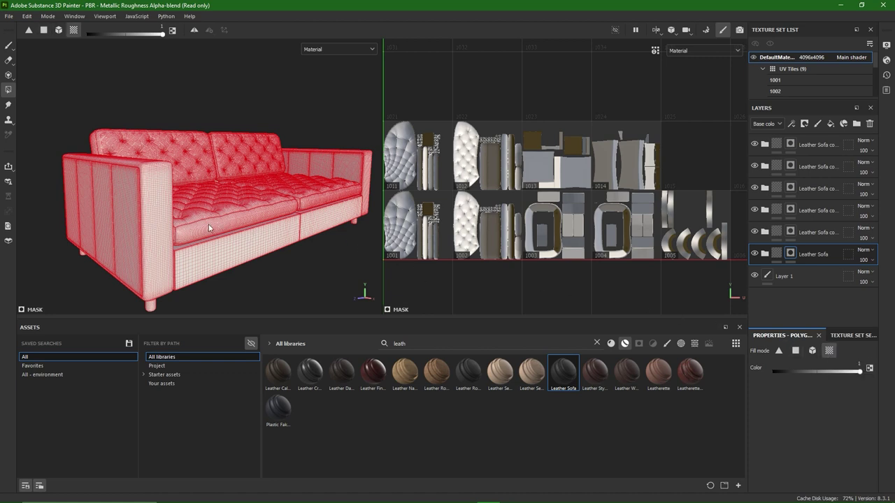
click(200, 208)
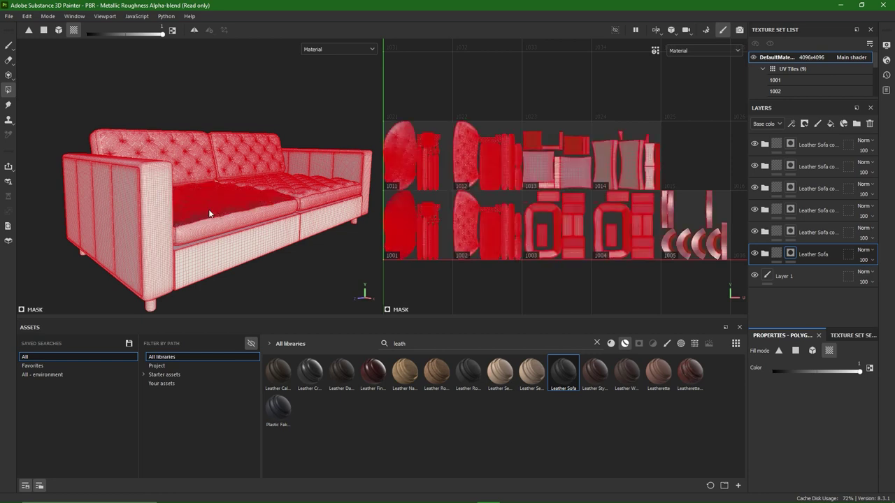
click(291, 187)
click(238, 145)
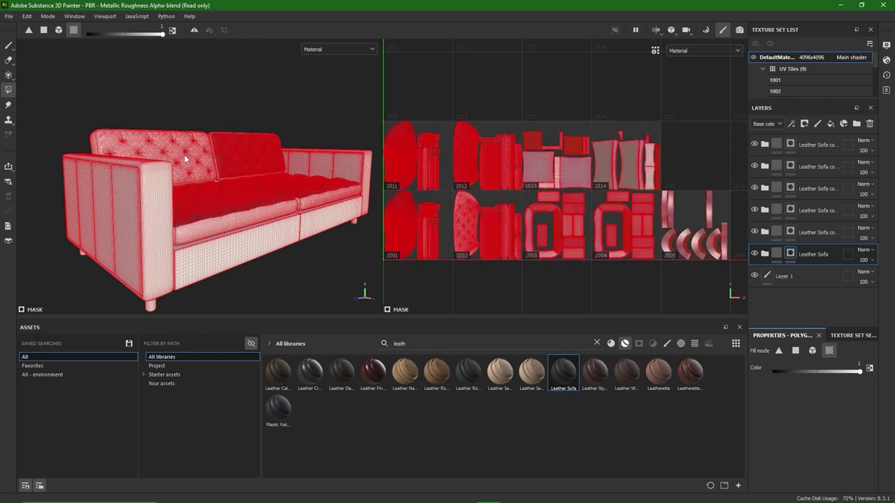
click(105, 153)
alt+drag(86, 161, 371, 242)
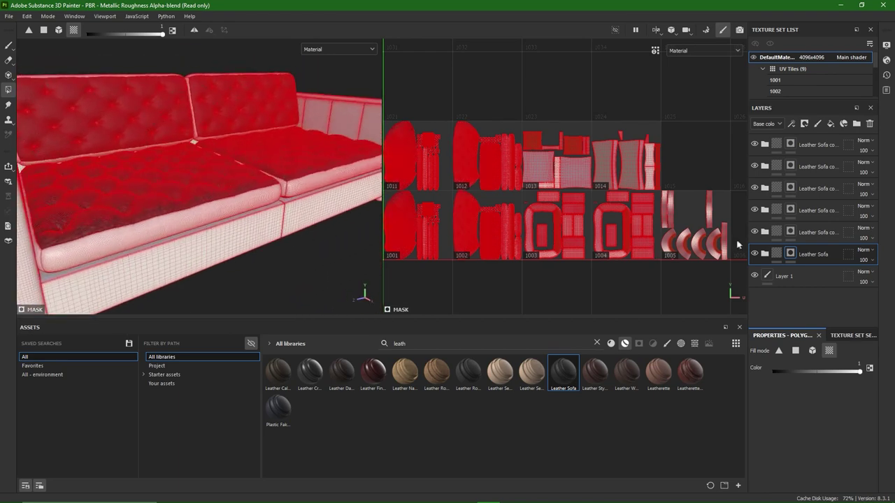
Step: In the mask of the Leather Sofa copy directly above the original, fill the UV strips forming the cushions' side bands
click(794, 233)
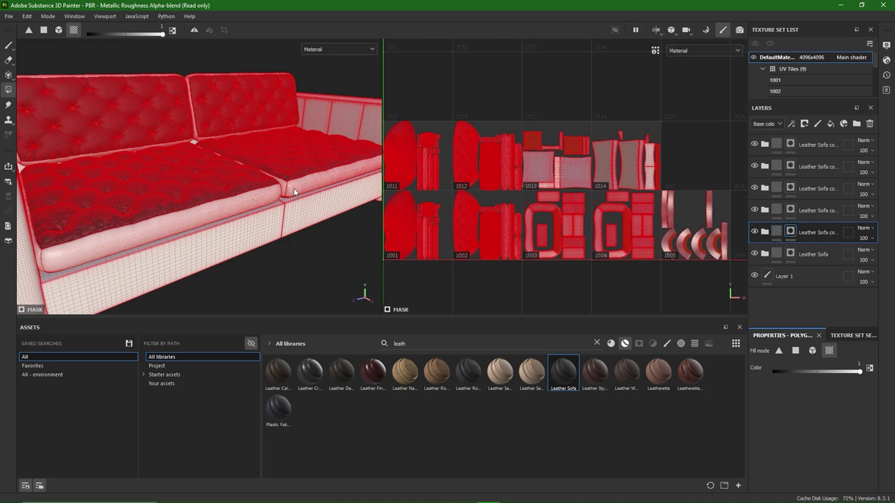
scroll(500, 169, up, 5)
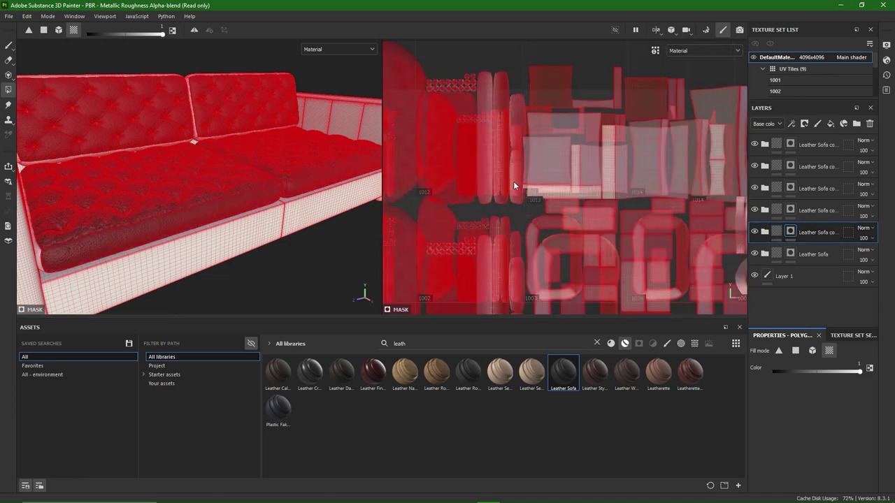
scroll(500, 170, down, 4)
alt+middle_drag(500, 170, 509, 225)
scroll(522, 114, up, 3)
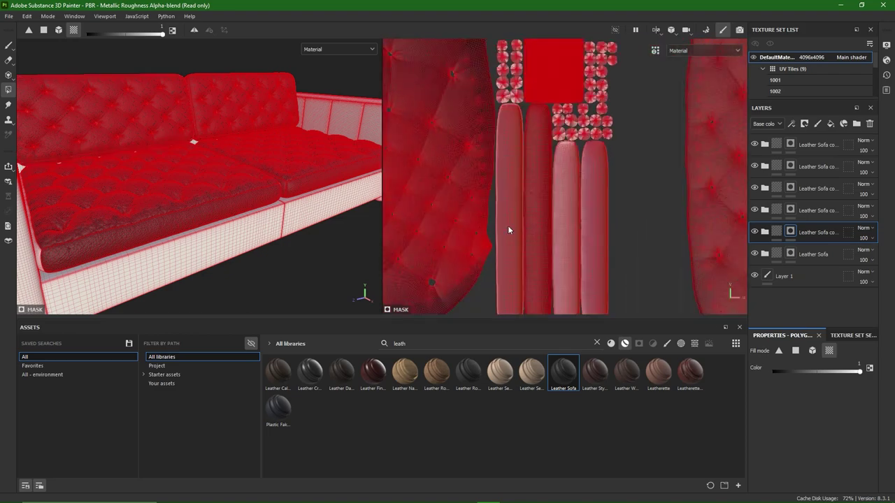
alt+middle_drag(576, 202, 525, 159)
scroll(577, 318, down, 4)
Step: Fill the UV islands of the cushions' tufting buttons in the original Leather Sofa mask
alt+drag(280, 174, 228, 242)
scroll(227, 241, up, 4)
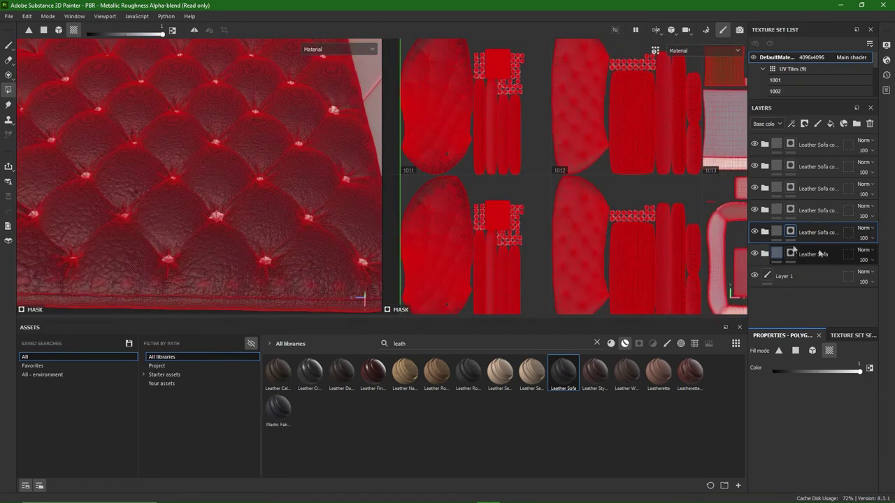
click(792, 252)
scroll(473, 155, up, 4)
scroll(580, 182, down, 2)
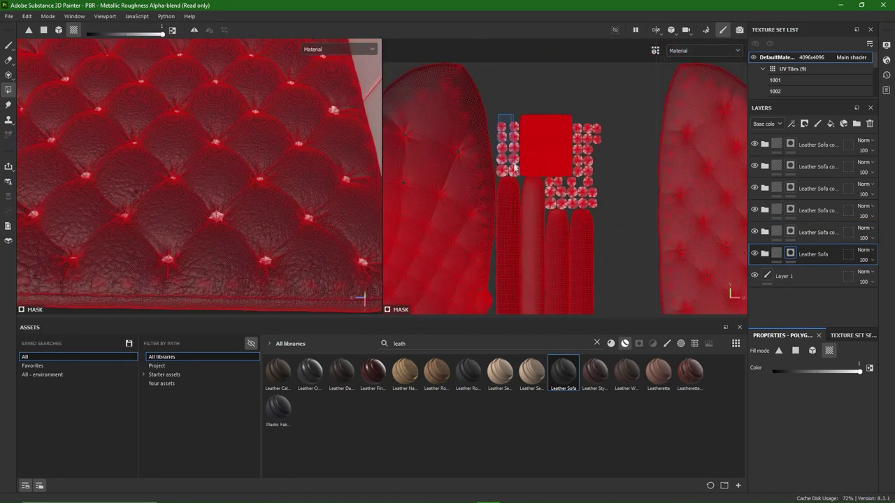
scroll(581, 167, down, 5)
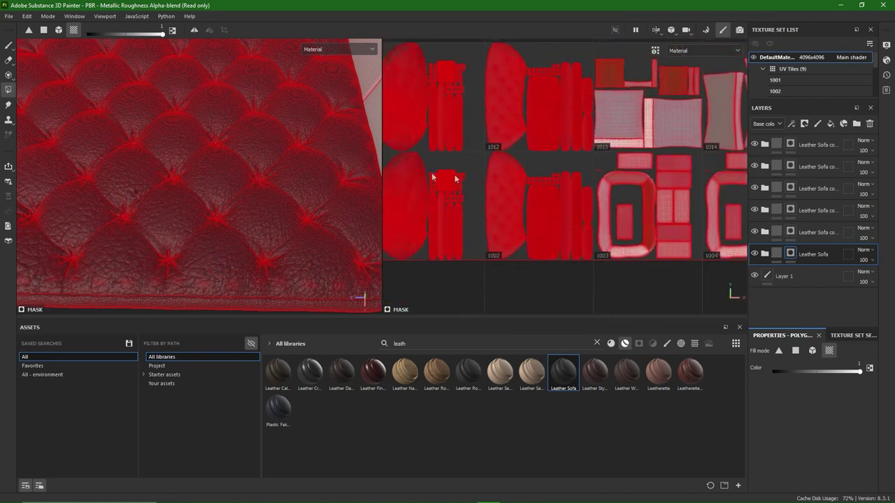
scroll(216, 171, down, 4)
alt+drag(170, 172, 196, 135)
scroll(196, 135, down, 3)
alt+middle_drag(123, 160, 236, 139)
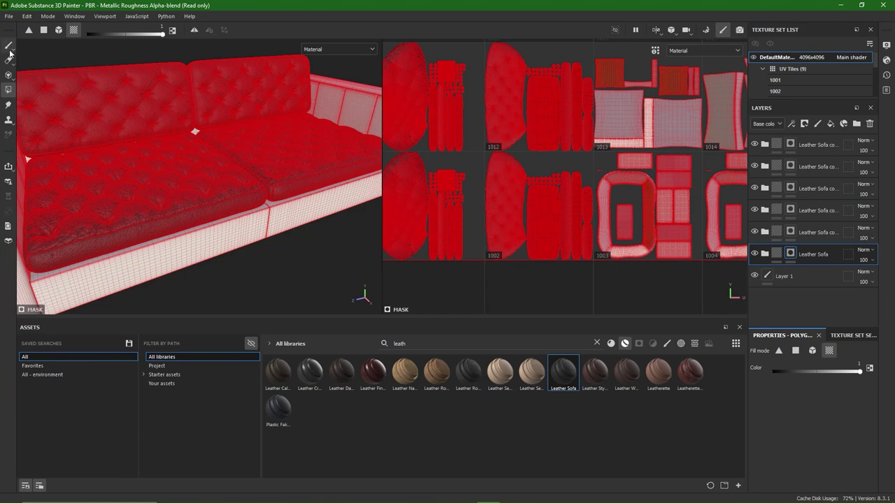
Step: Switch to the paint brush to hide the polygon wireframe and examine the leather on the seat and back cushions
click(9, 45)
alt+drag(129, 164, 238, 205)
scroll(238, 204, down, 2)
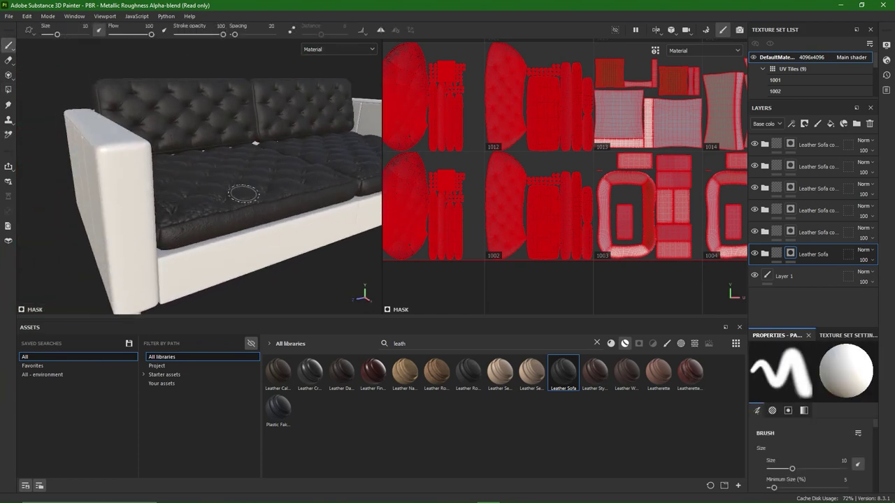
scroll(244, 198, up, 3)
alt+middle_drag(253, 214, 216, 188)
alt+drag(207, 191, 222, 203)
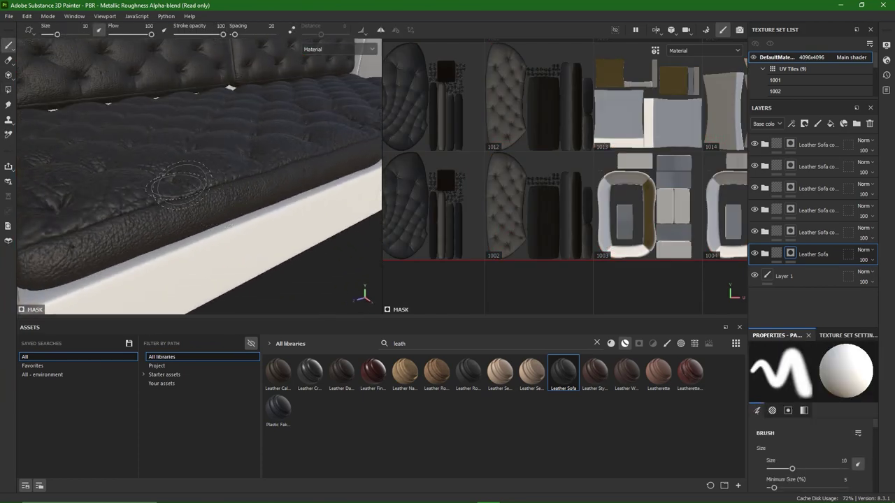
alt+middle_drag(208, 178, 231, 196)
mouse_move(232, 196)
alt+mouse_down()
mouse_move(240, 204)
mouse_move(231, 209)
alt+mouse_up()
alt+middle_drag(261, 184, 170, 202)
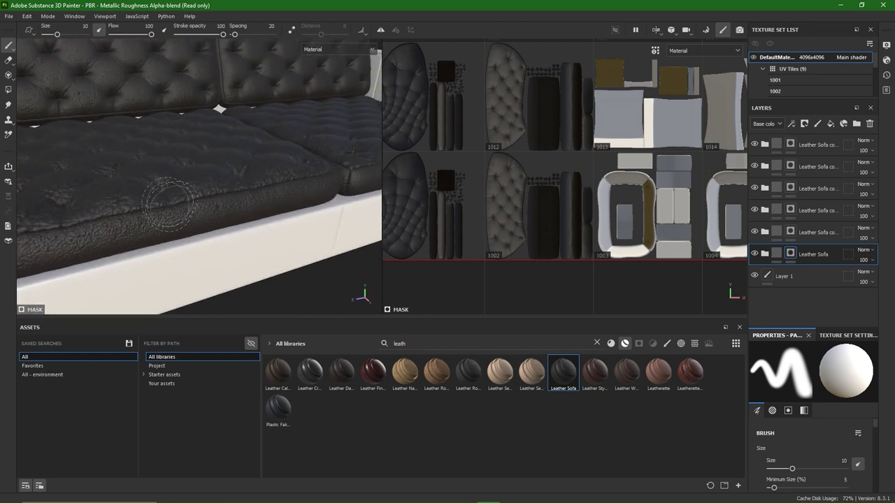
mouse_move(206, 213)
alt+mouse_down()
mouse_move(187, 228)
mouse_move(204, 231)
mouse_move(209, 221)
alt+mouse_up()
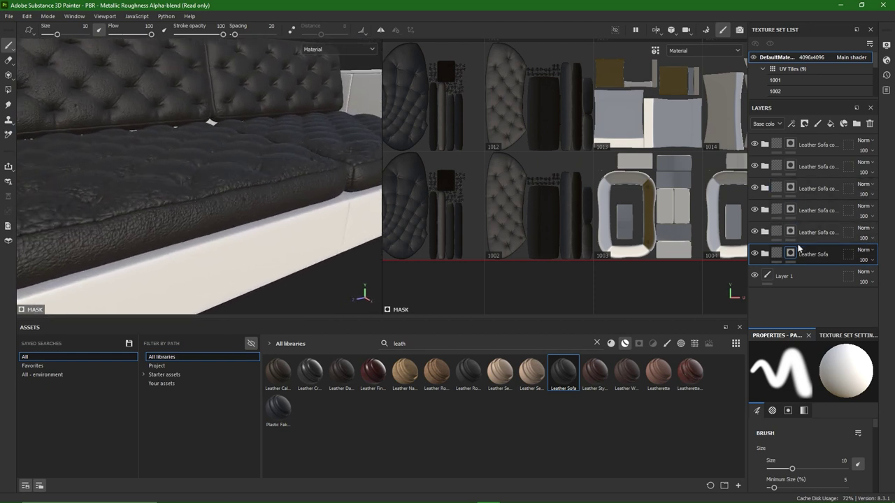
Step: Expand the original Leather Sofa folder and remove its Worn edges layer
click(776, 260)
click(765, 254)
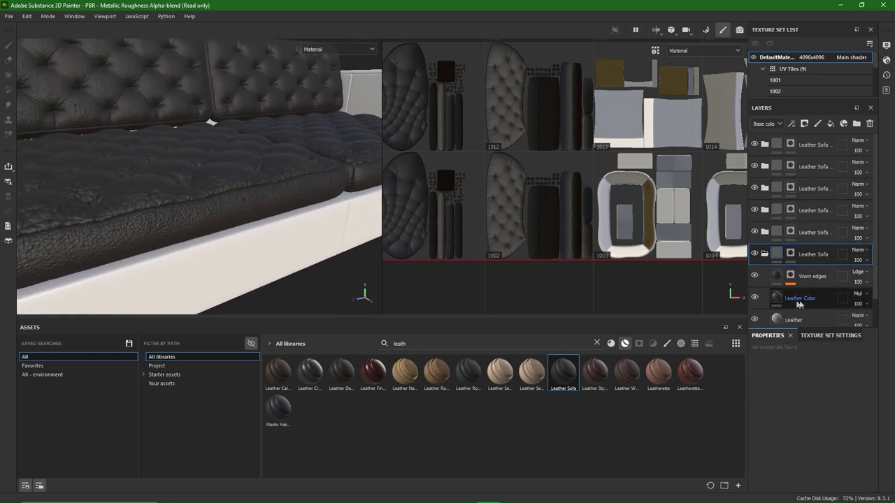
scroll(808, 306, down, 1)
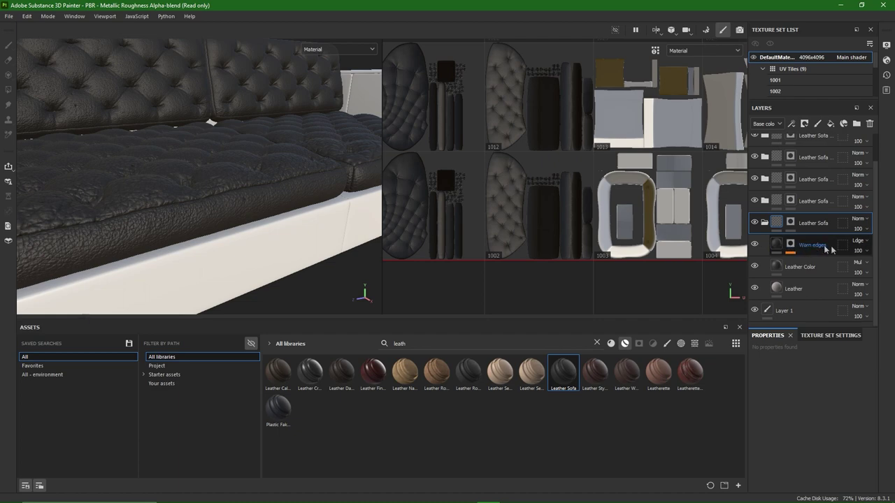
right_click(790, 247)
click(791, 307)
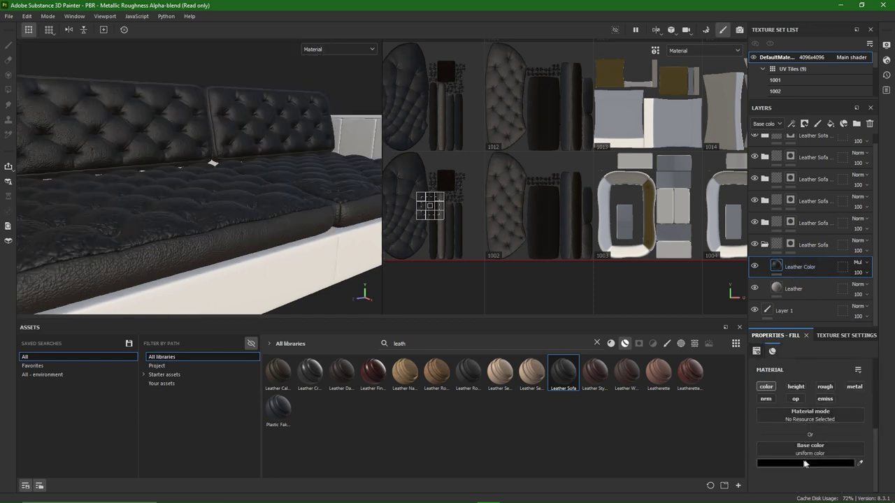
Step: Set the base color of the original Leather Sofa's Leather Color layer to dark red 500707
click(805, 464)
click(762, 424)
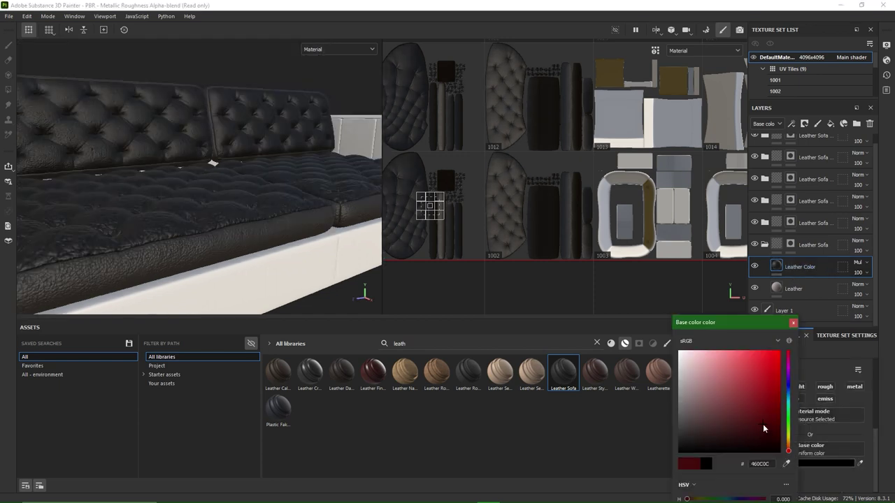
drag(764, 423, 772, 427)
double_click(759, 463)
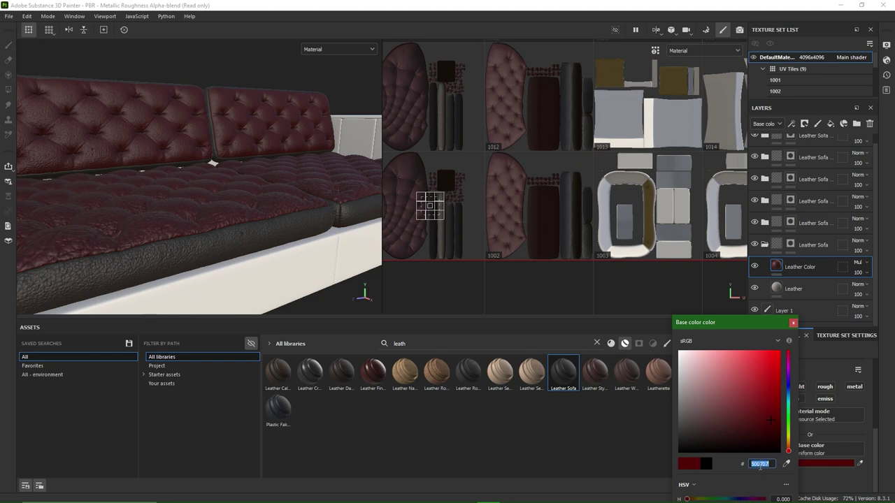
click(792, 322)
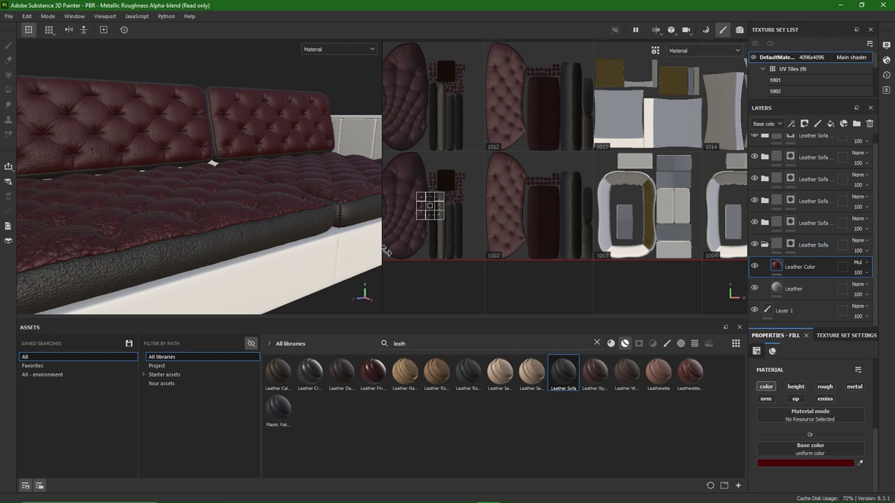
Step: Raise the UV tiling of the Leather Color layer to about 9.48
scroll(266, 230, up, 5)
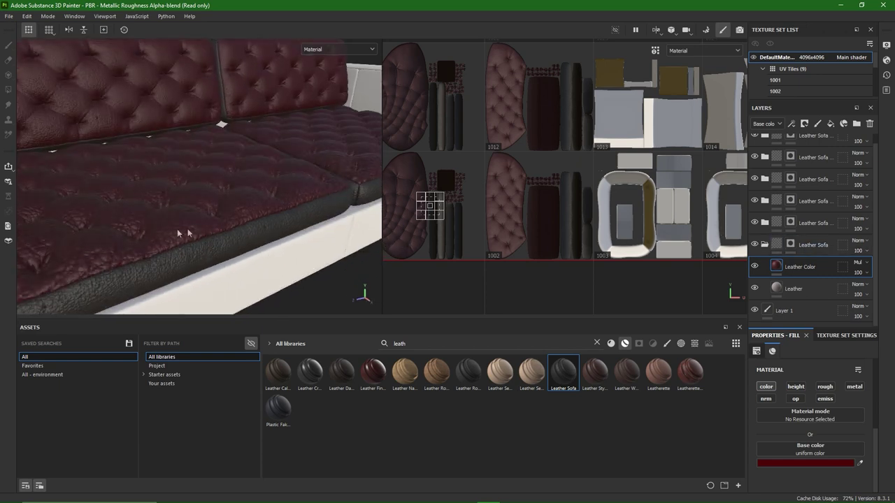
scroll(792, 413, up, 5)
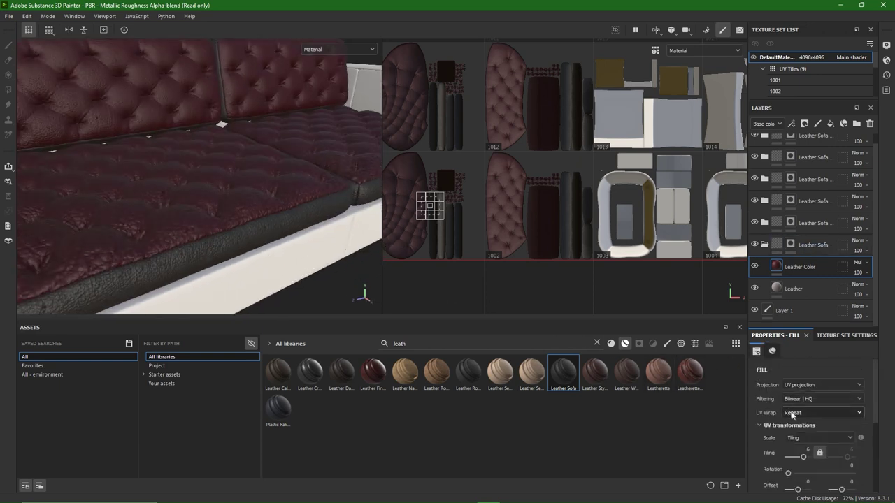
drag(803, 458, 805, 459)
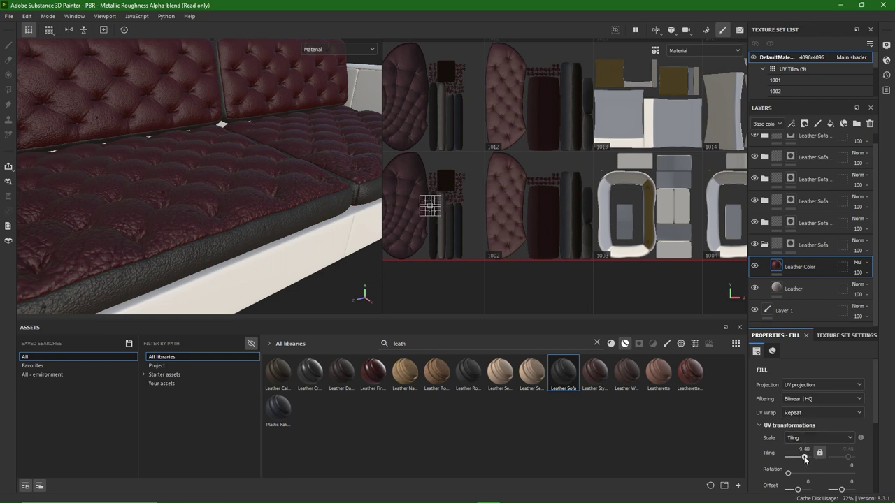
Step: Raise the UV tiling of the original Leather Sofa's Leather layer to about 11.66
click(794, 290)
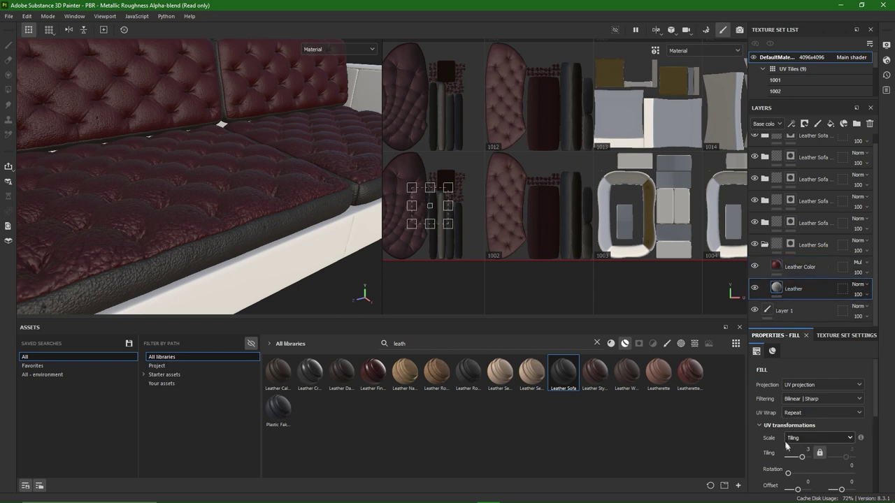
drag(804, 460, 805, 460)
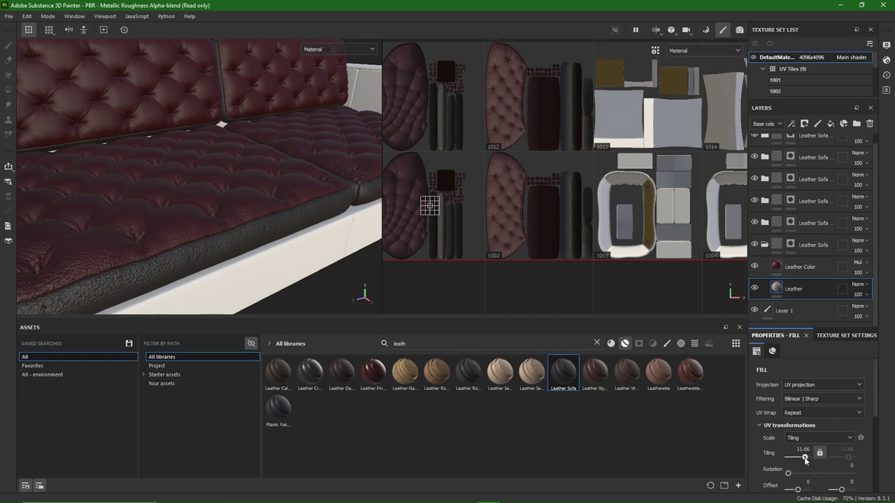
alt+drag(237, 266, 237, 244)
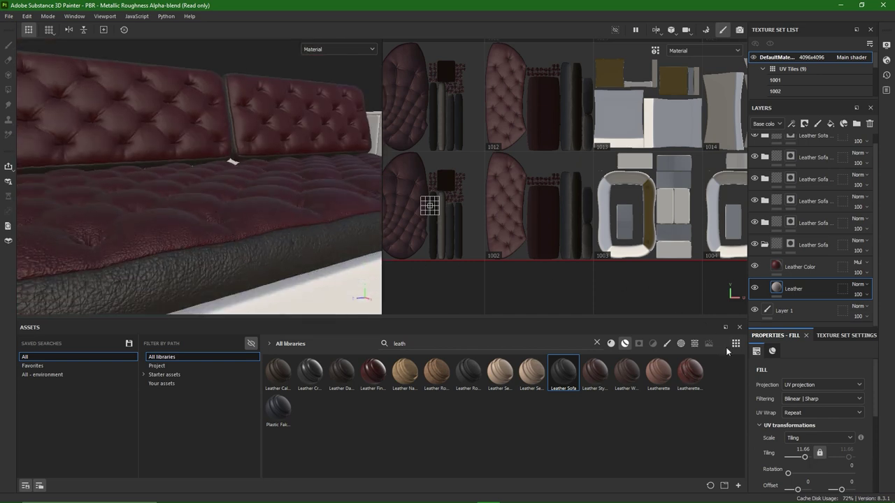
Step: Collapse the original Leather Sofa folder, then expand the copy directly above it and remove its Worn edges layer
click(764, 246)
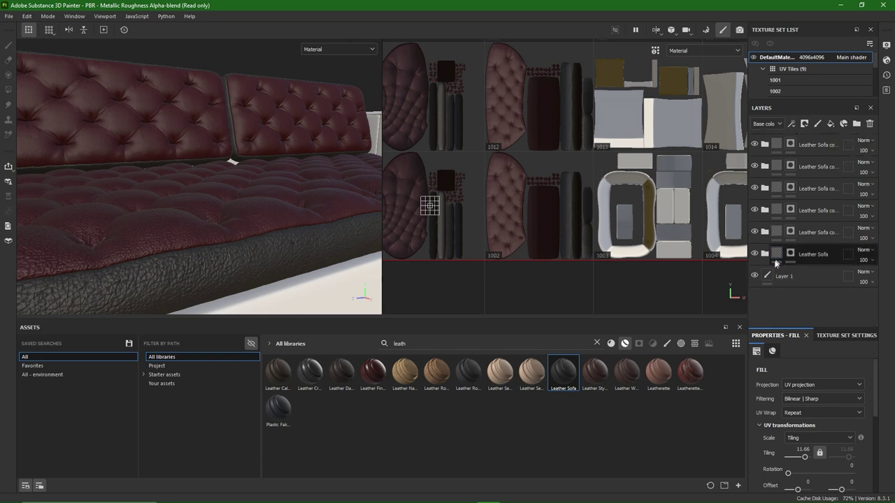
click(775, 237)
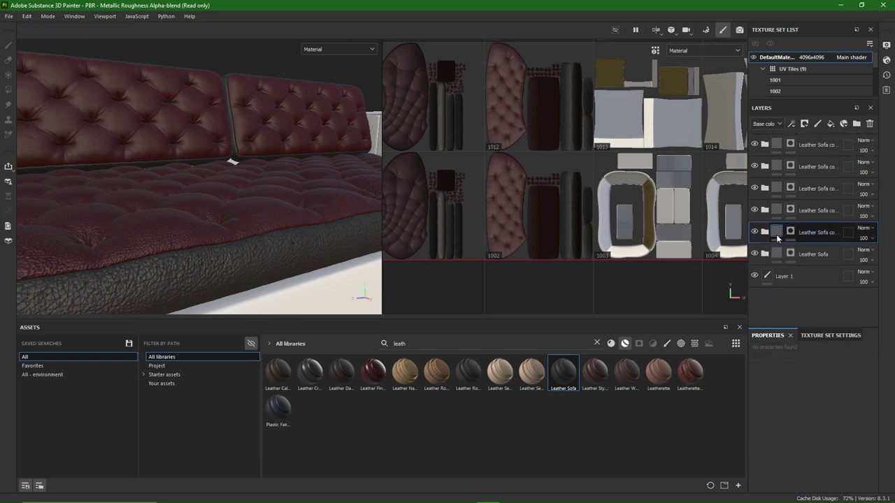
click(778, 275)
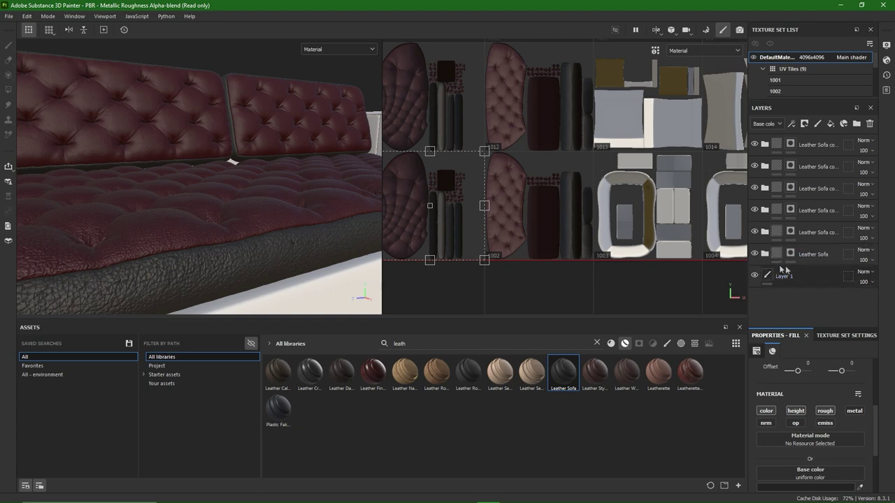
click(765, 232)
right_click(813, 259)
click(803, 232)
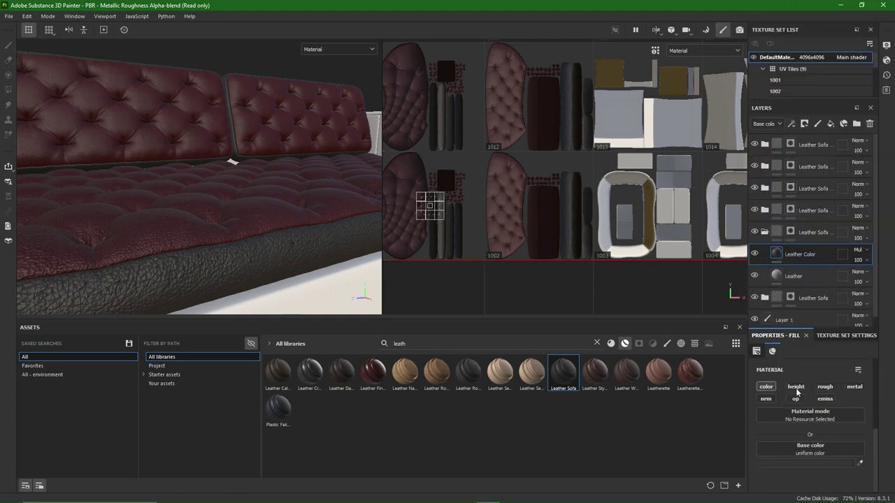
Step: Paste the copied dark red as the base color of this Leather Sofa copy's Leather Color layer
click(805, 463)
click(760, 462)
key(ctrl+v)
Step: Set the UV tiling of the Leather layer in this Leather Sofa copy to 10
click(794, 323)
click(794, 275)
scroll(792, 450, down, 1)
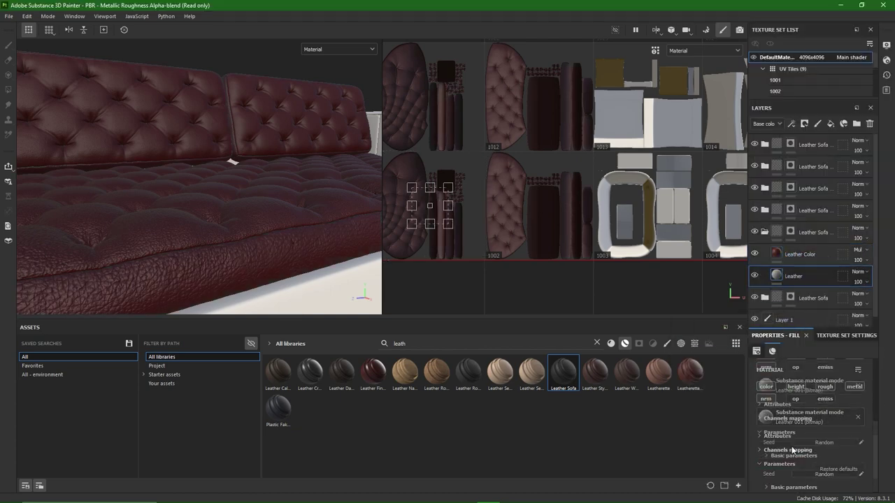
scroll(792, 451, up, 3)
drag(801, 451, 804, 451)
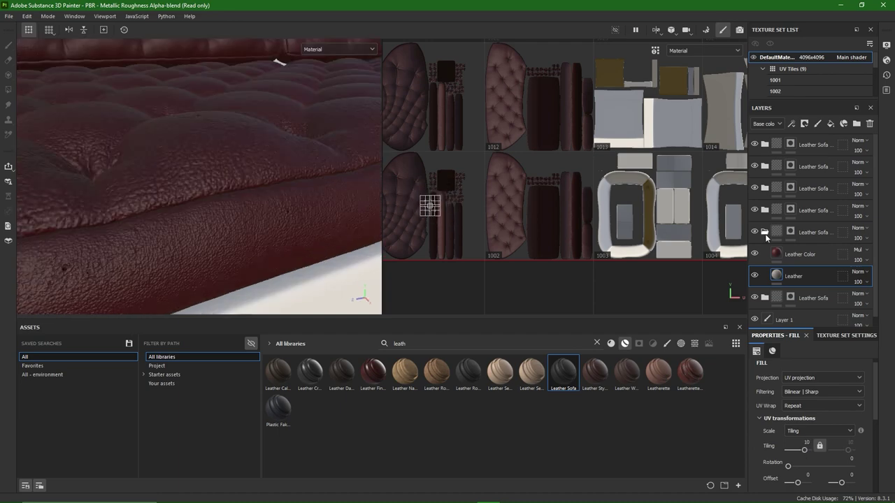
Step: Set the UV tiling of the Leather layer in the original Leather Sofa folder to about 20.15
drag(803, 451, 806, 454)
scroll(231, 197, down, 3)
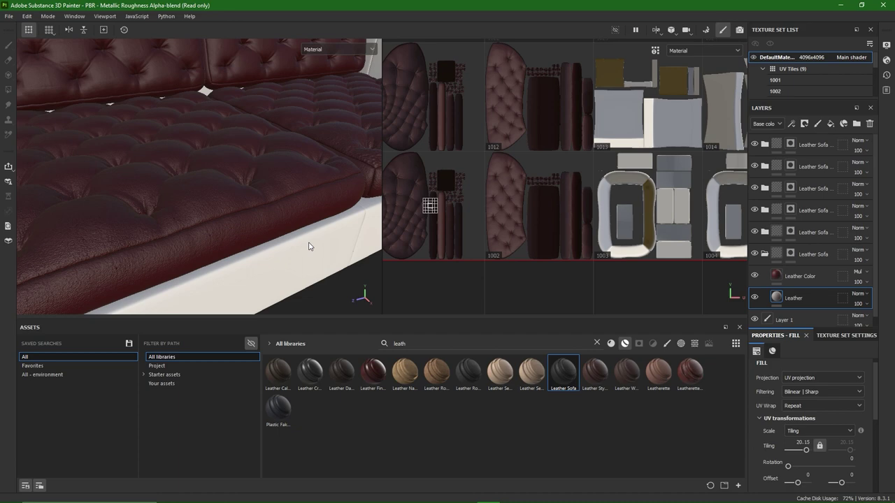
scroll(309, 246, down, 5)
alt+drag(295, 241, 292, 211)
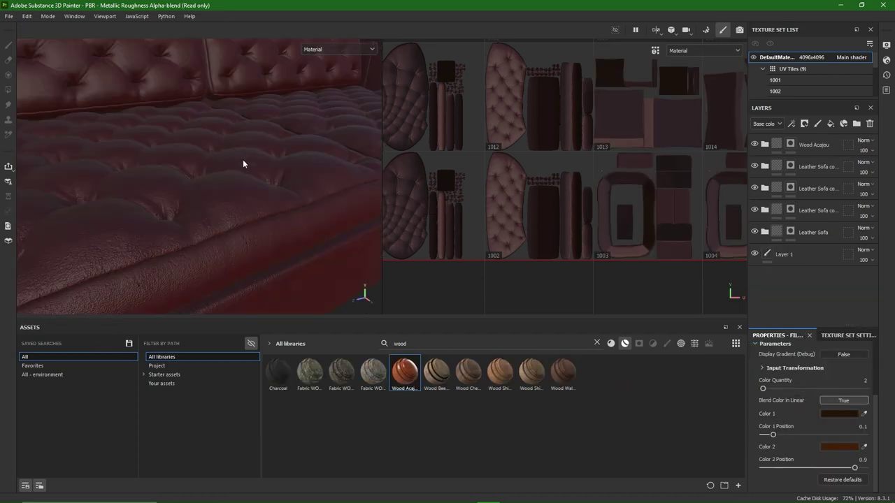
Step: Look over the textured couch and its legs, and set the main shader's quality to Ultra (256 spp)
scroll(243, 163, down, 5)
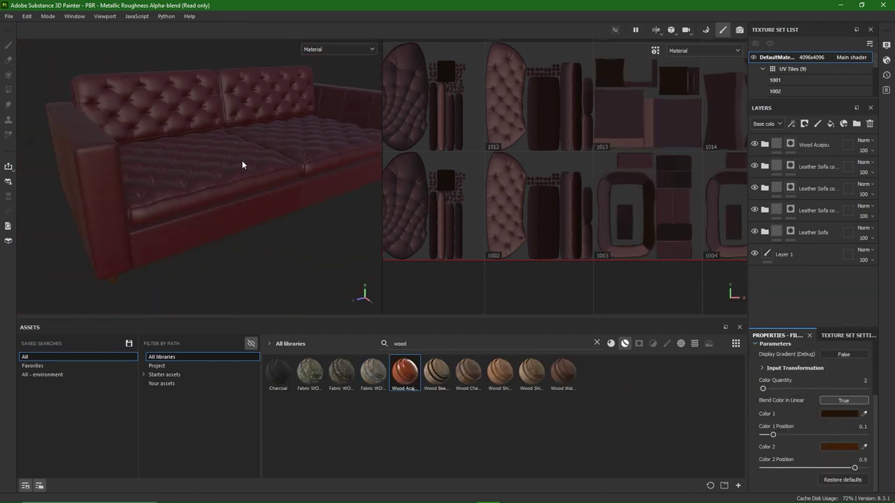
alt+drag(239, 200, 247, 138)
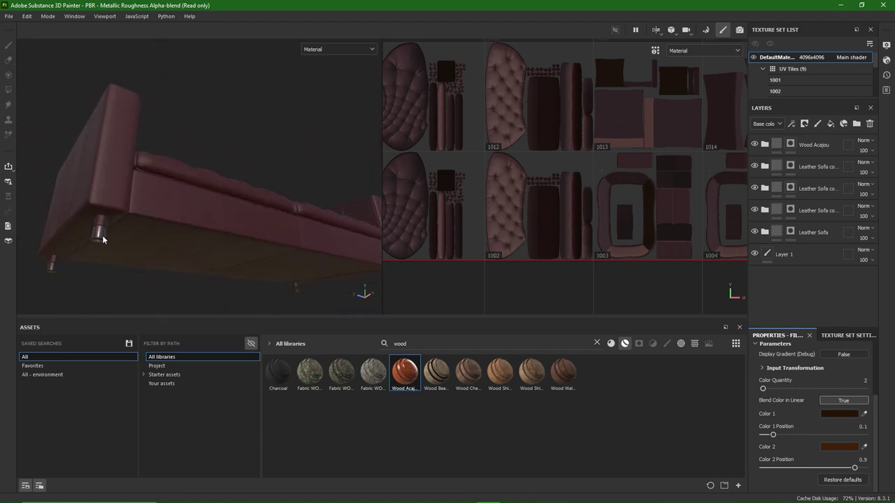
alt+drag(101, 239, 96, 280)
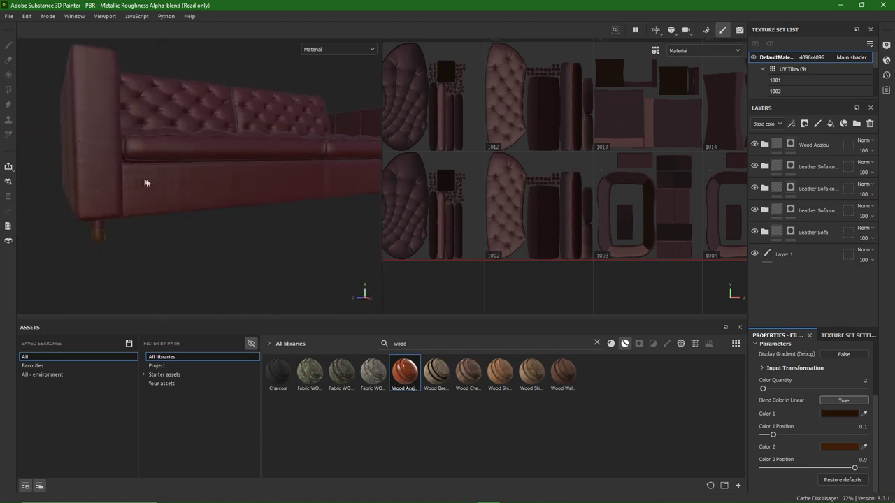
alt+drag(199, 196, 315, 169)
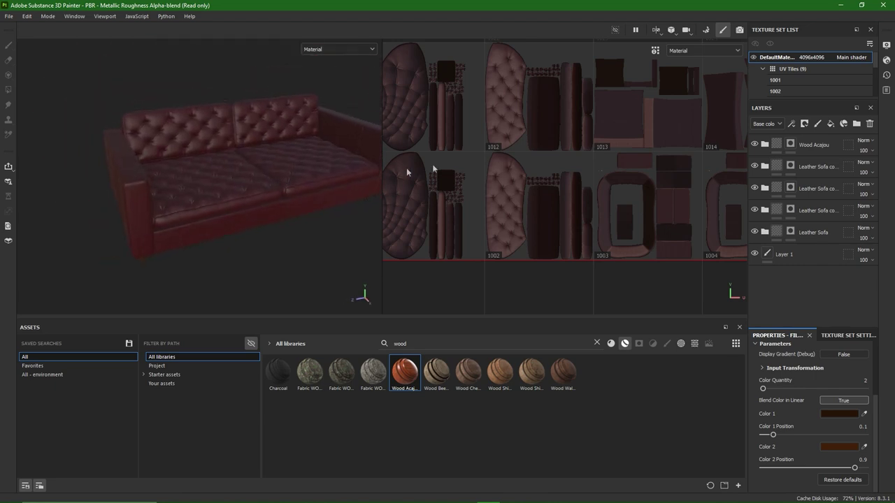
click(886, 60)
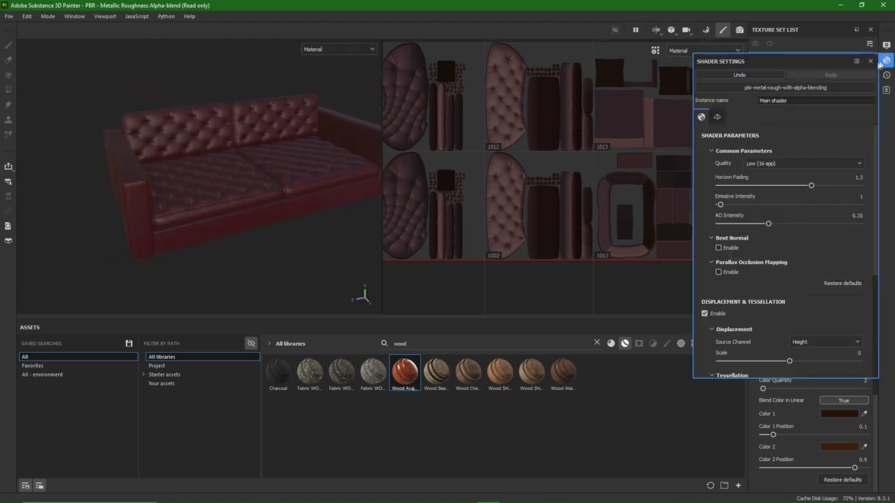
click(811, 162)
click(784, 225)
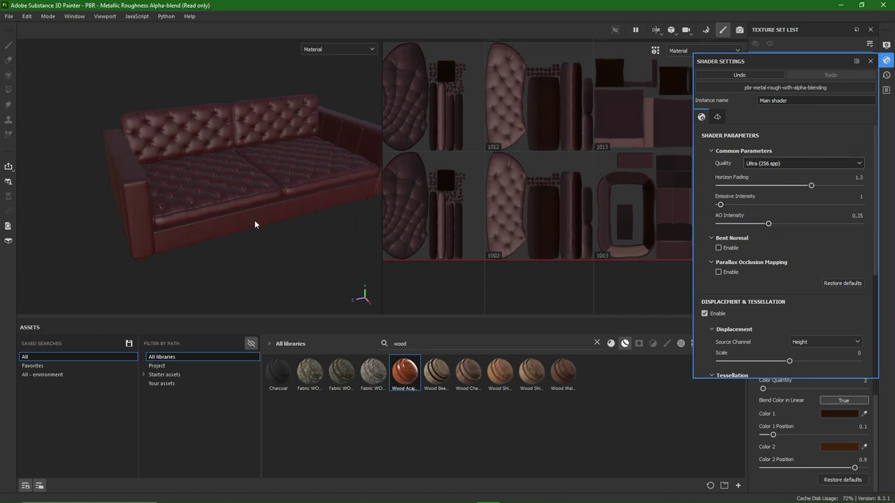
Step: Examine the leather on the couch's seat cushions, backrests and front base at the Ultra shader quality
alt+drag(220, 228, 251, 221)
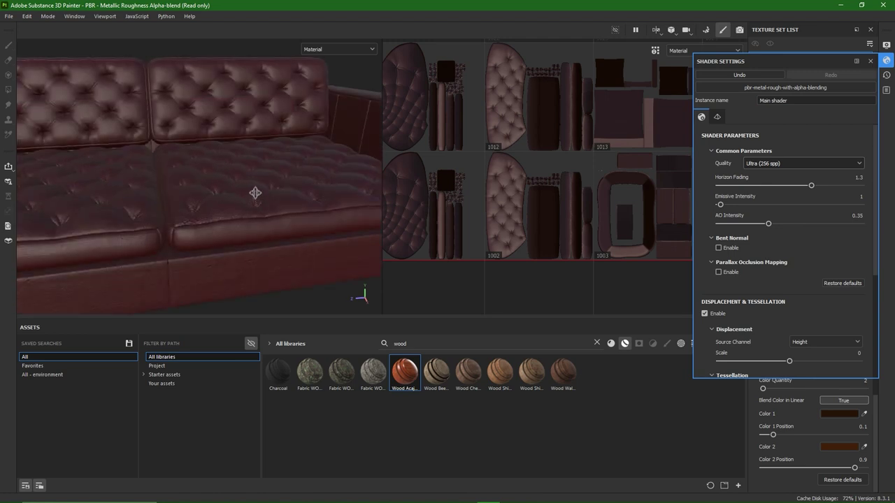
alt+drag(252, 189, 220, 256)
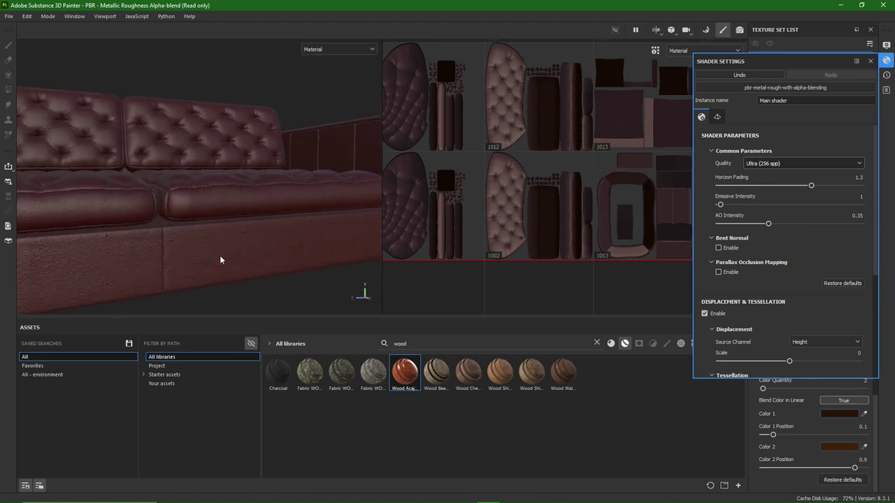
scroll(208, 189, down, 3)
alt+drag(148, 181, 235, 217)
scroll(206, 209, up, 8)
scroll(241, 250, down, 10)
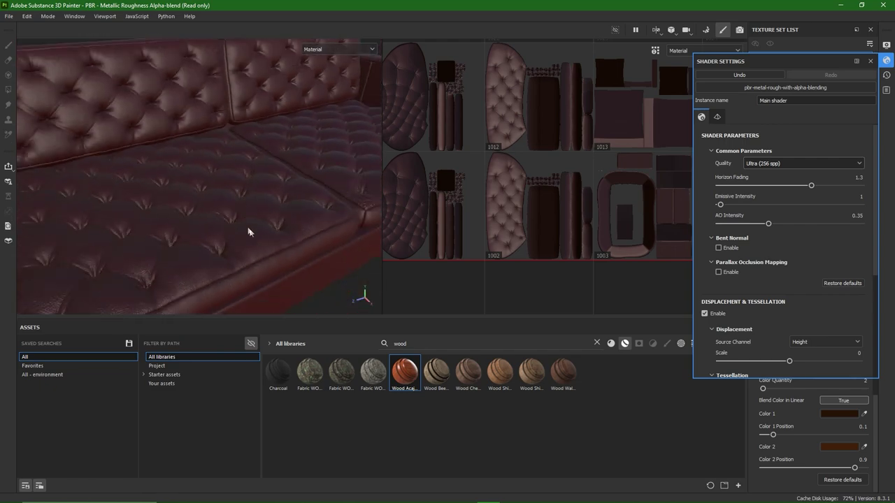
scroll(259, 227, down, 5)
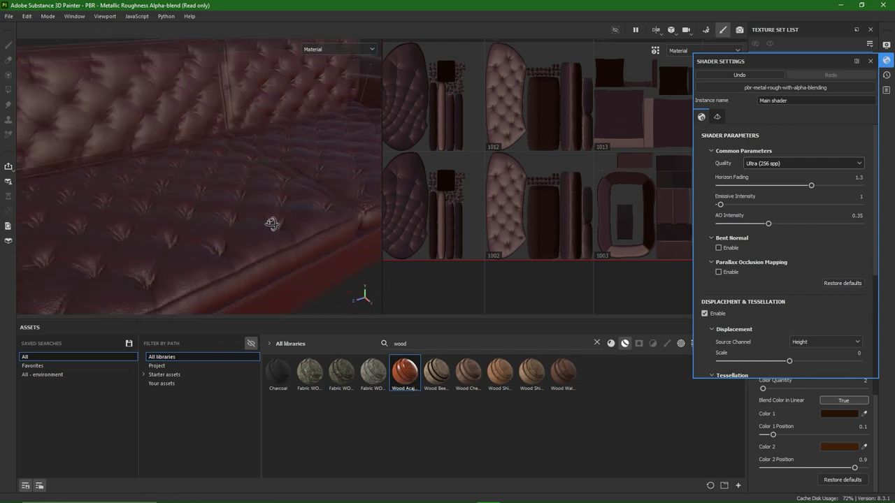
Step: Open the texture export for the couch's finished maps
click(27, 15)
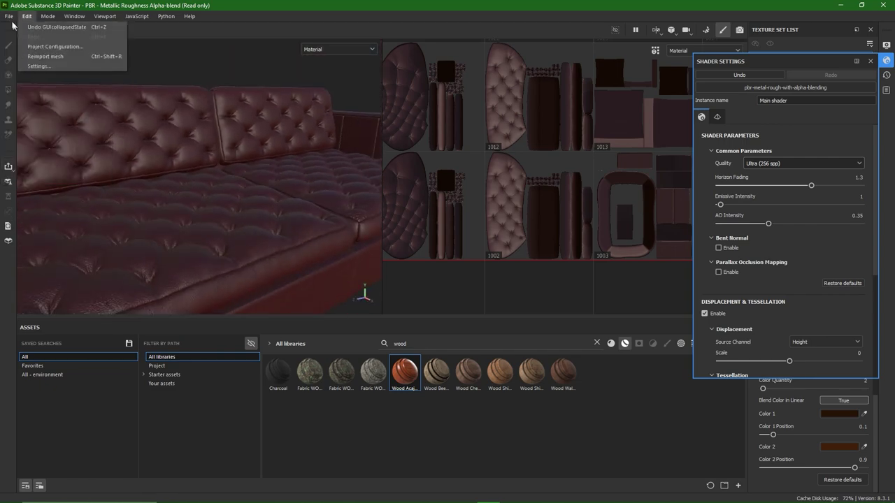
mouse_move(9, 16)
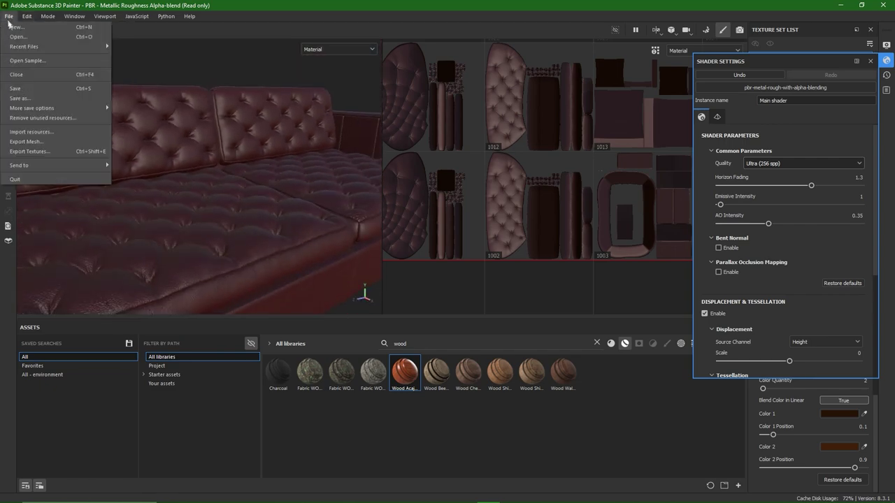
click(29, 151)
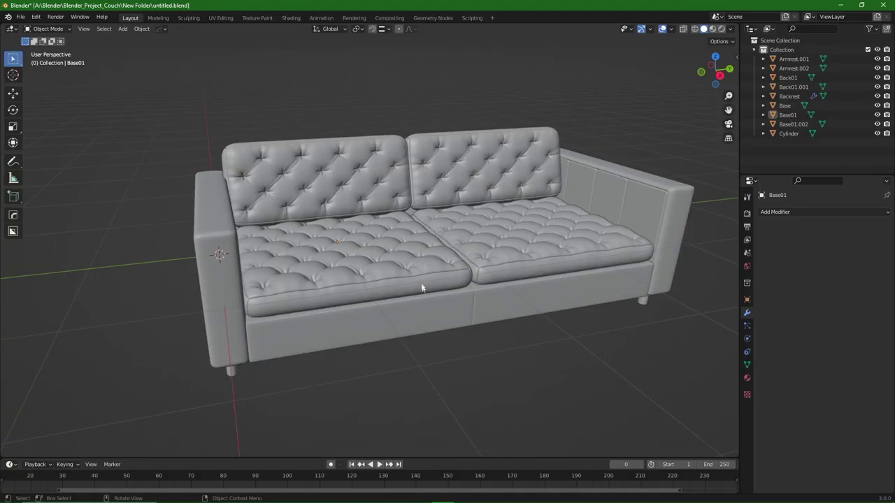
Step: Switch to Blender and check the couch in the Shading workspace and the Base01 seat cushion's UVs in the UV Editing workspace
click(342, 273)
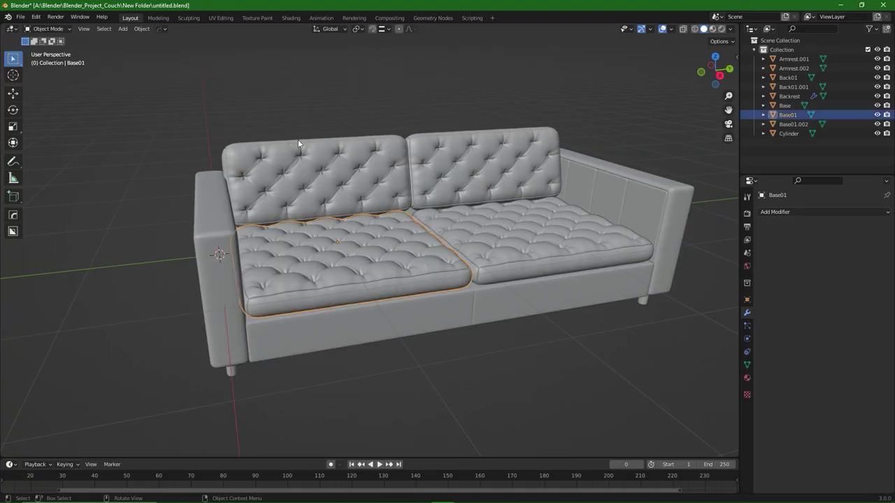
click(290, 18)
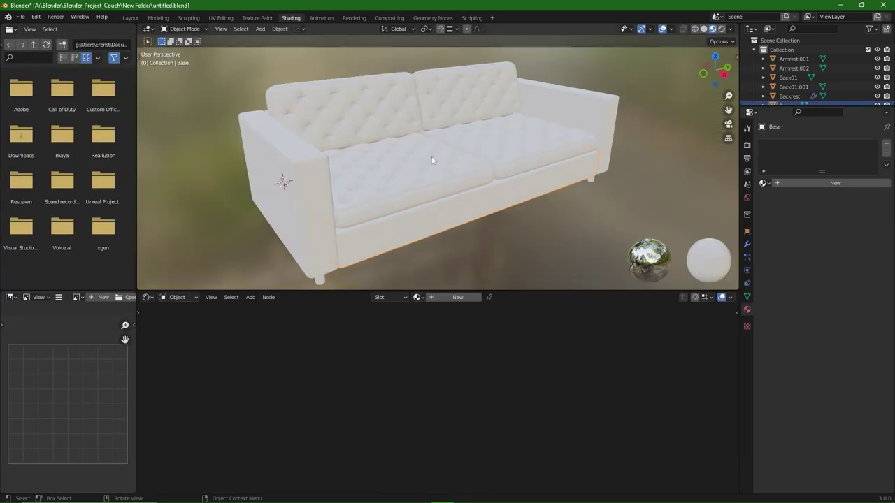
middle_drag(433, 160, 385, 170)
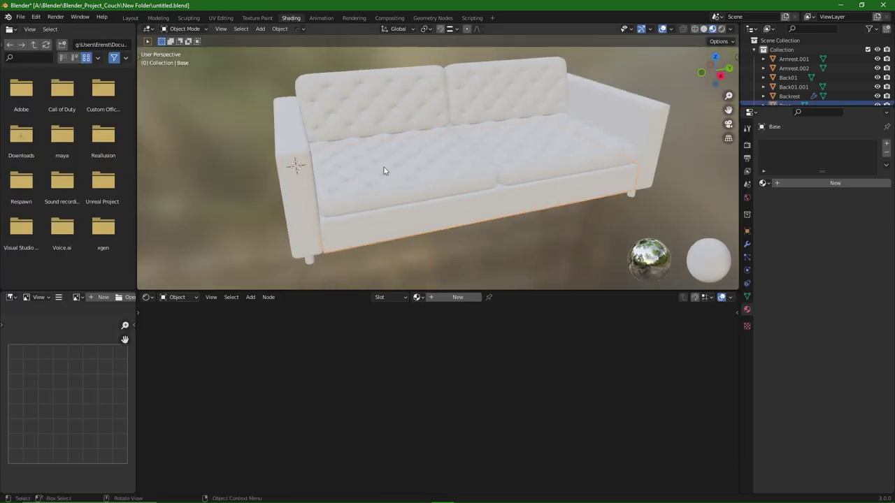
click(221, 18)
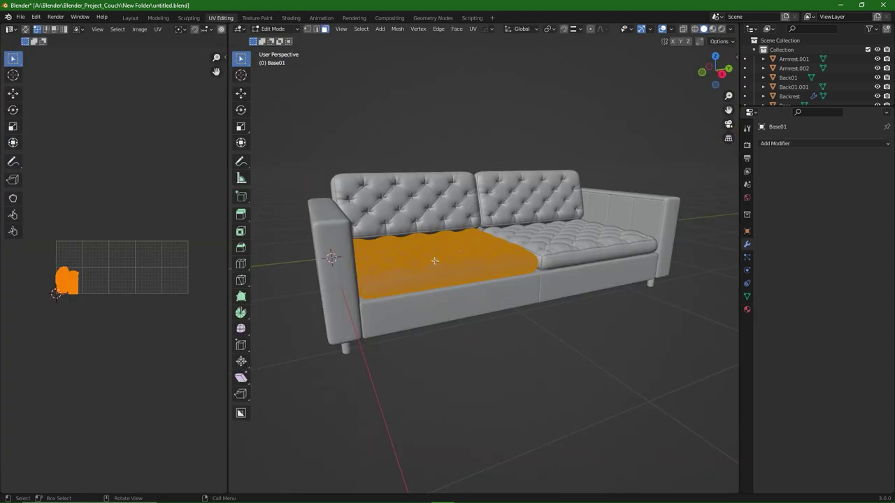
middle_drag(435, 262, 425, 287)
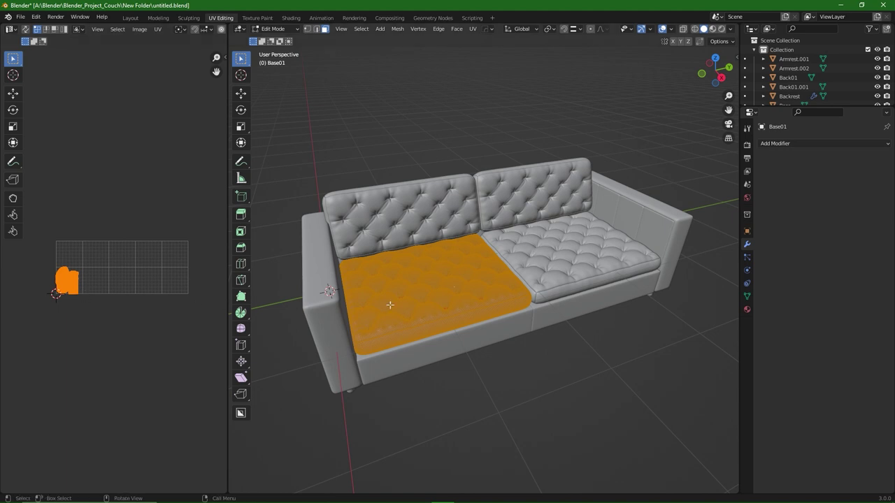
Step: Return to Object Mode, select the Base01 seat cushion and create a new material for it in the Shading workspace
key(Tab)
click(410, 222)
click(436, 269)
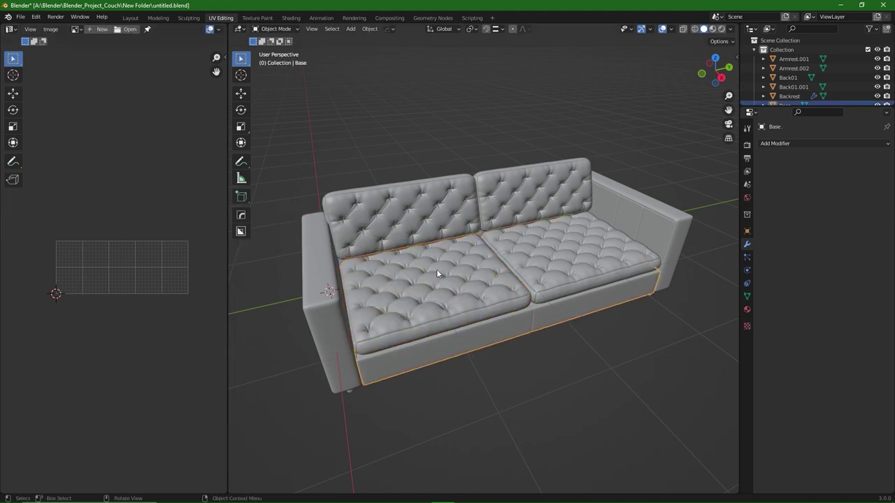
click(431, 265)
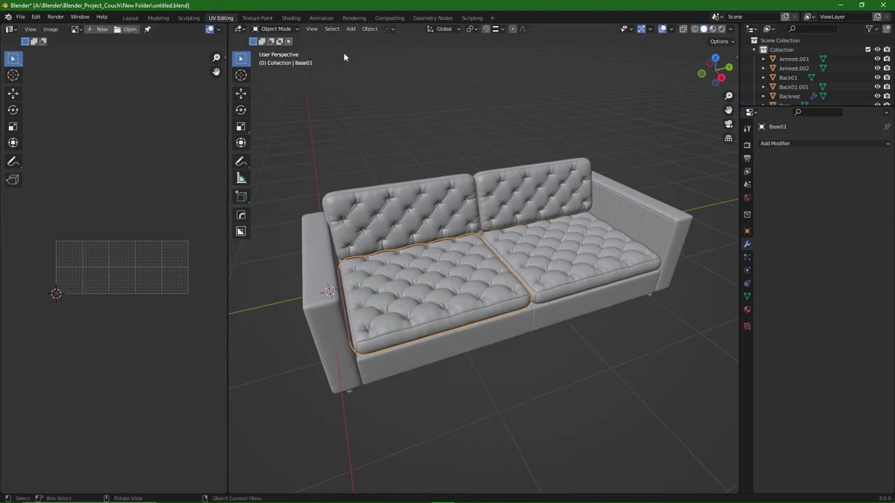
click(291, 18)
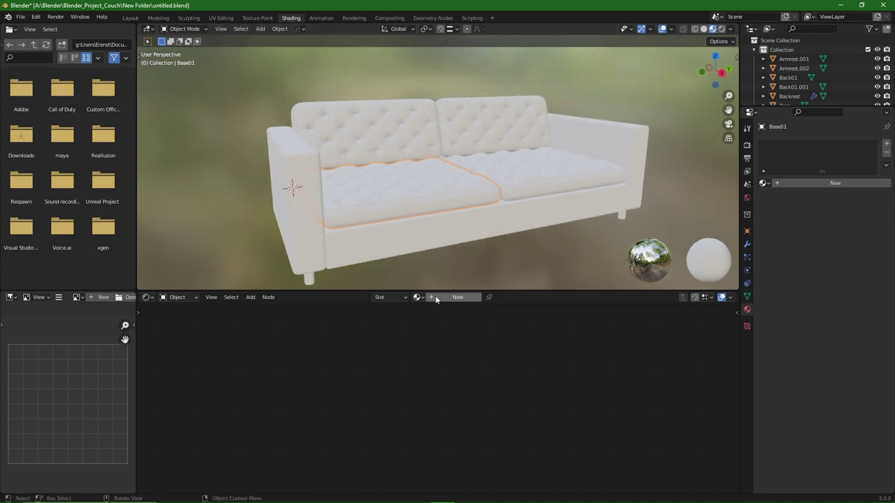
click(435, 296)
scroll(471, 360, up, 2)
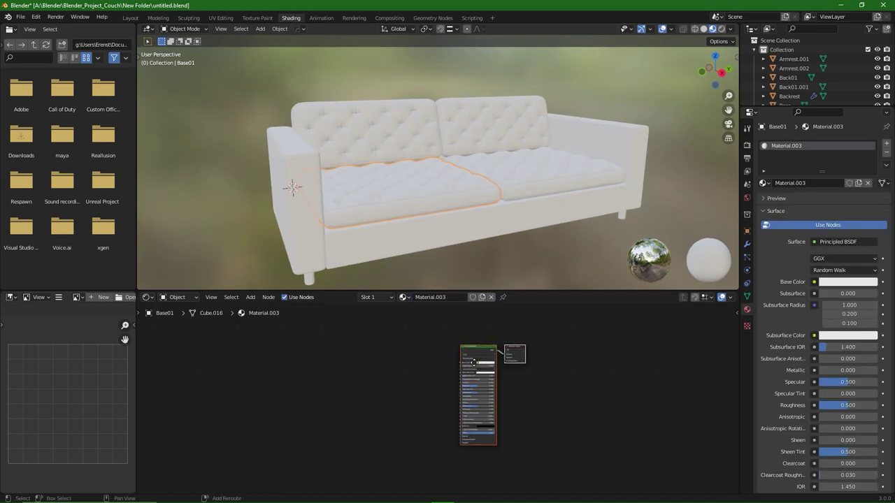
Step: Set up Base01's material with Principled Texture Setup, using the 1001 BaseColor, Emissive, Height, Metallic, Normal and Roughness maps
key(ctrl)
key(shift)
key(ctrl+shift+t)
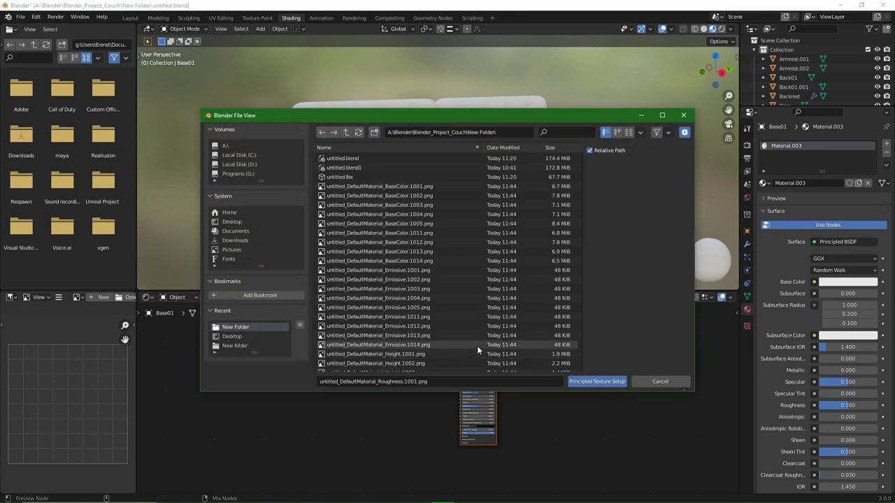
click(421, 187)
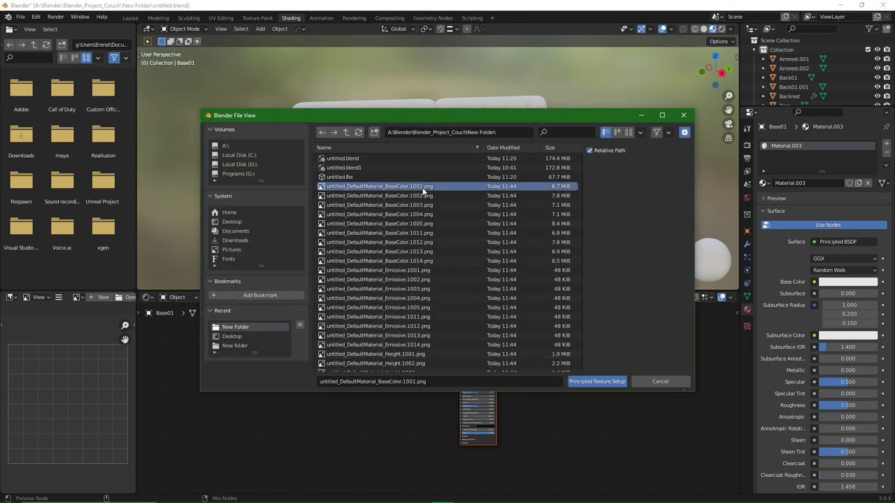
ctrl+click(425, 269)
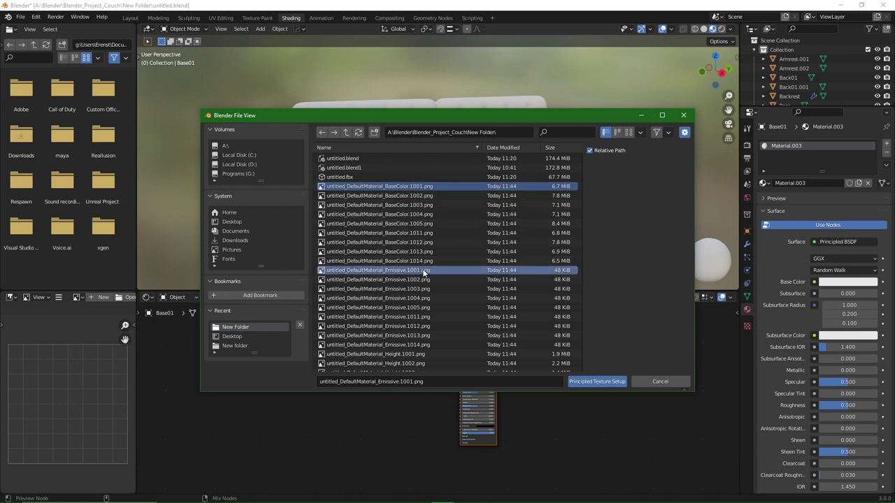
ctrl+click(425, 354)
scroll(427, 353, down, 4)
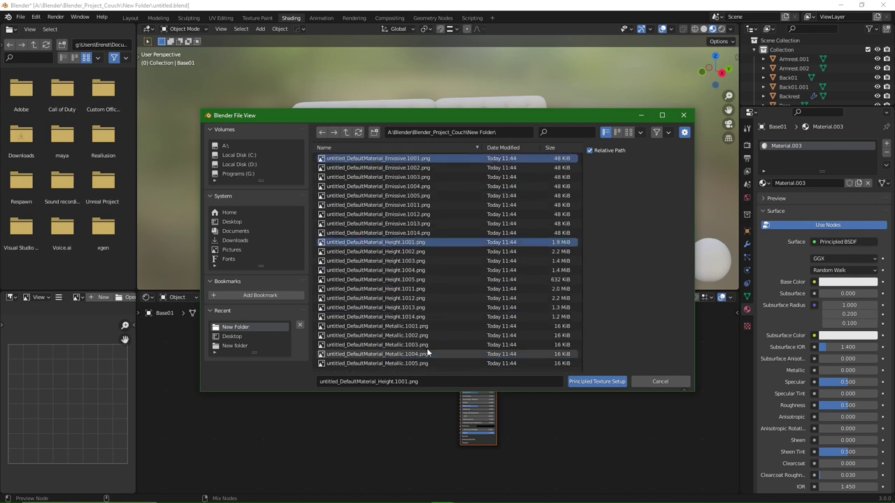
ctrl+click(426, 326)
scroll(449, 316, down, 4)
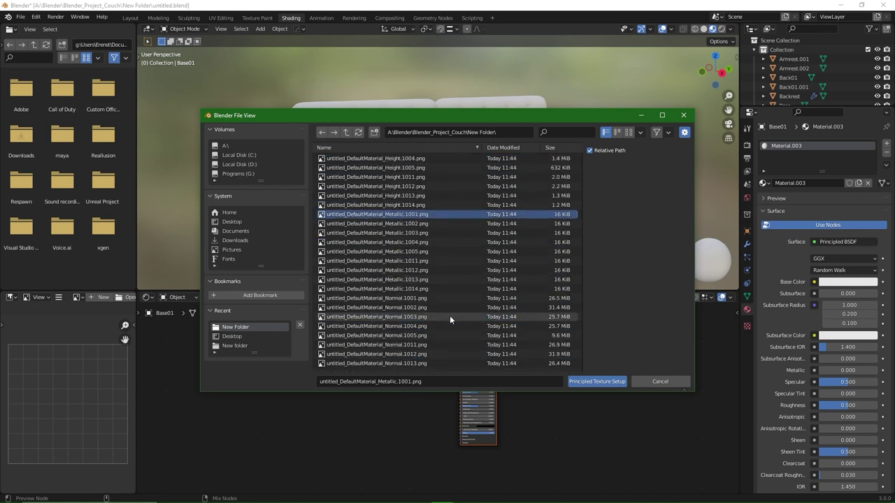
scroll(449, 315, down, 1)
ctrl+click(423, 261)
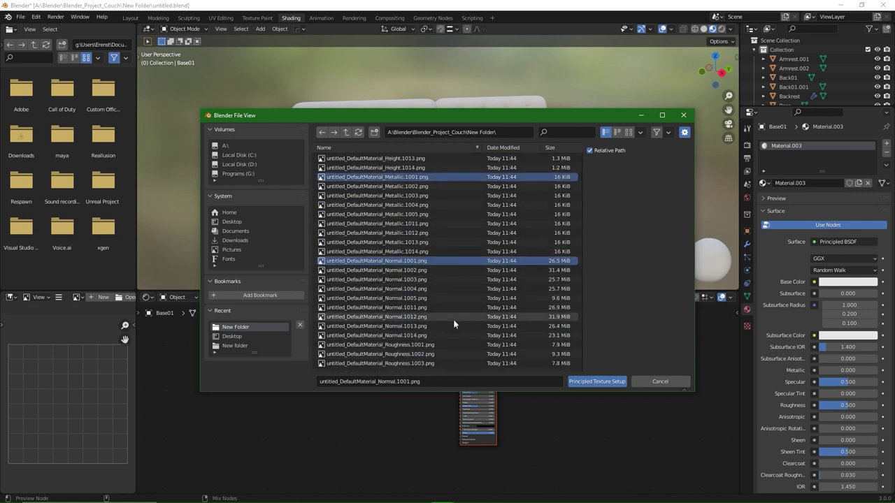
scroll(447, 318, down, 1)
ctrl+click(437, 307)
scroll(460, 305, down, 1)
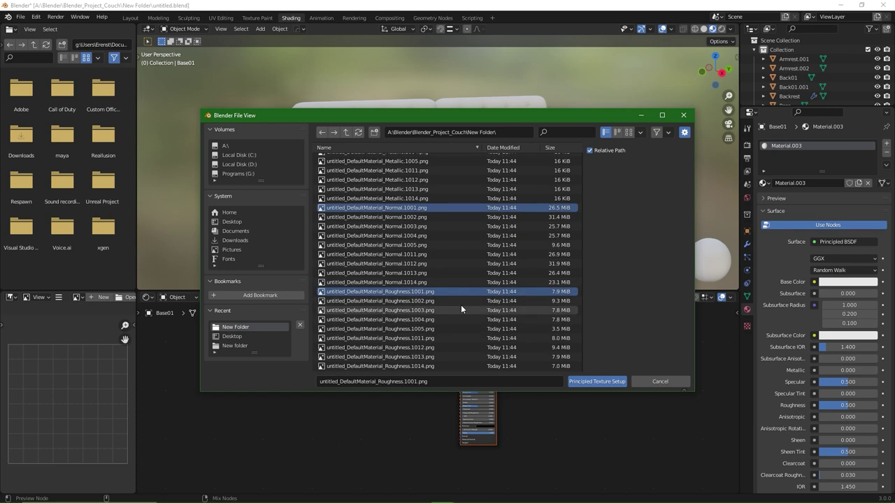
click(597, 381)
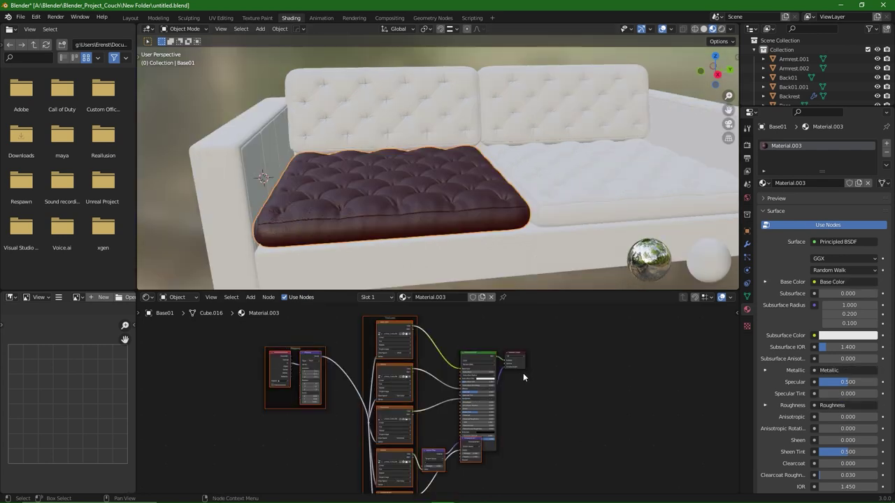
Step: Move the Principled BSDF and Material Output nodes farther from the texture nodes and deselect them
drag(485, 354, 526, 343)
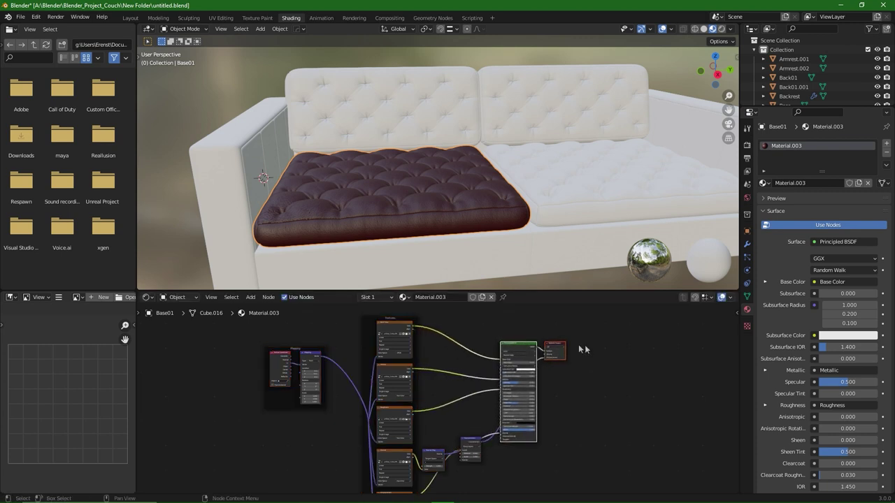
click(522, 319)
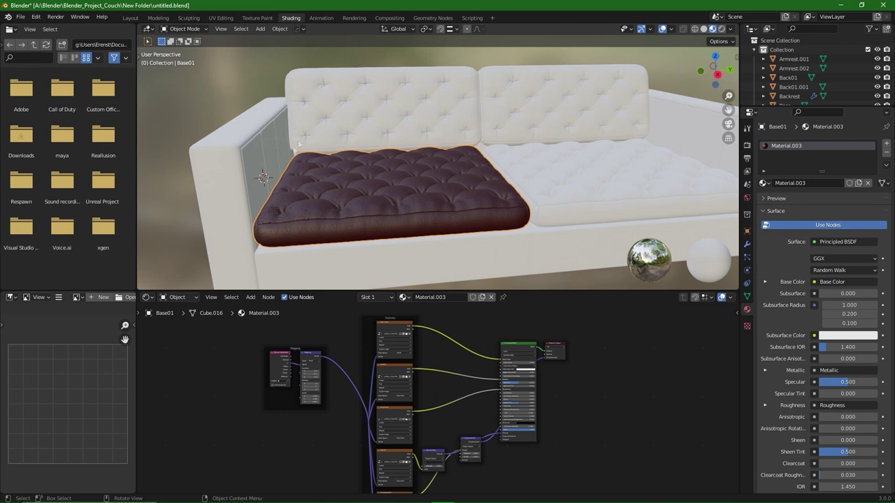
Step: Select the untextured seat cushion beside Base01 and examine the couch's leather from several angles
click(570, 180)
middle_drag(452, 155, 418, 180)
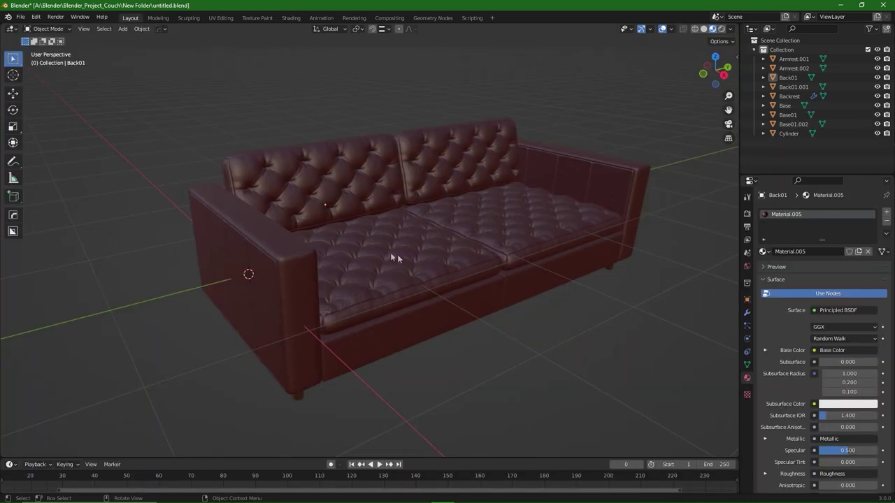
middle_drag(393, 239, 408, 263)
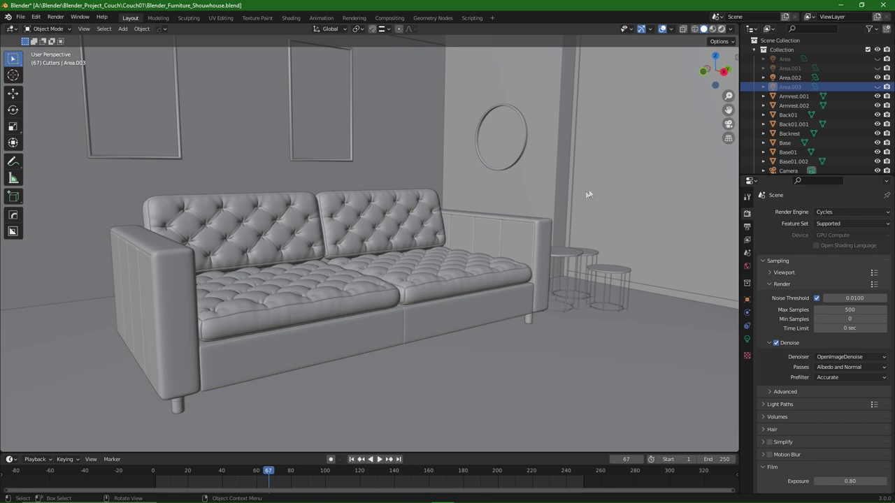
Step: Preview the furniture showroom scene in Rendered shading, look through its camera and render the image
key(z)
key(8)
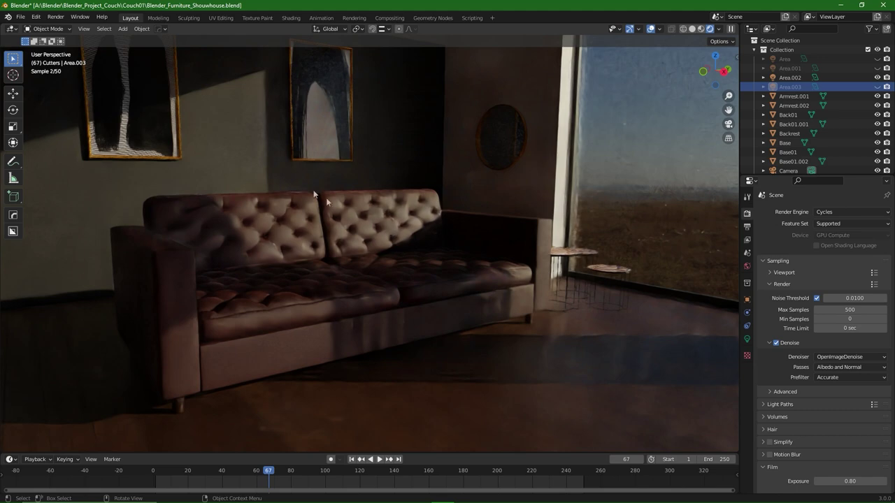
scroll(219, 149, down, 3)
key(KP_0)
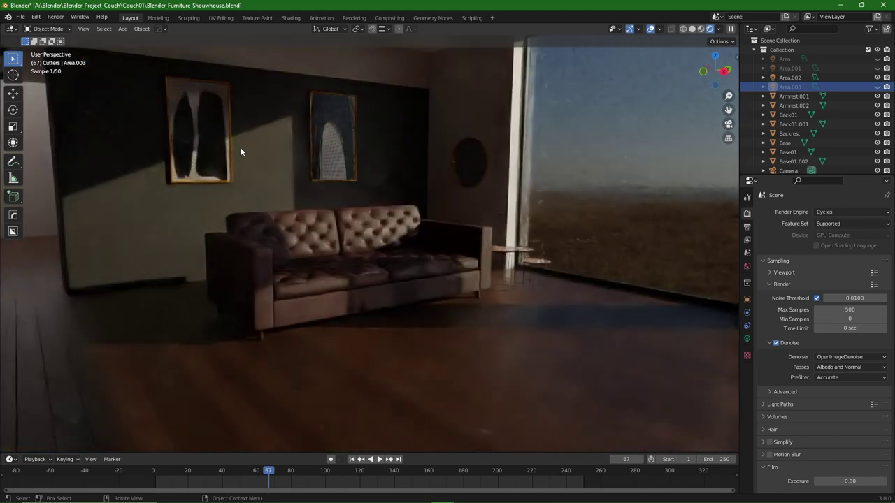
click(57, 18)
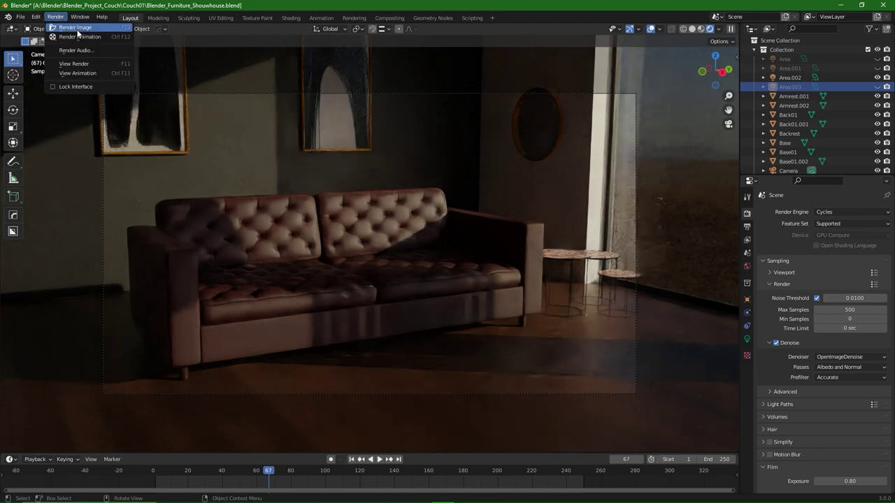
click(77, 29)
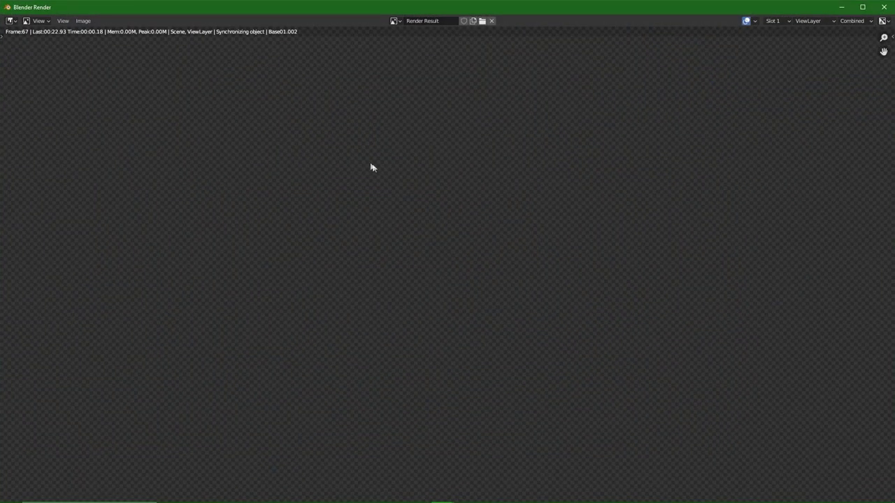